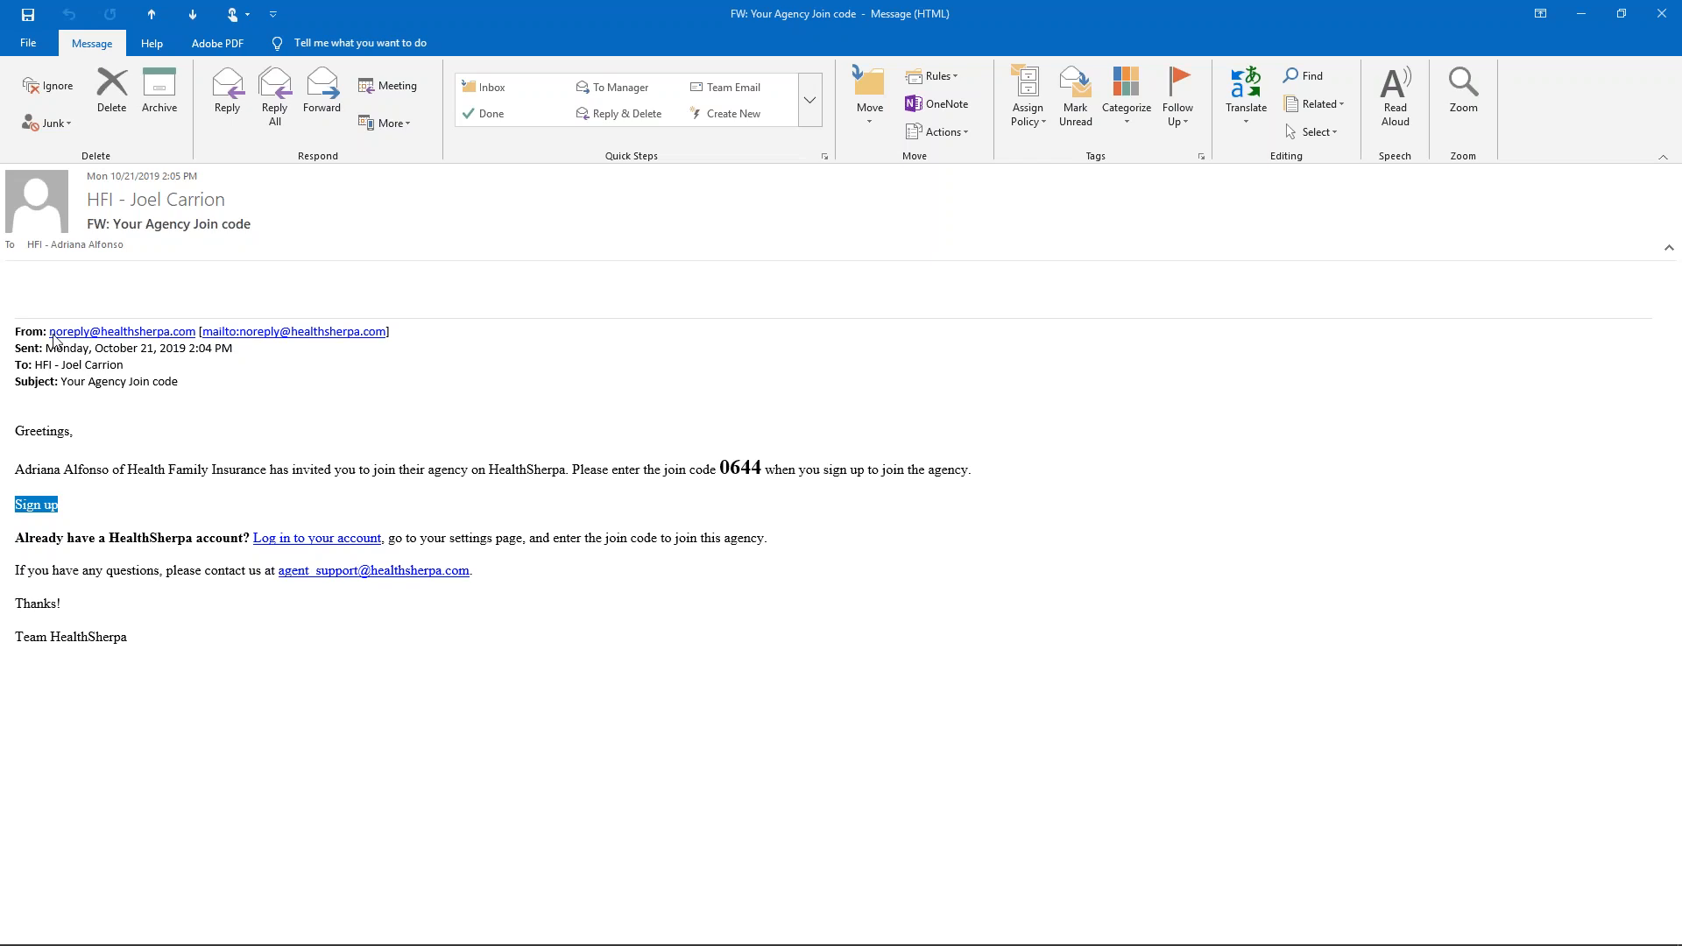
- Follow the sign-up link in the 'FW: Your Agency Join code' email to open HealthSherpa
click(42, 506)
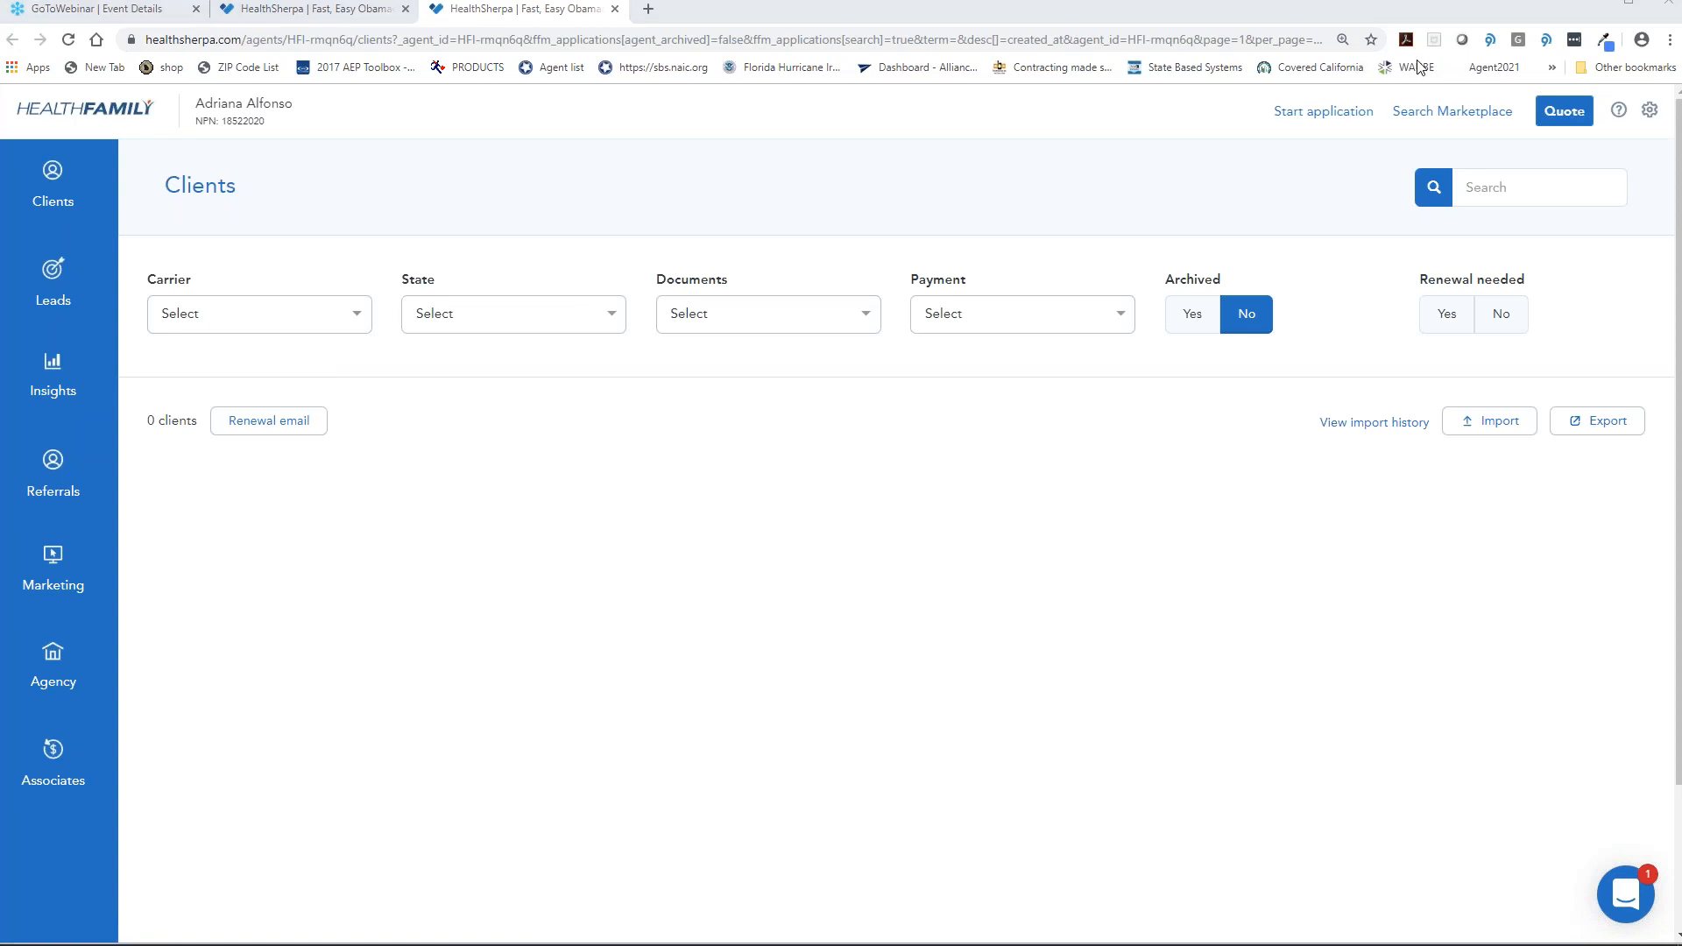
- Log out of the current HealthSherpa account and close both HealthSherpa tabs
click(1648, 110)
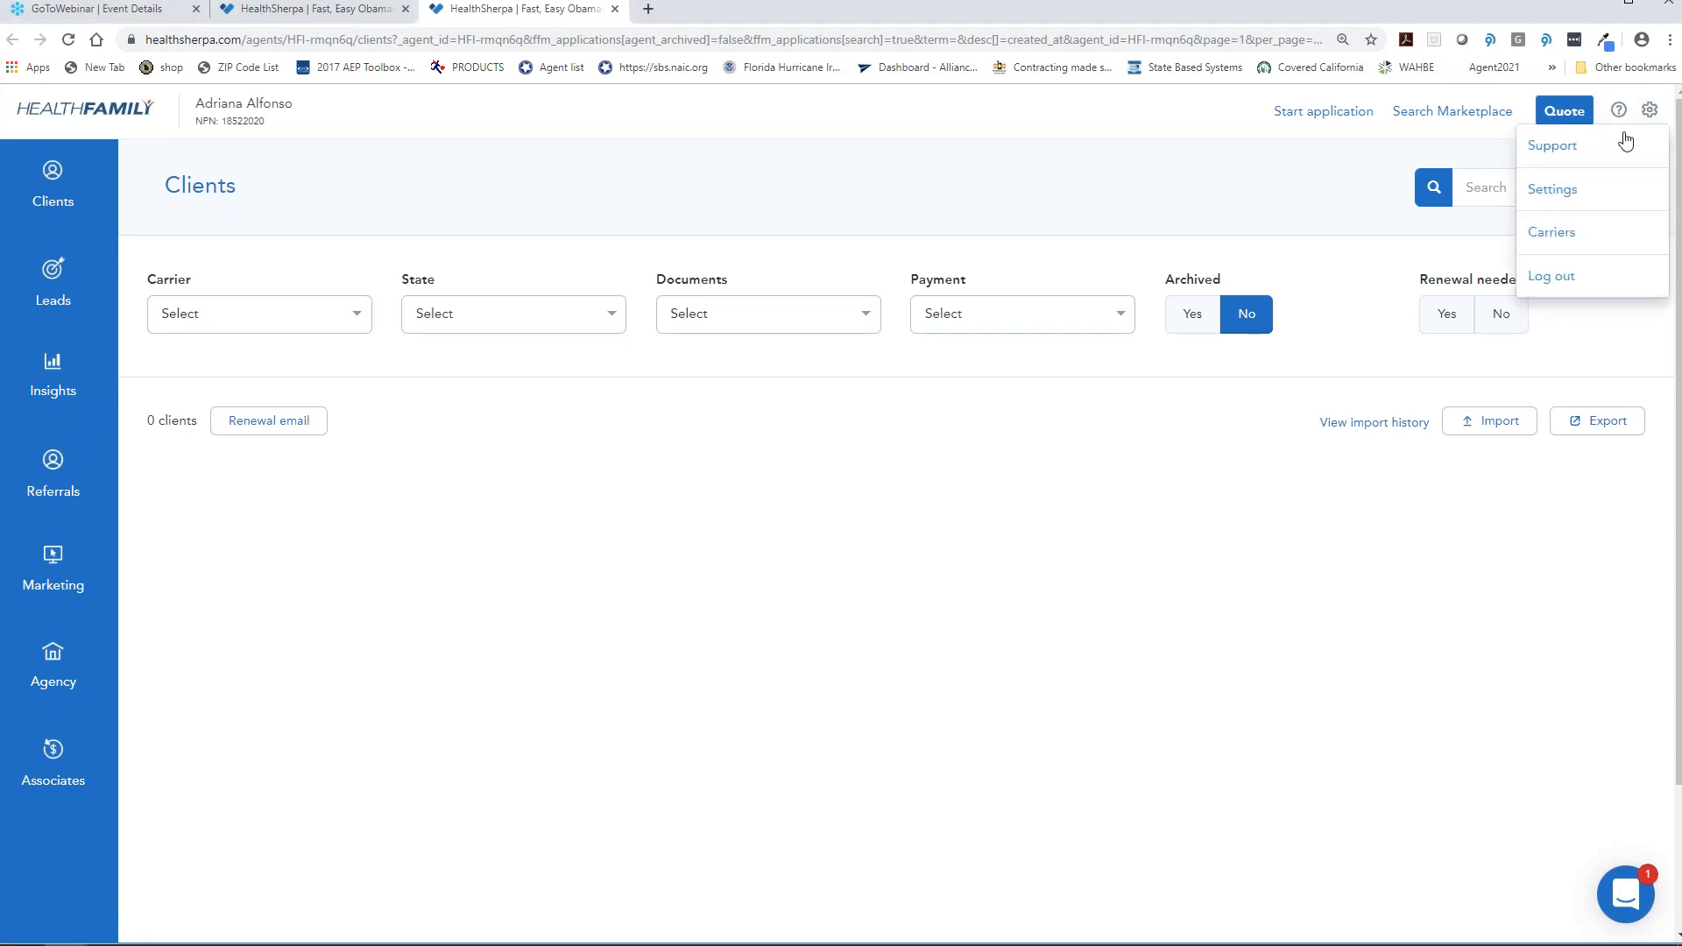
click(1550, 277)
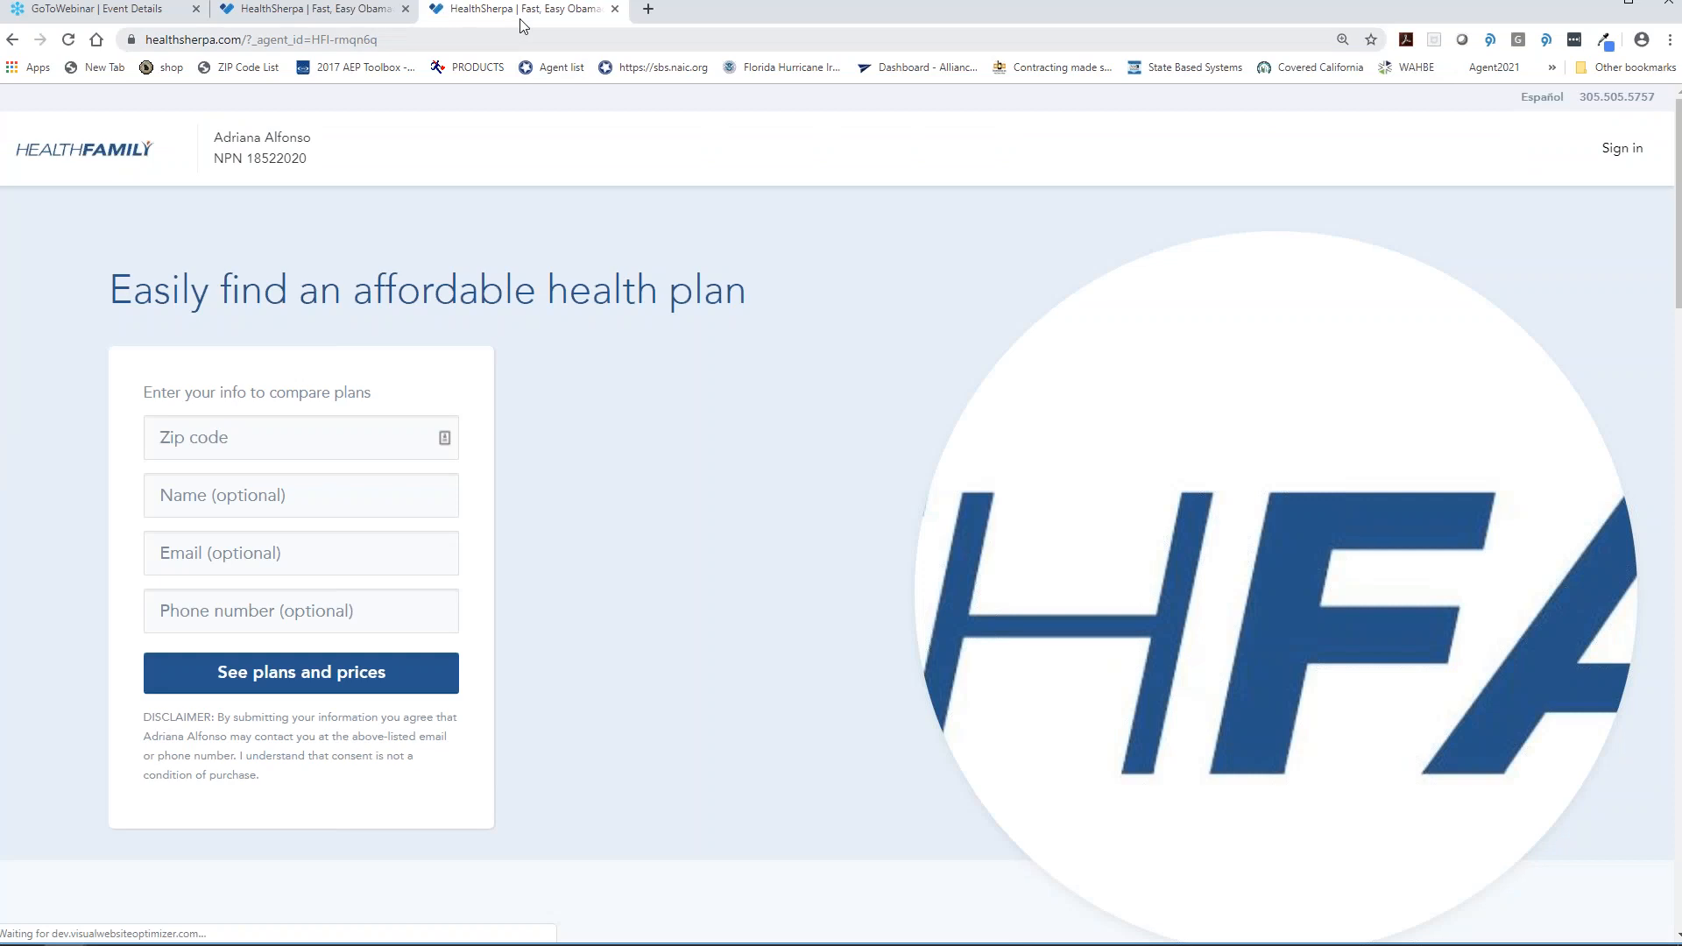
click(615, 8)
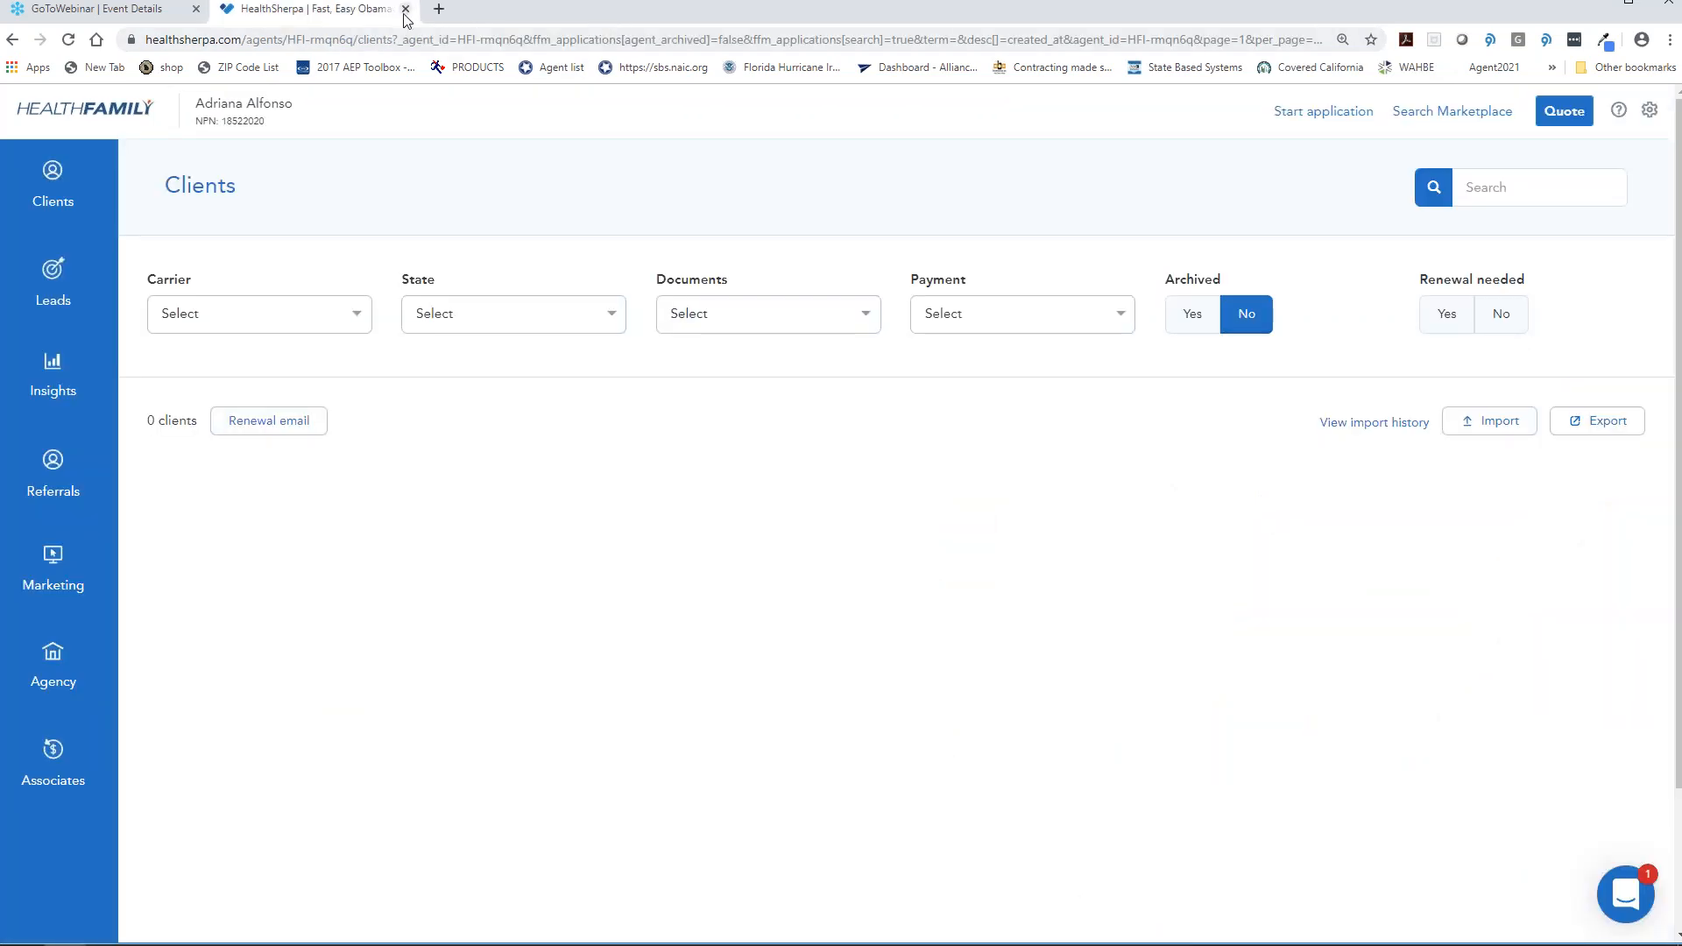
click(405, 9)
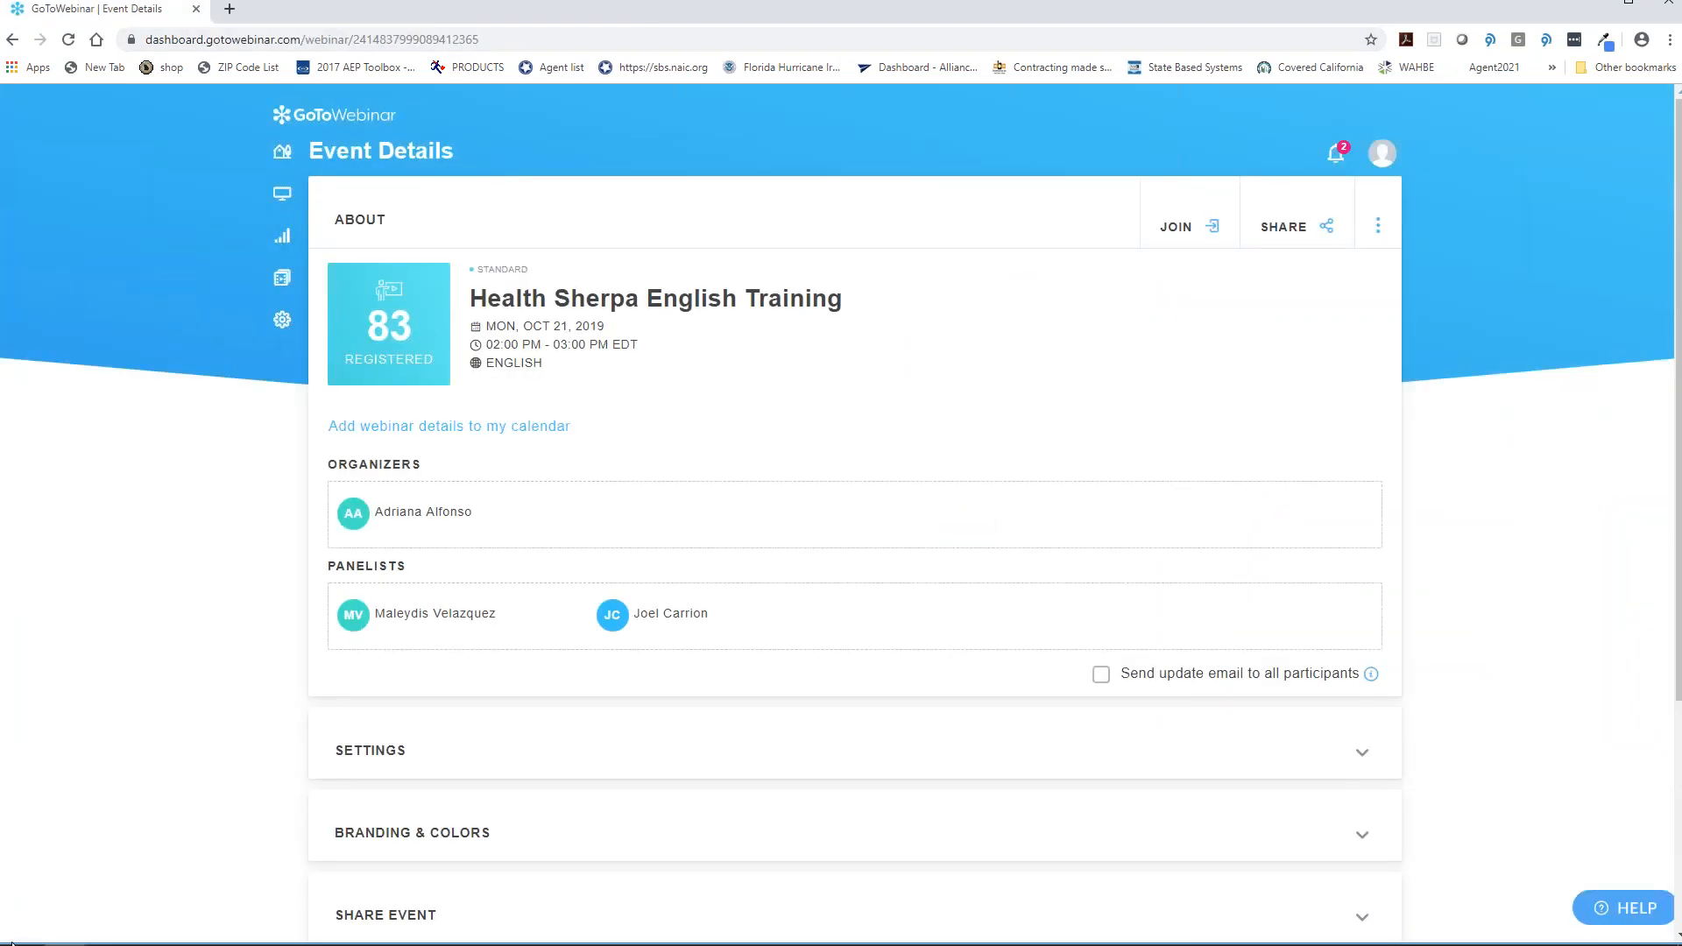
- Bring the join-code email back from the taskbar and follow its sign-up link again
mouse_move(140, 931)
mouse_move(367, 929)
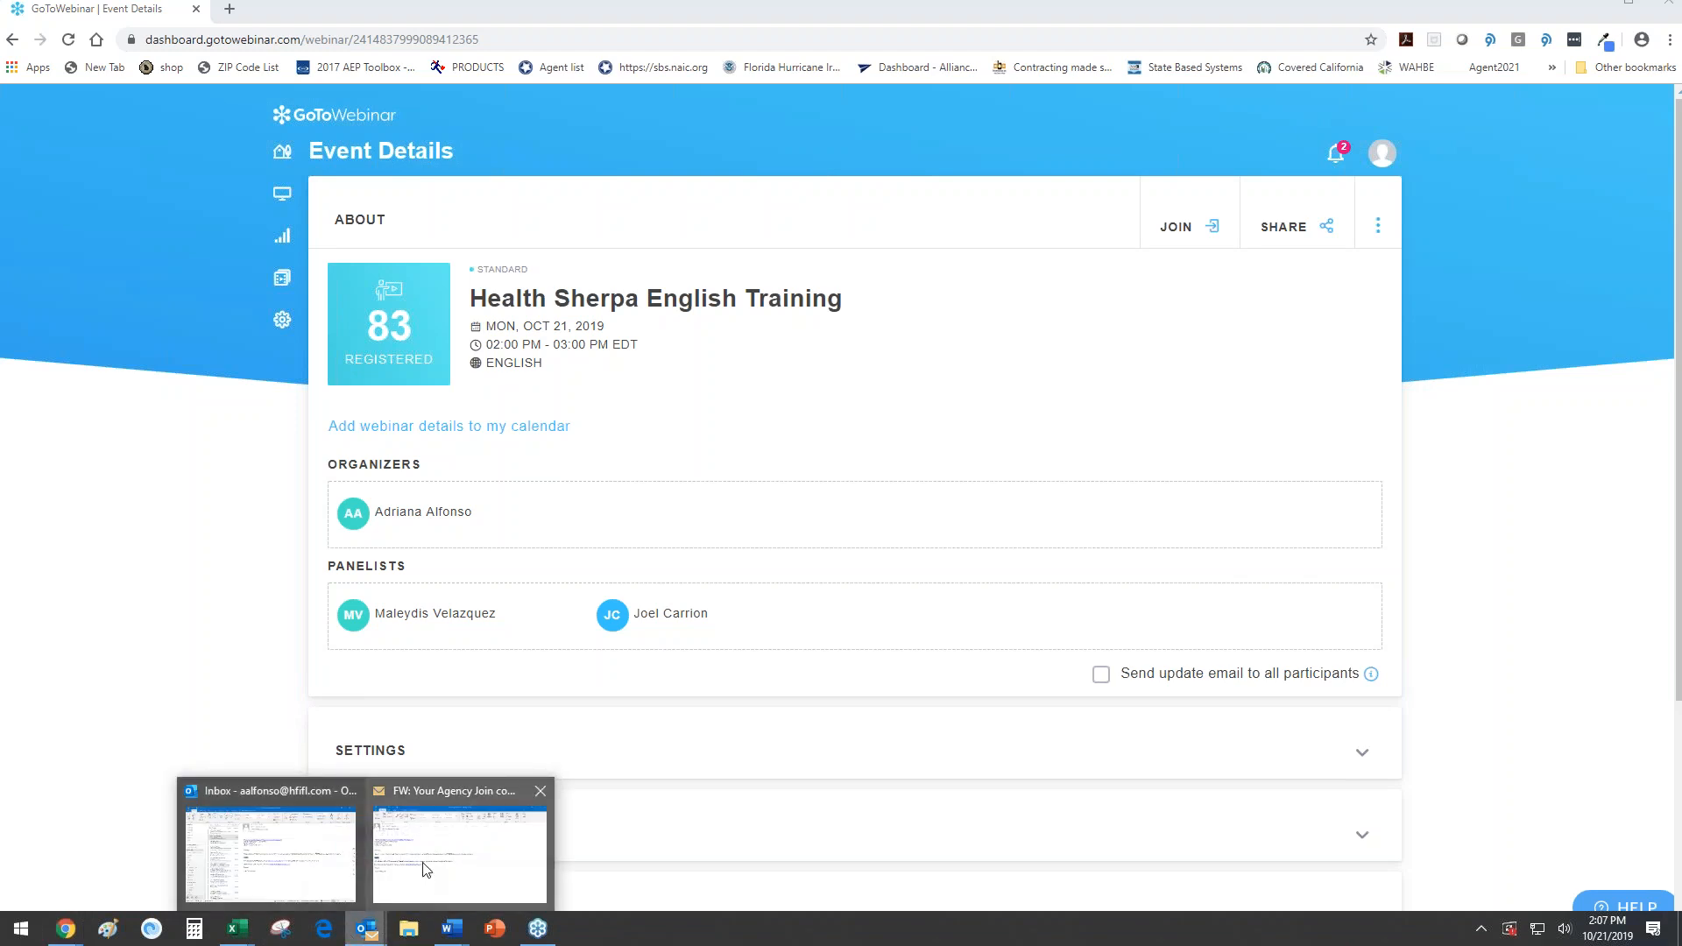
click(426, 867)
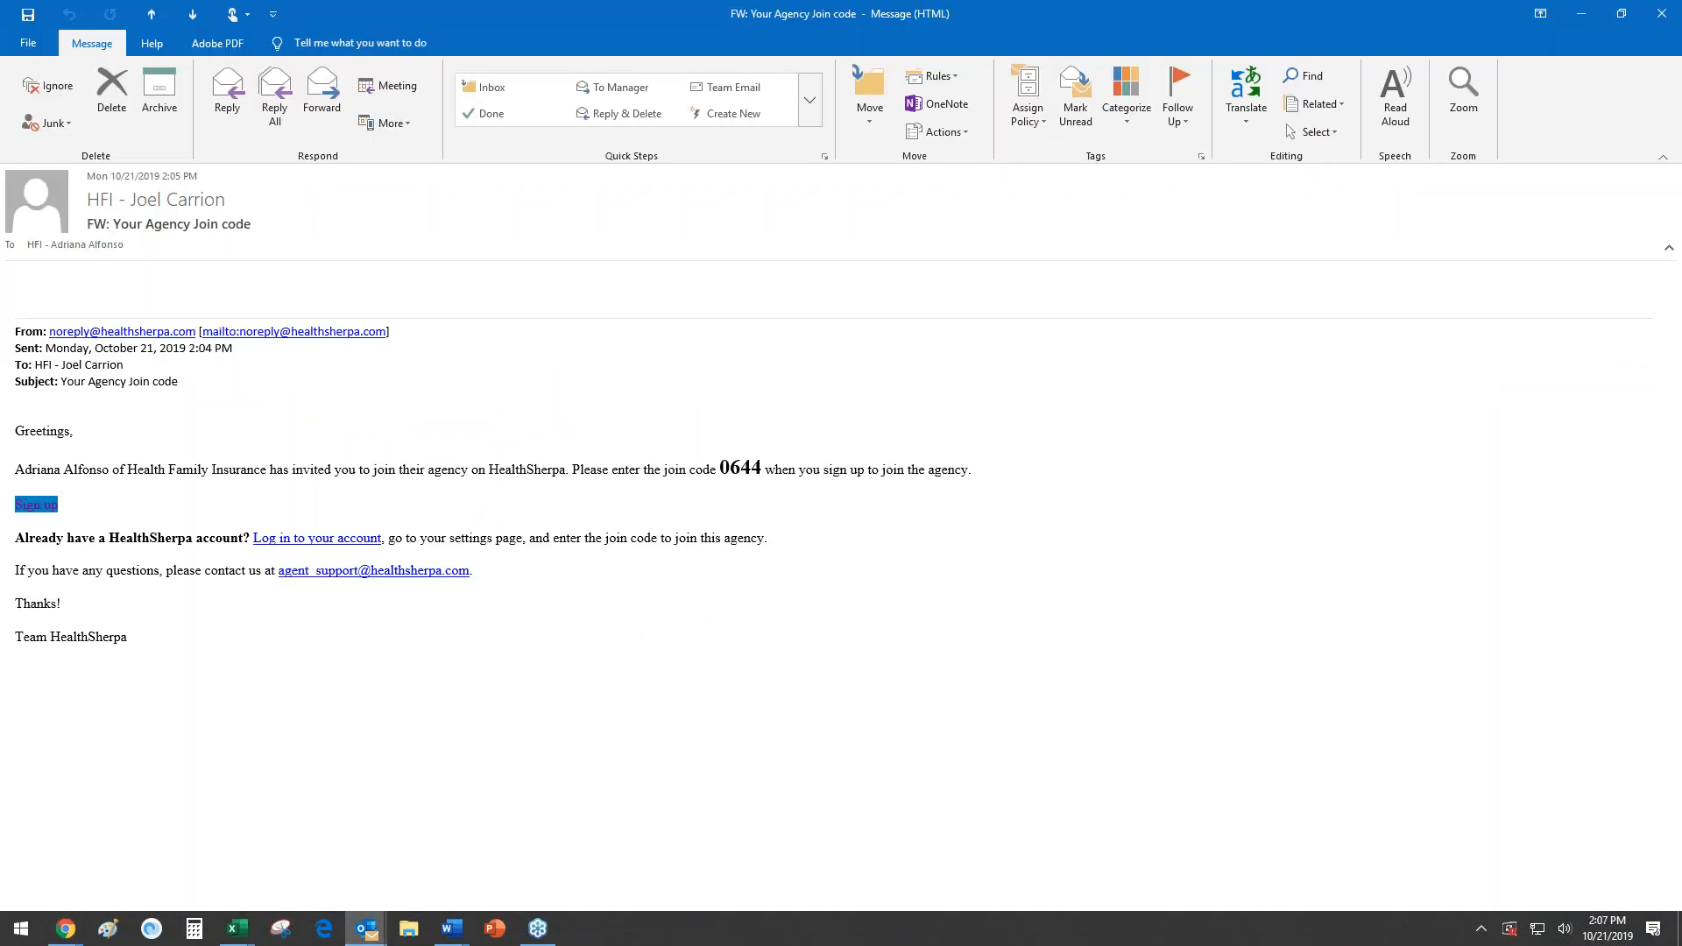
click(49, 511)
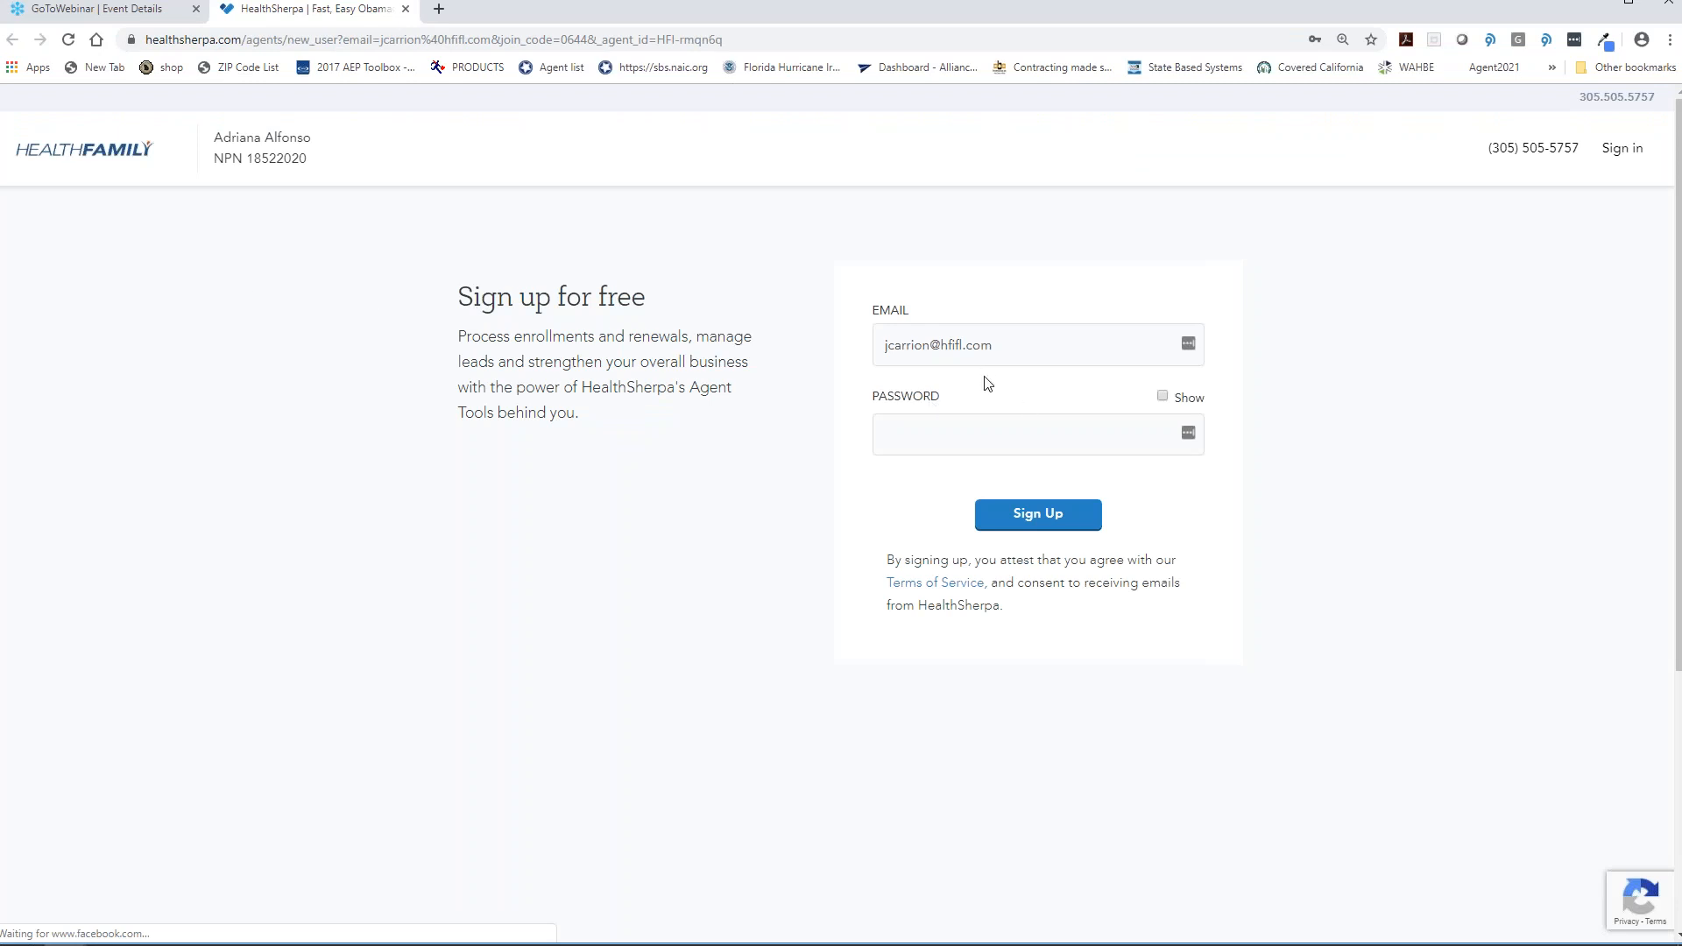
- Enter the new account password, correcting a typo, and submit the agent sign-up
click(1008, 424)
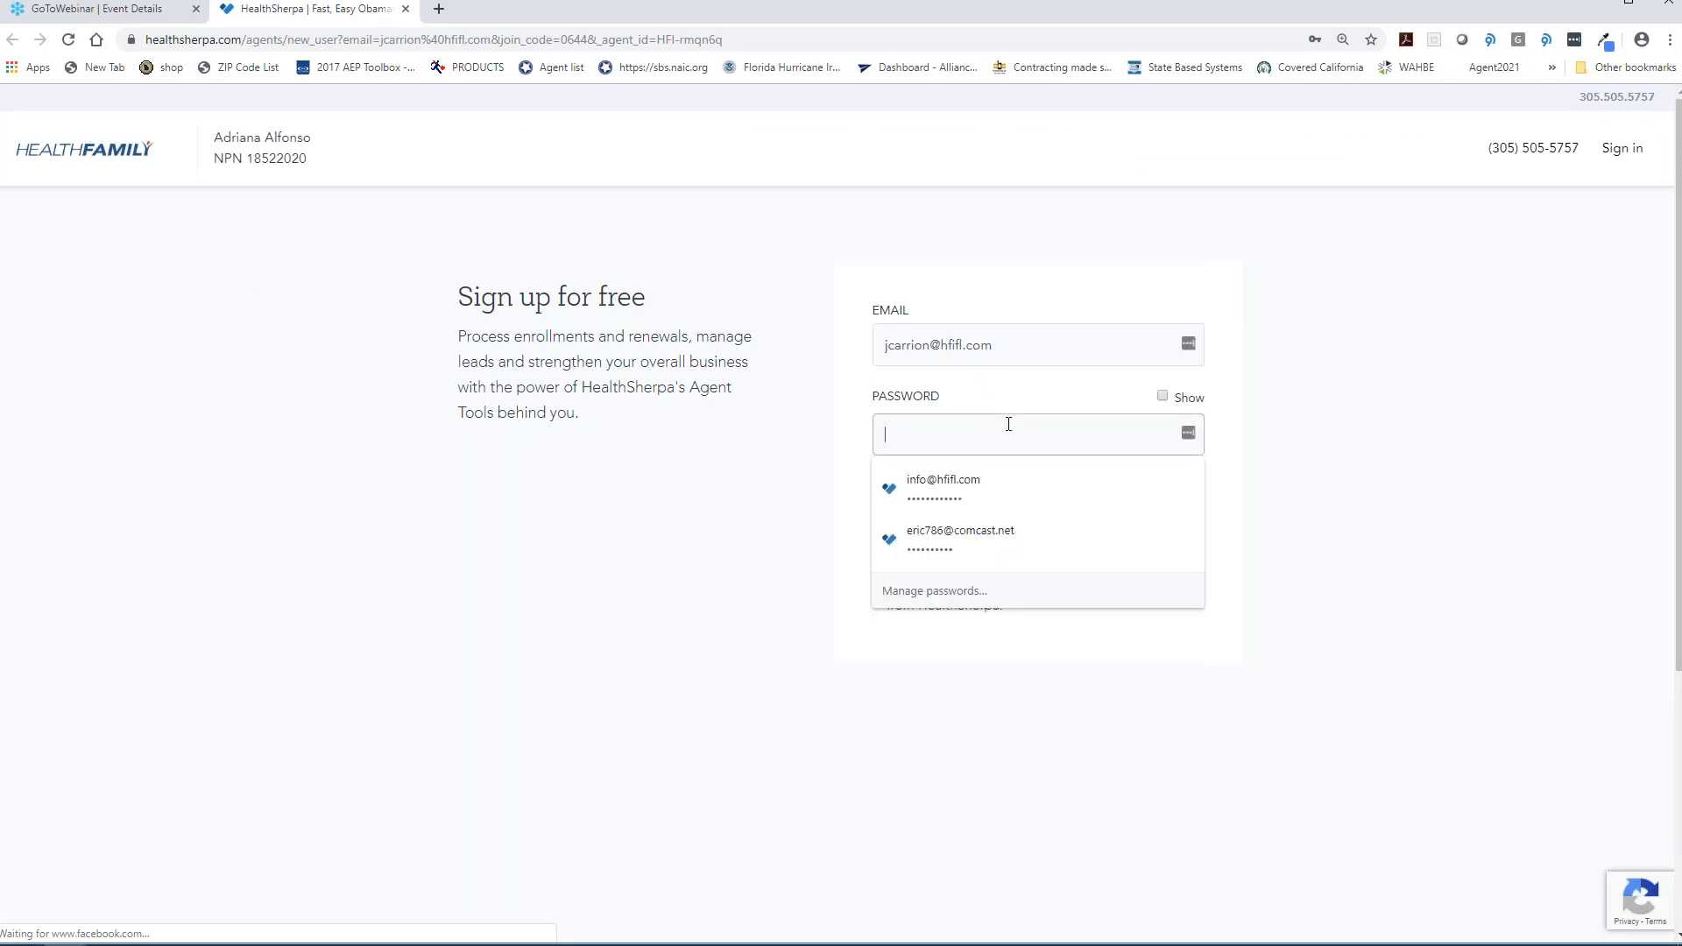
text(••)
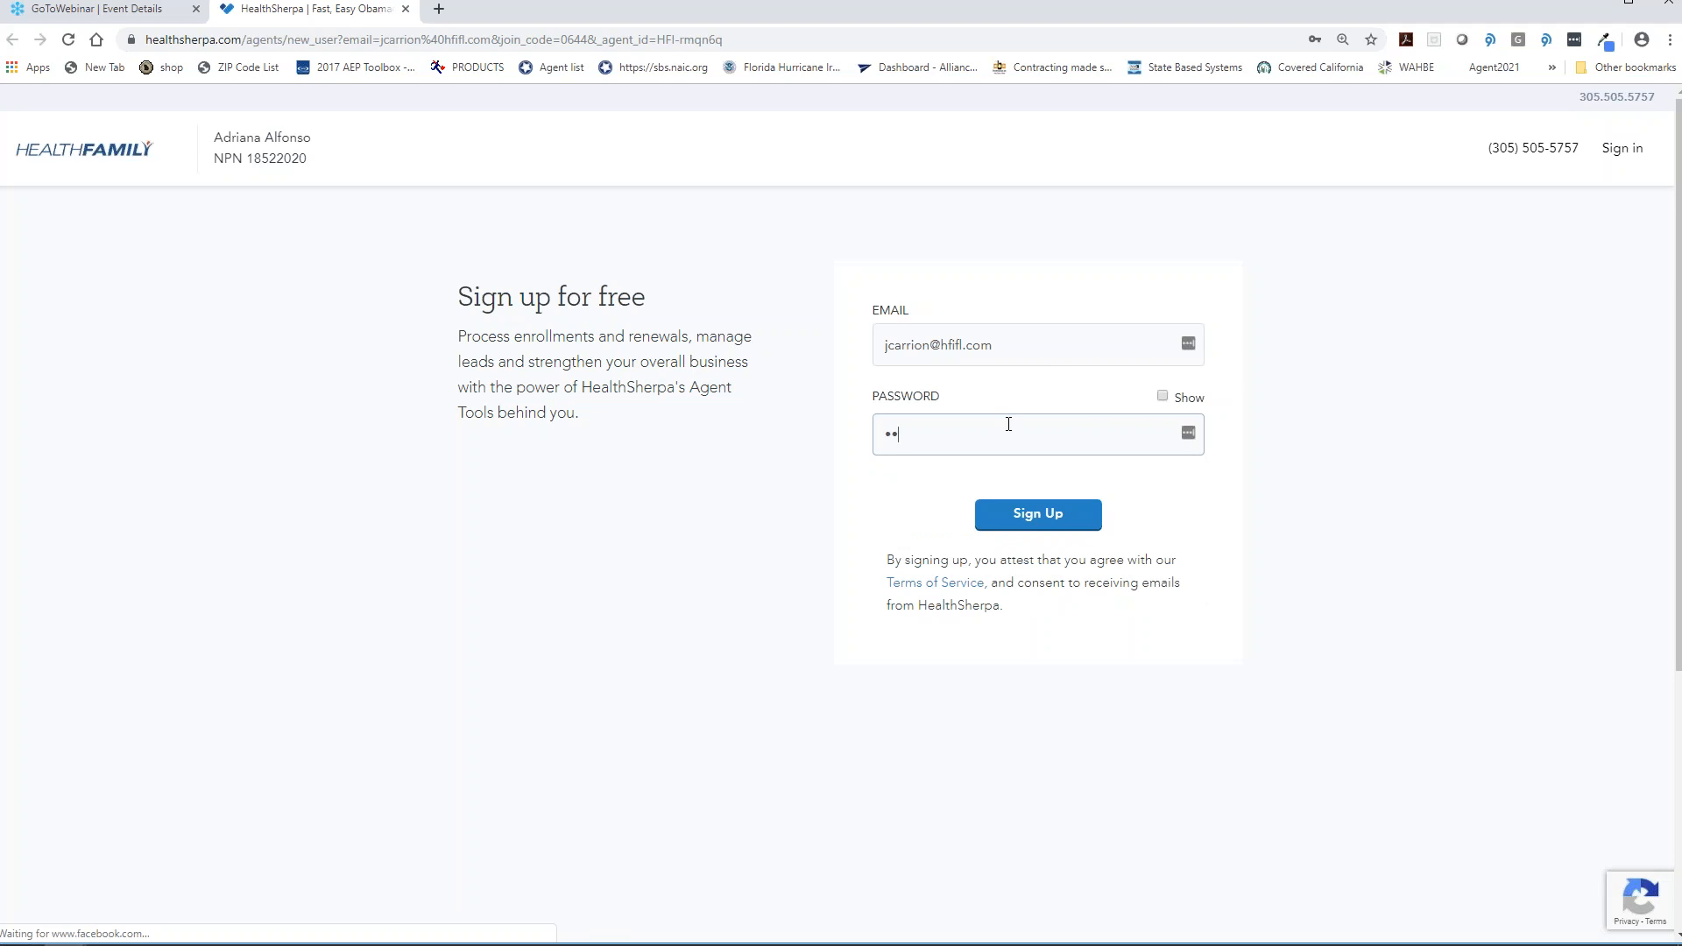
text(••••••••)
key(BackSpace)
key(BackSpace)
key(BackSpace)
key(BackSpace)
key(BackSpace)
key(BackSpace)
key(BackSpace)
key(BackSpace)
key(BackSpace)
key(BackSpace)
text(••••••••••)
click(1061, 516)
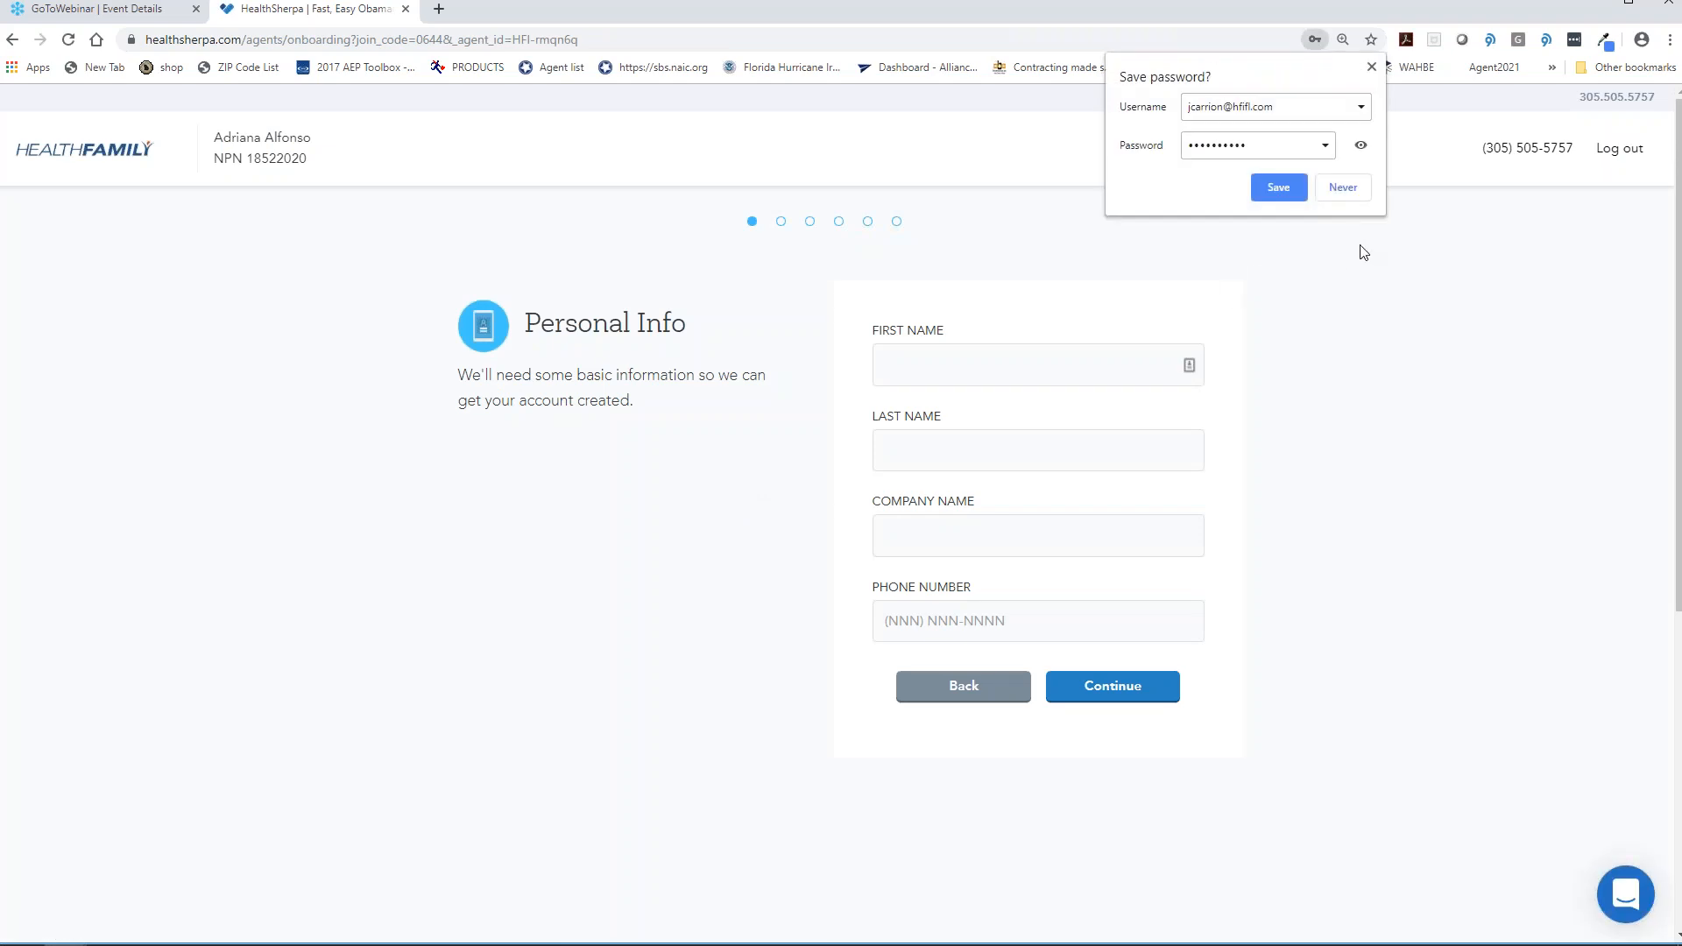
- Decline Chrome's password saving and enter the agent's first and last name
click(1352, 193)
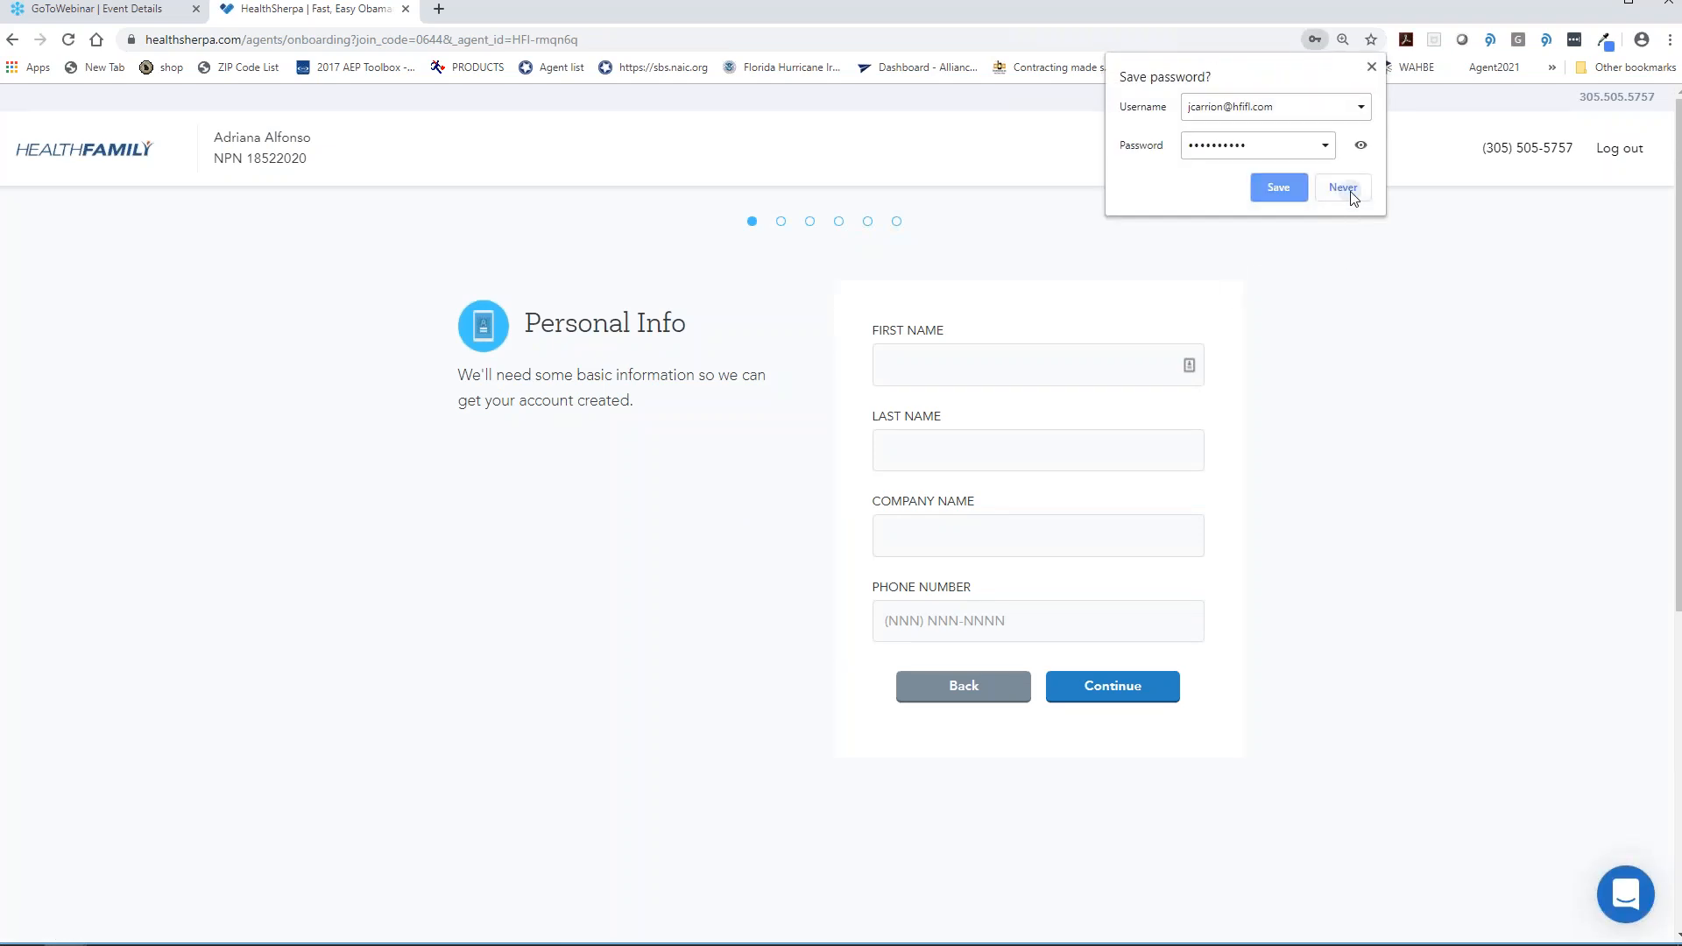
click(1037, 381)
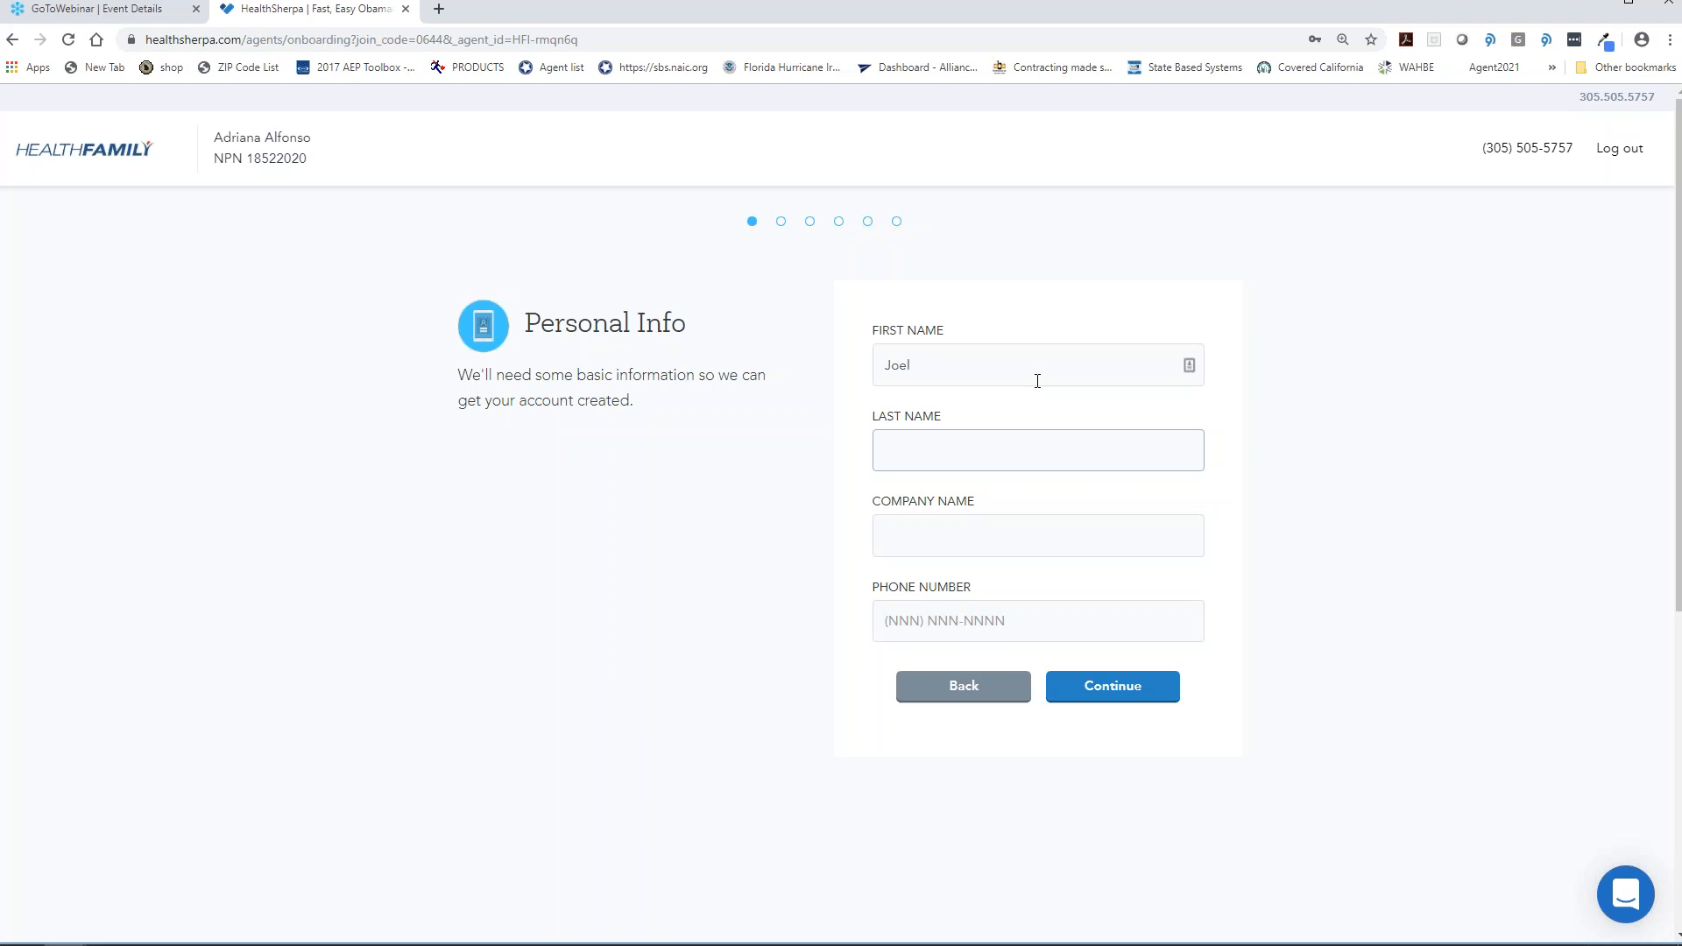
- Set the company name to Health Family Insurance, leaving the phone number blank
click(1029, 543)
text(Health Family Insurance)
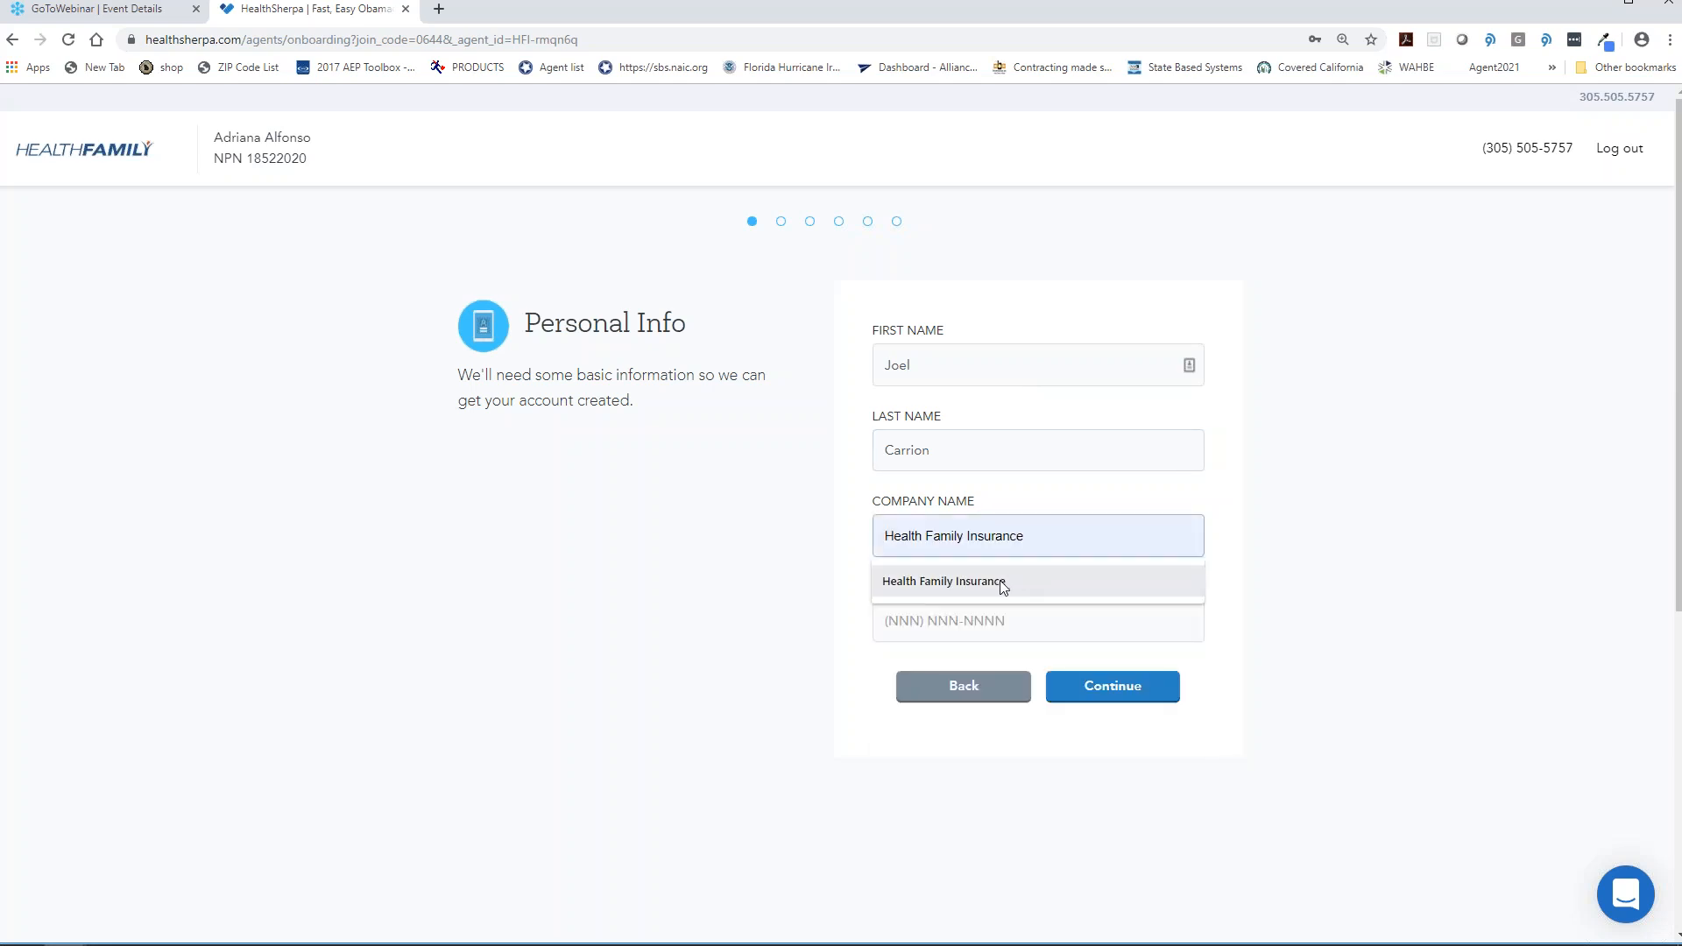
click(1000, 581)
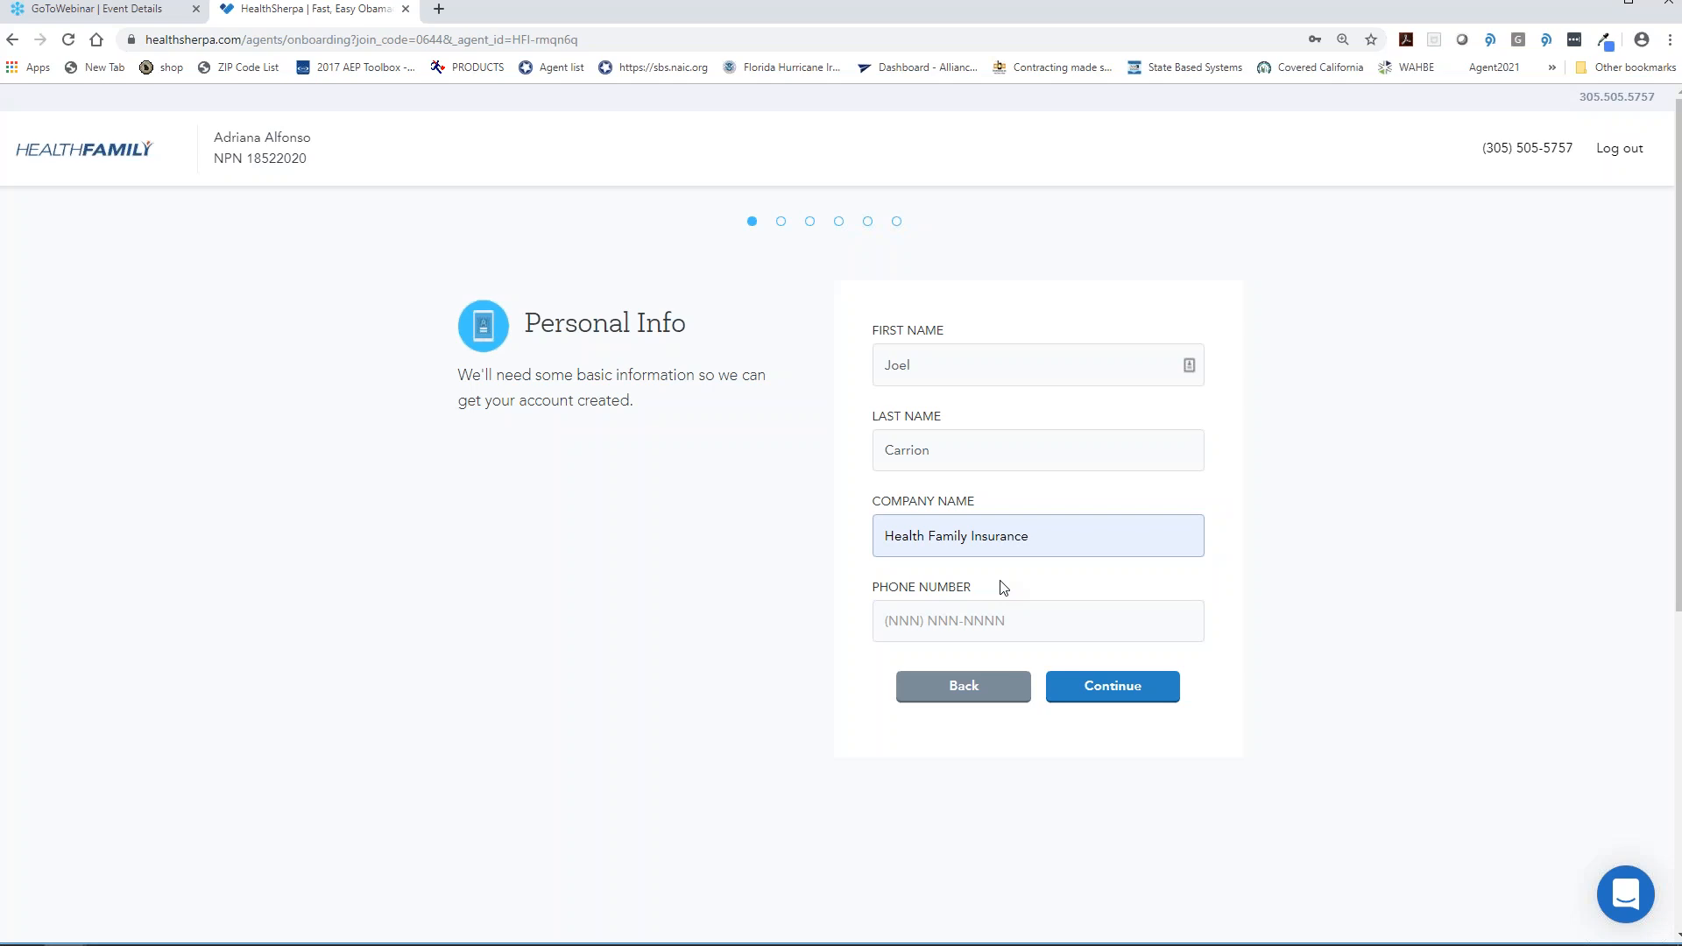
click(942, 620)
click(1236, 518)
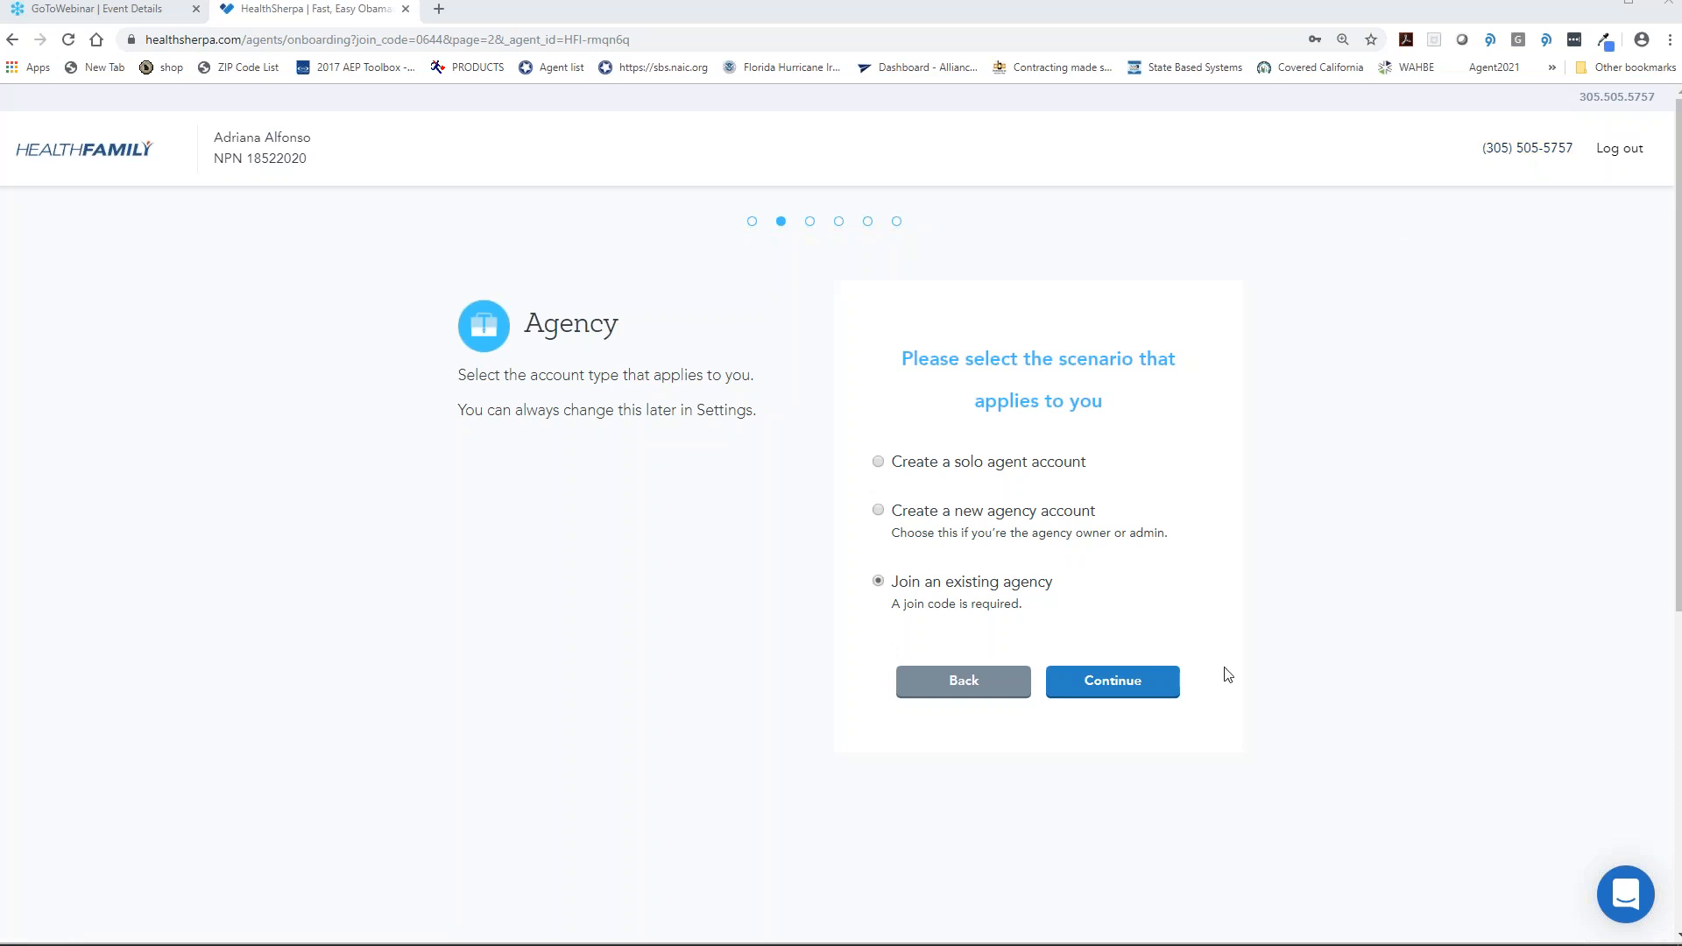
- Choose to join an existing agency and submit the prefilled join code
click(1125, 684)
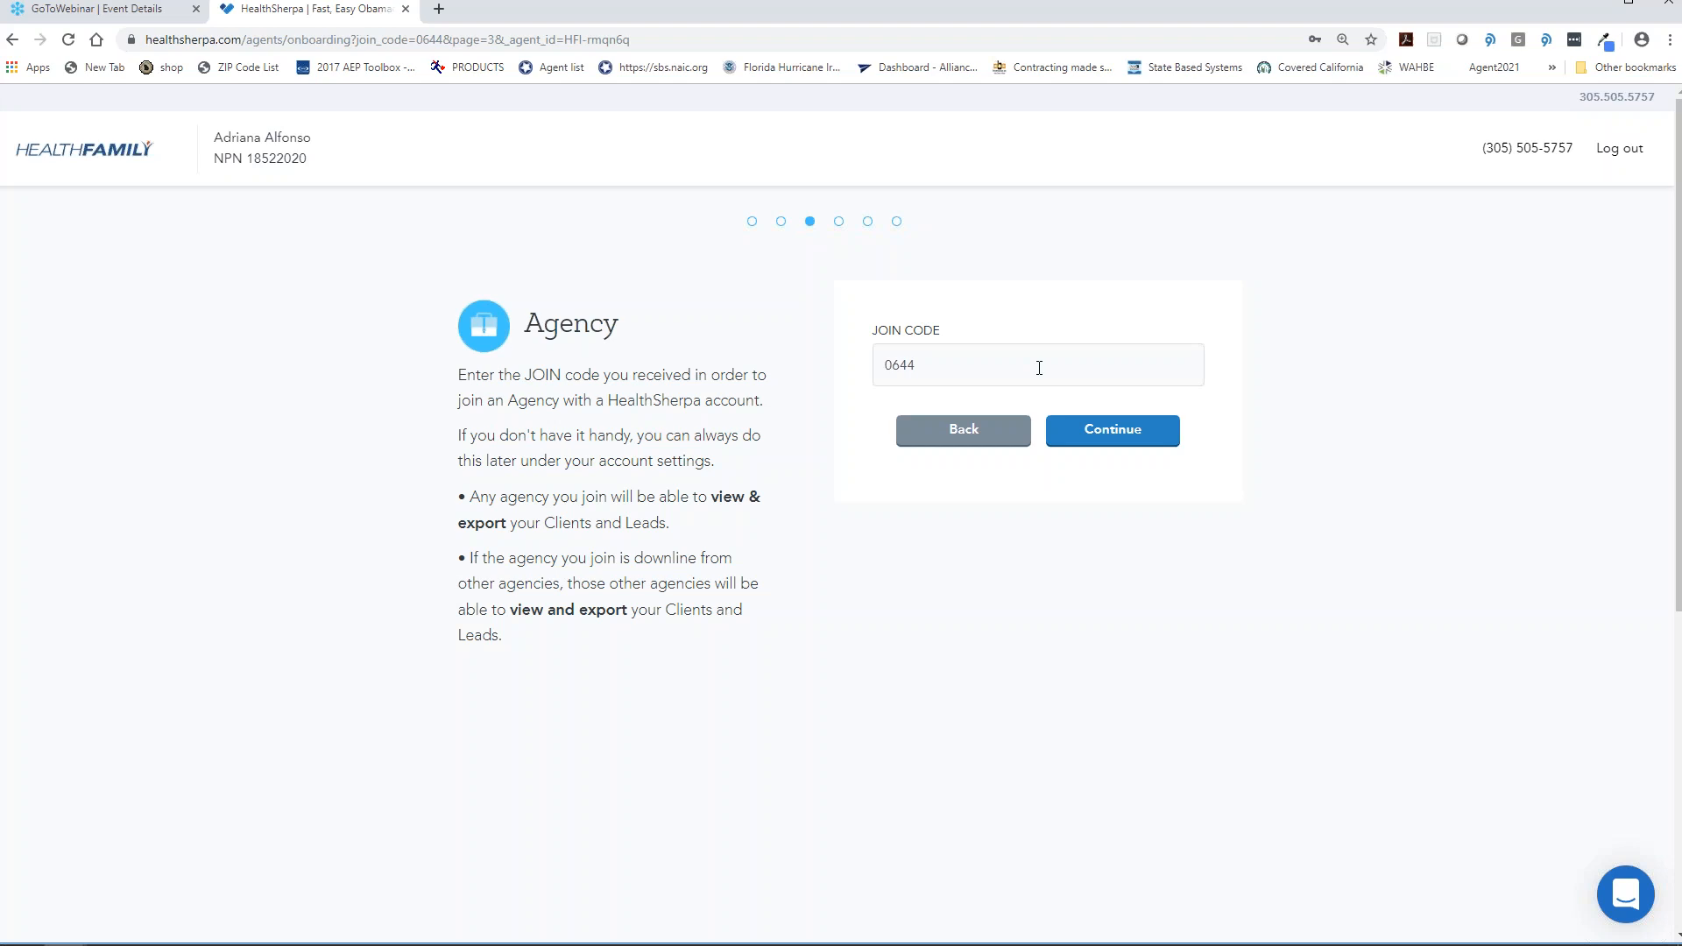
click(1136, 434)
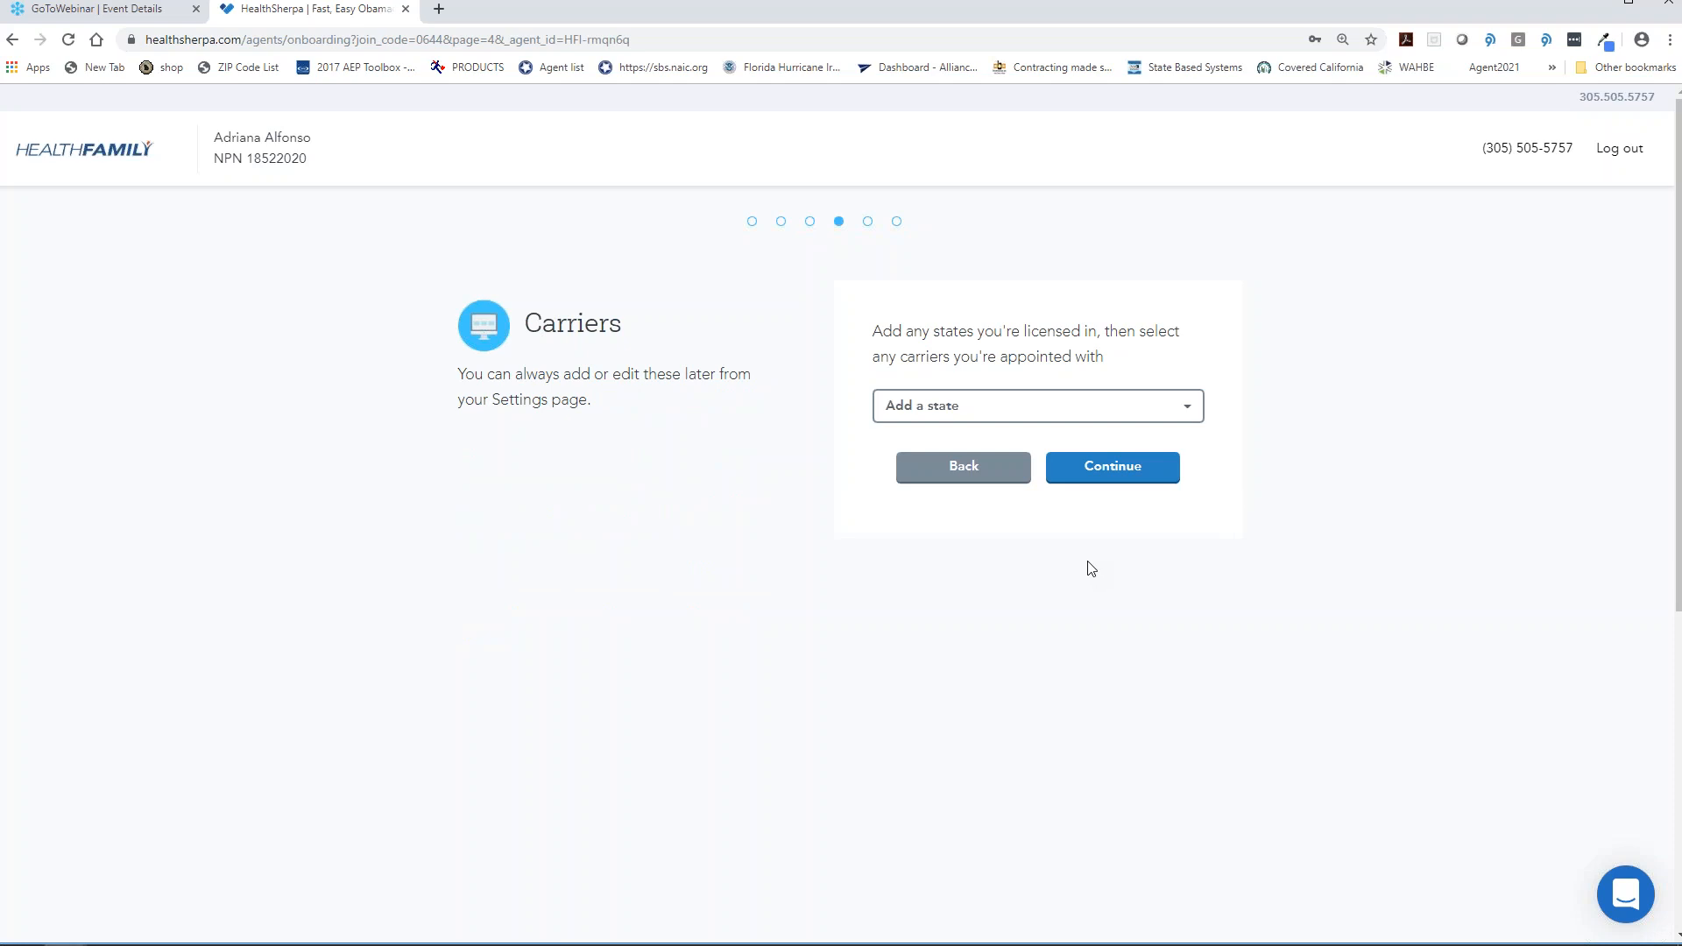
- Add Florida as a licensed state with Ambetter, Cigna Healthcare, Molina Marketplace and Oscar Health appointed
click(1038, 412)
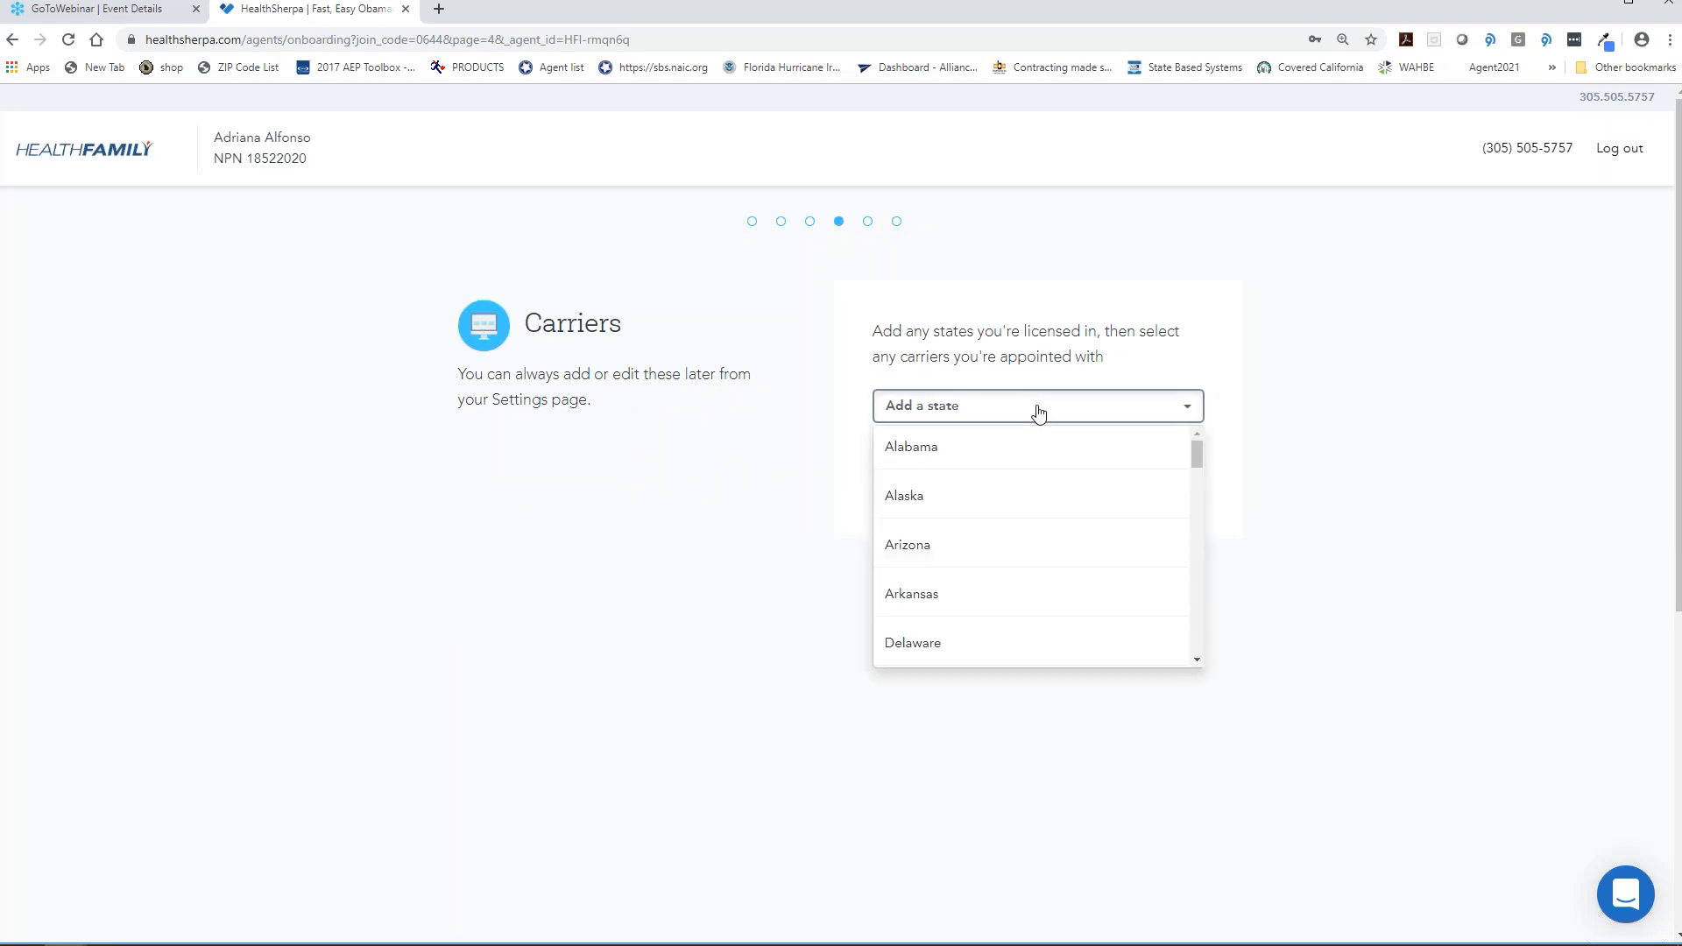
scroll(1022, 526, down, 3)
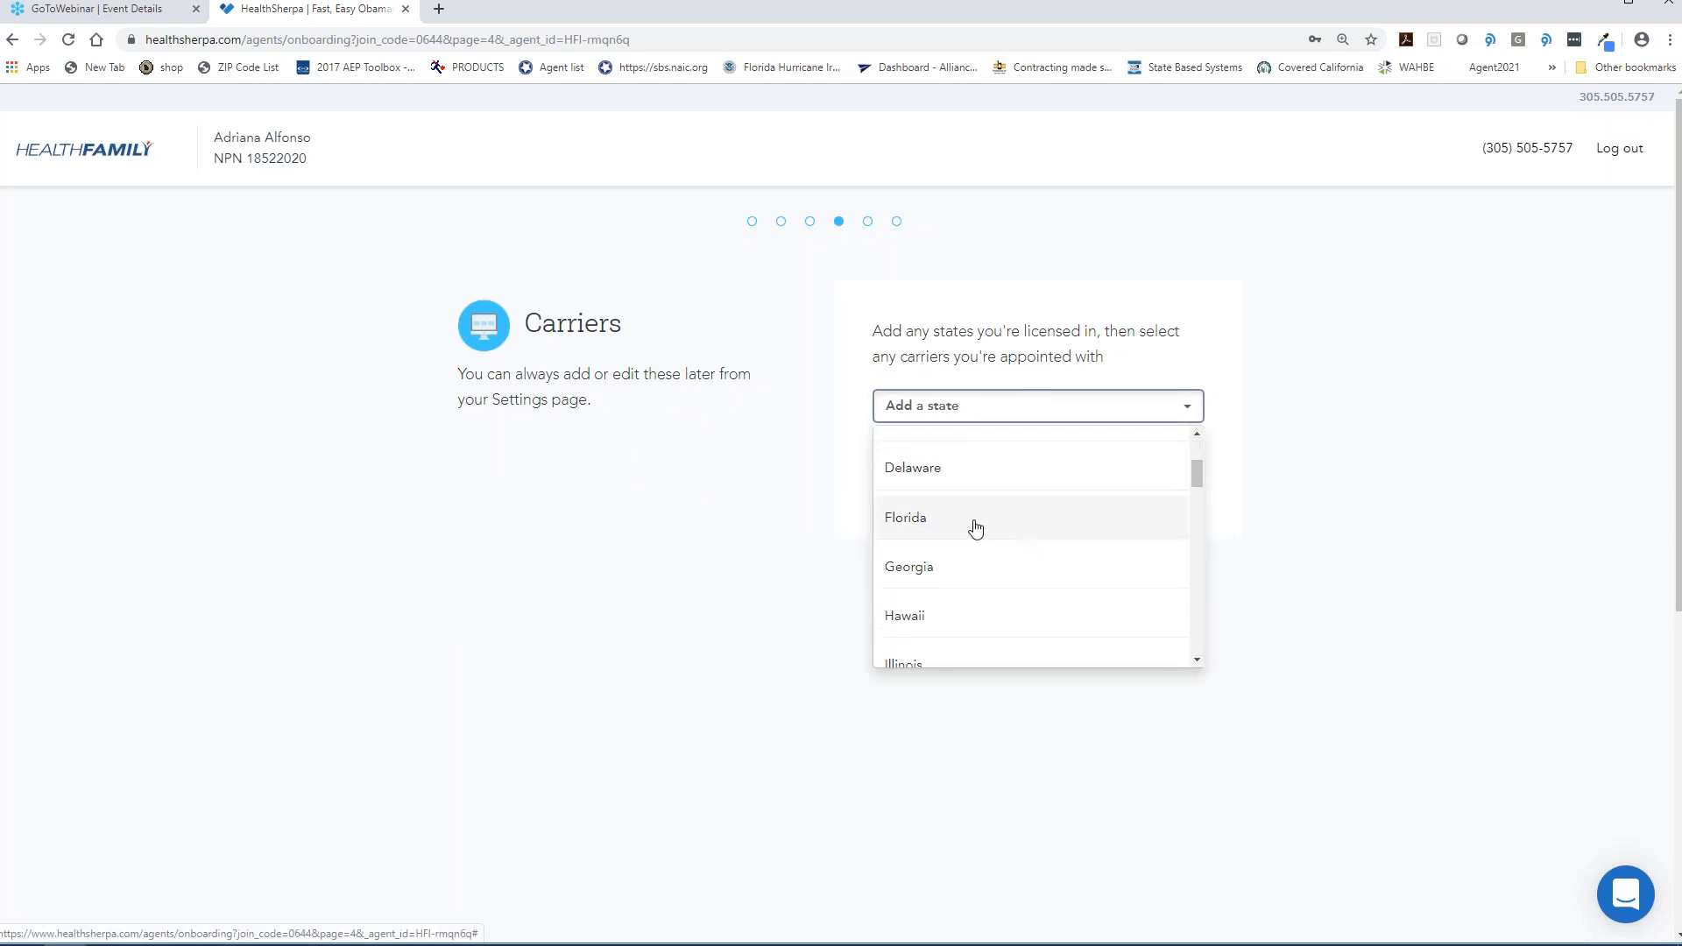
click(975, 528)
scroll(810, 526, down, 2)
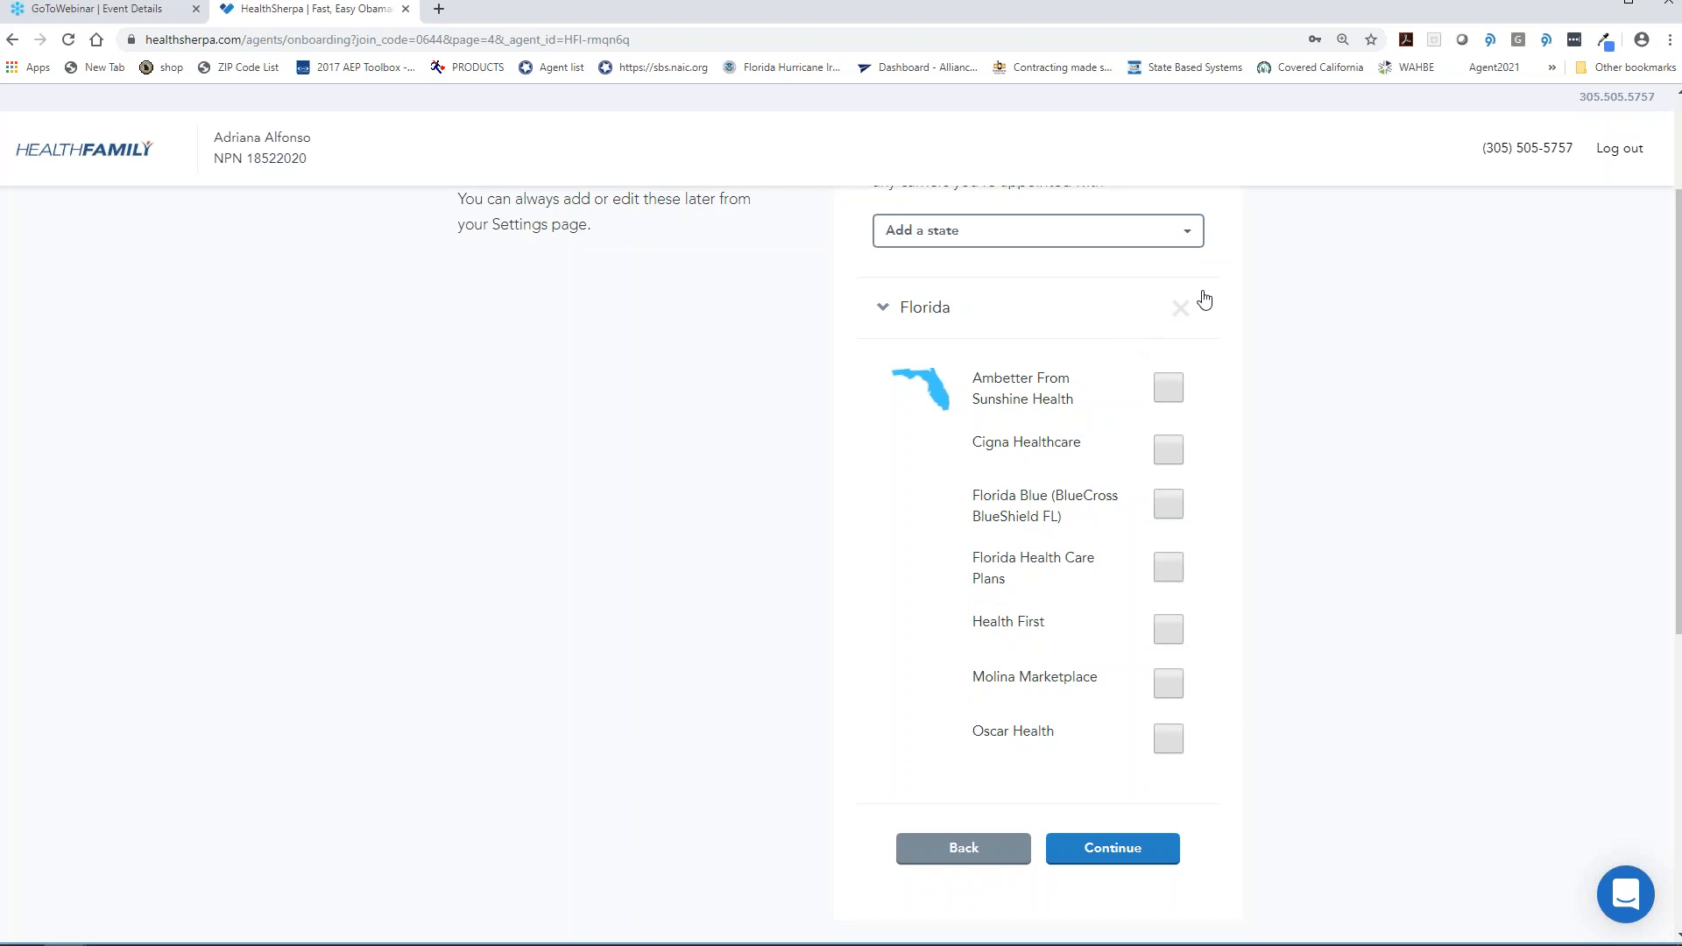
click(1171, 388)
click(1159, 452)
click(1154, 681)
click(1174, 739)
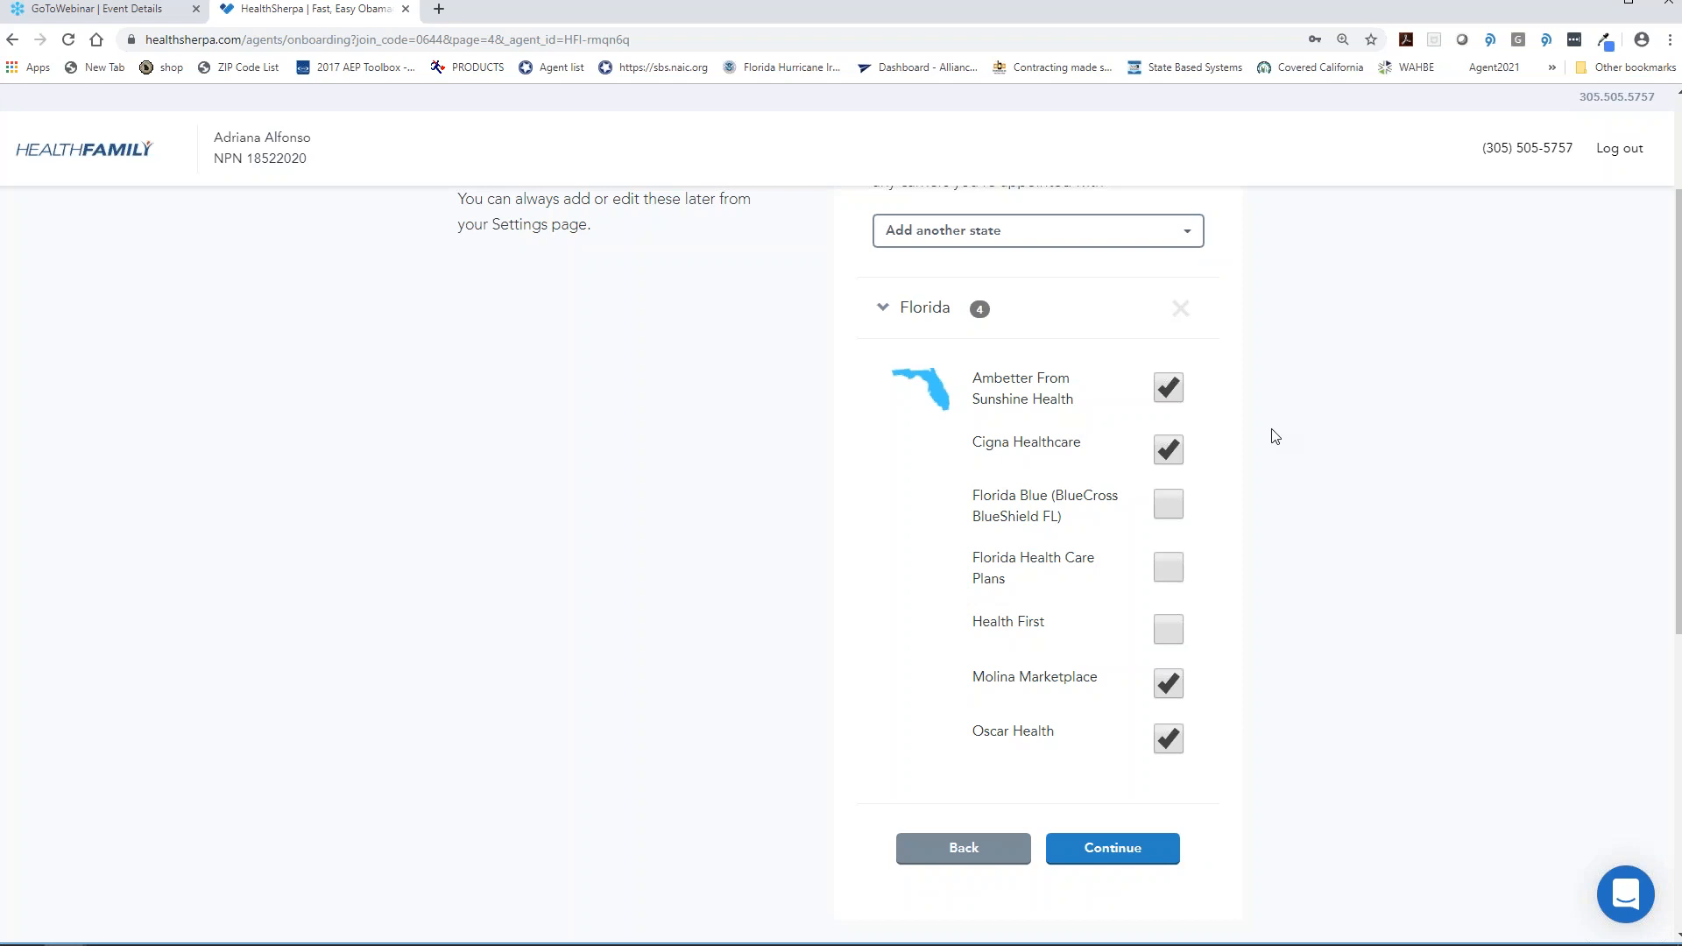
- Add Texas as another licensed state
click(1190, 232)
scroll(1073, 337, down, 1)
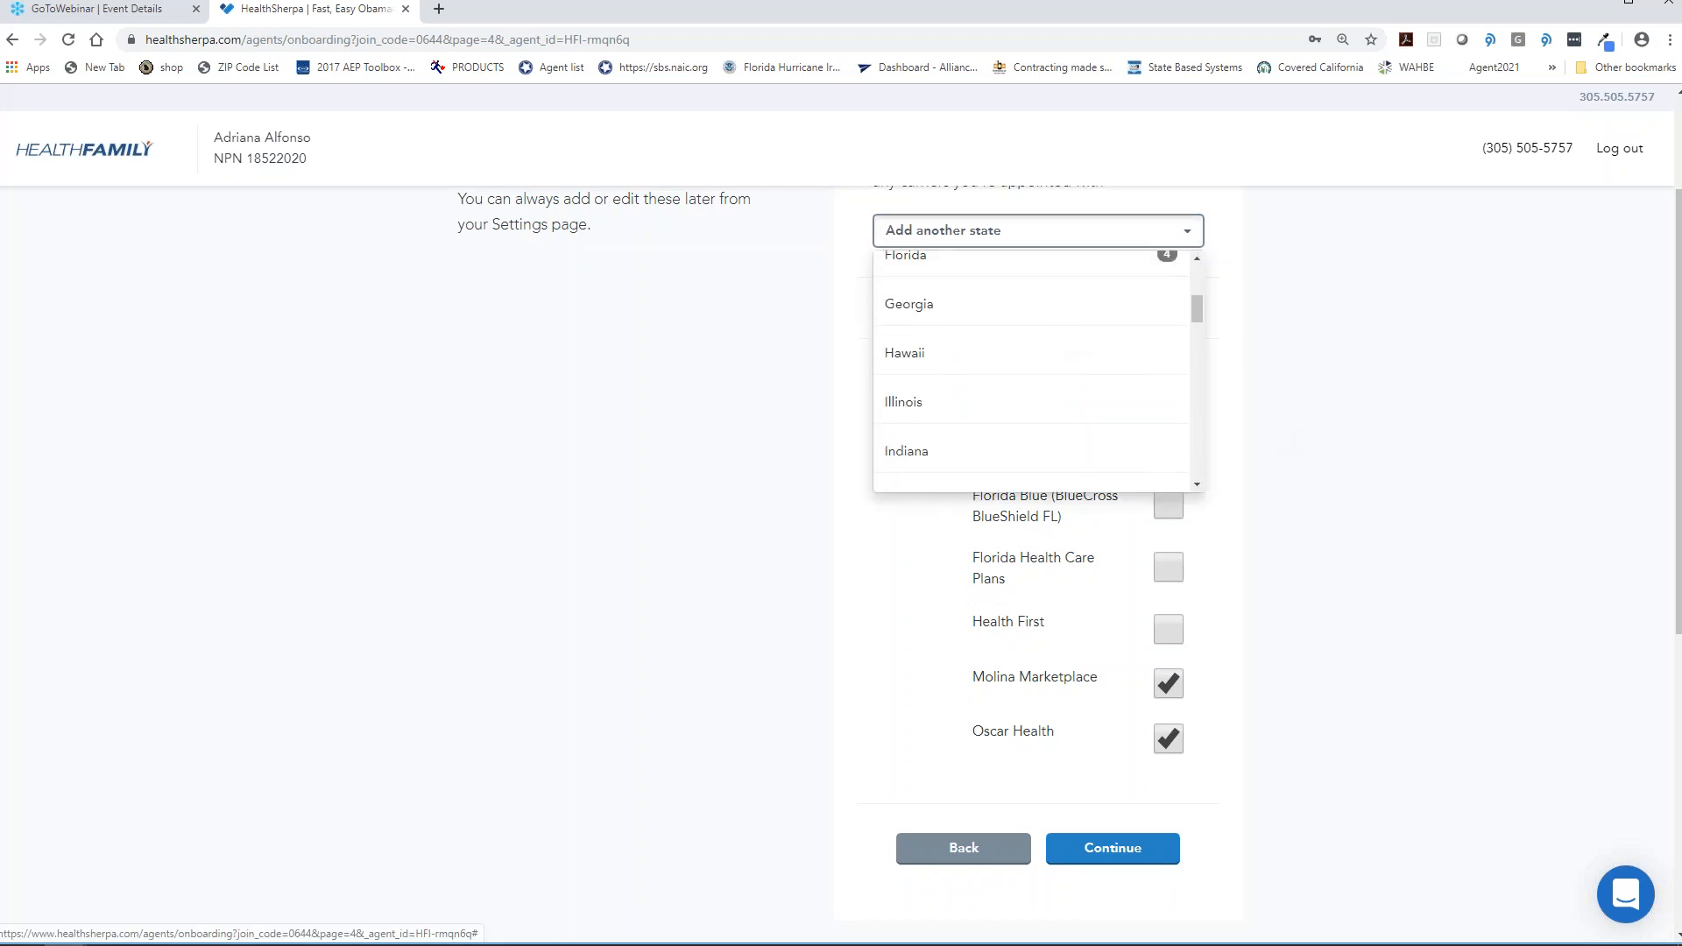
scroll(1034, 367, down, 5)
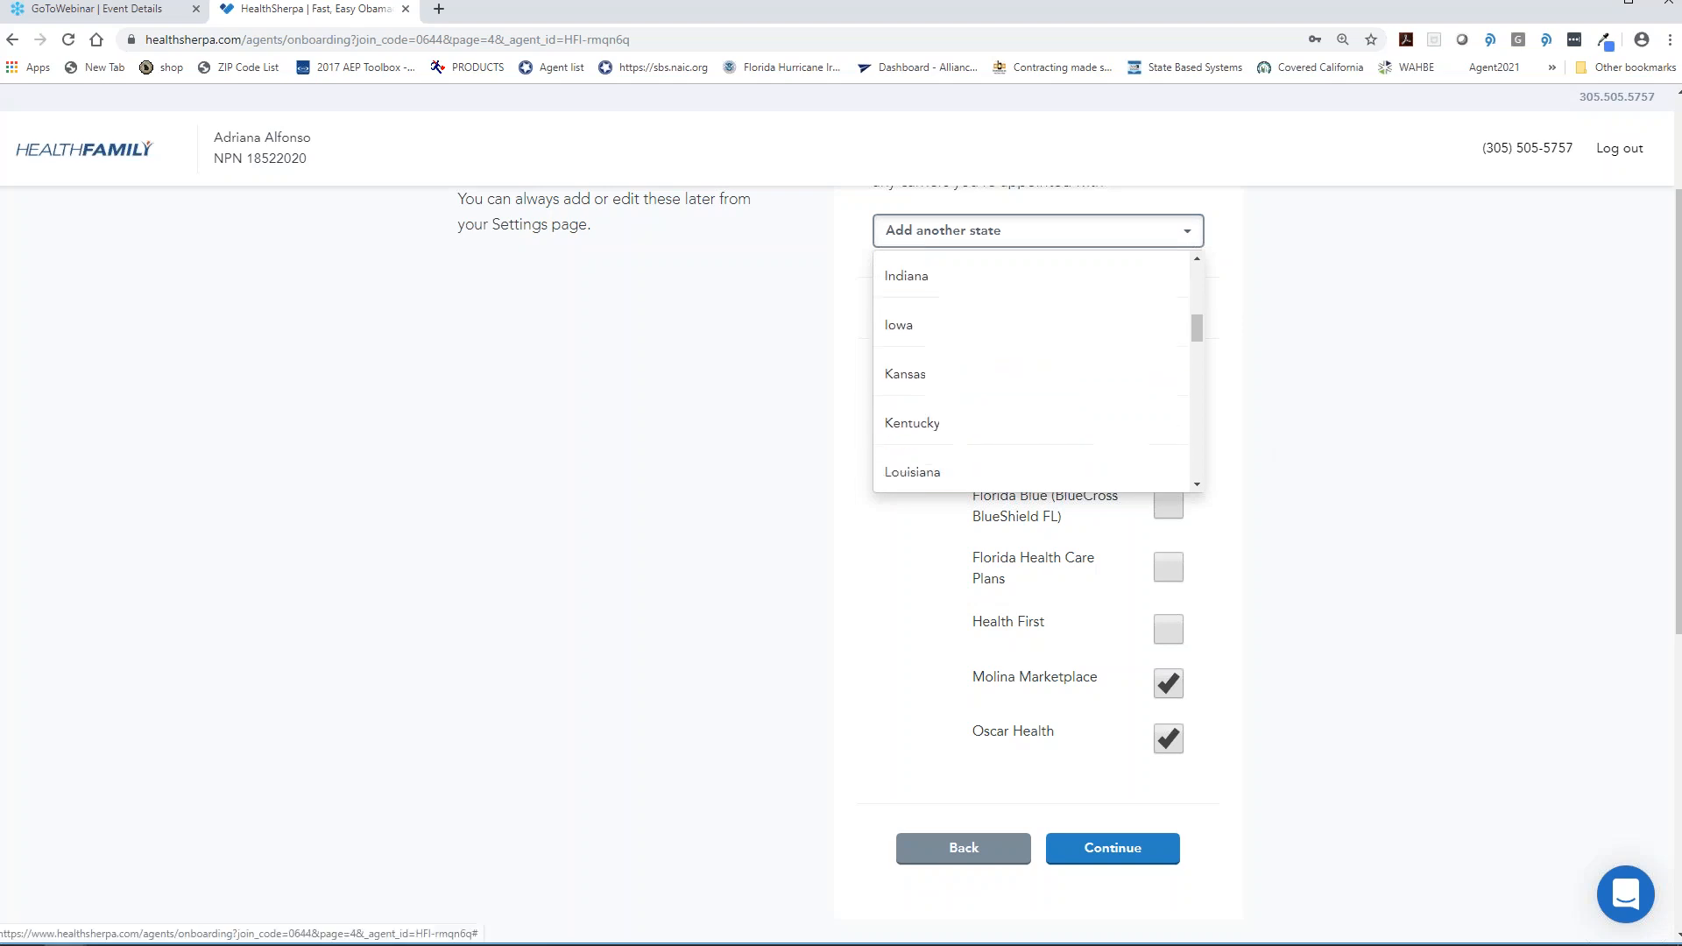
scroll(1032, 383, down, 6)
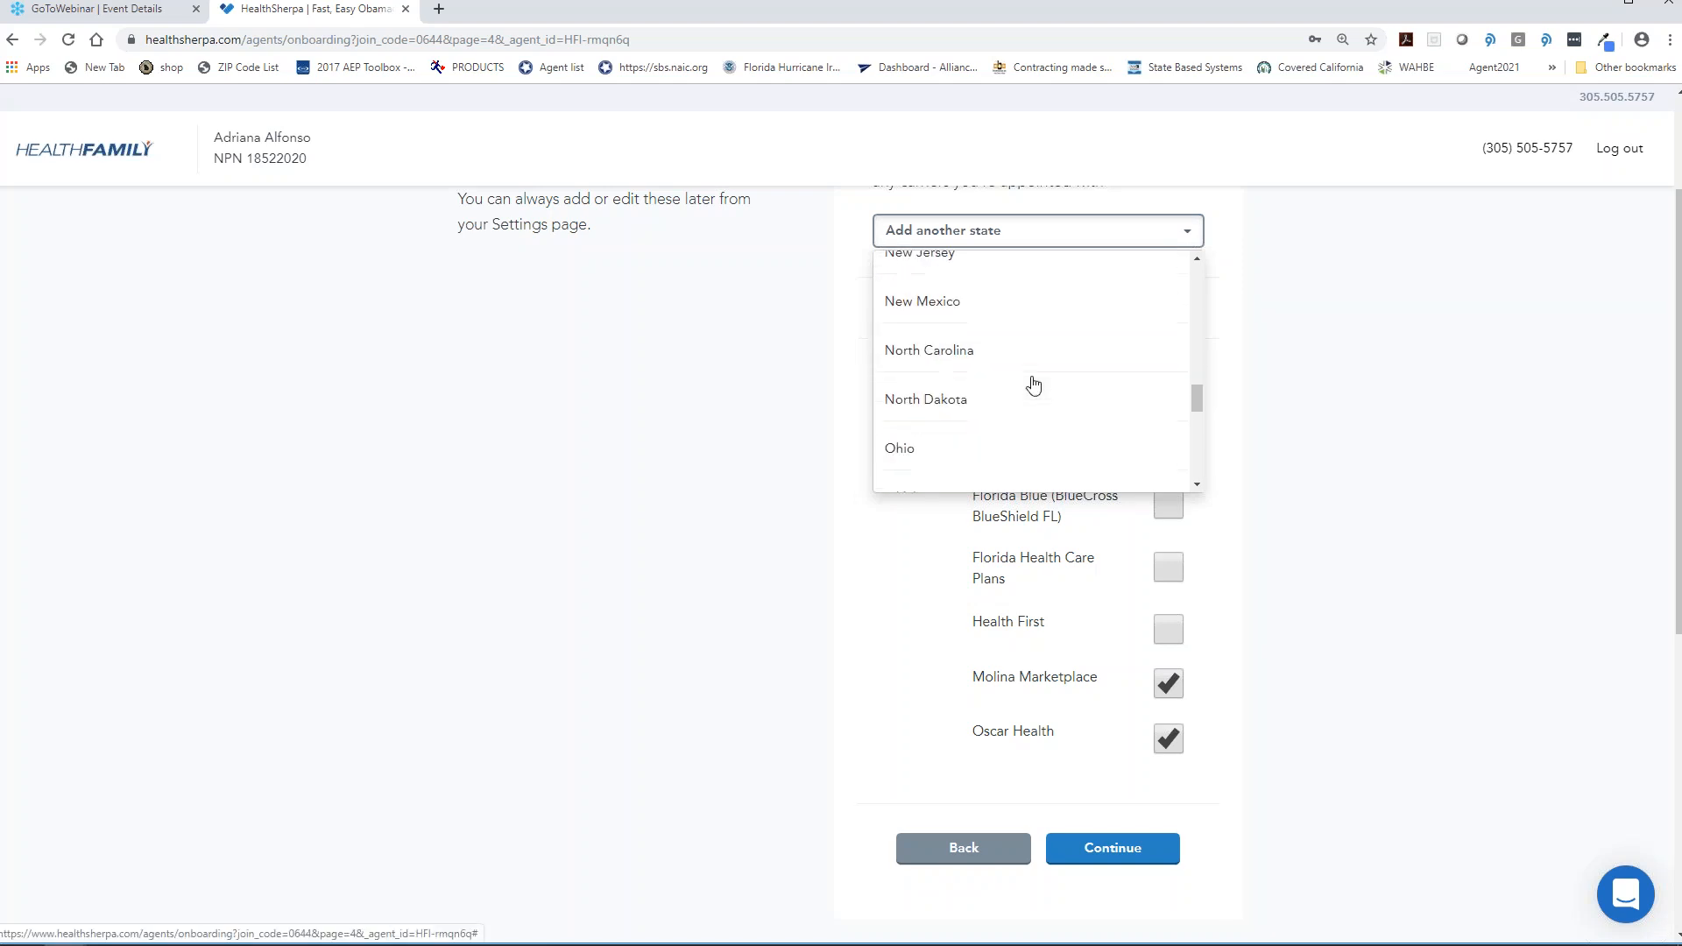
scroll(1032, 377, down, 3)
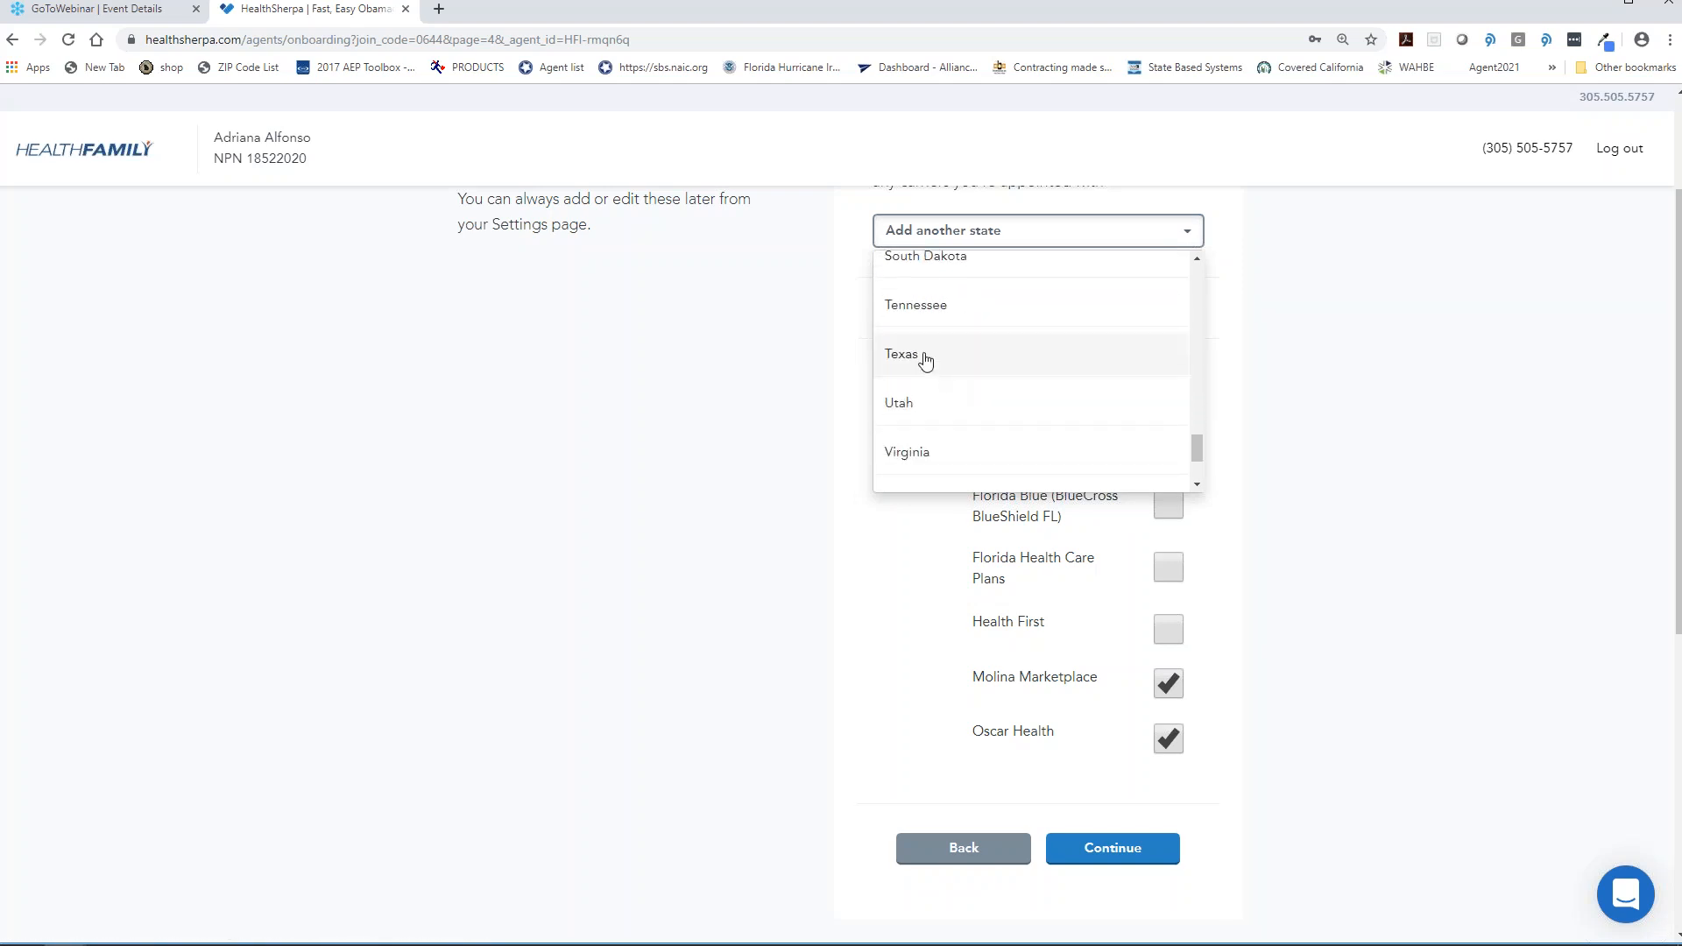
click(927, 369)
scroll(1363, 438, down, 6)
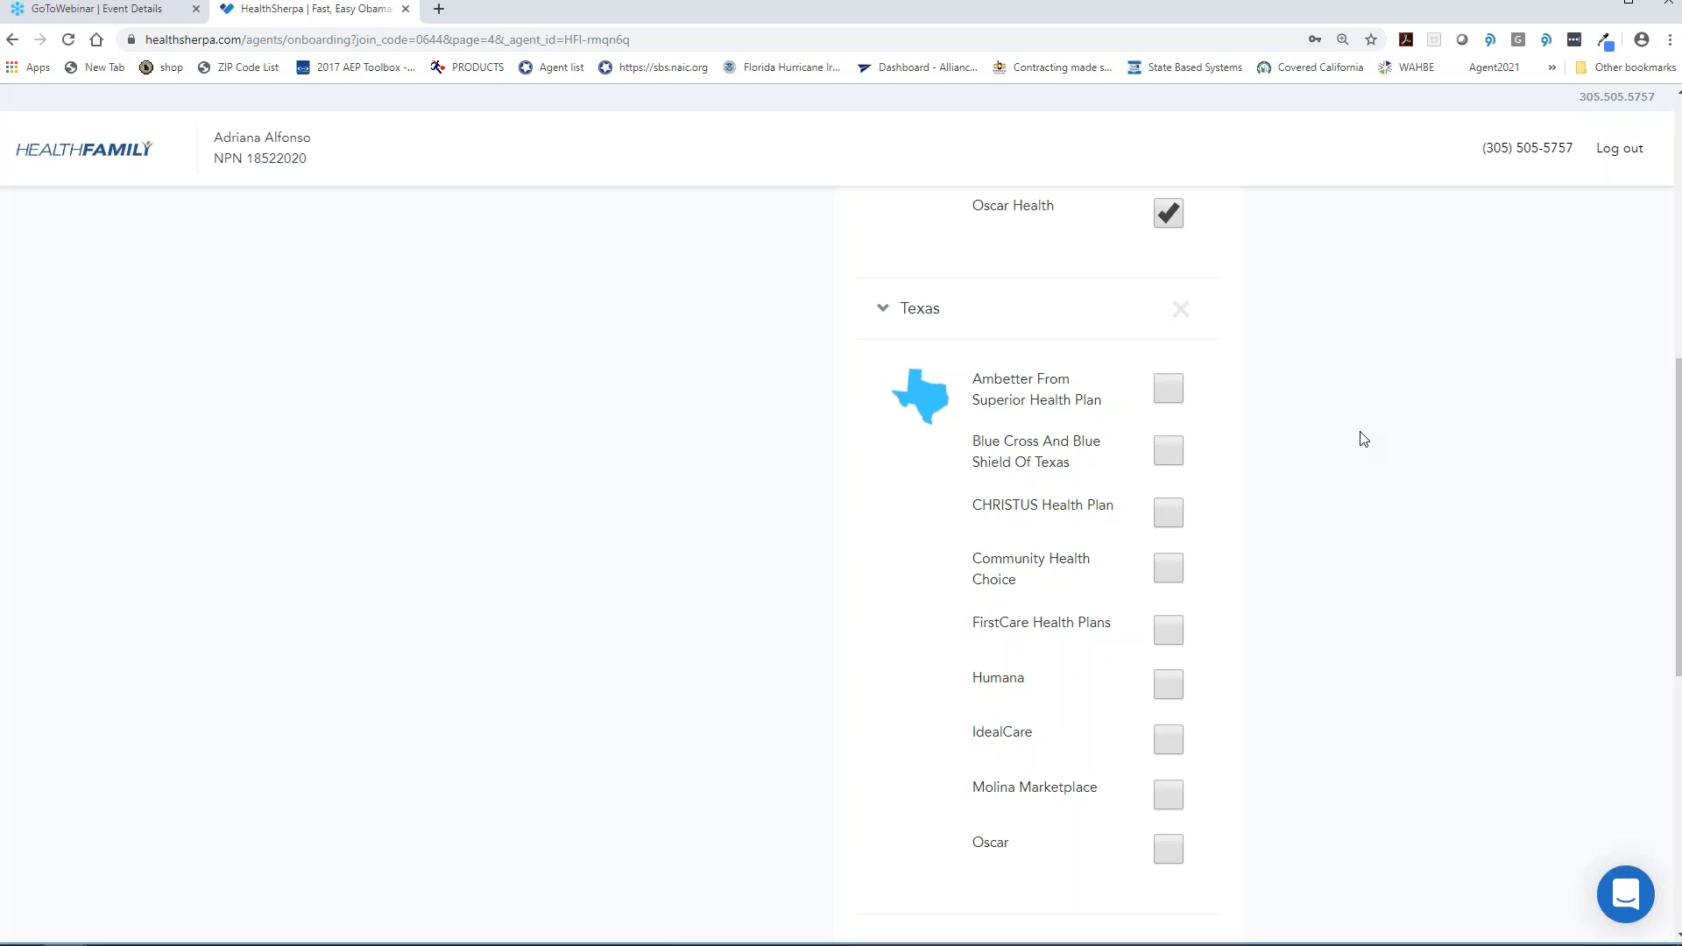
- Mark Ambetter From Superior Health Plan, Molina Marketplace and Oscar for Texas, then continue
click(1175, 387)
click(1186, 799)
click(1178, 855)
scroll(1367, 624, down, 2)
scroll(1362, 635, up, 2)
scroll(1288, 622, down, 2)
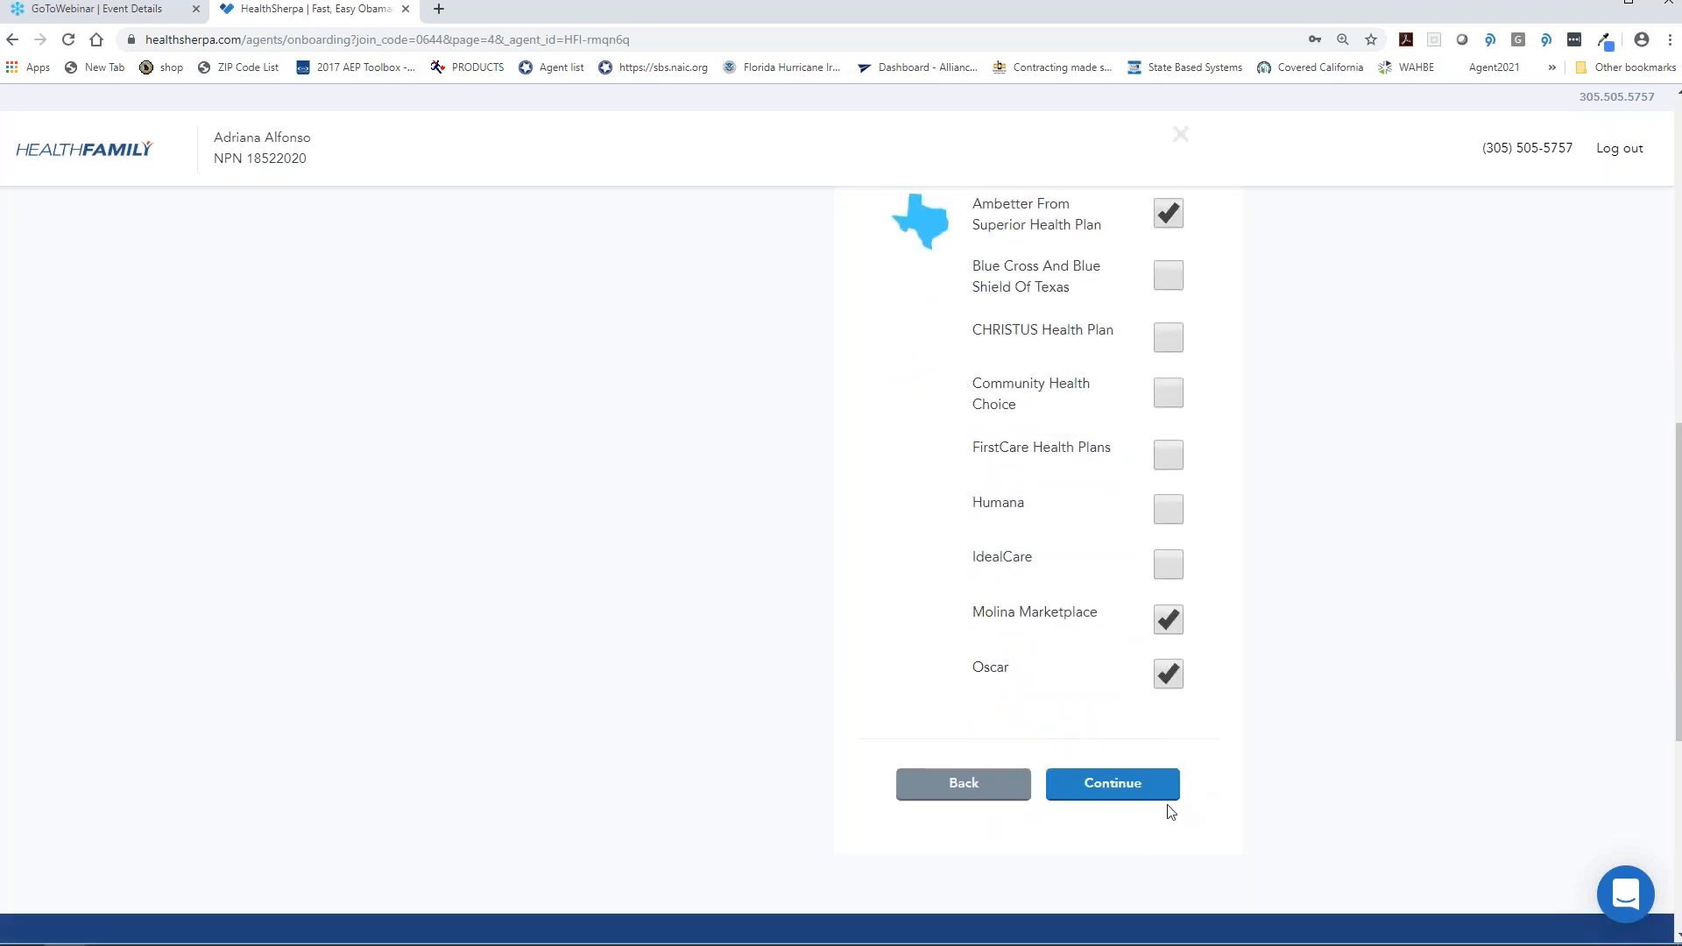
scroll(800, 298, up, 3)
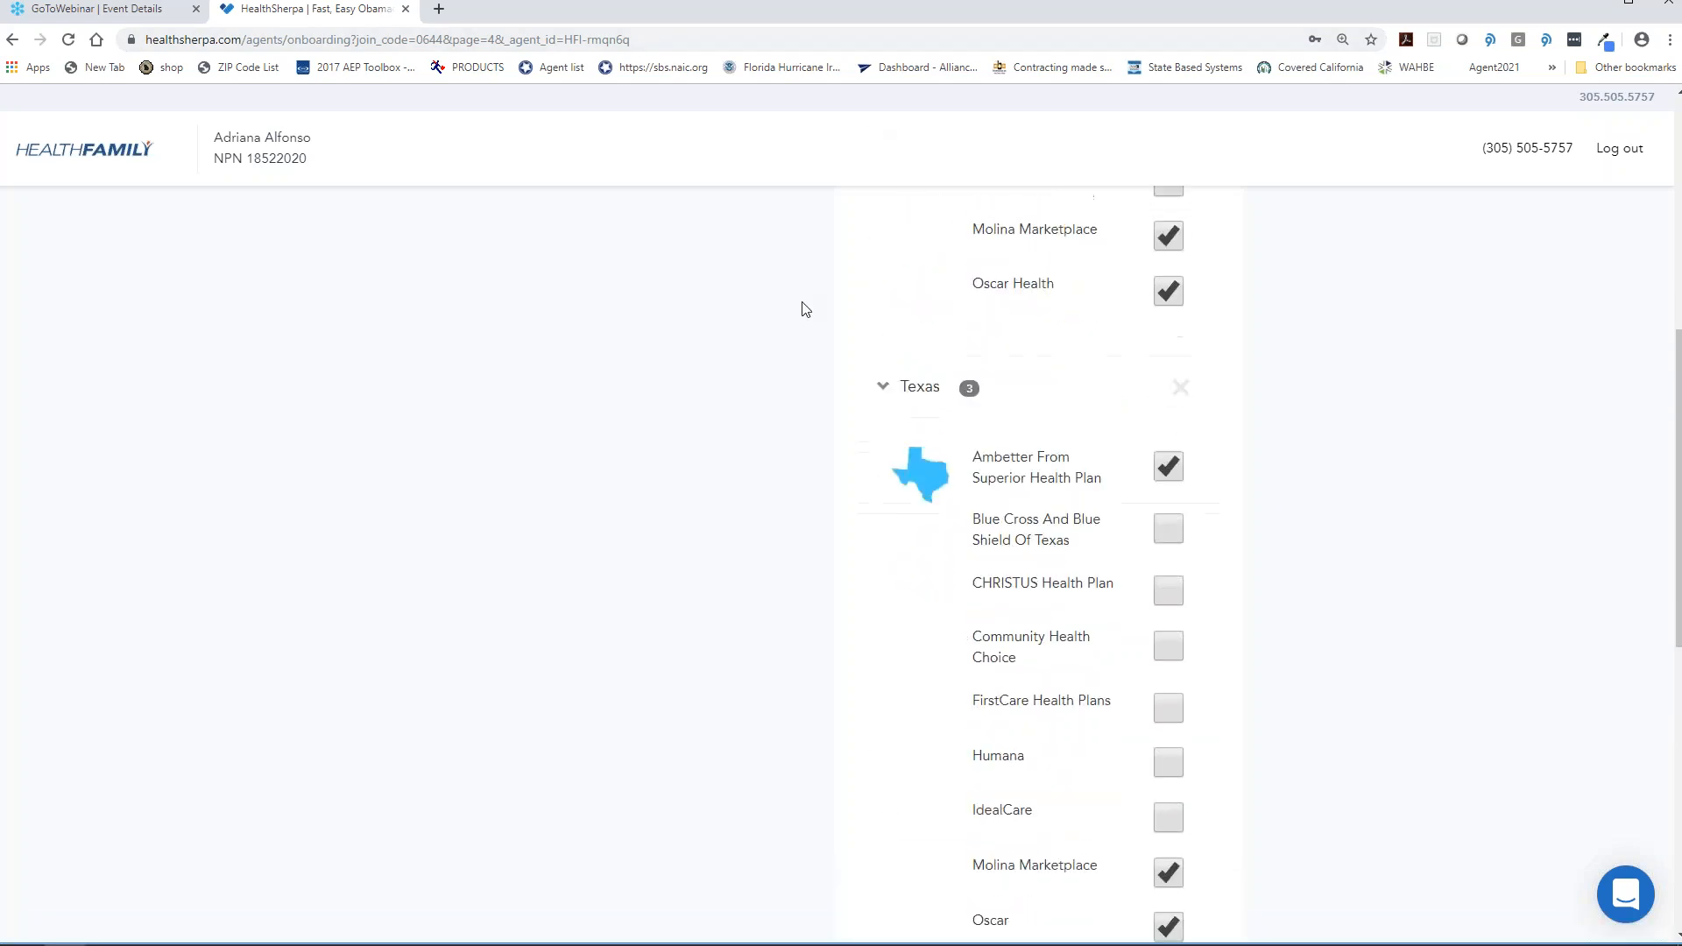
scroll(841, 342, down, 4)
click(1095, 696)
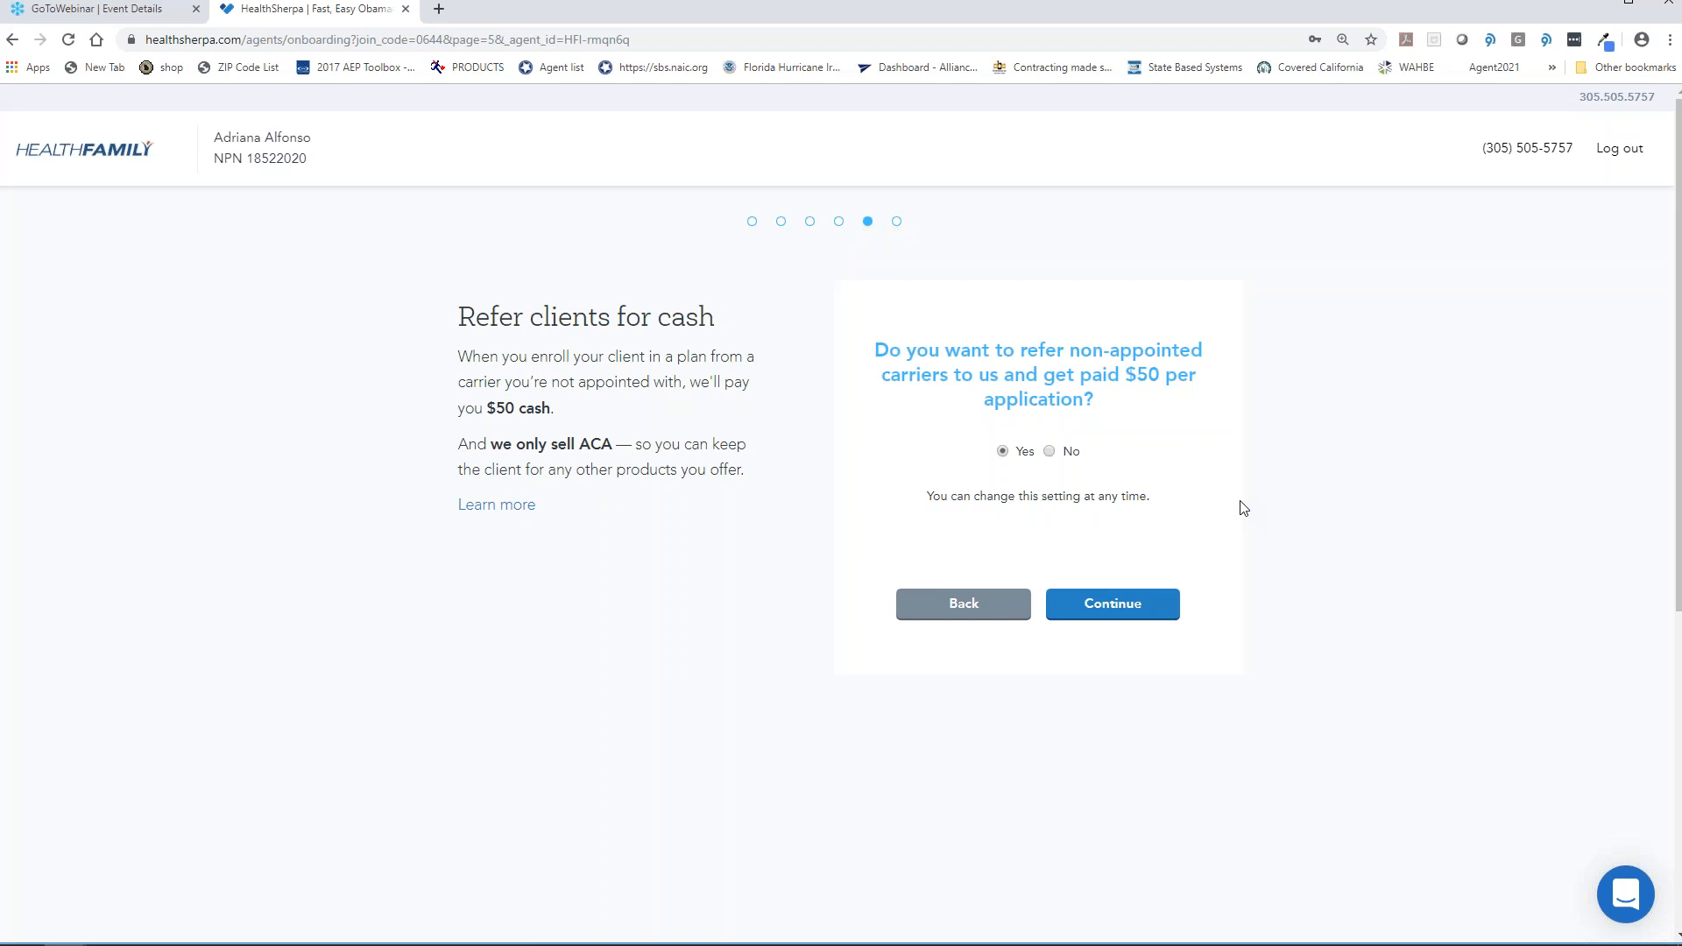
- Answer No to the $50 non-appointed carrier referral offer and continue
click(1050, 451)
click(1126, 602)
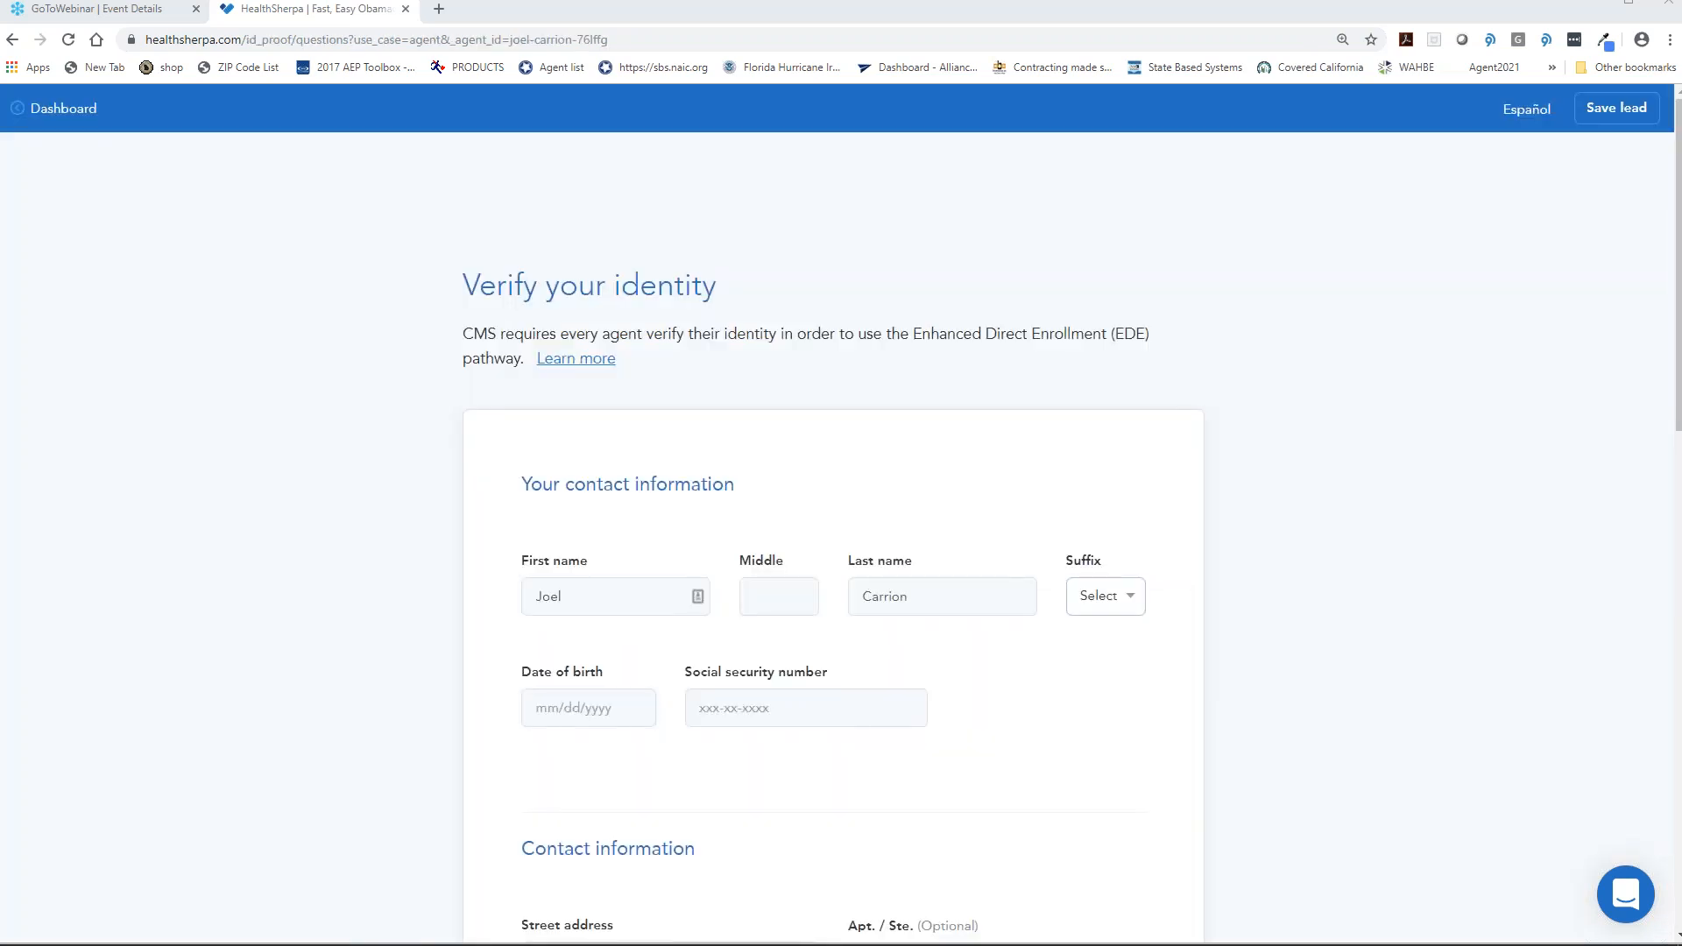
- Lower the system volume and close the getting-started welcome panel on the Clients dashboard
key(XF86AudioLowerVolume)
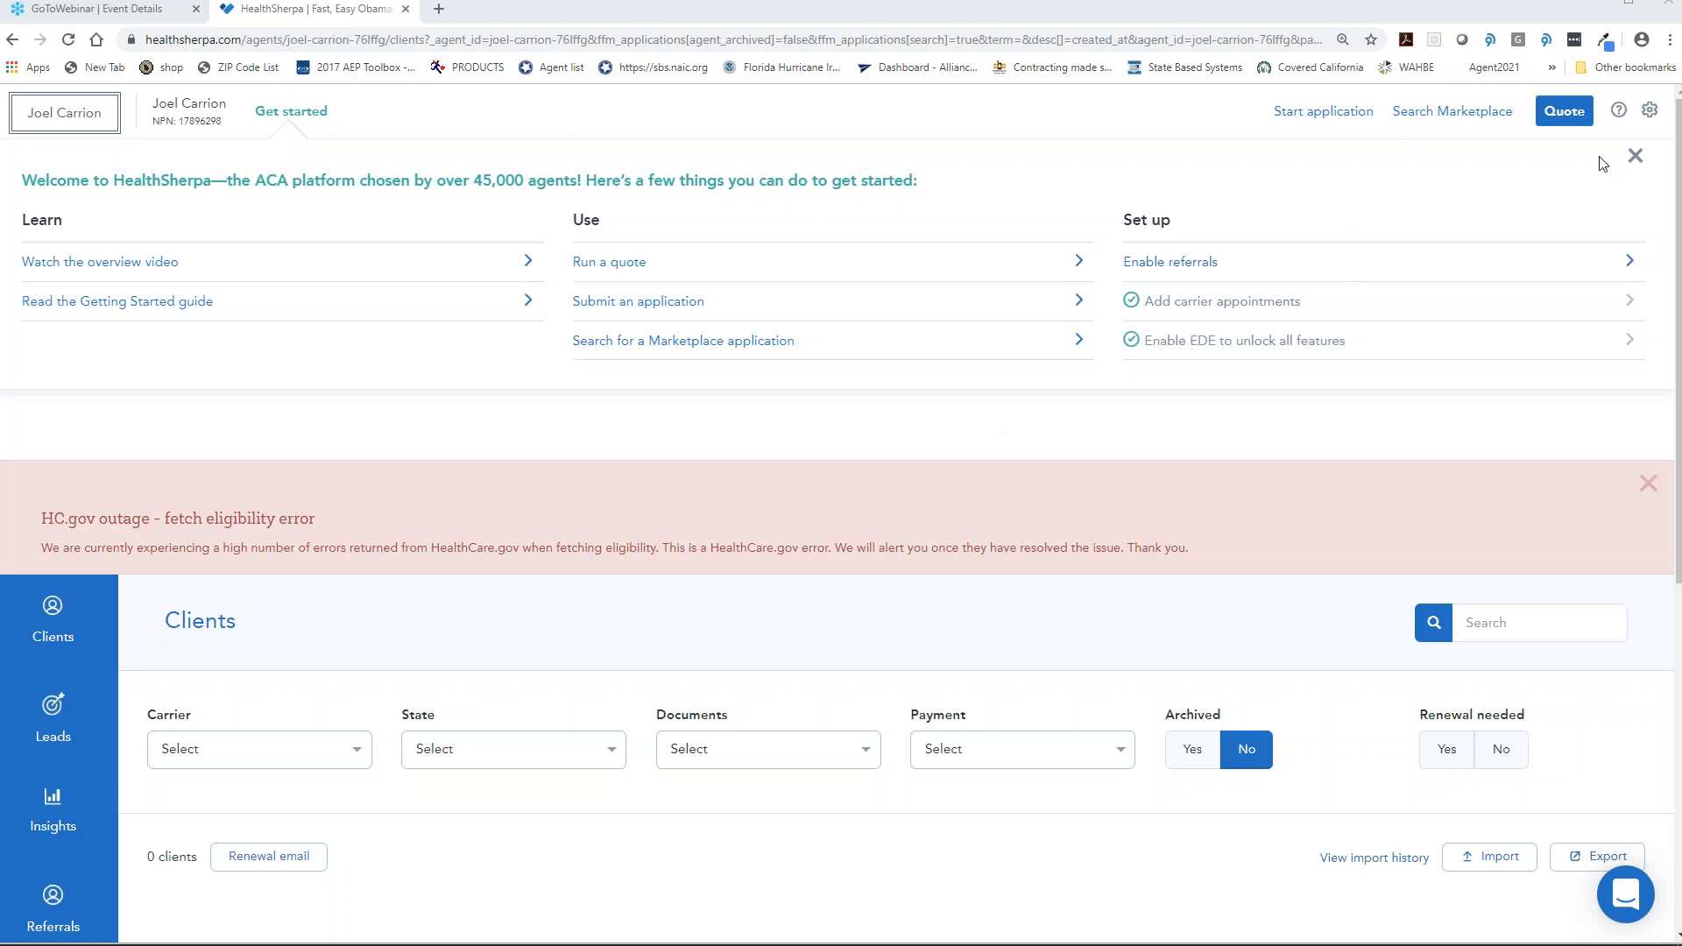
click(1634, 156)
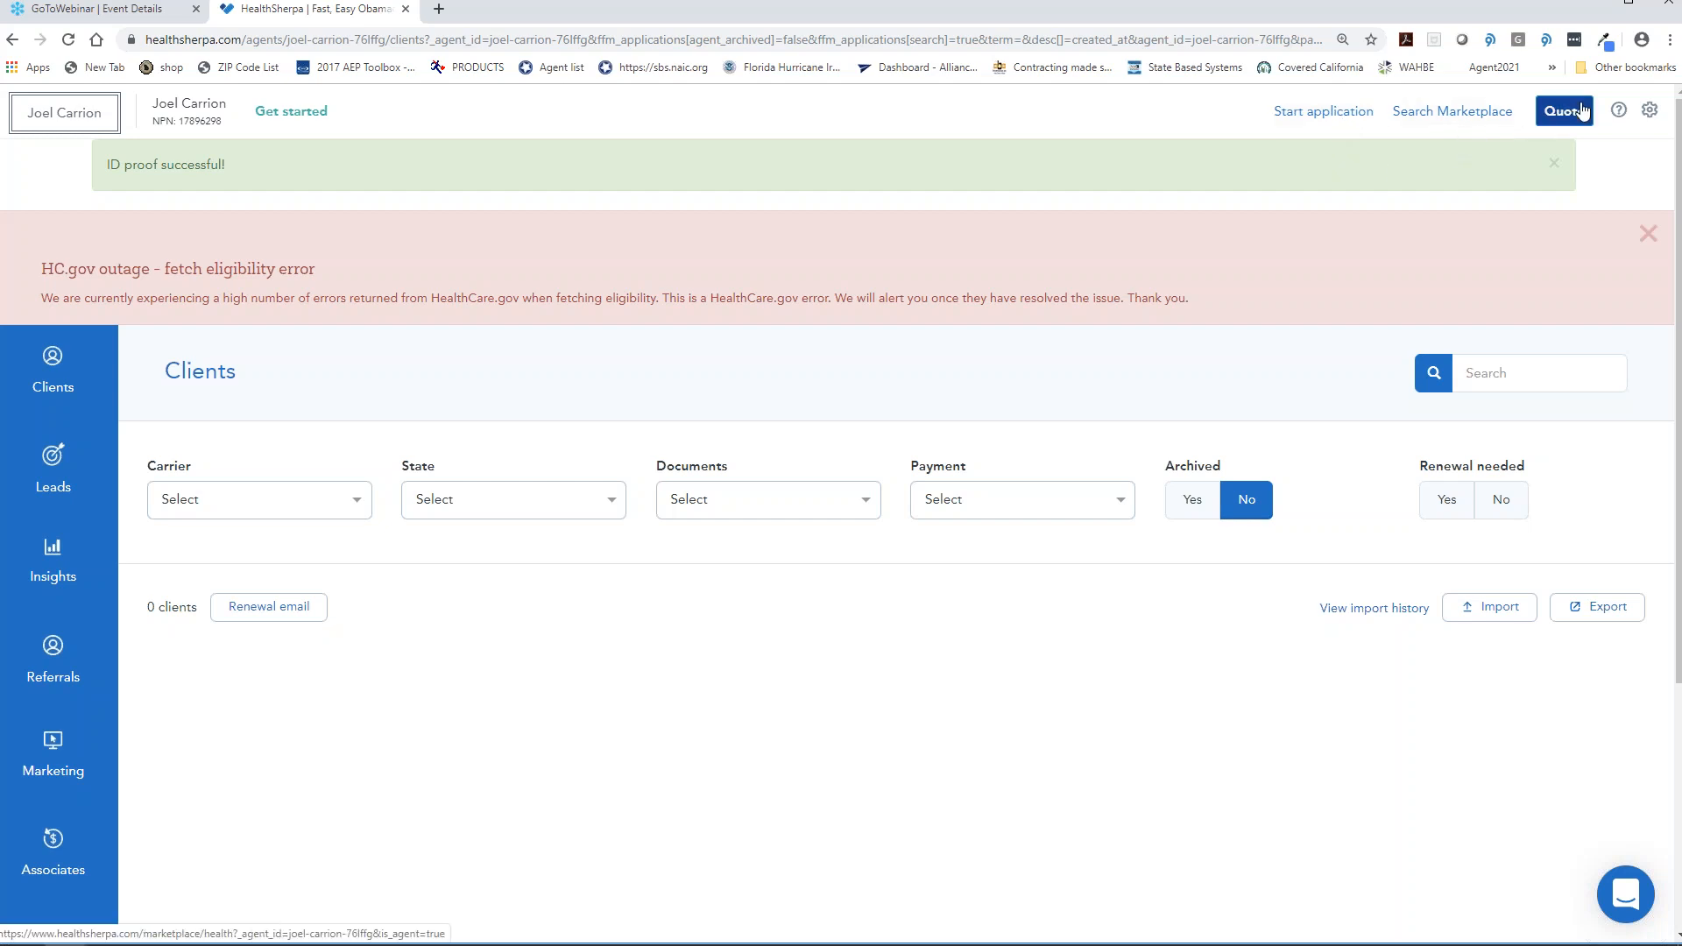
- Dismiss the red HealthCare.gov outage banner and scroll the empty Clients list
click(1647, 233)
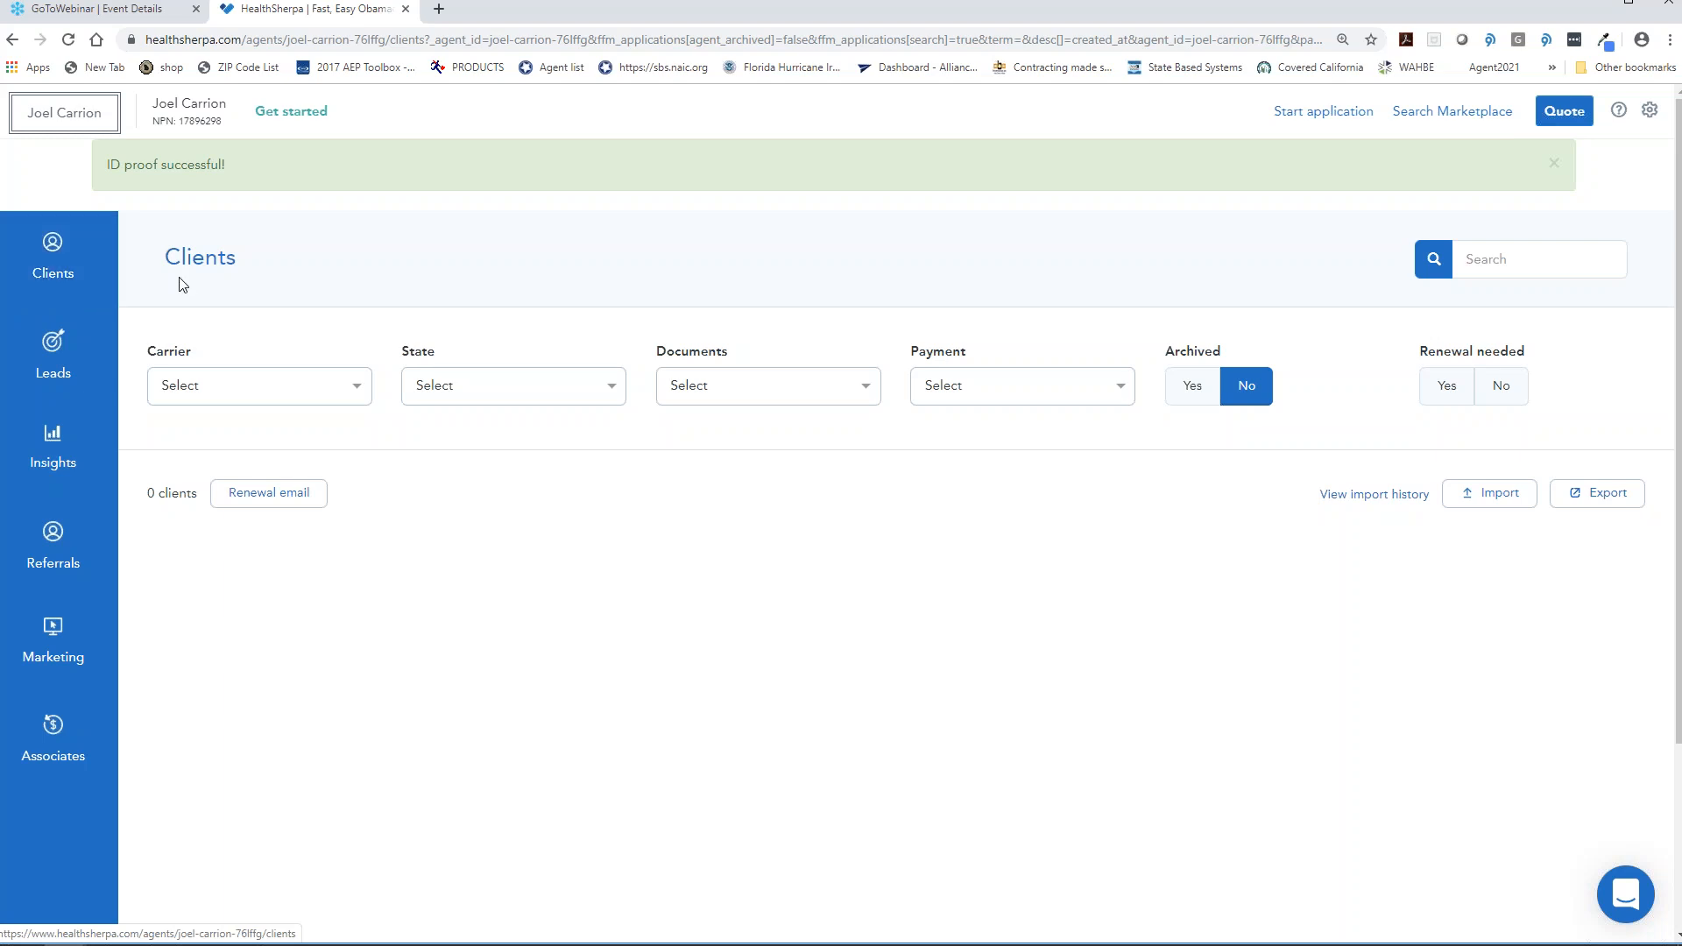
scroll(175, 282, down, 1)
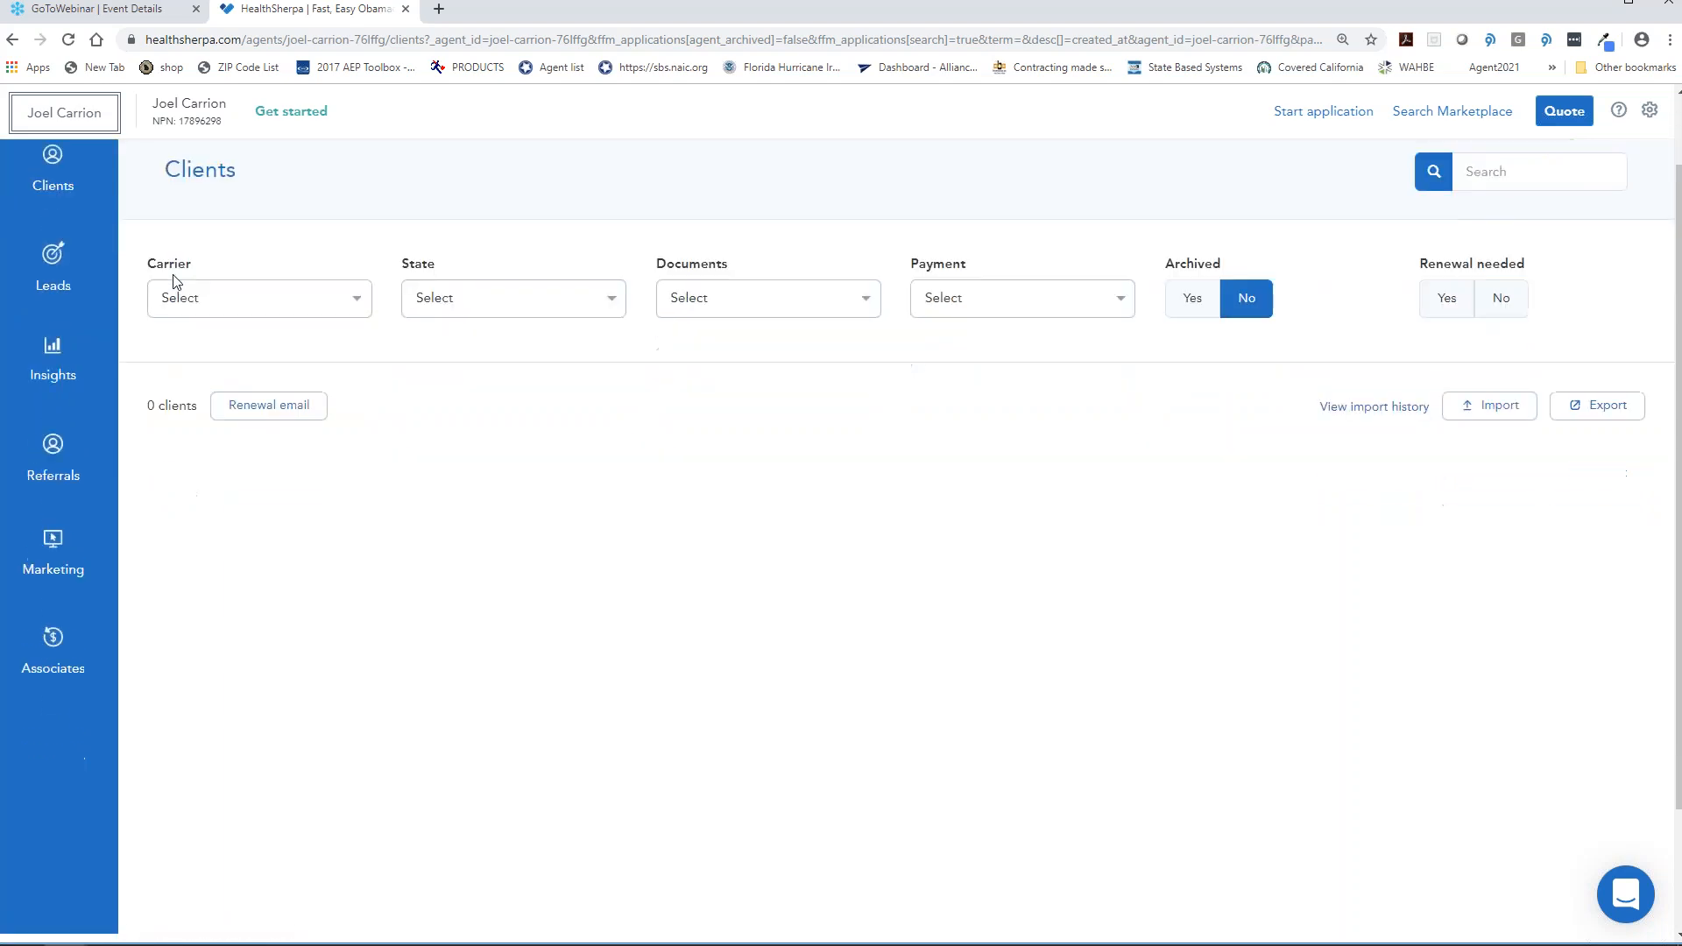
- Review the agent's Insights statistics, then browse the Referrals page
click(75, 377)
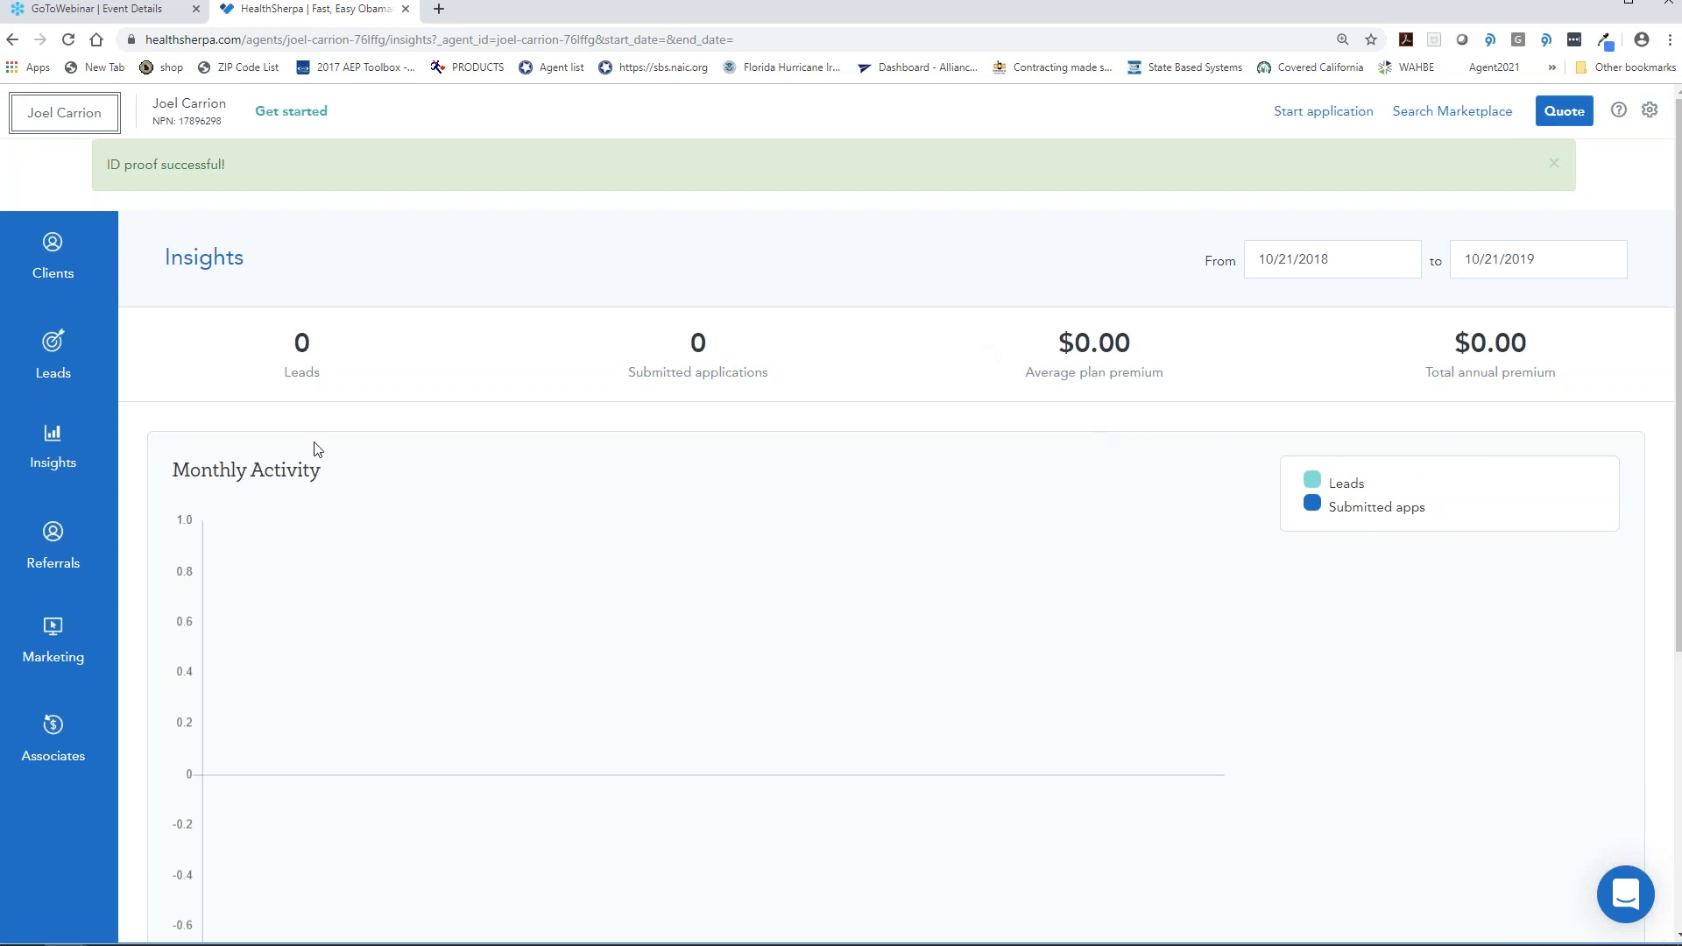
click(105, 536)
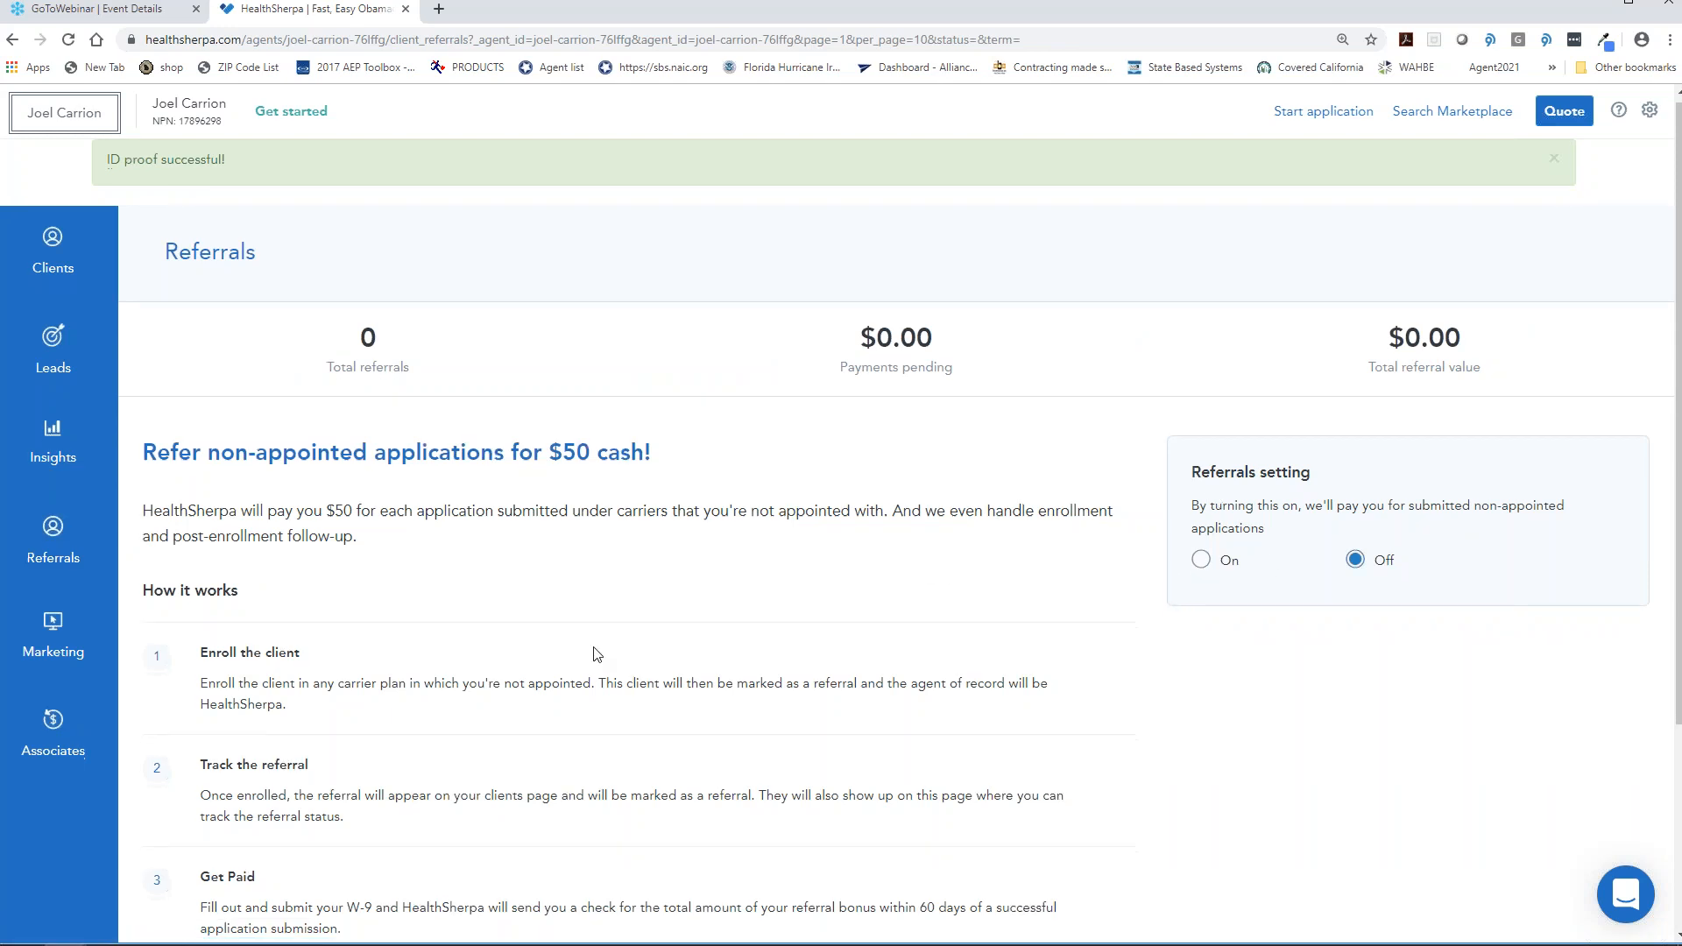
scroll(578, 649, down, 3)
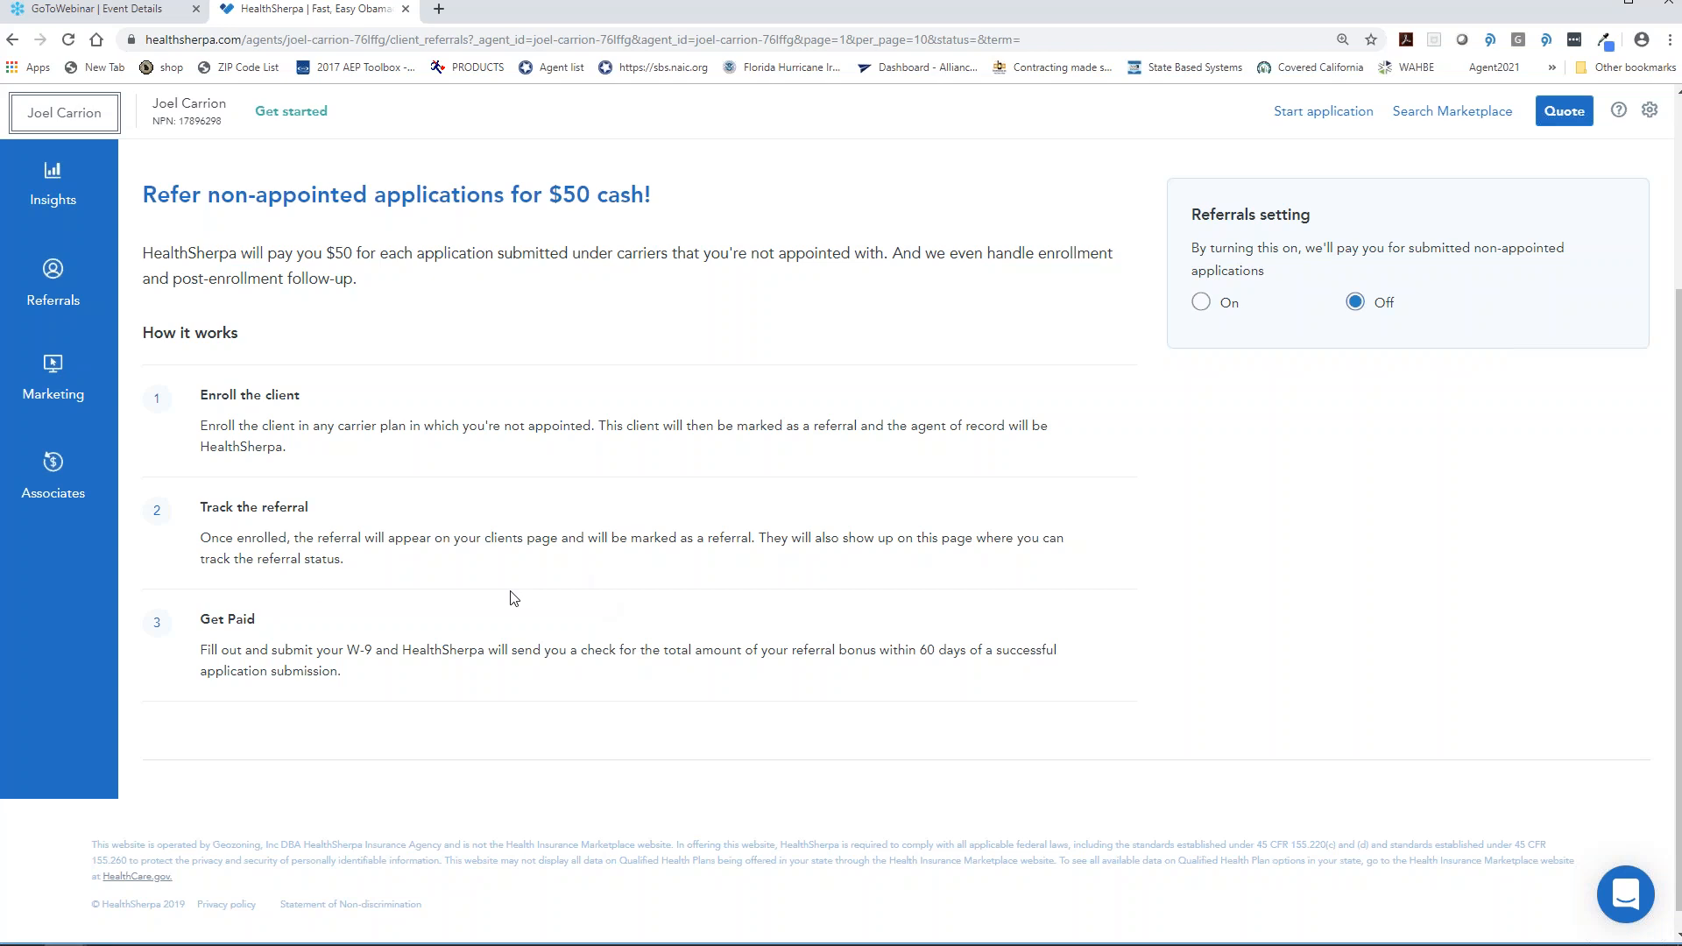
scroll(315, 590, up, 1)
click(88, 582)
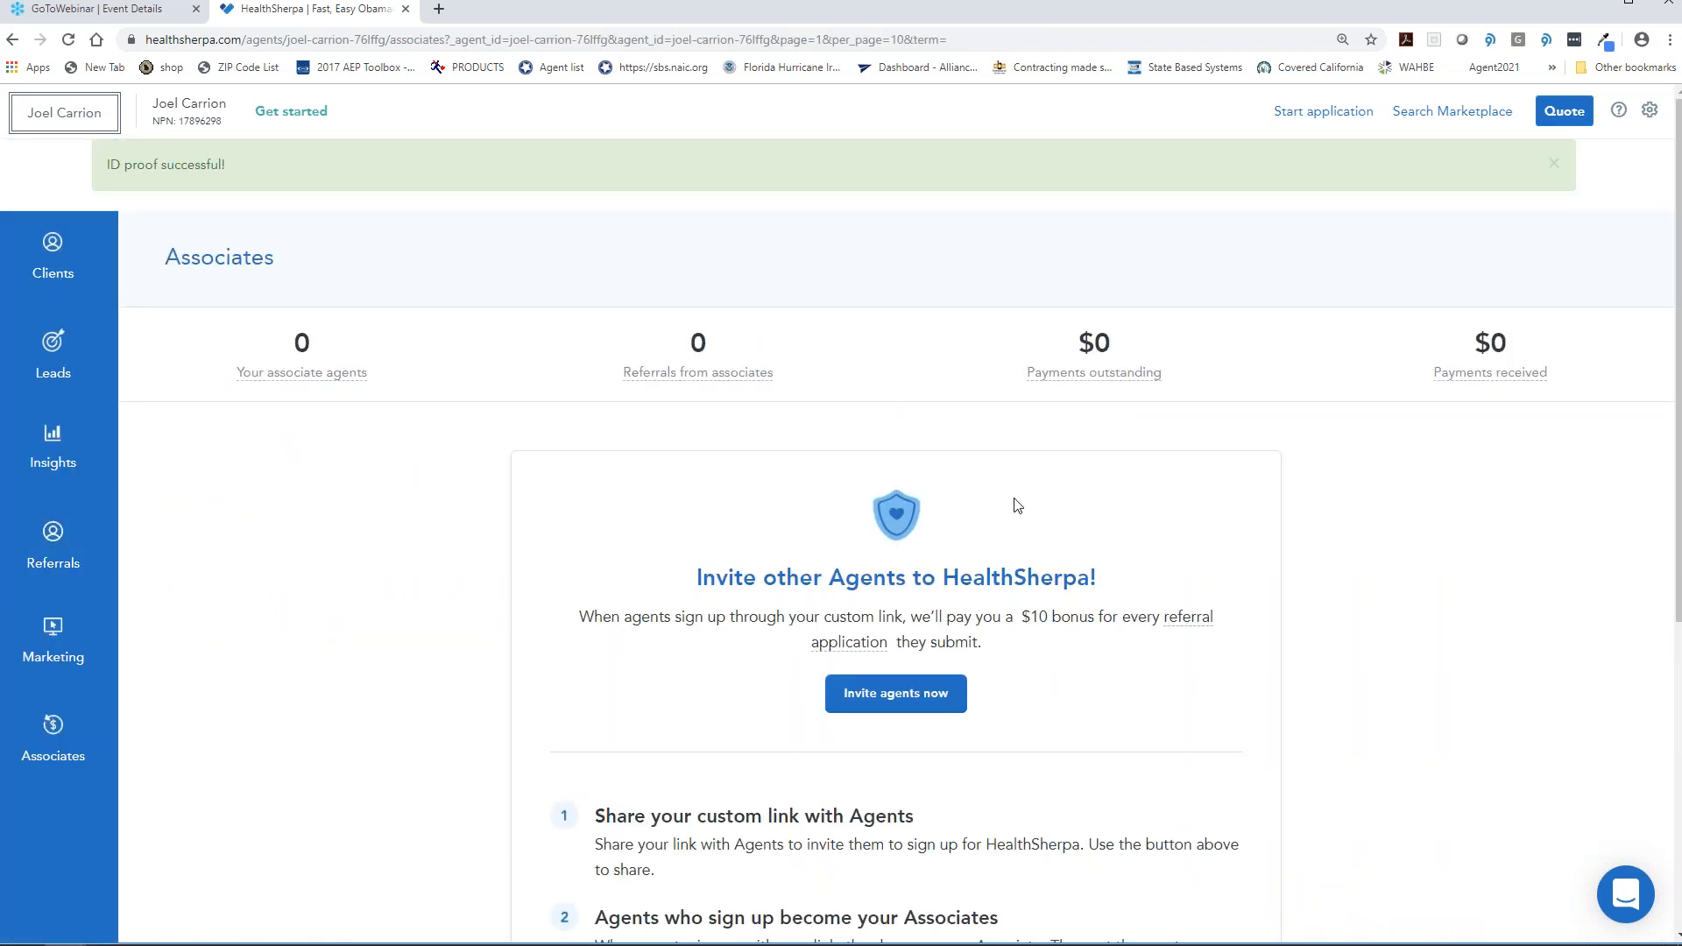
- Read through the Associates page's four-step invite process and $10-per-referral payout
scroll(1017, 504, down, 4)
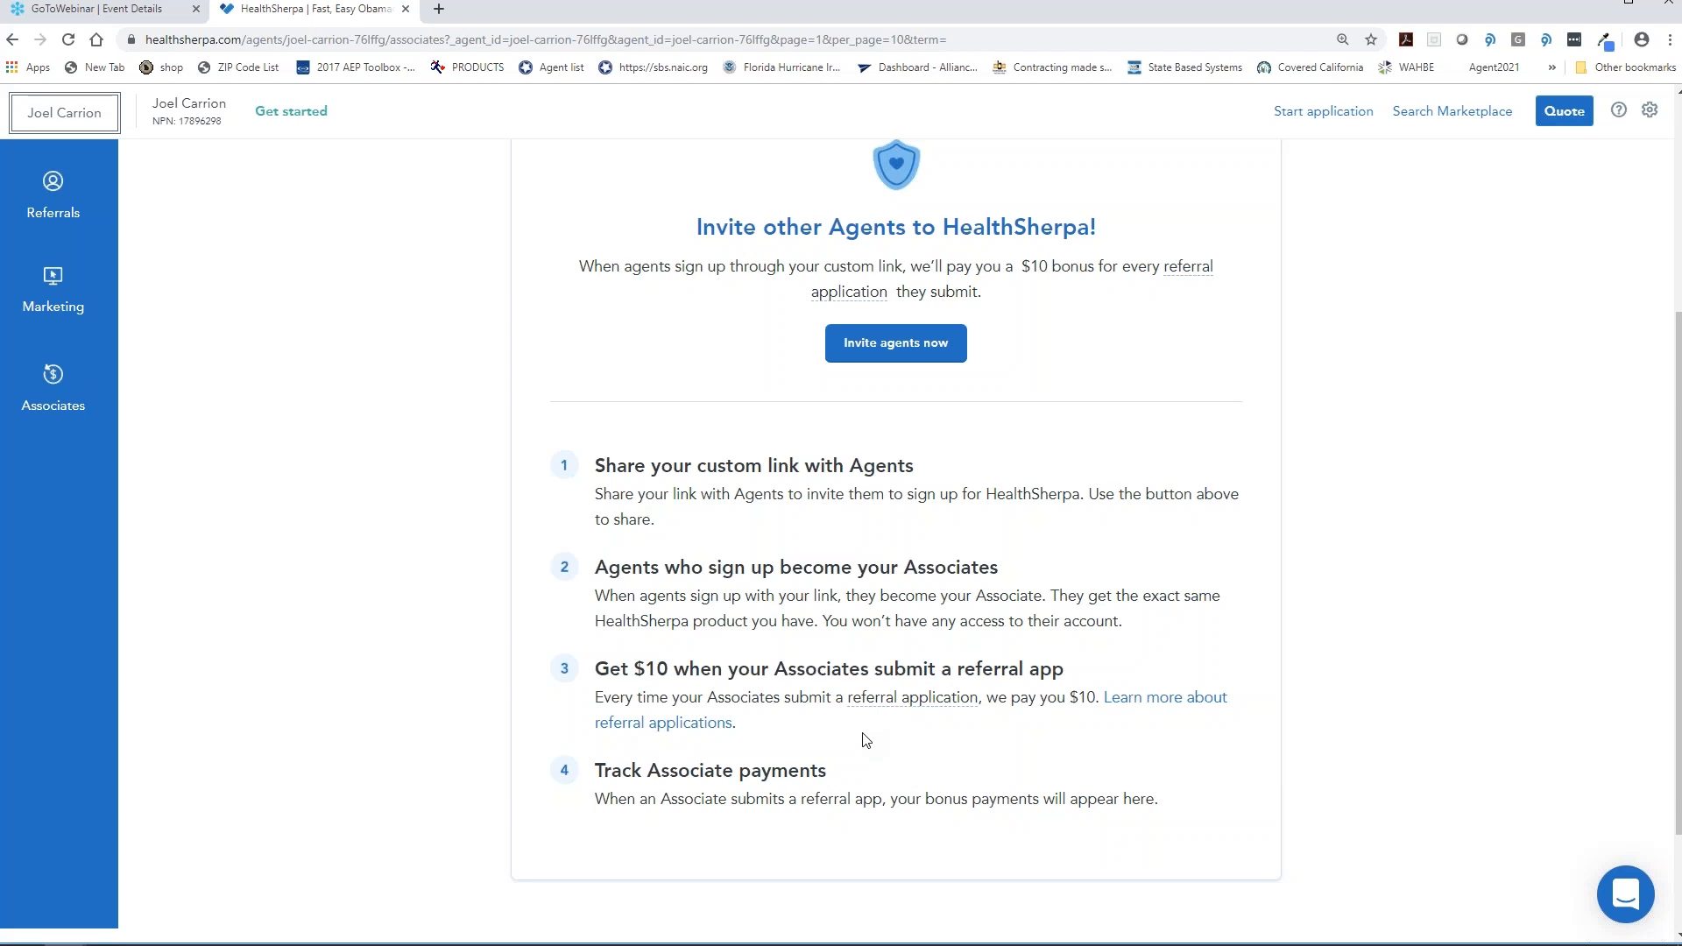
scroll(865, 740, up, 2)
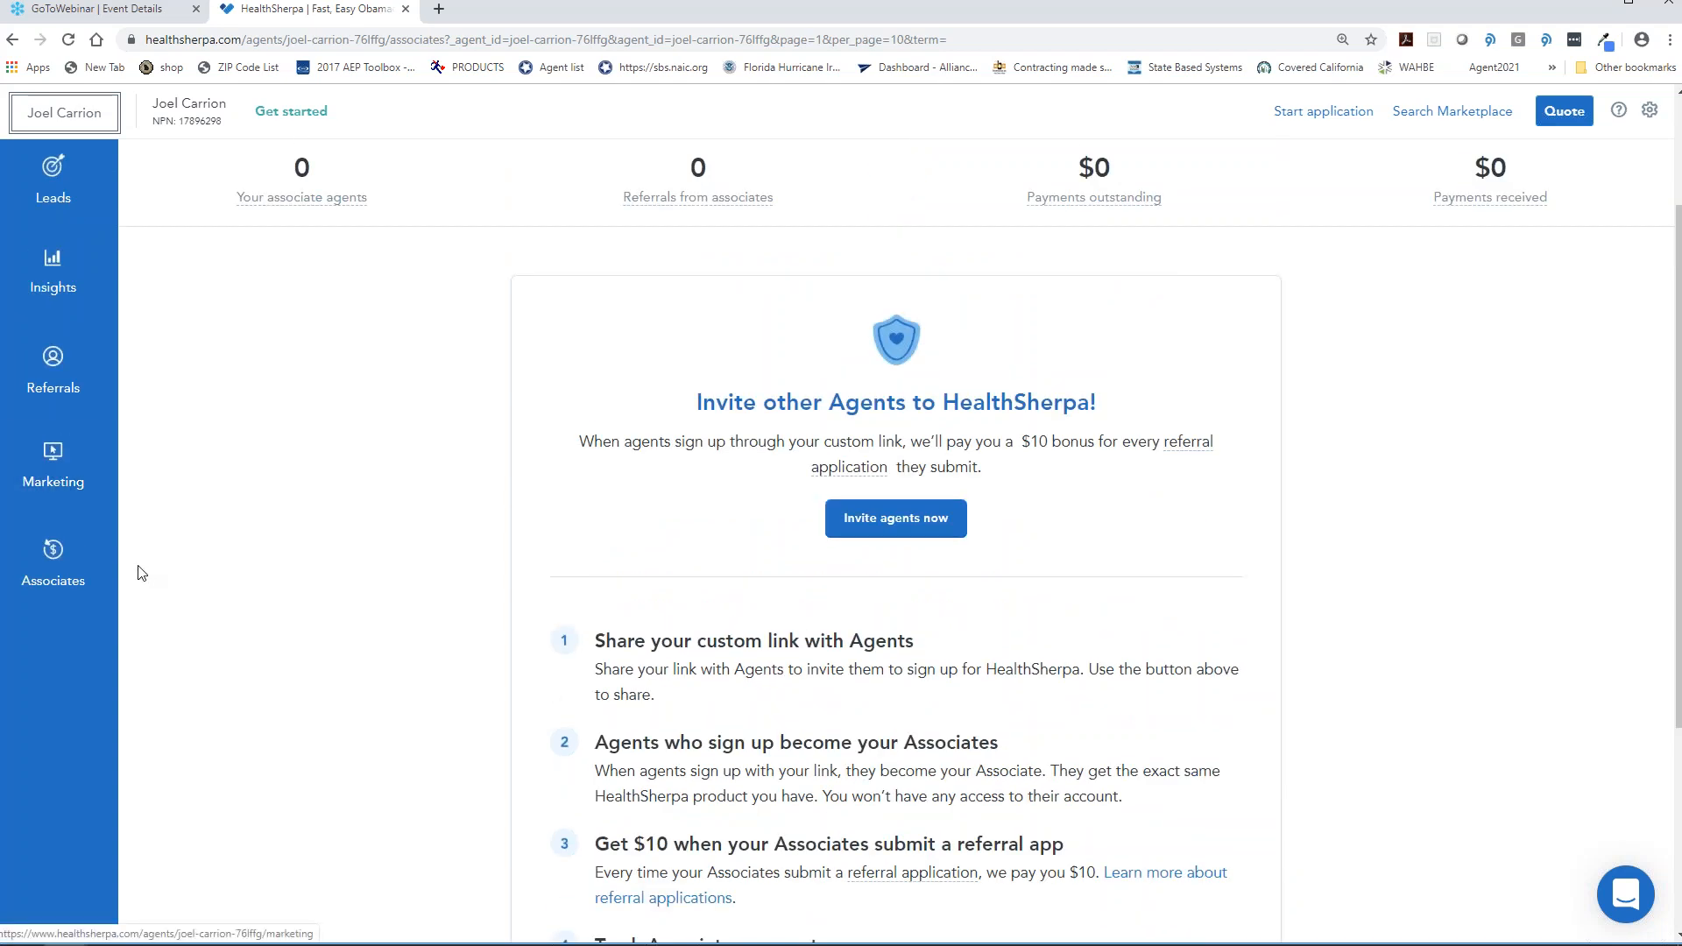
scroll(345, 582, up, 2)
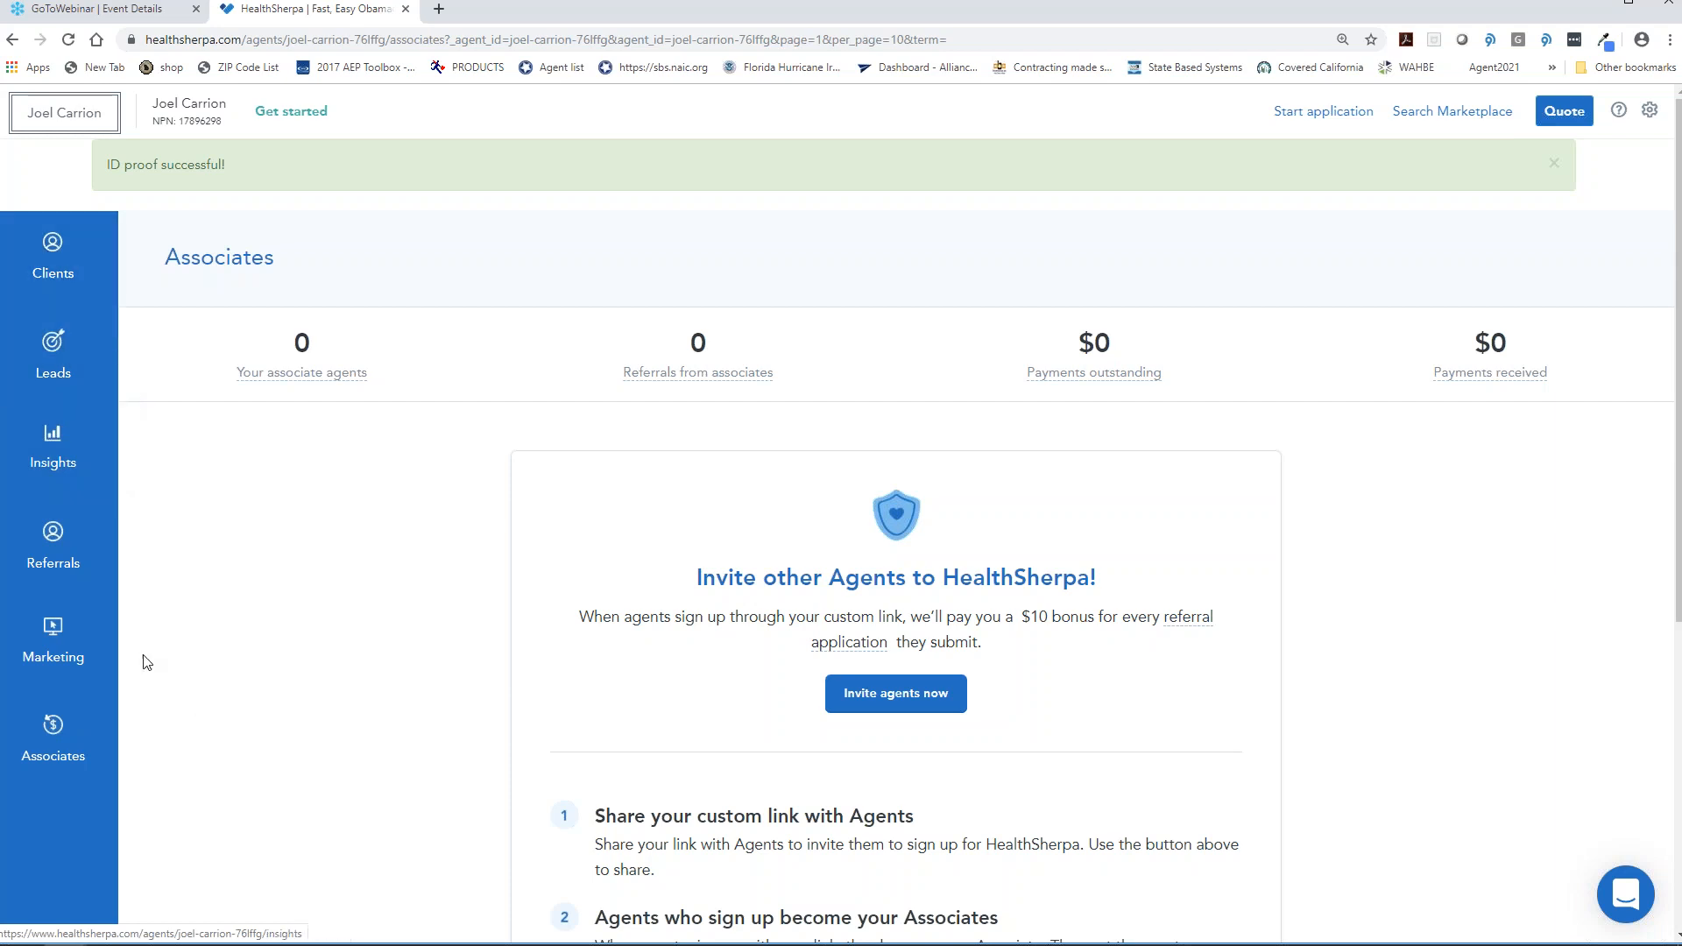
- Copy the agent's direct branded-site link from the Marketing page
click(55, 644)
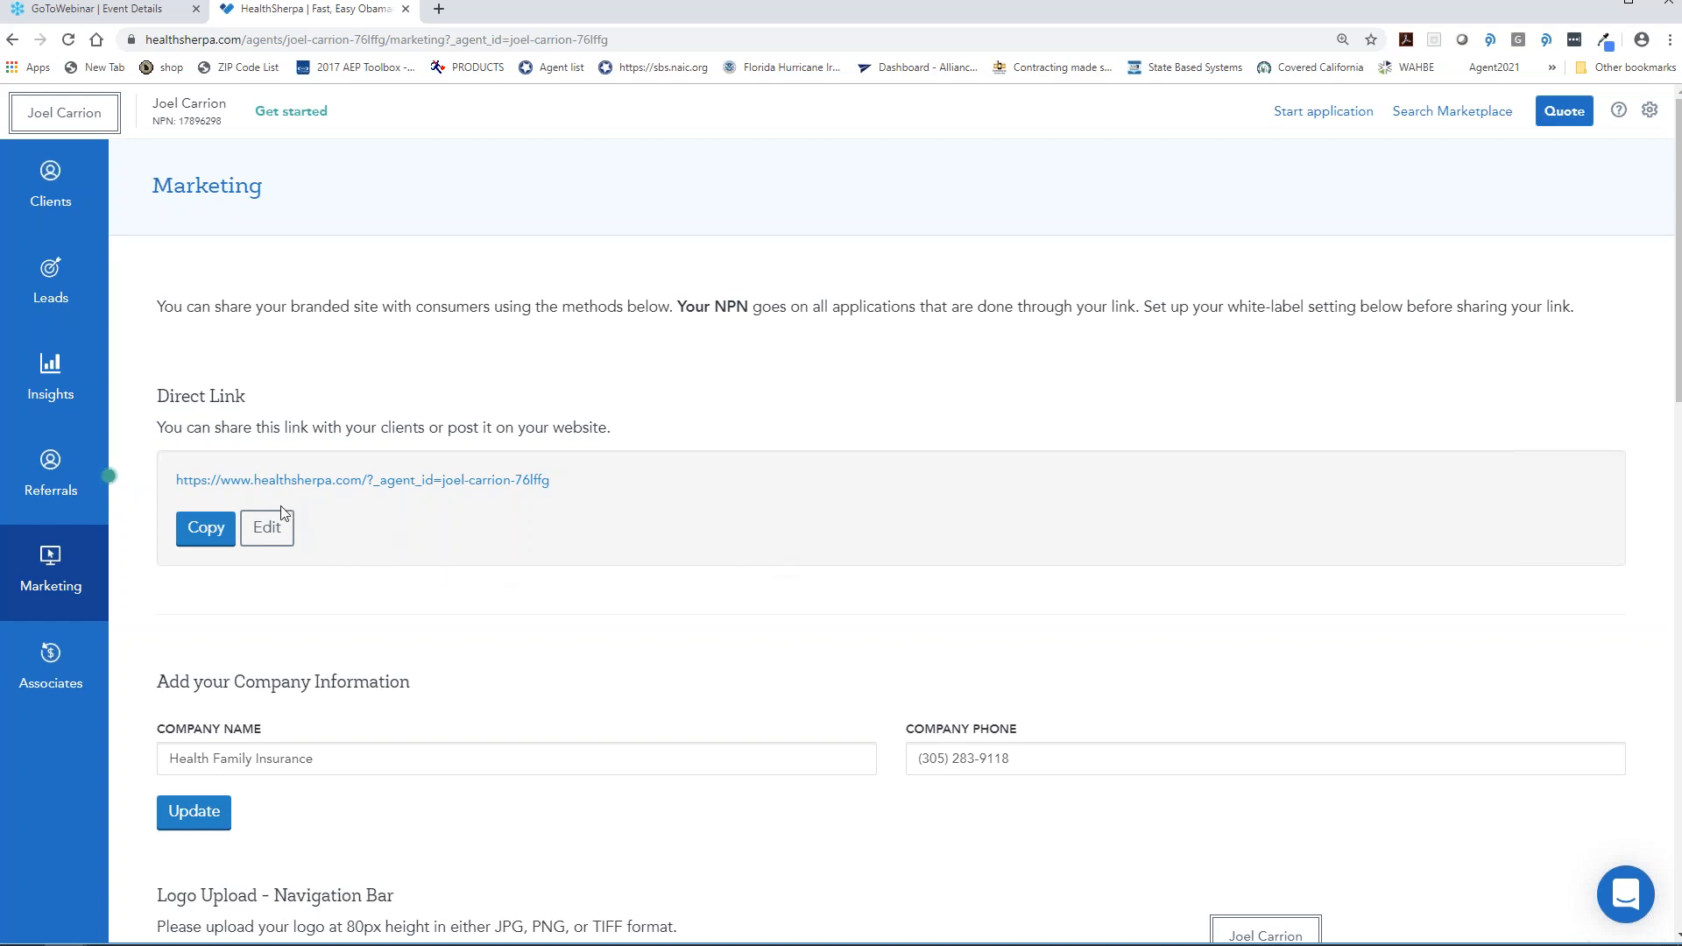
drag(172, 482, 594, 493)
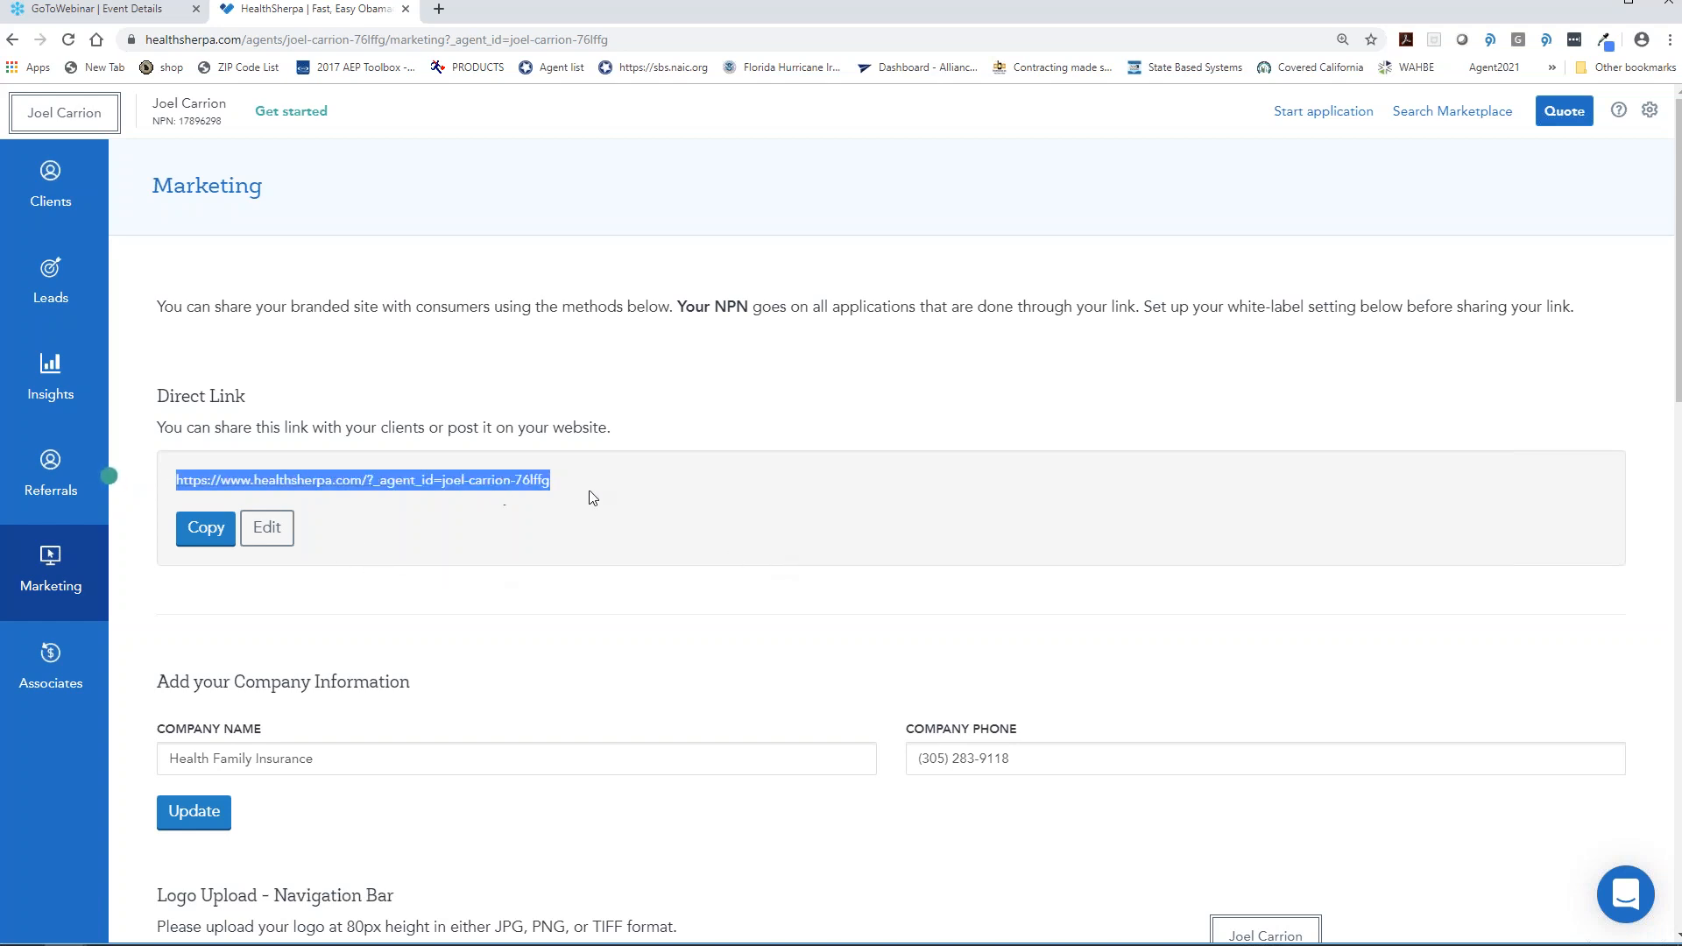
click(204, 529)
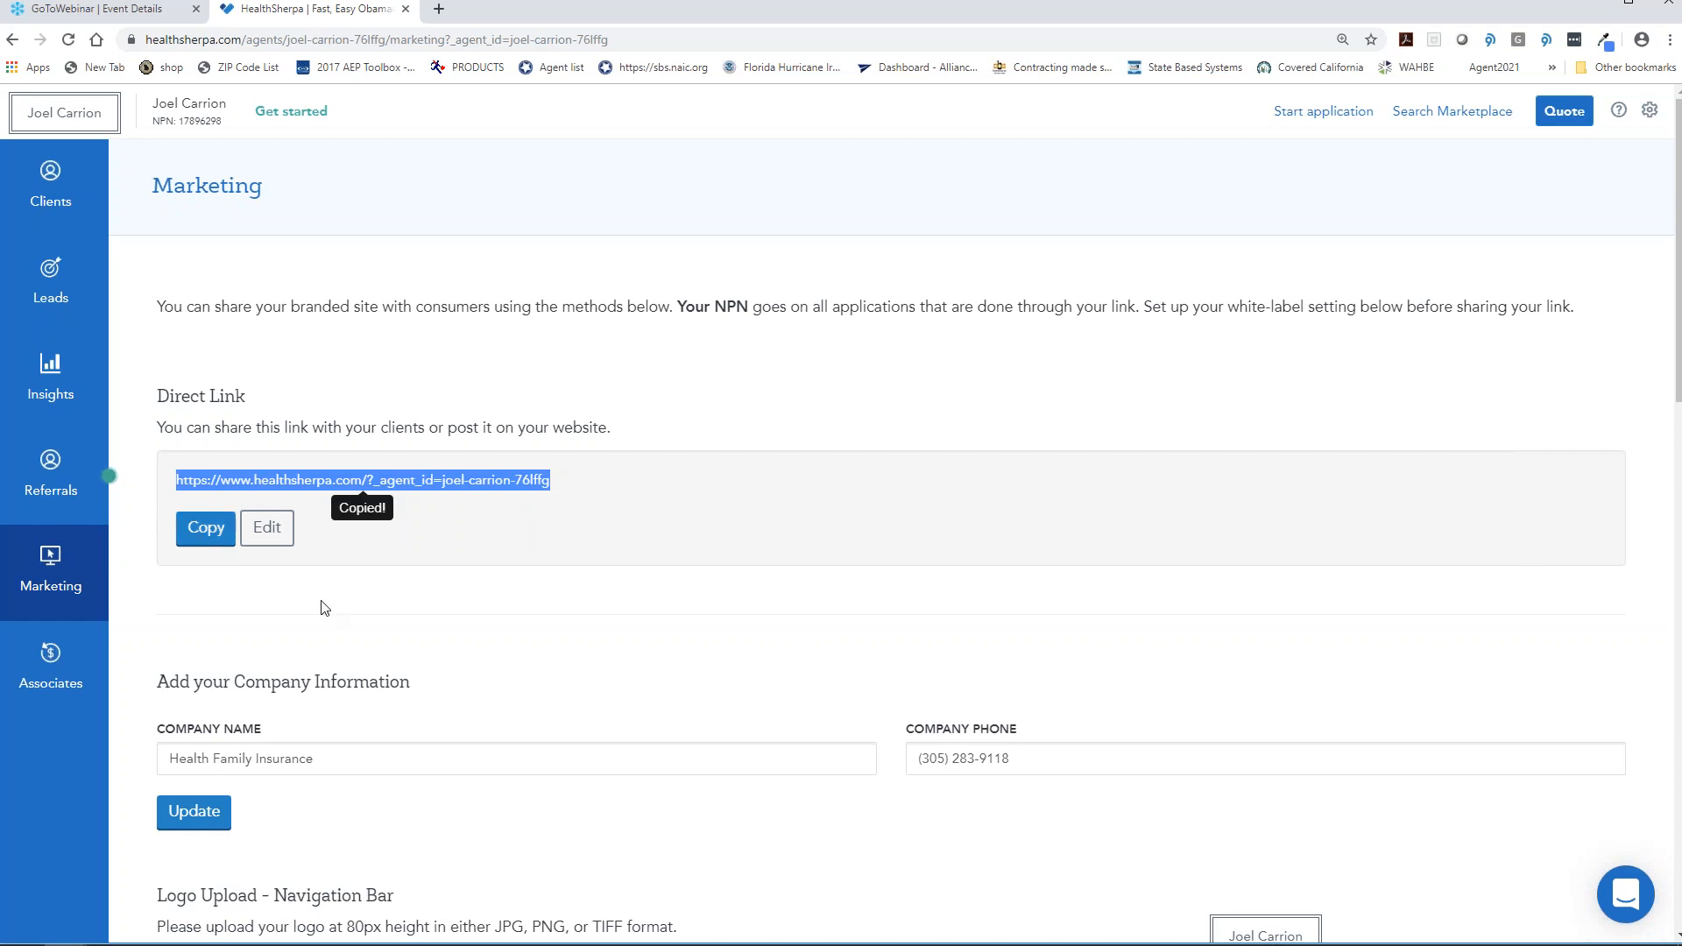
mouse_move(282, 944)
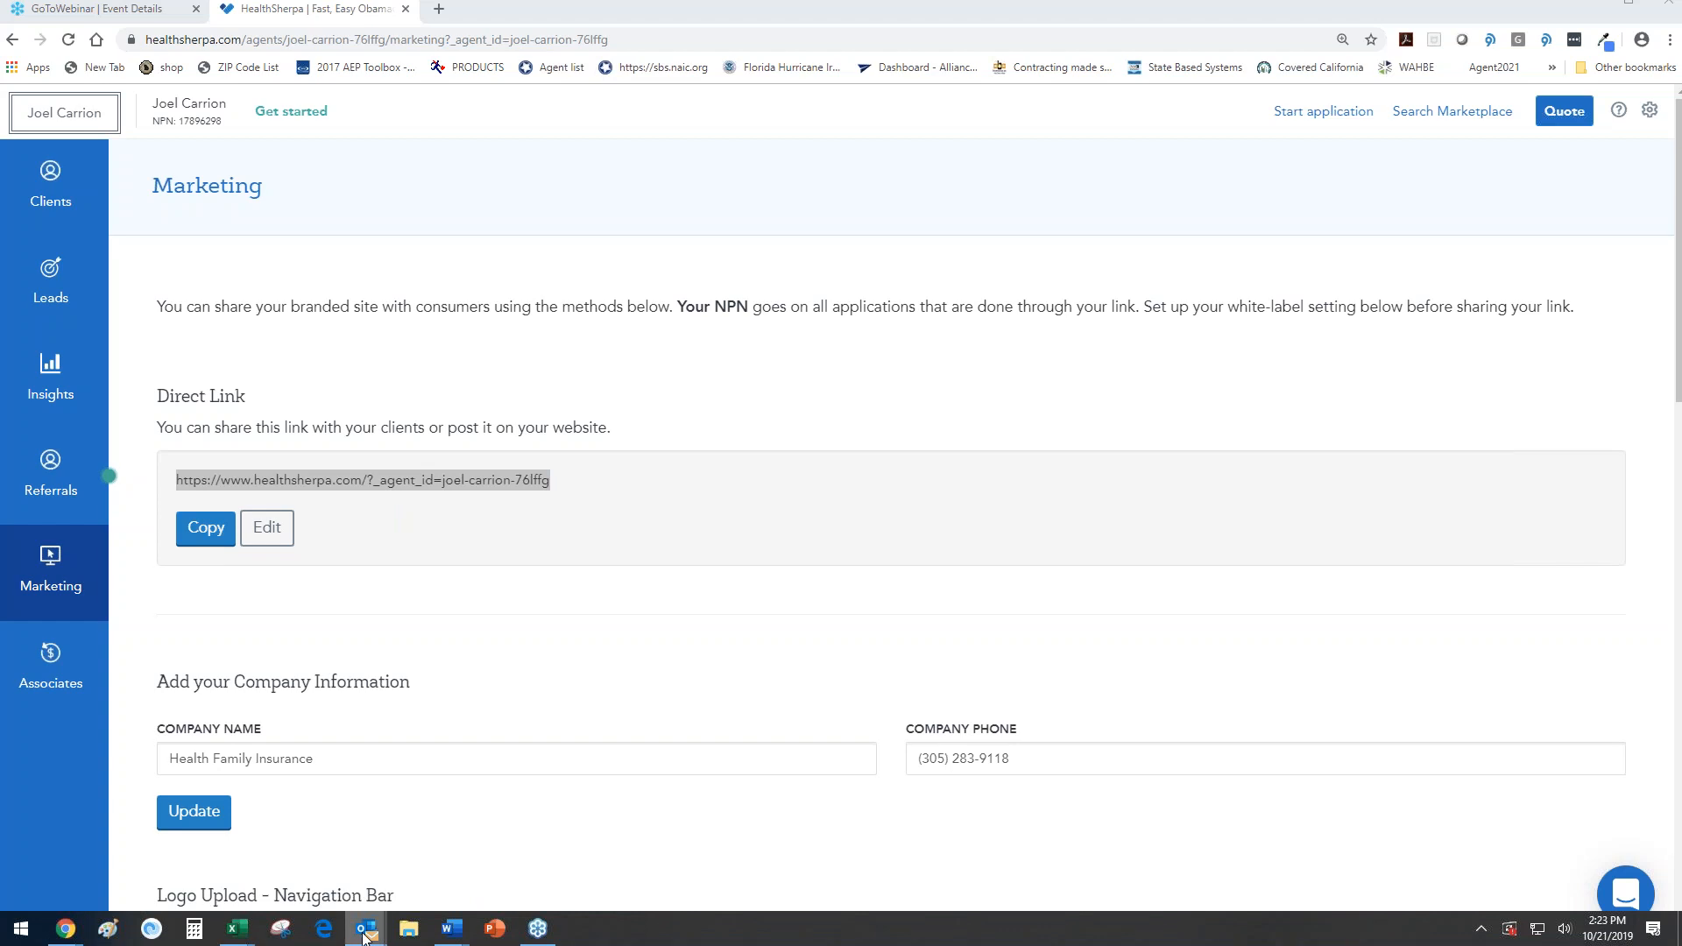
right_click(365, 930)
- Start a new Outlook email with the copied agent link pasted in the body
click(420, 681)
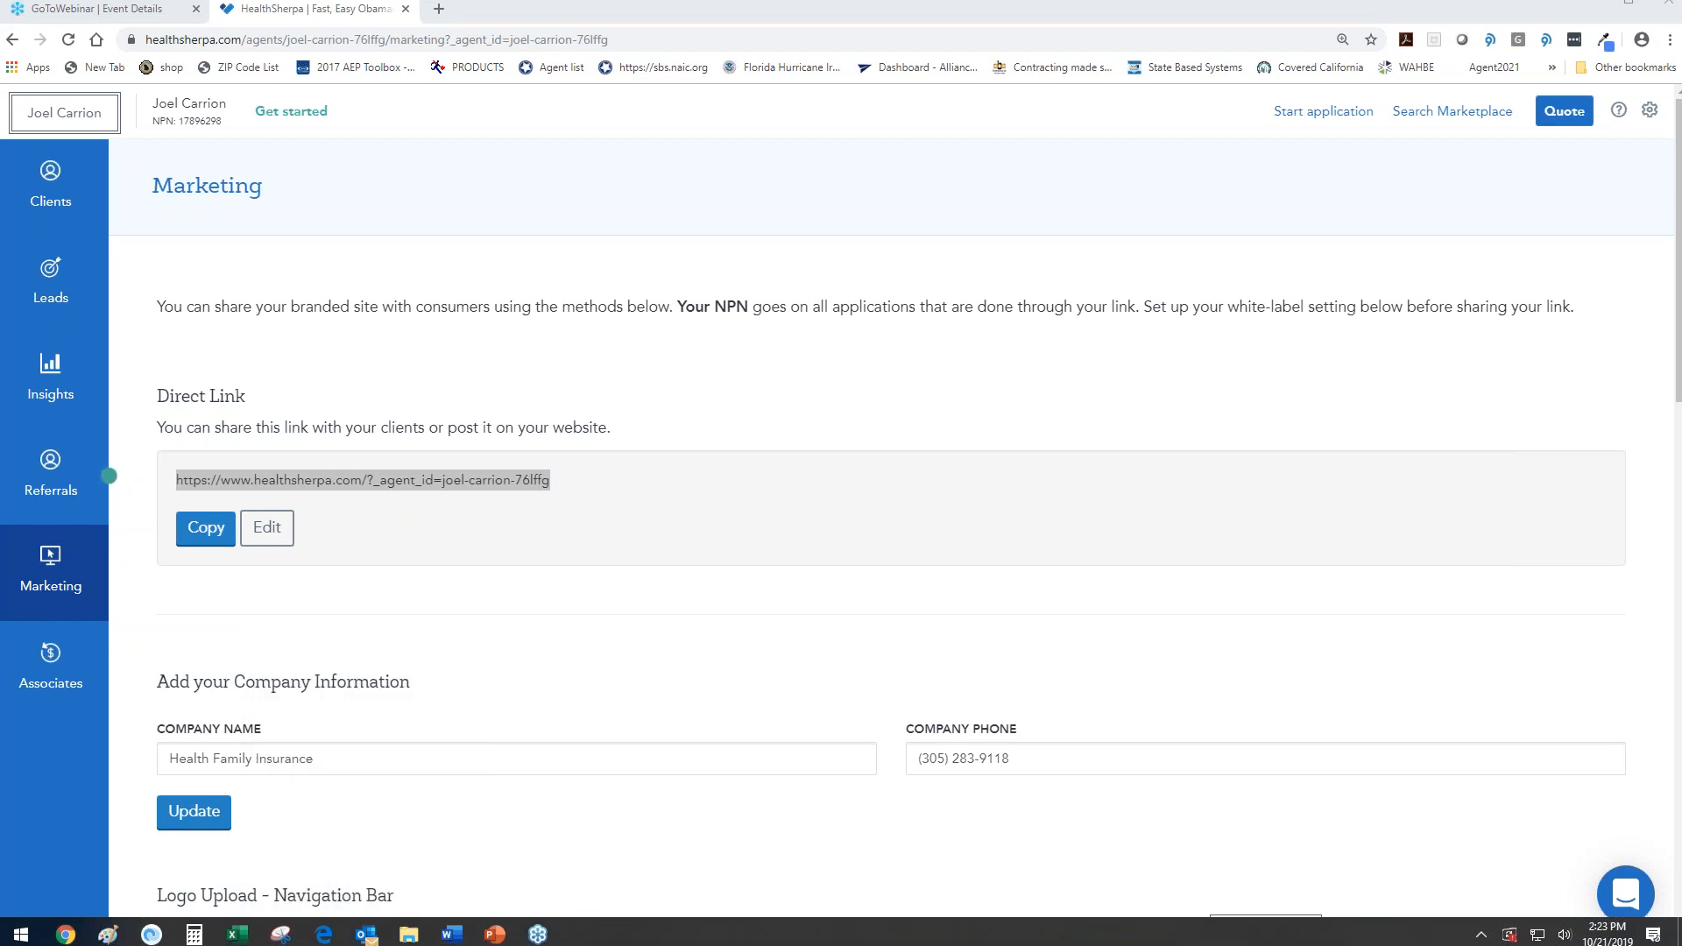
click(103, 320)
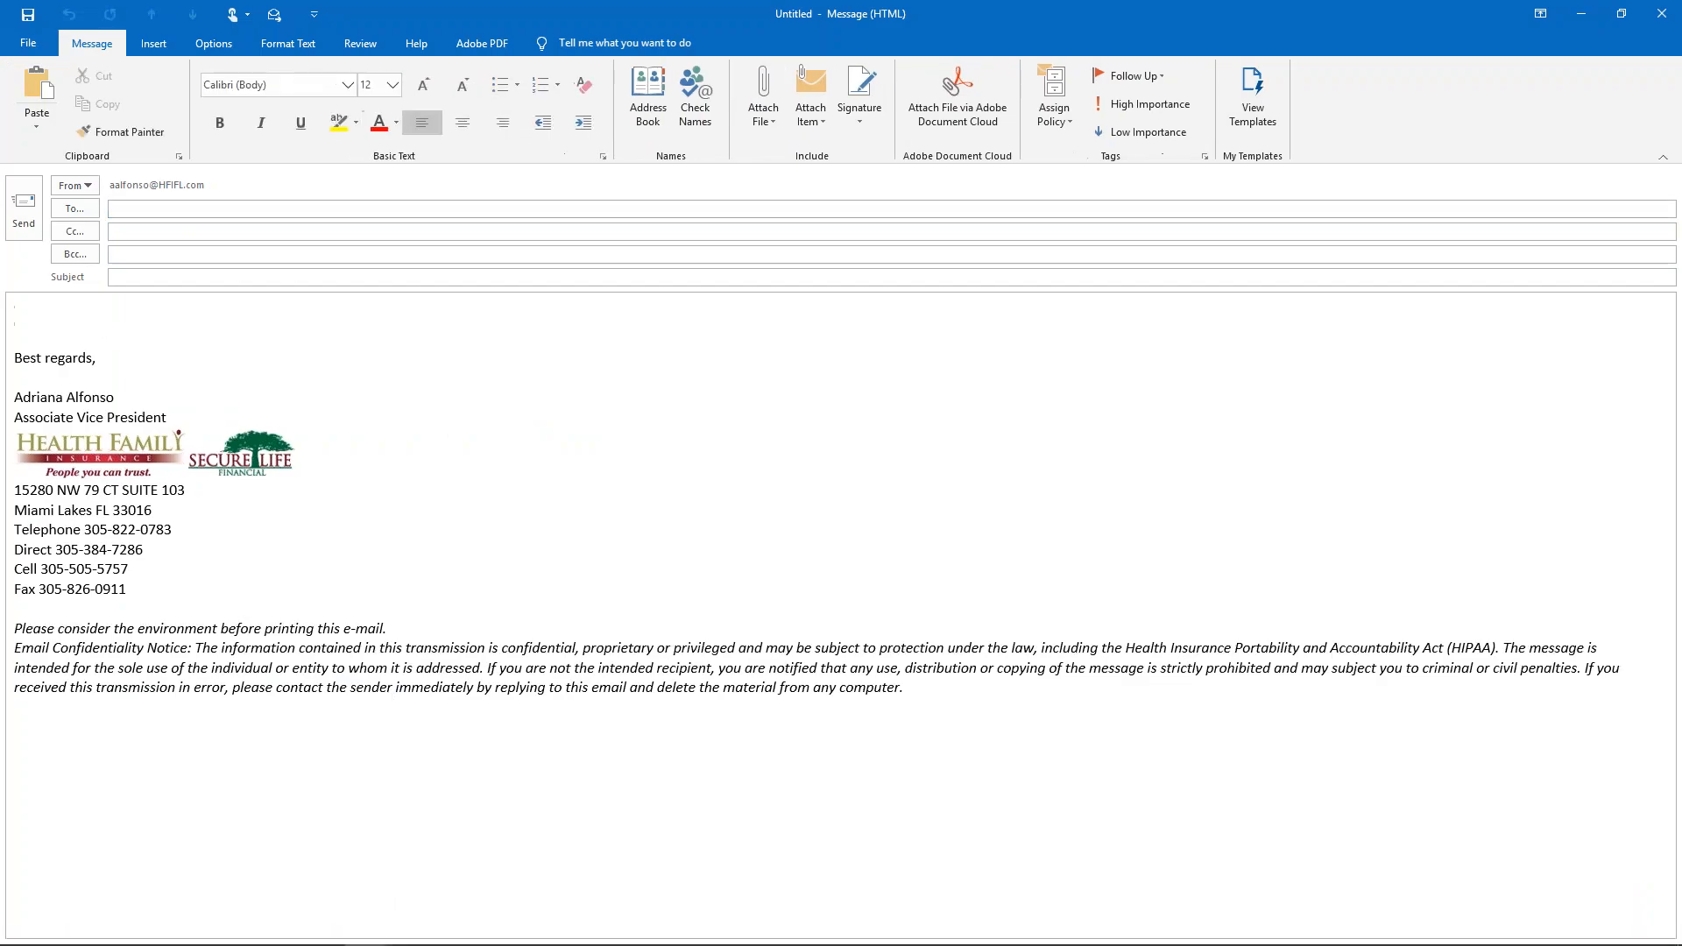
key(ctrl+v)
- Set the email subject to 'Health Insurance Quote Link'
click(145, 277)
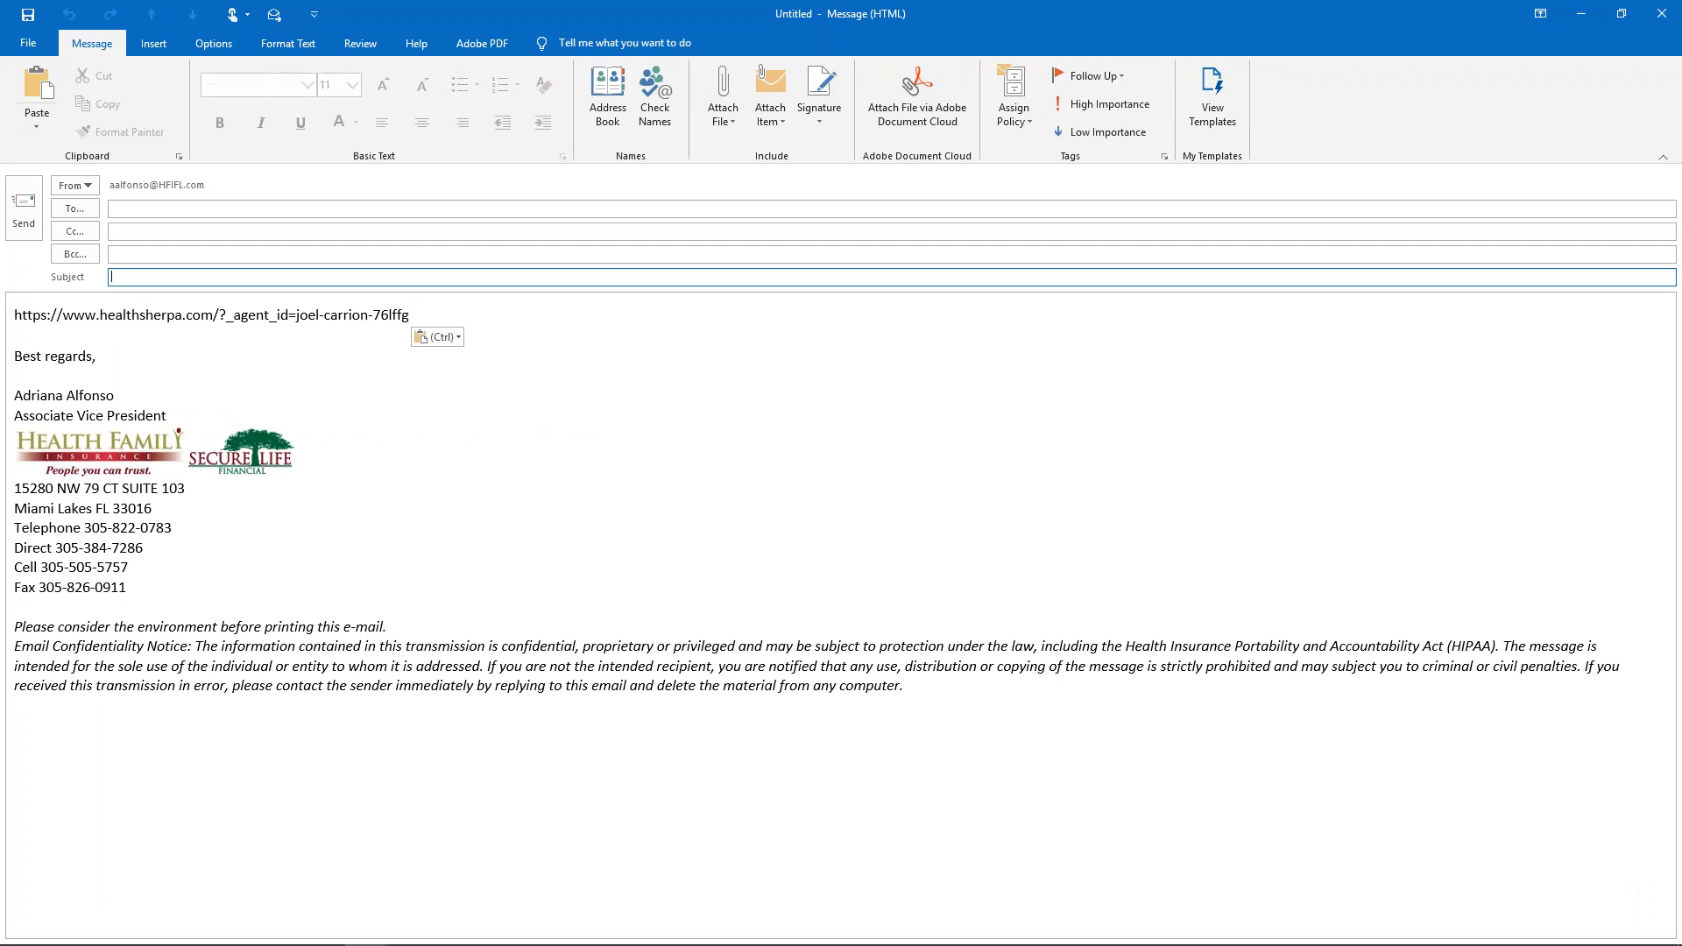
text(Hello Health Sherpa)
drag(208, 277, 9, 277)
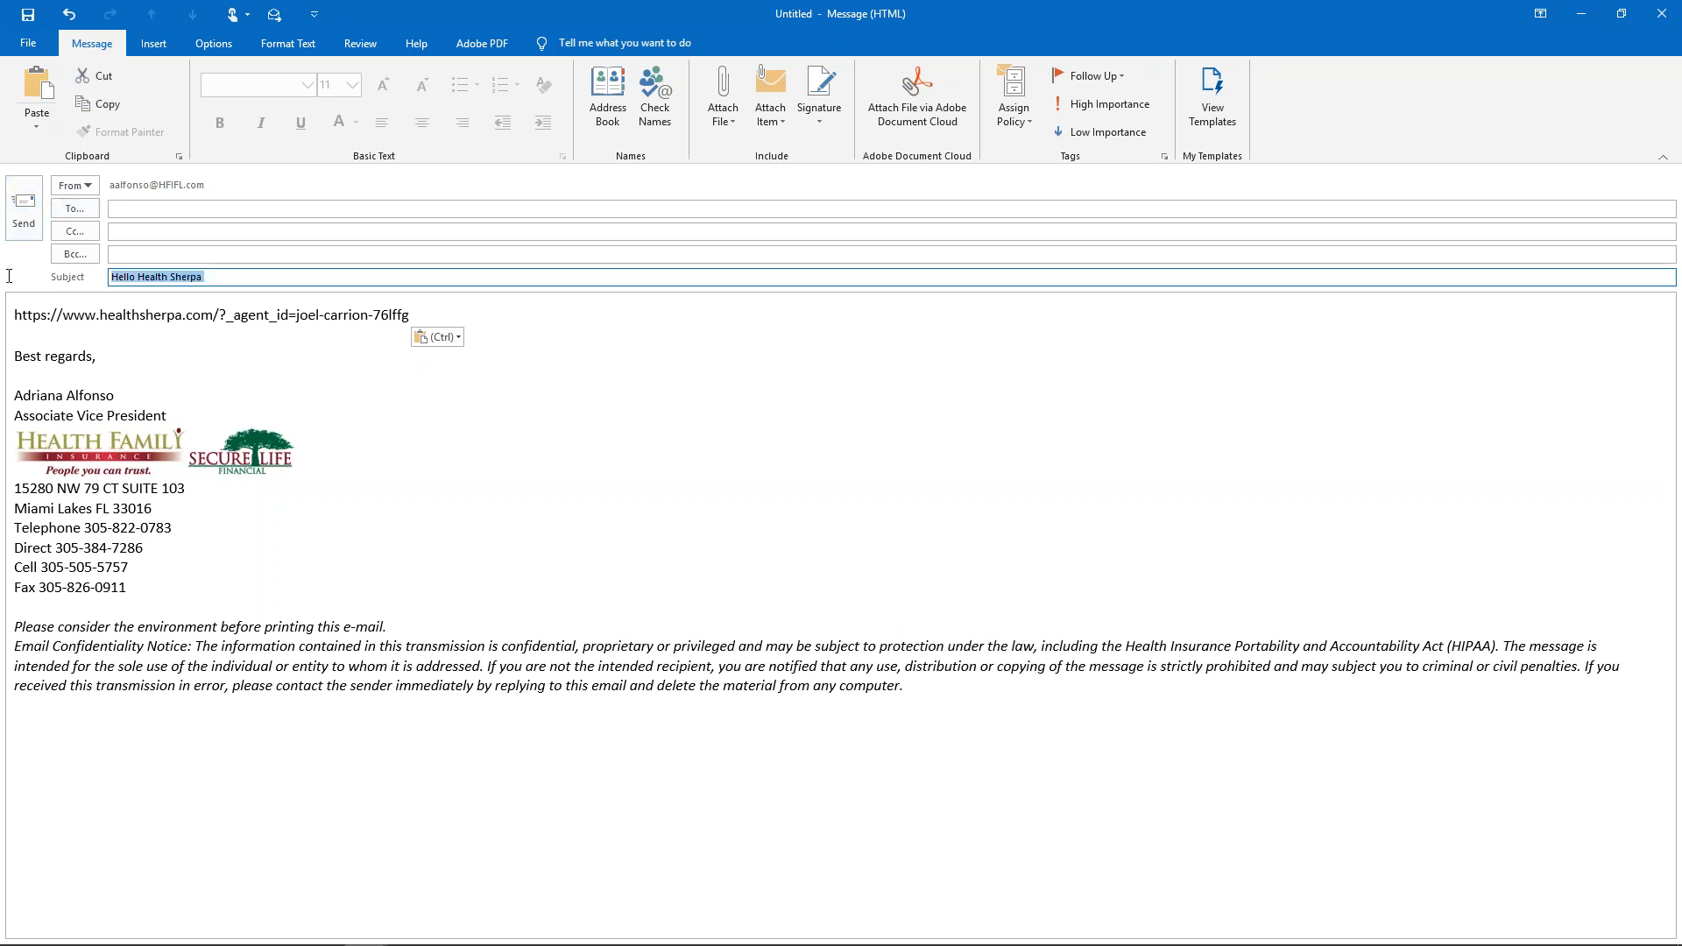
text(Health INsurane O)
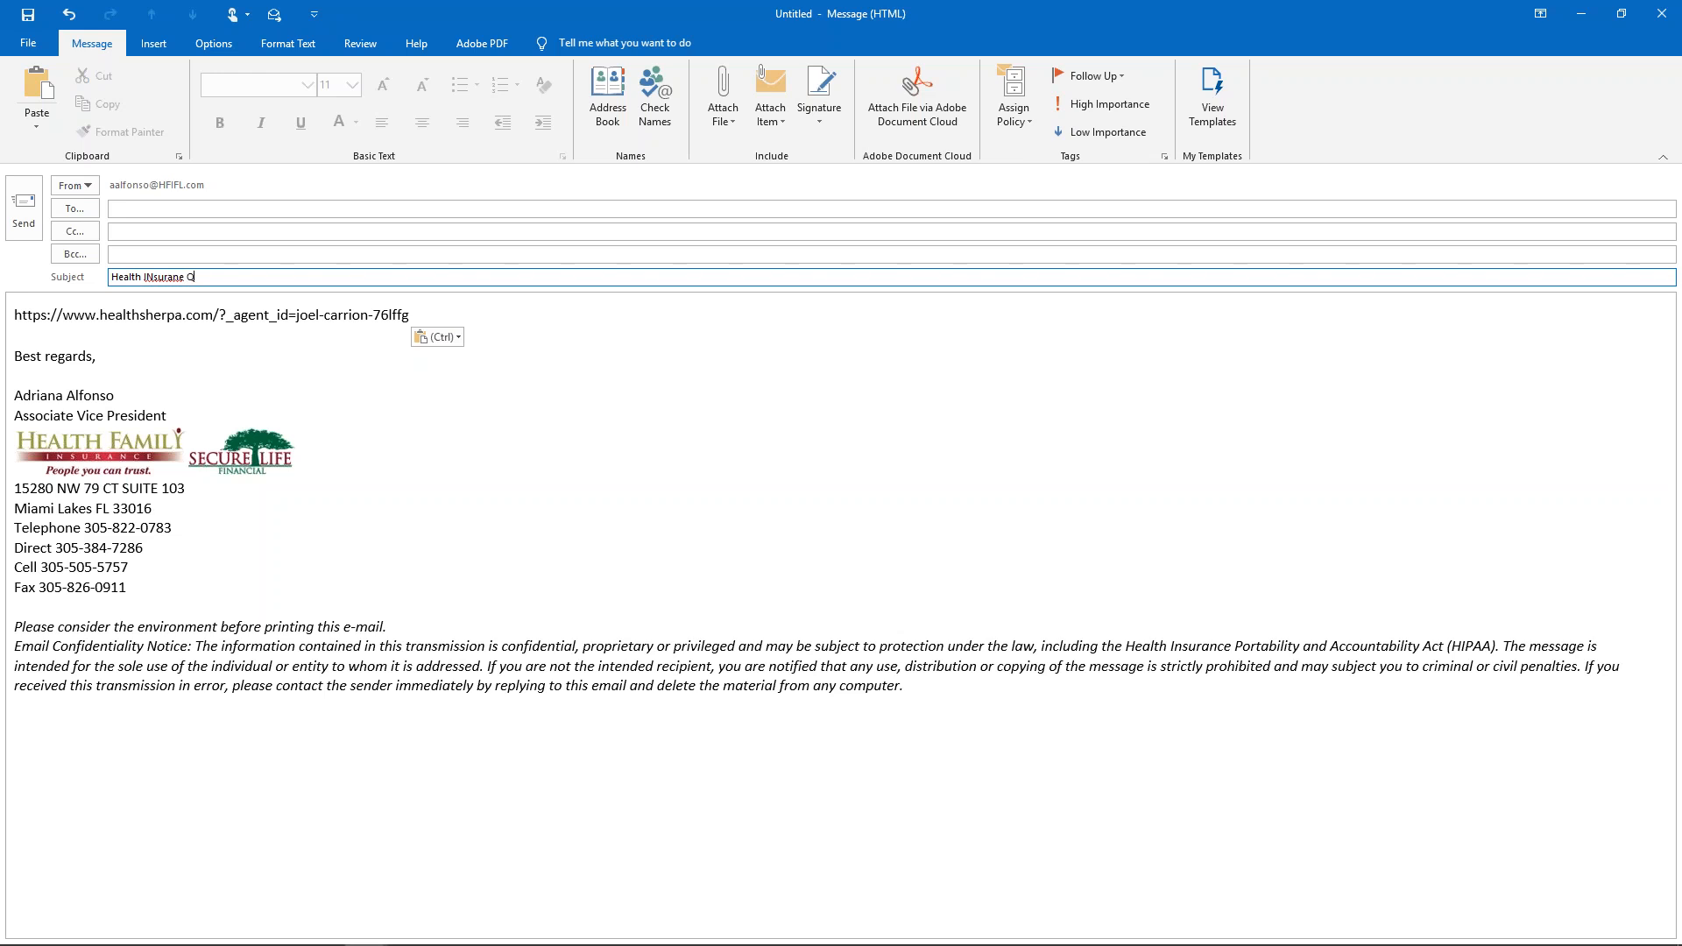
key(BackSpace)
key(BackSpace)
key(BackSpace)
key(BackSpace)
key(BackSpace)
key(BackSpace)
text(nsurance Quote Link)
- Address the email to a contact chosen from the suggestions and send it
click(153, 208)
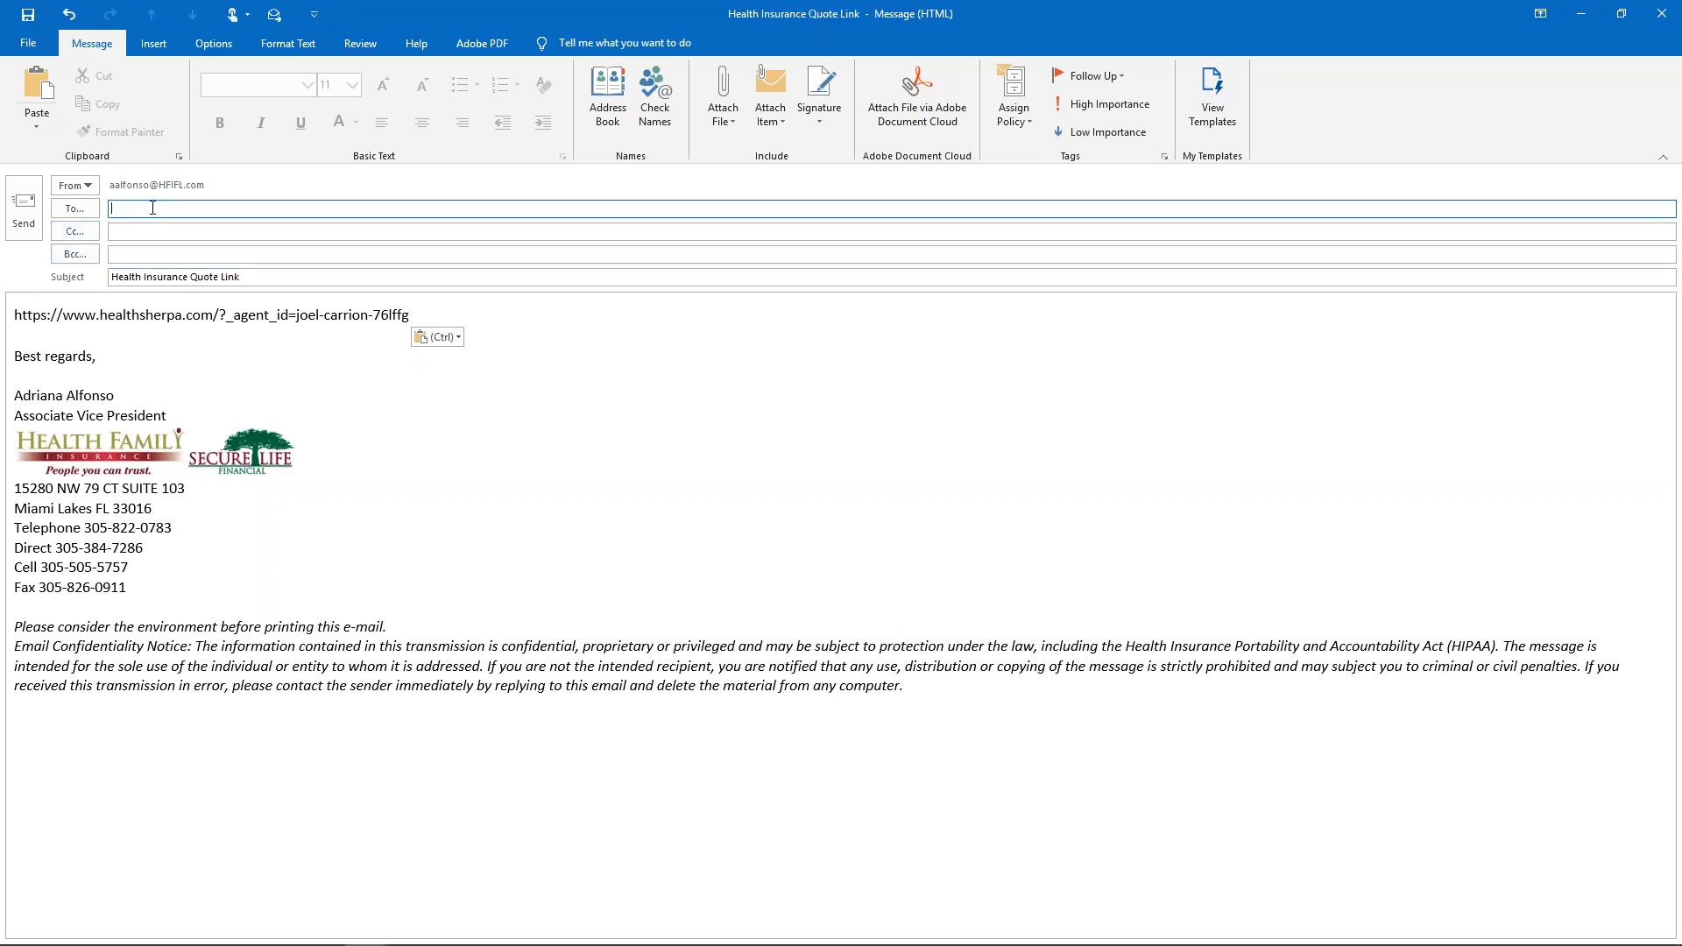
text(a)
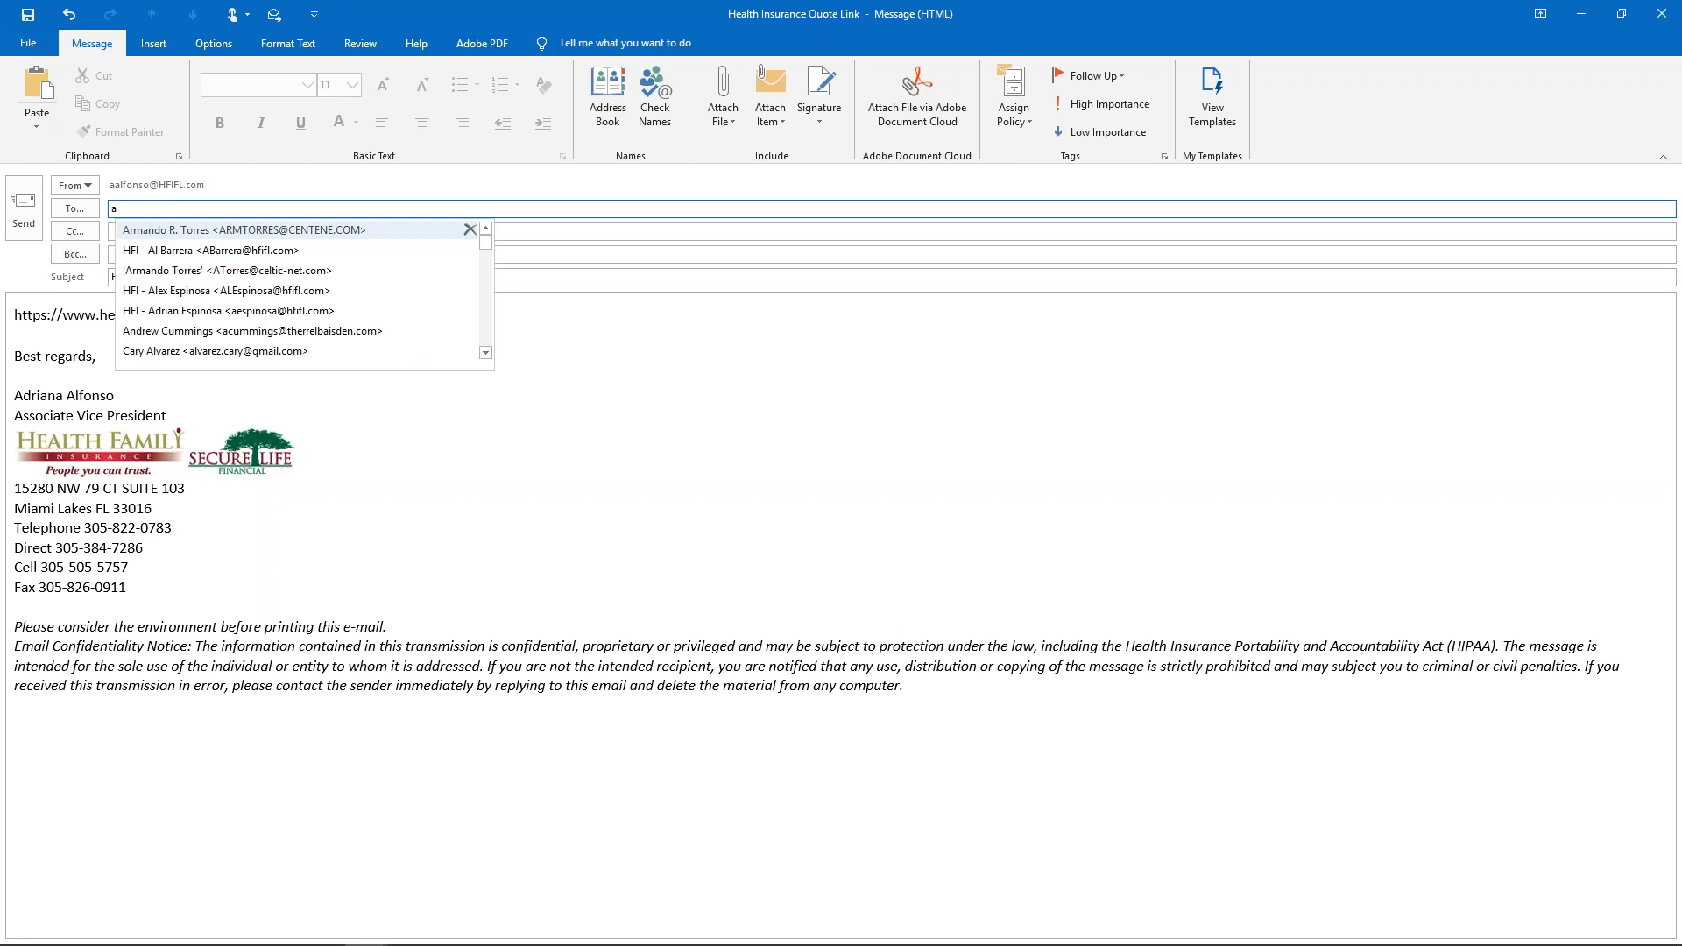
text(a)
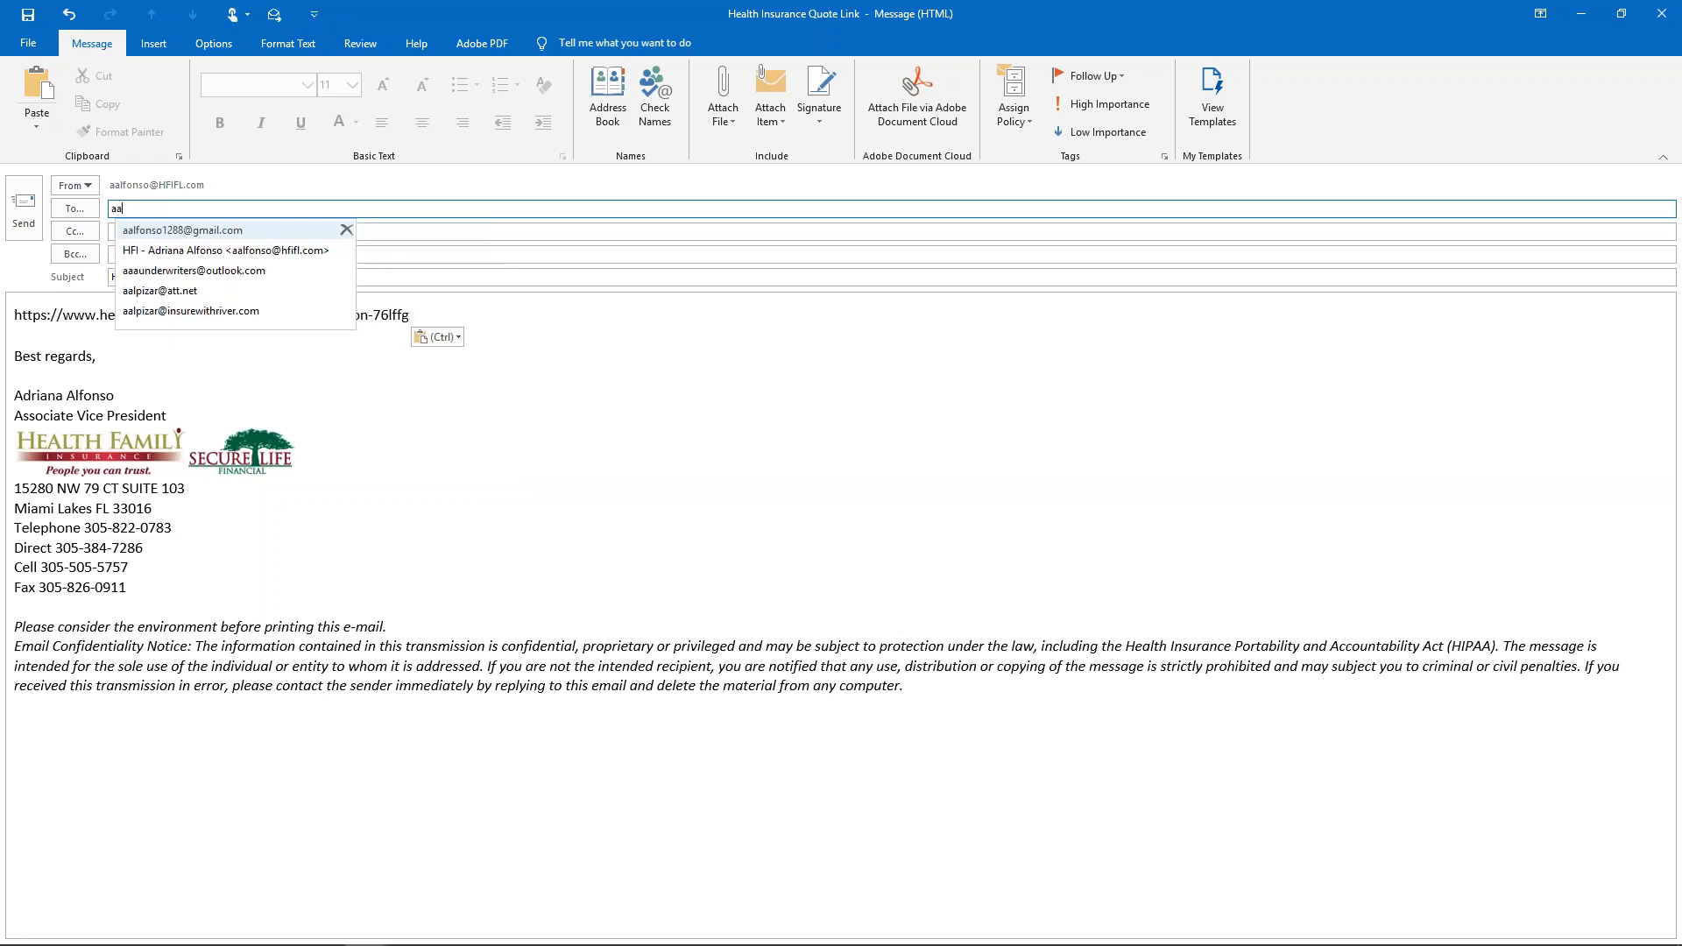
click(173, 230)
click(27, 206)
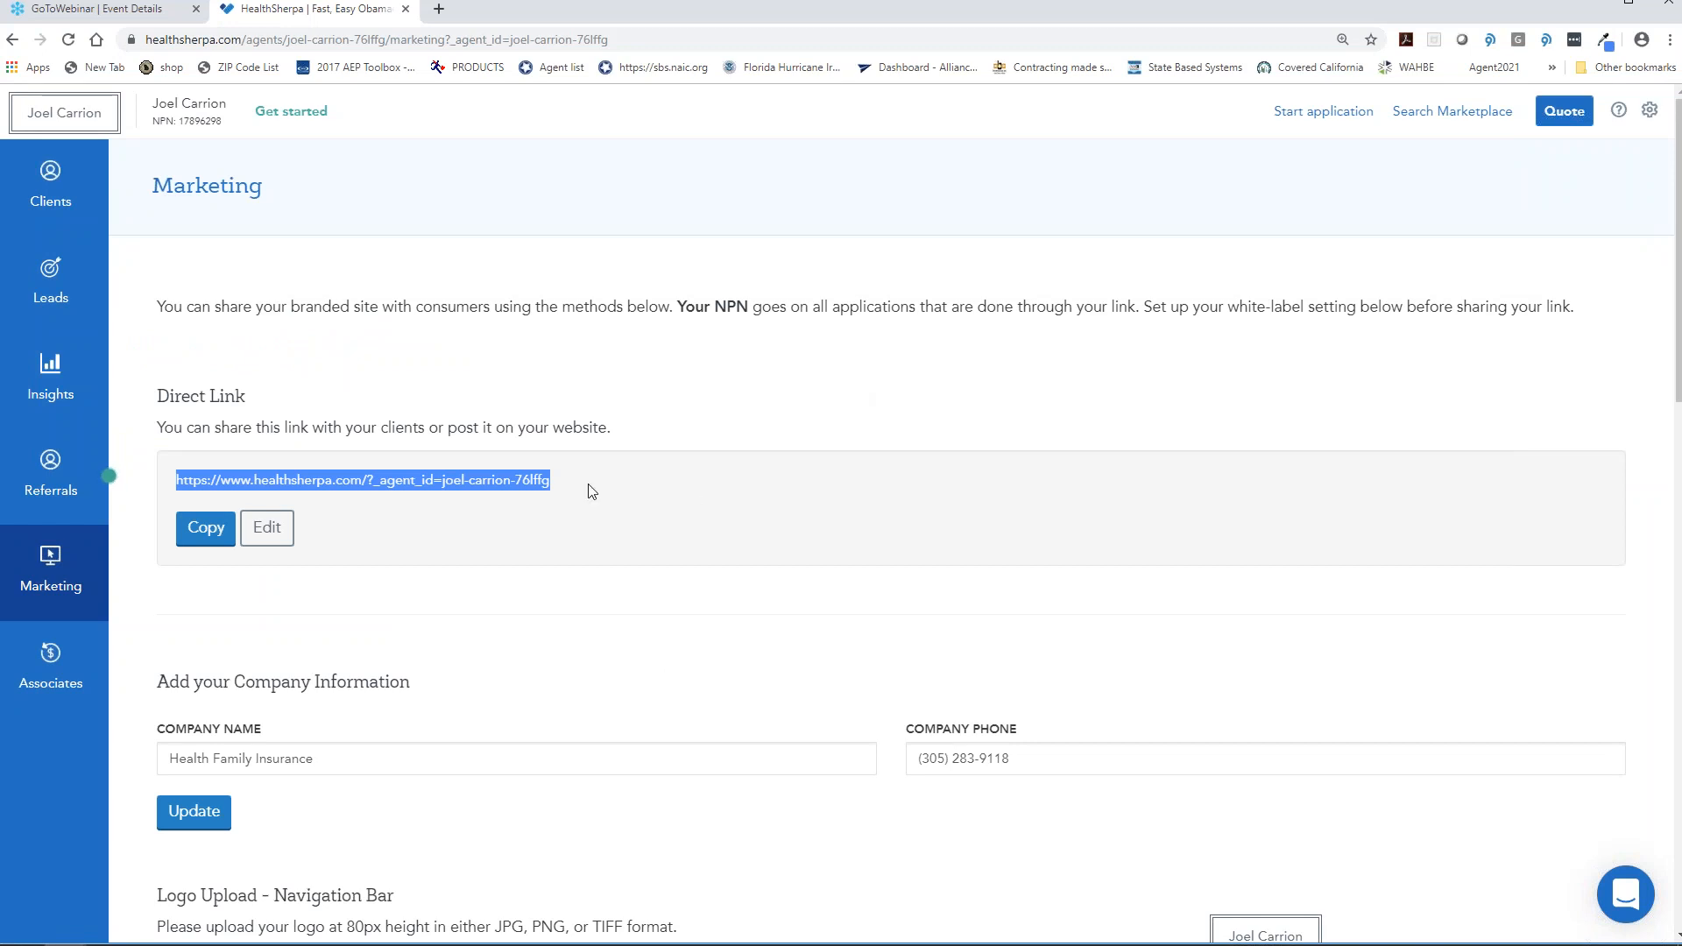
click(439, 9)
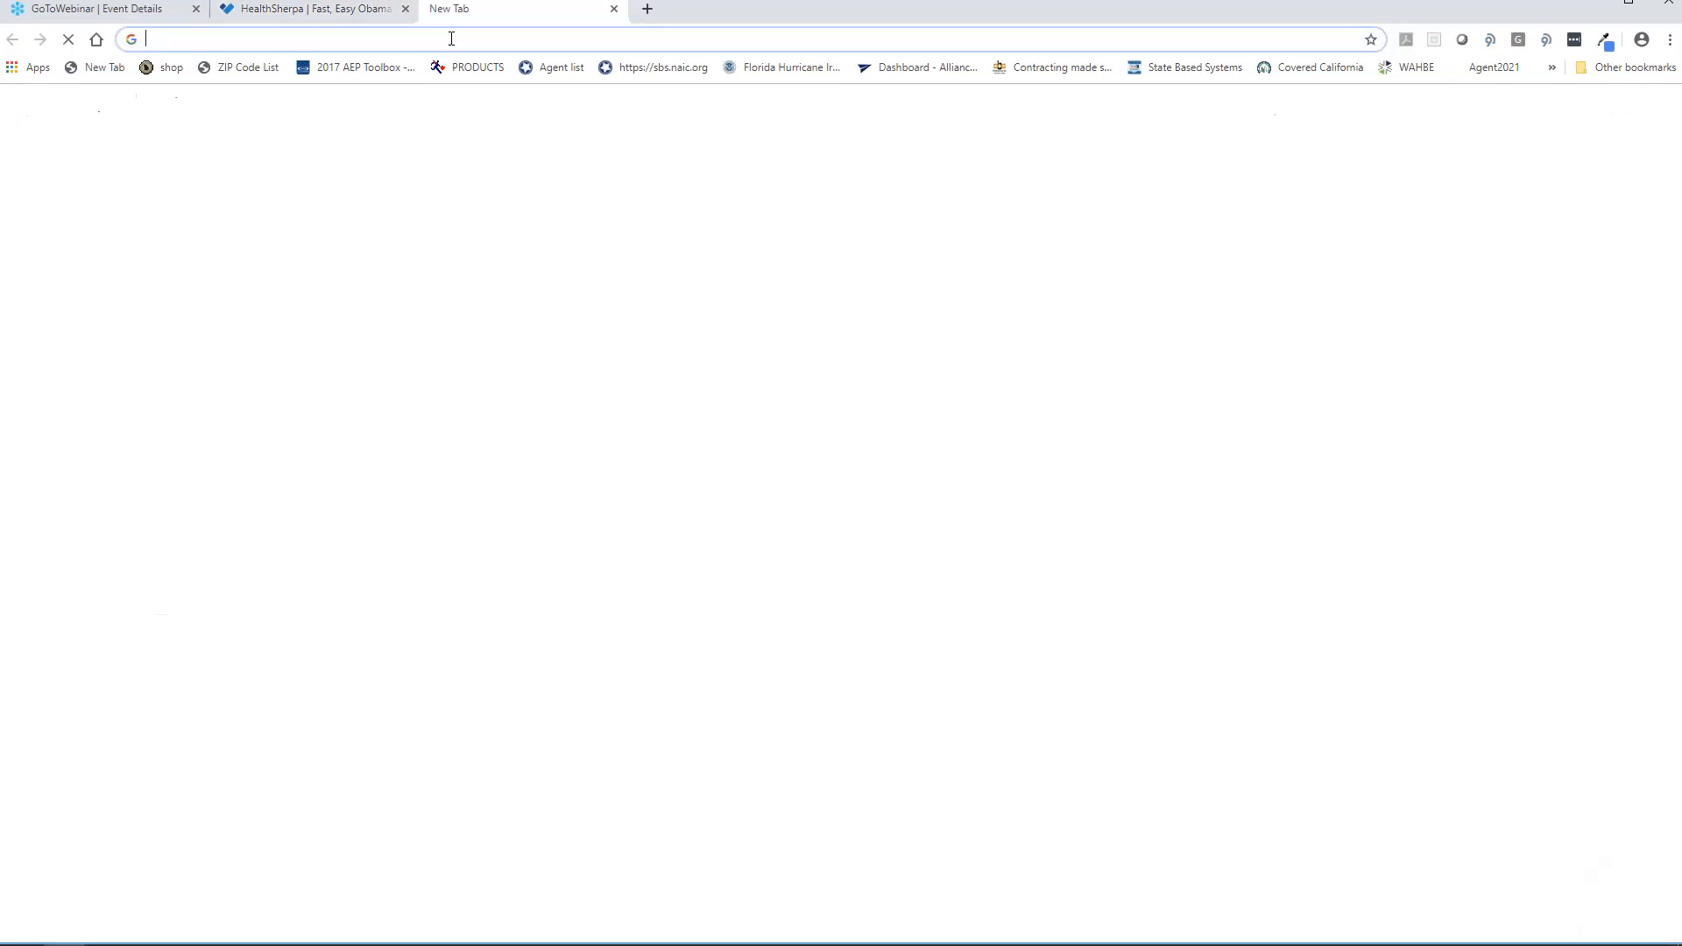
- Load the agent's shared quote link in the new browser tab
key(ctrl+v)
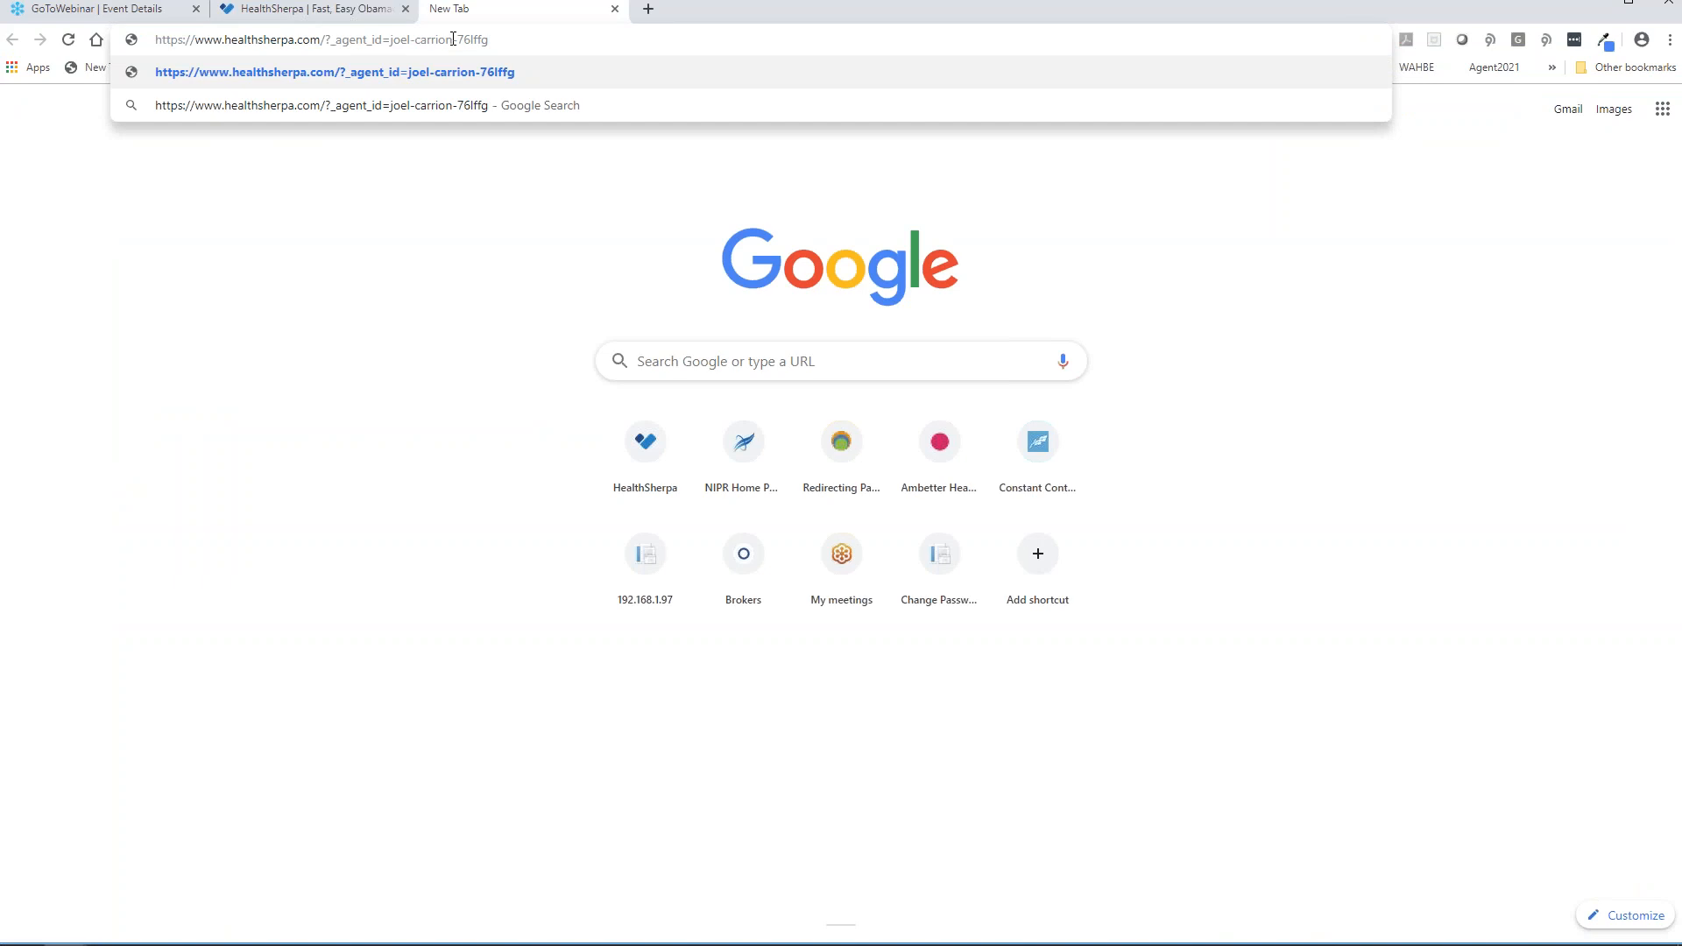
key(Return)
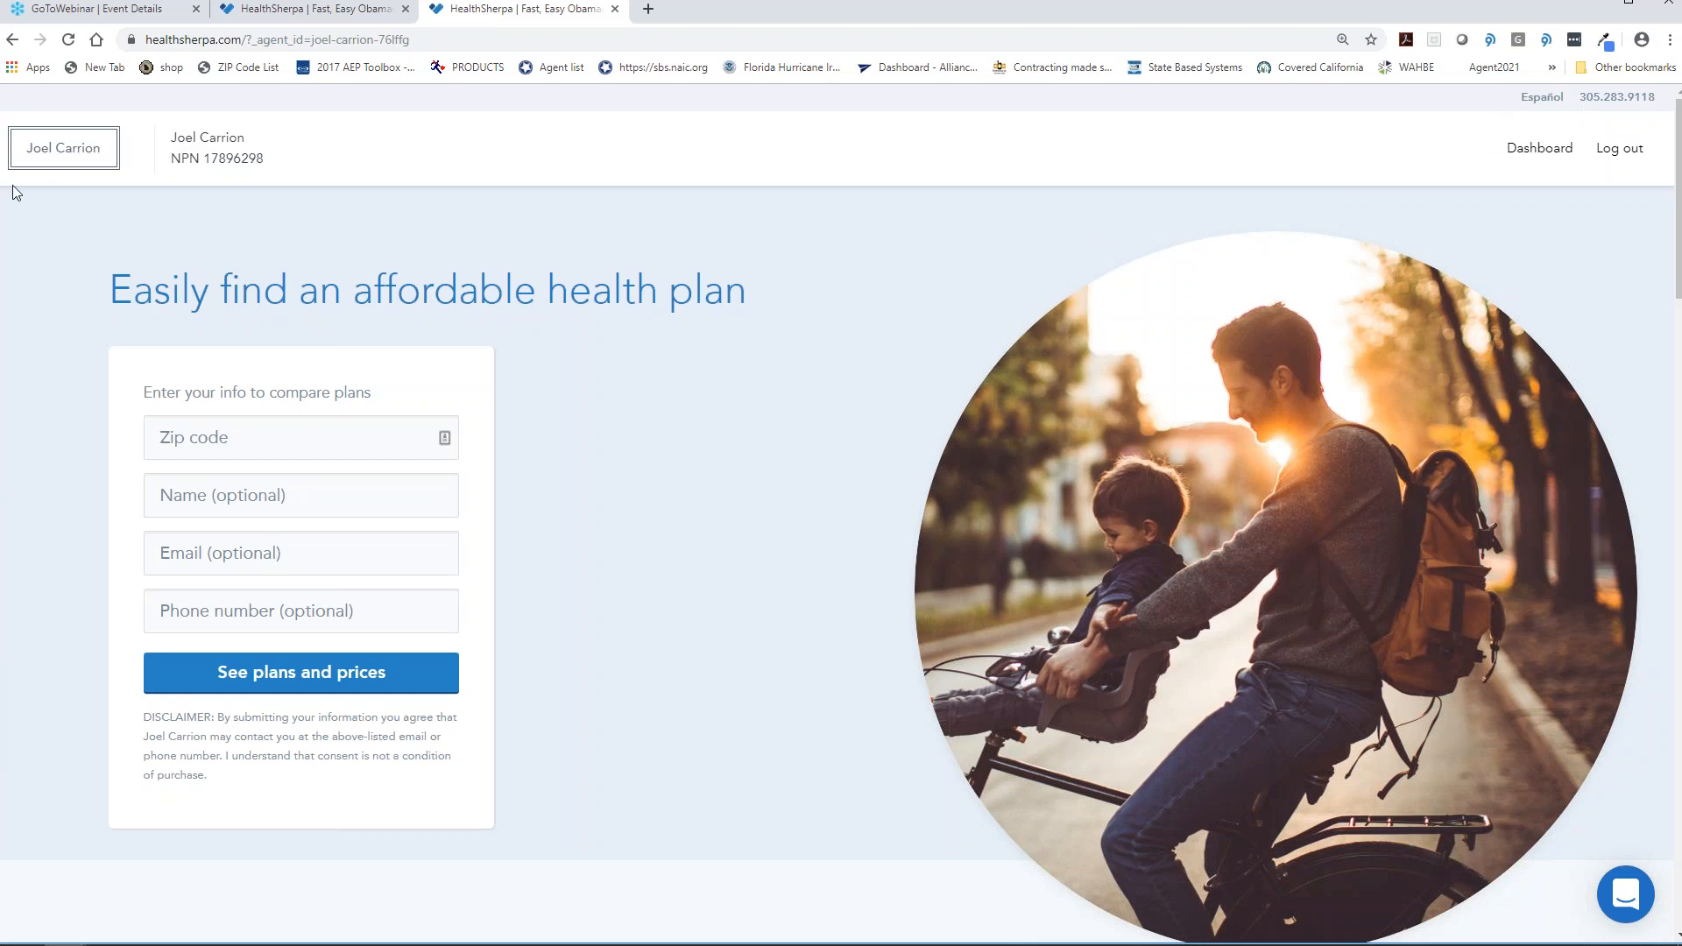
scroll(882, 282, down, 2)
scroll(863, 289, up, 1)
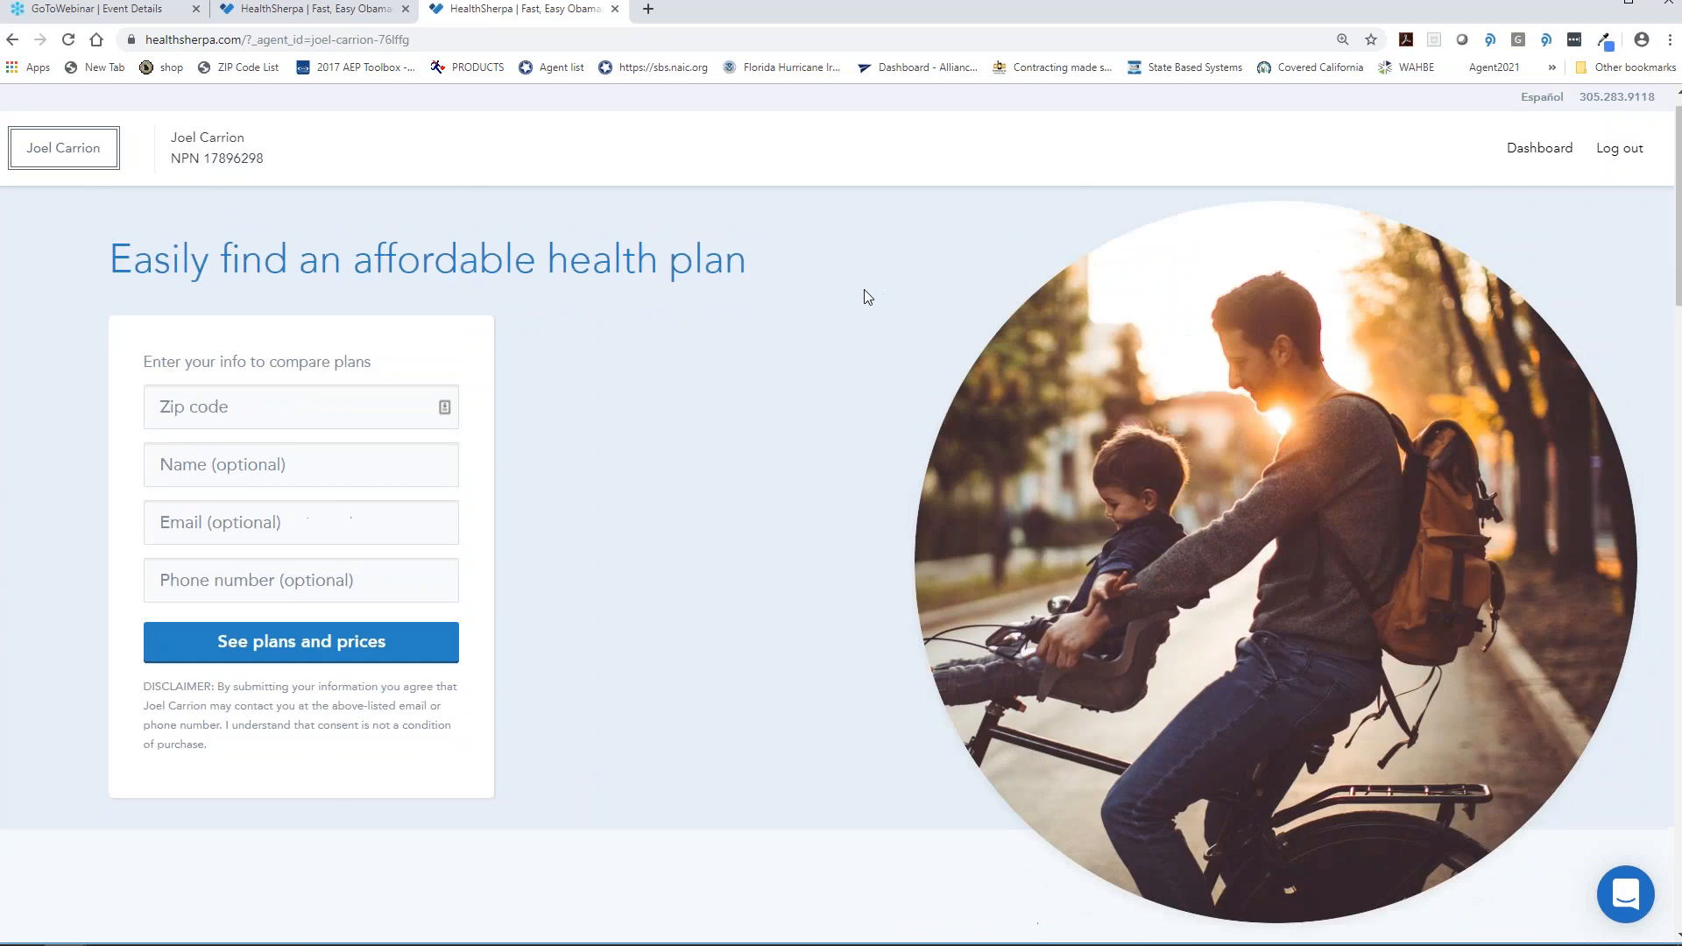
scroll(864, 289, up, 1)
- Fill the quote form with zip 33014, the client's name and phone number
click(288, 431)
click(287, 431)
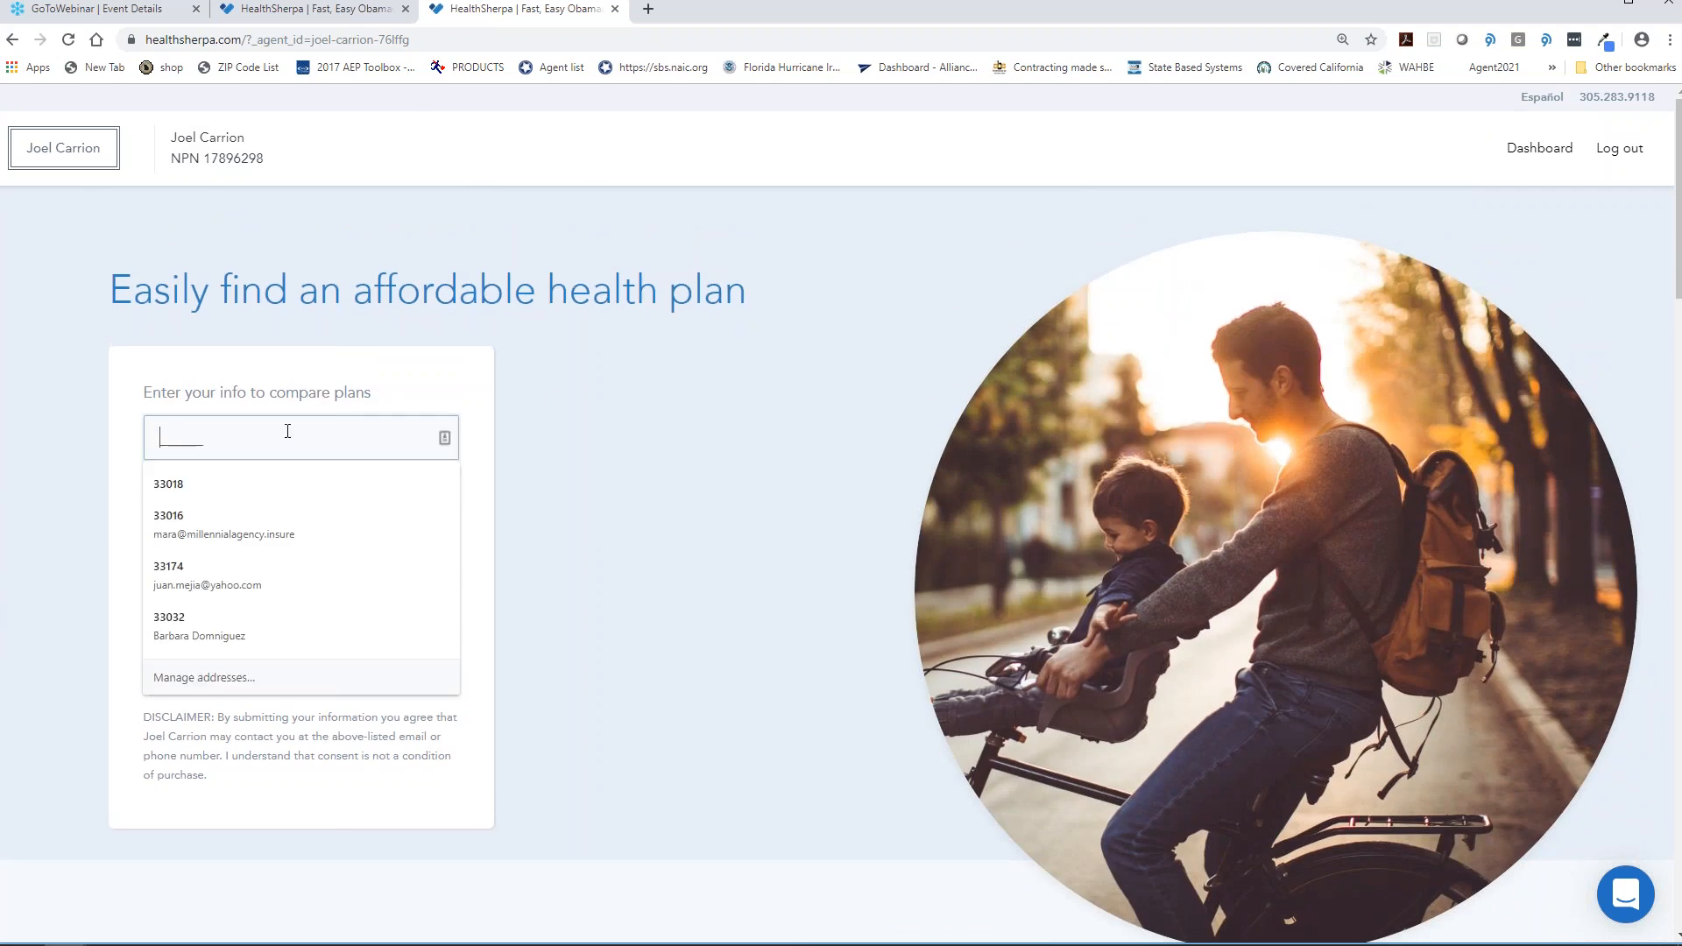
text(33014)
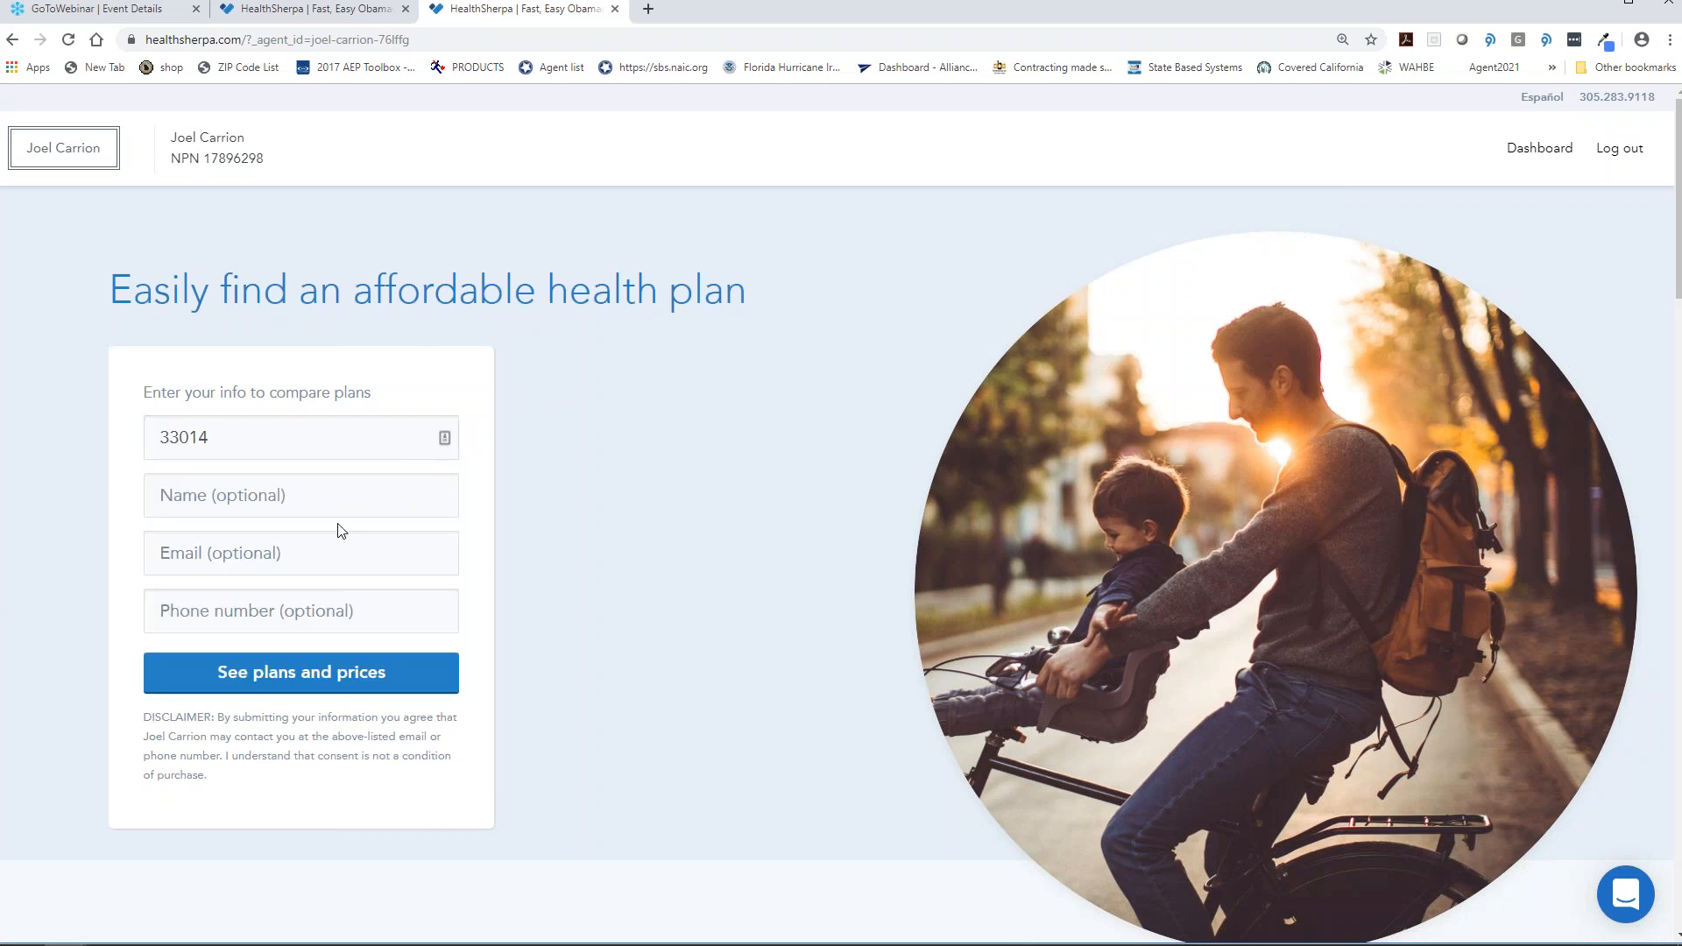
click(300, 508)
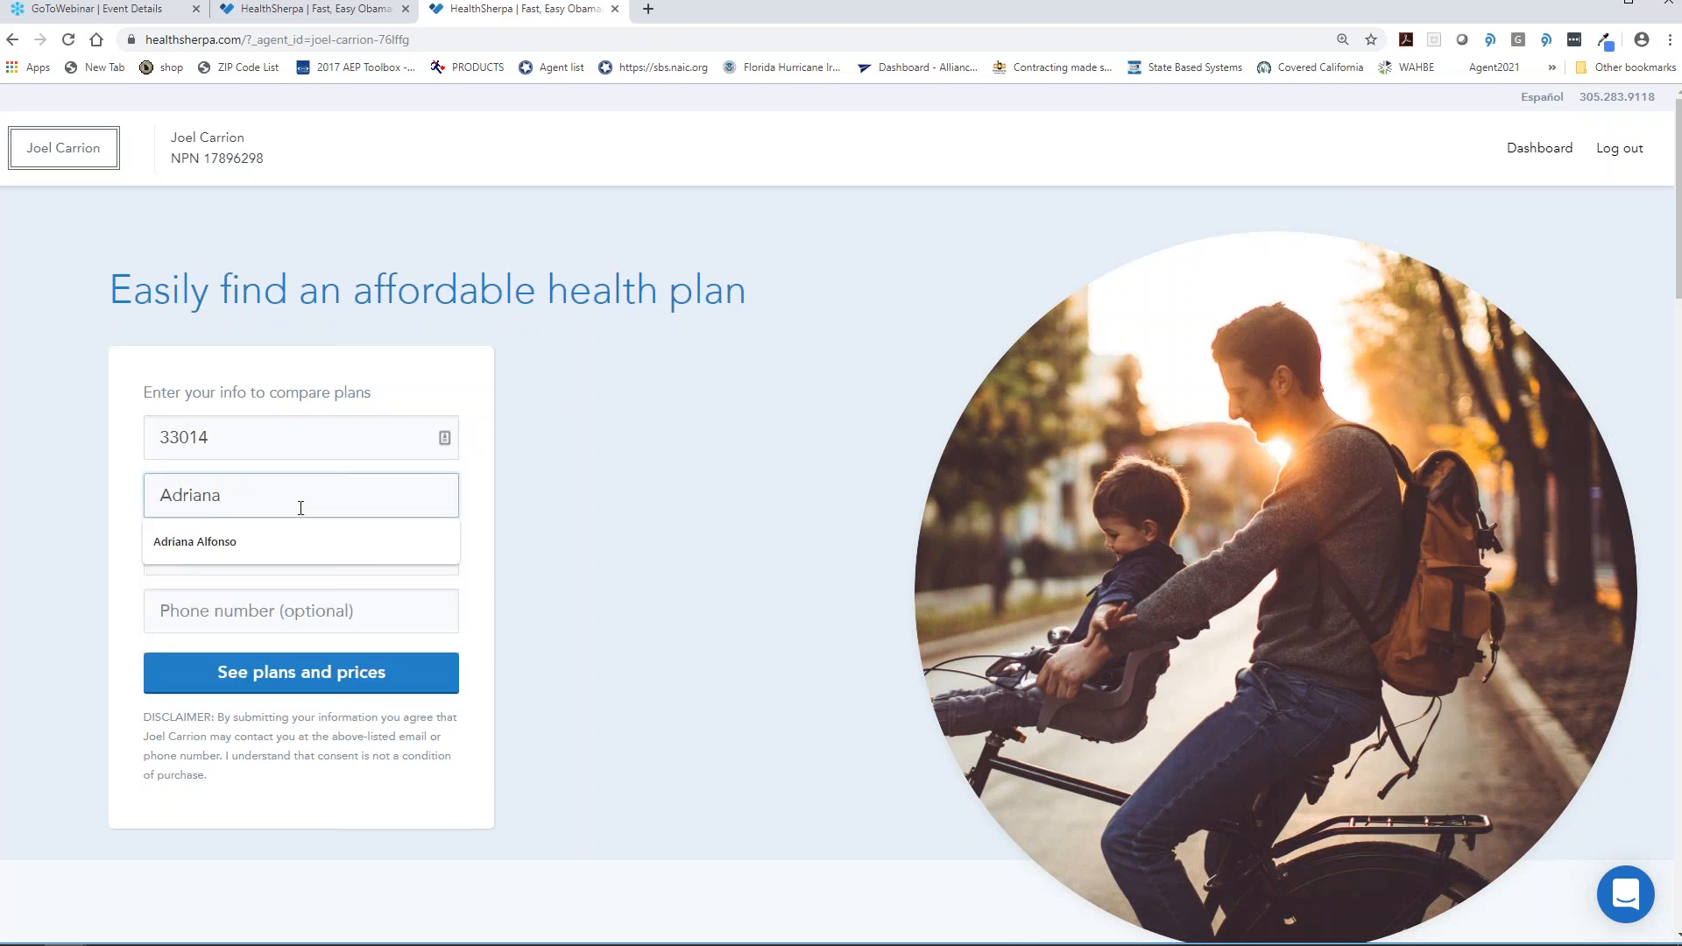
key(Tab)
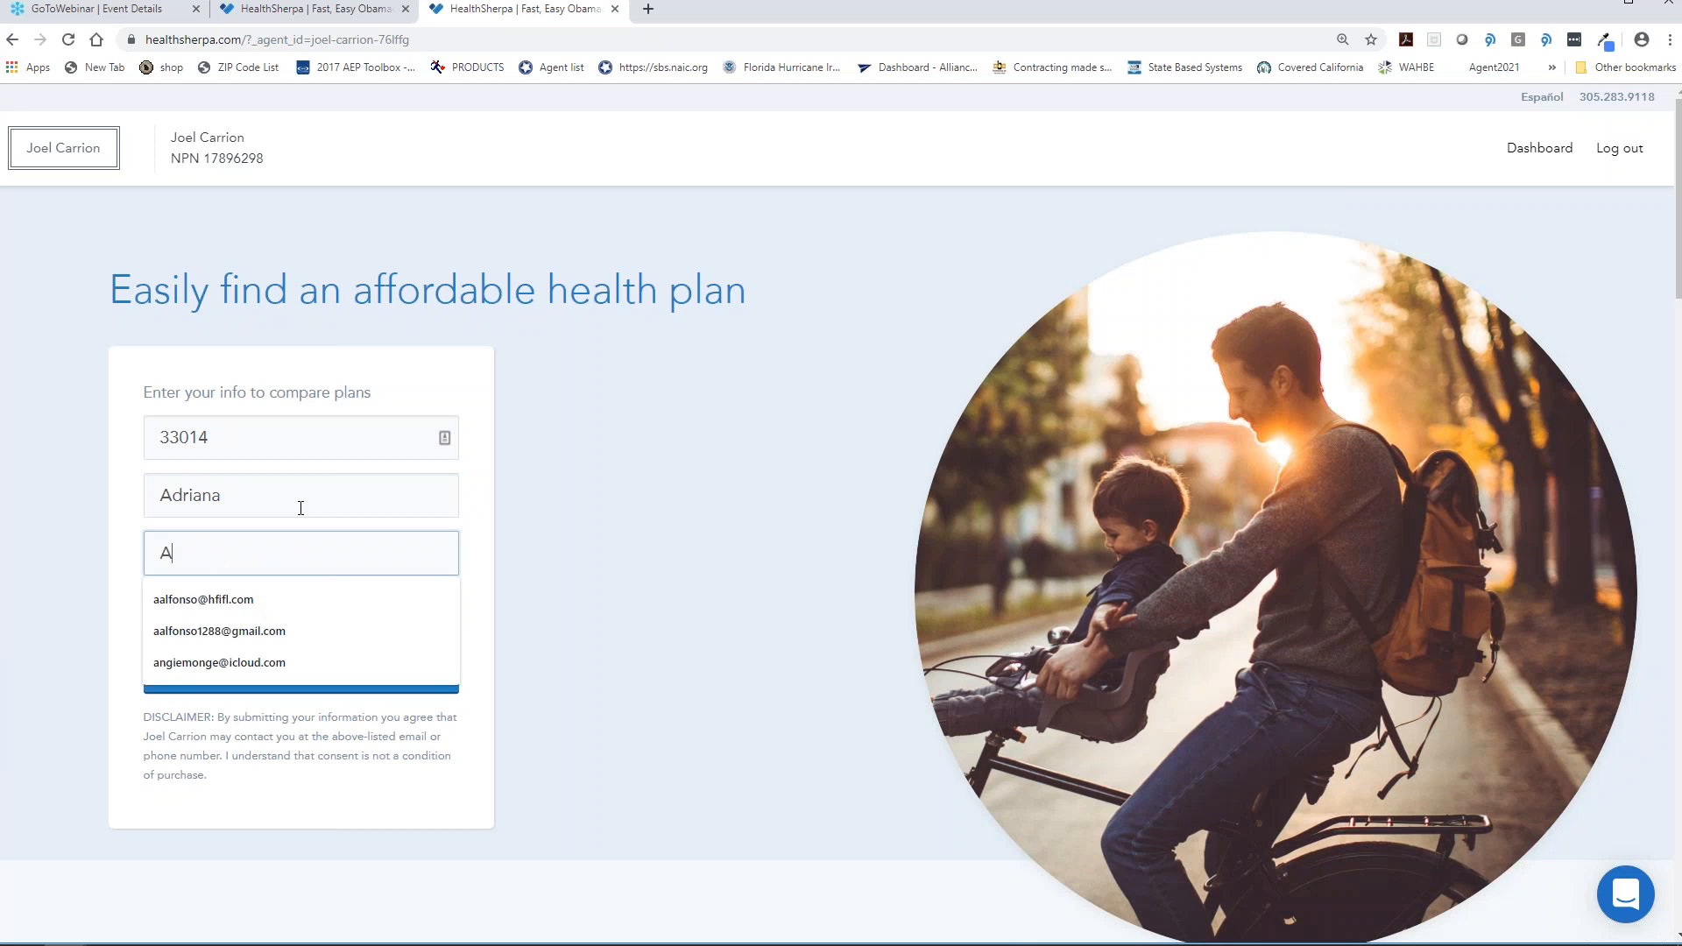
key(Tab)
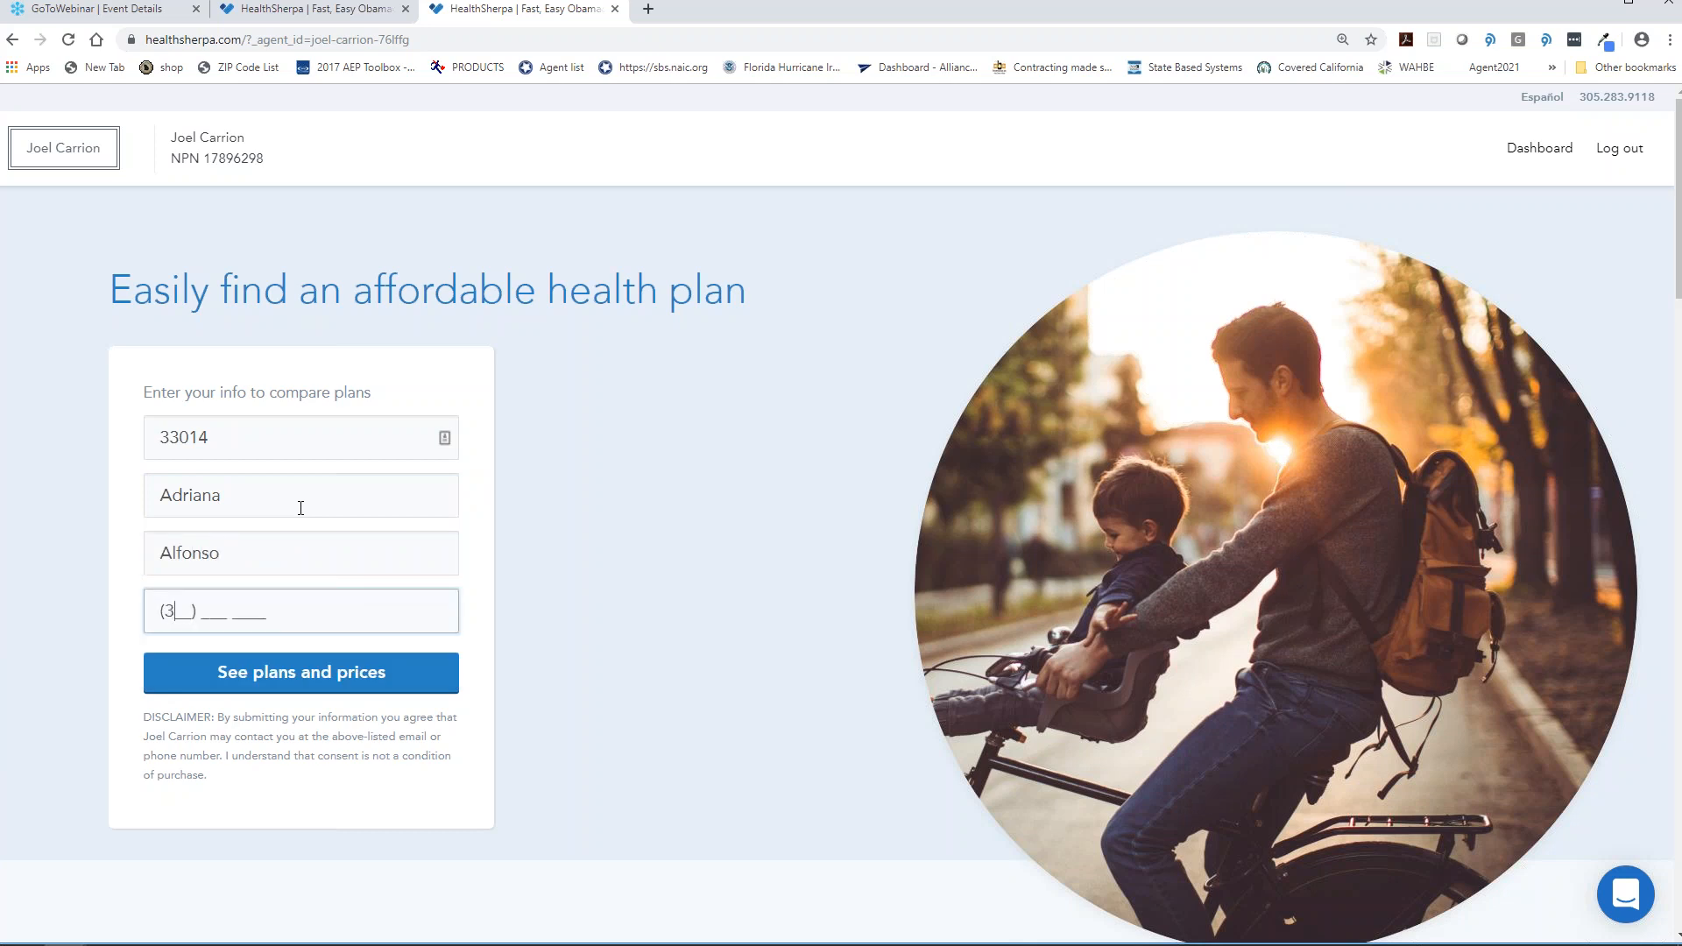
click(355, 664)
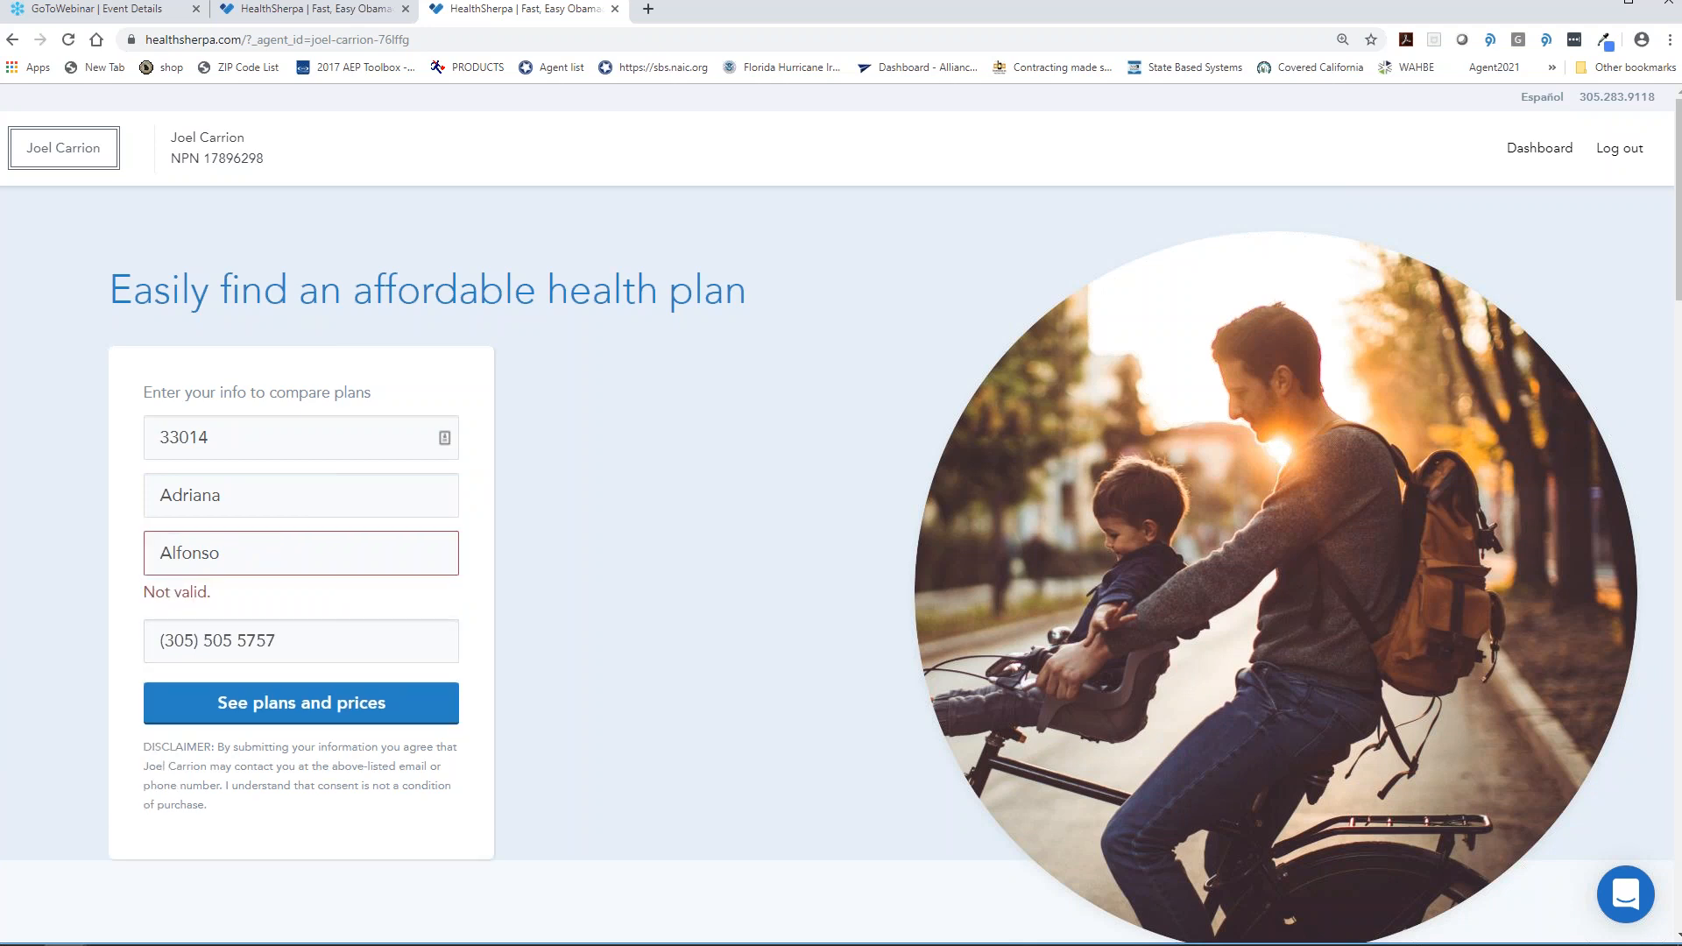
- Correct the client's email address and submit the form for plans and prices
click(387, 552)
drag(331, 564, 3, 530)
key(BackSpace)
click(266, 571)
click(653, 583)
click(330, 705)
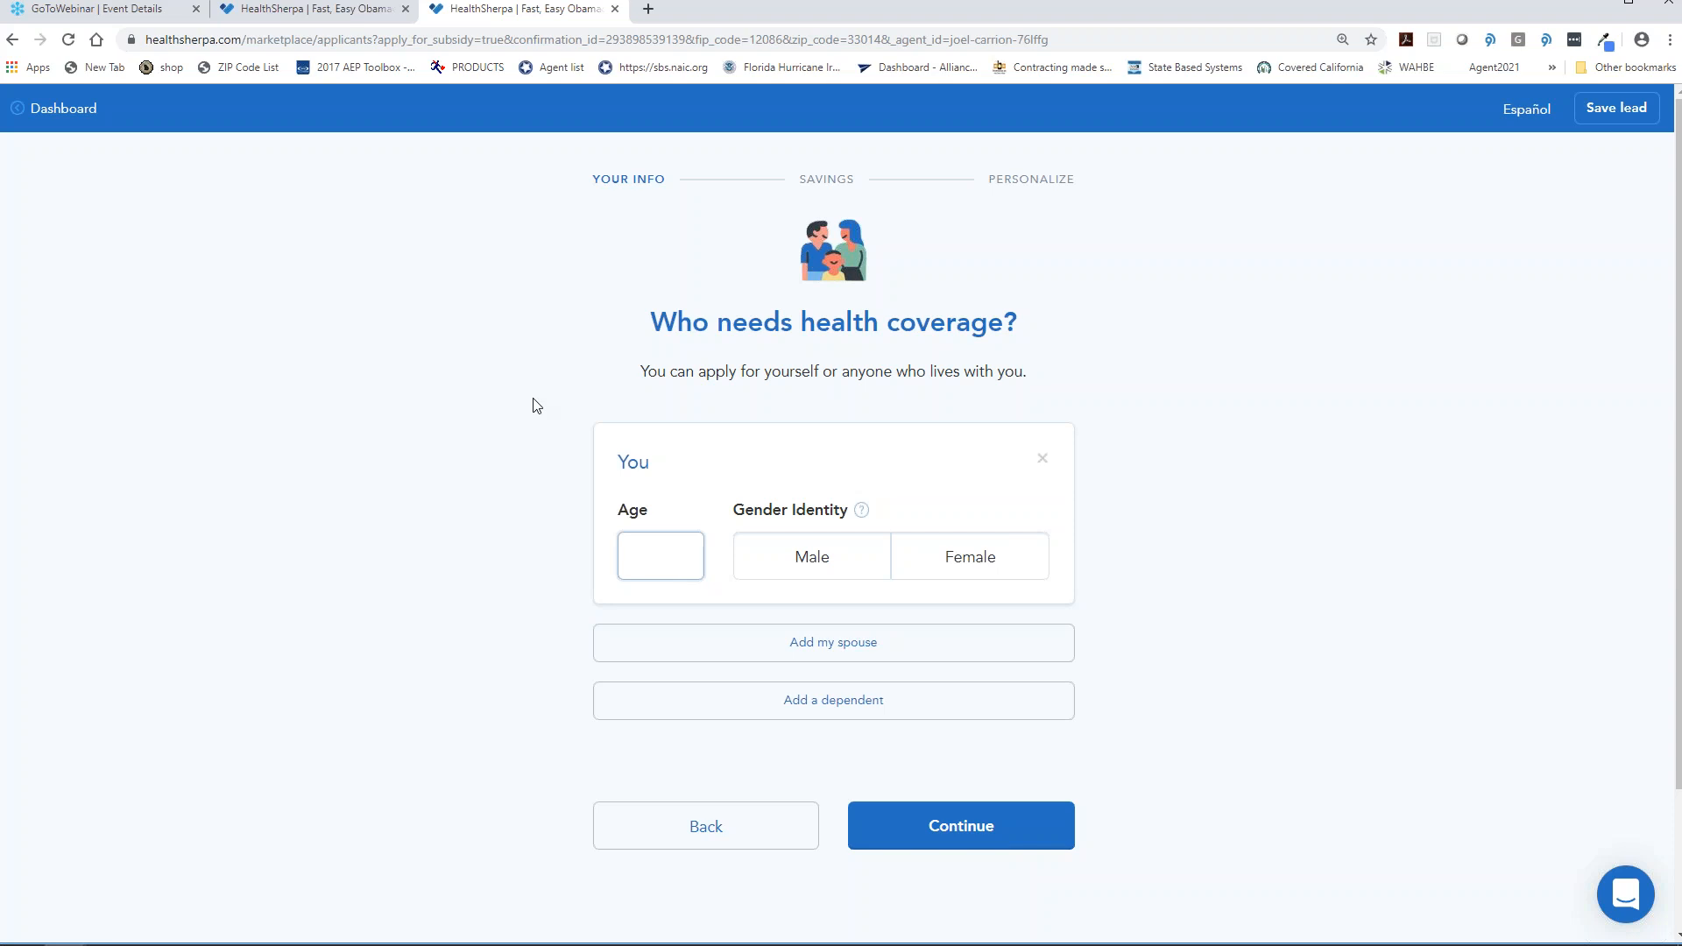
- Enter the applicant as a 30-year-old female
text(30)
click(932, 568)
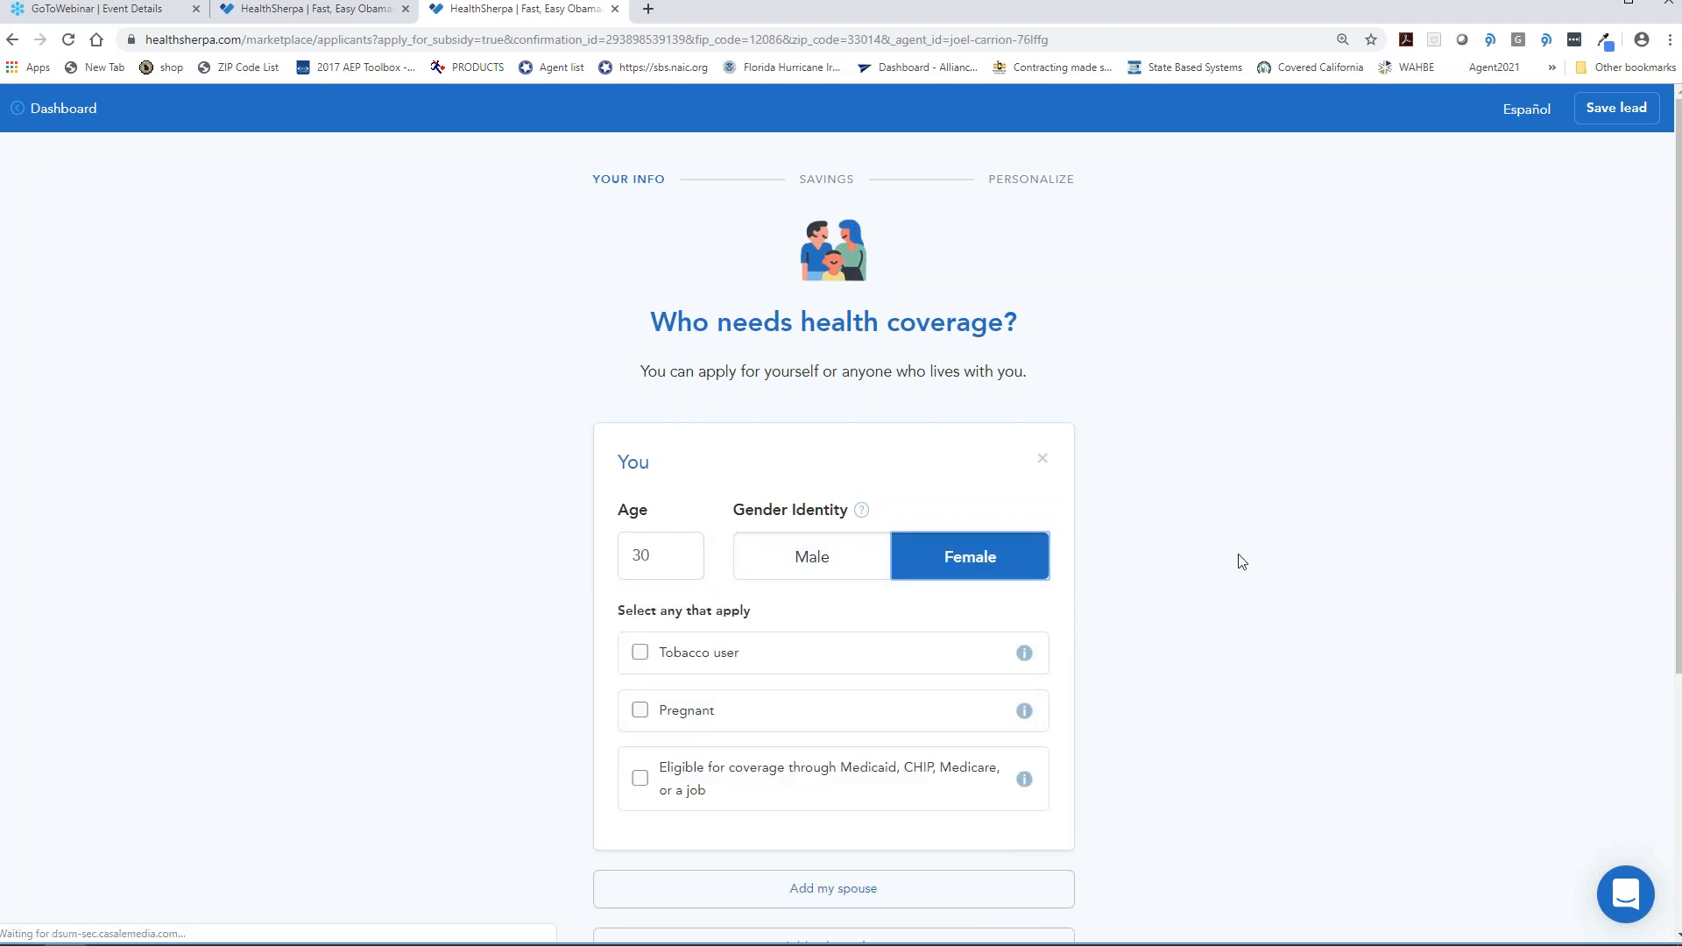
scroll(1215, 581, down, 3)
scroll(1165, 631, down, 3)
click(1012, 697)
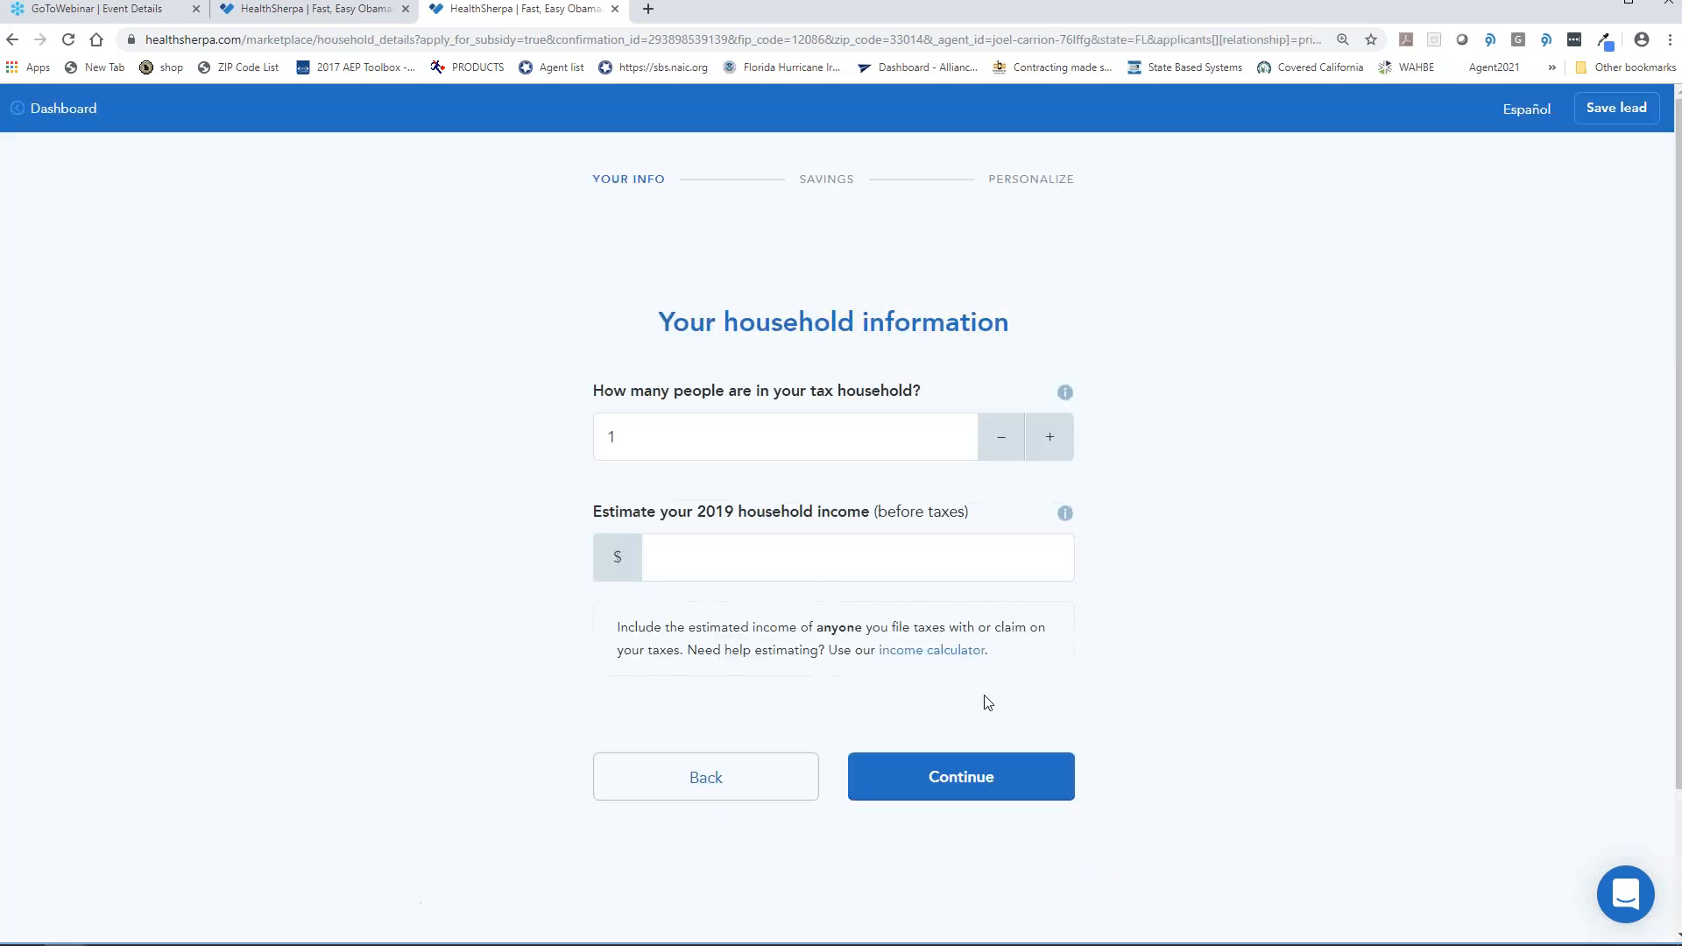
- Enter a $20,000 household income and submit to see the savings estimate
click(818, 571)
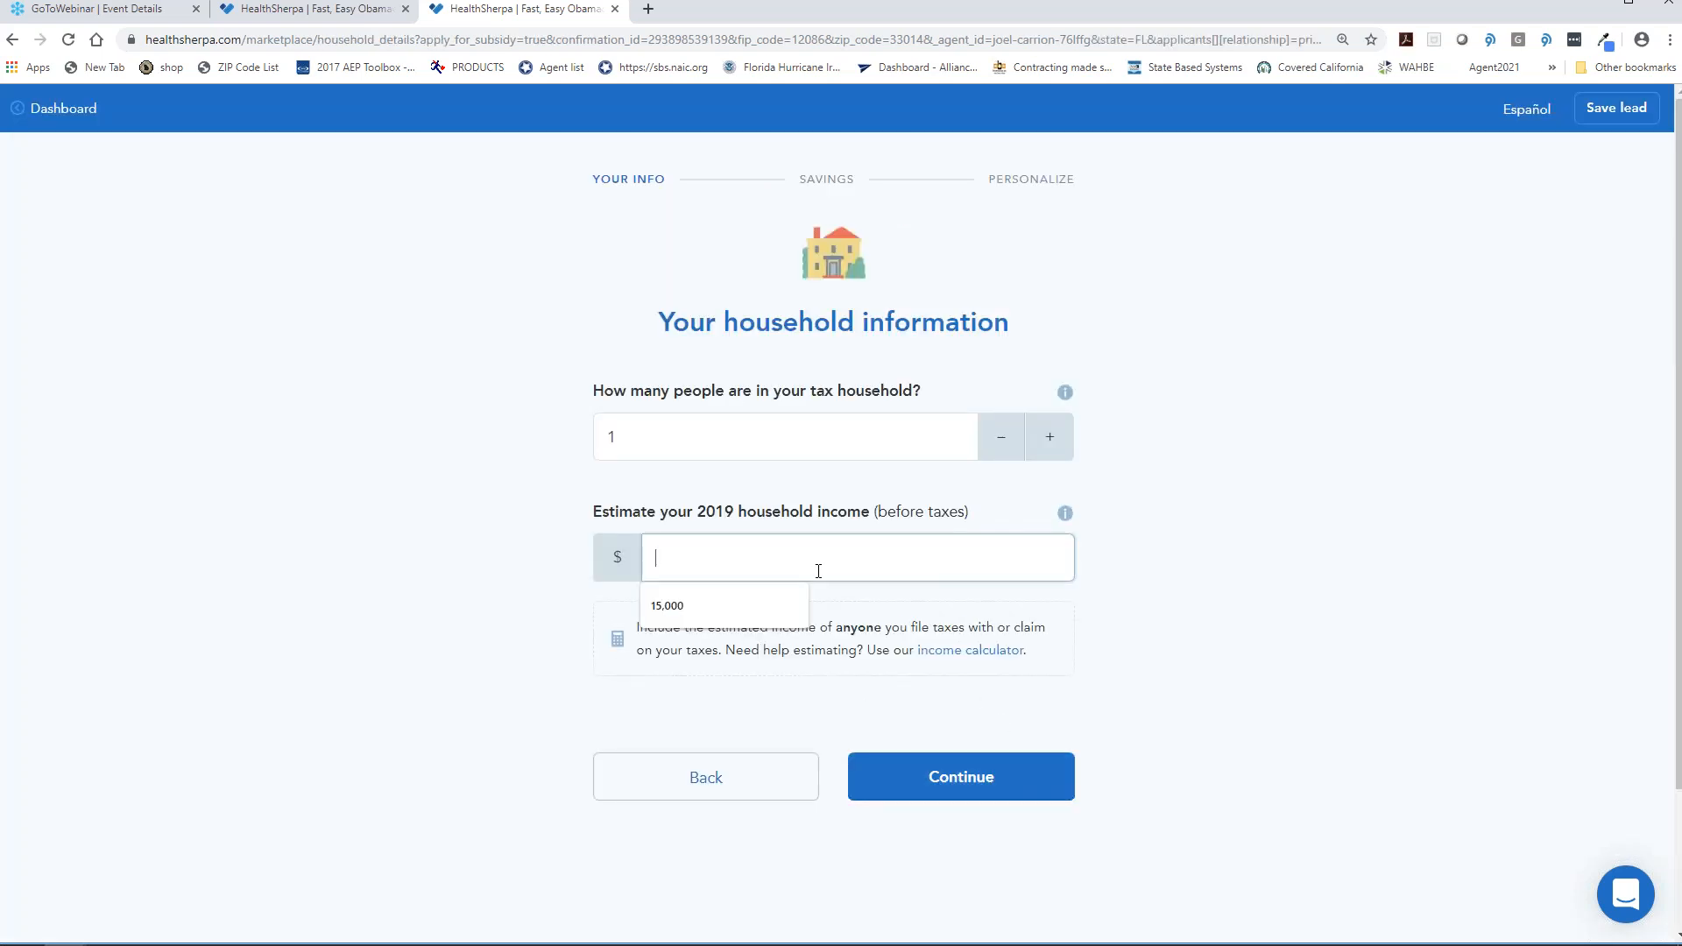
text(200000)
click(1384, 555)
click(938, 791)
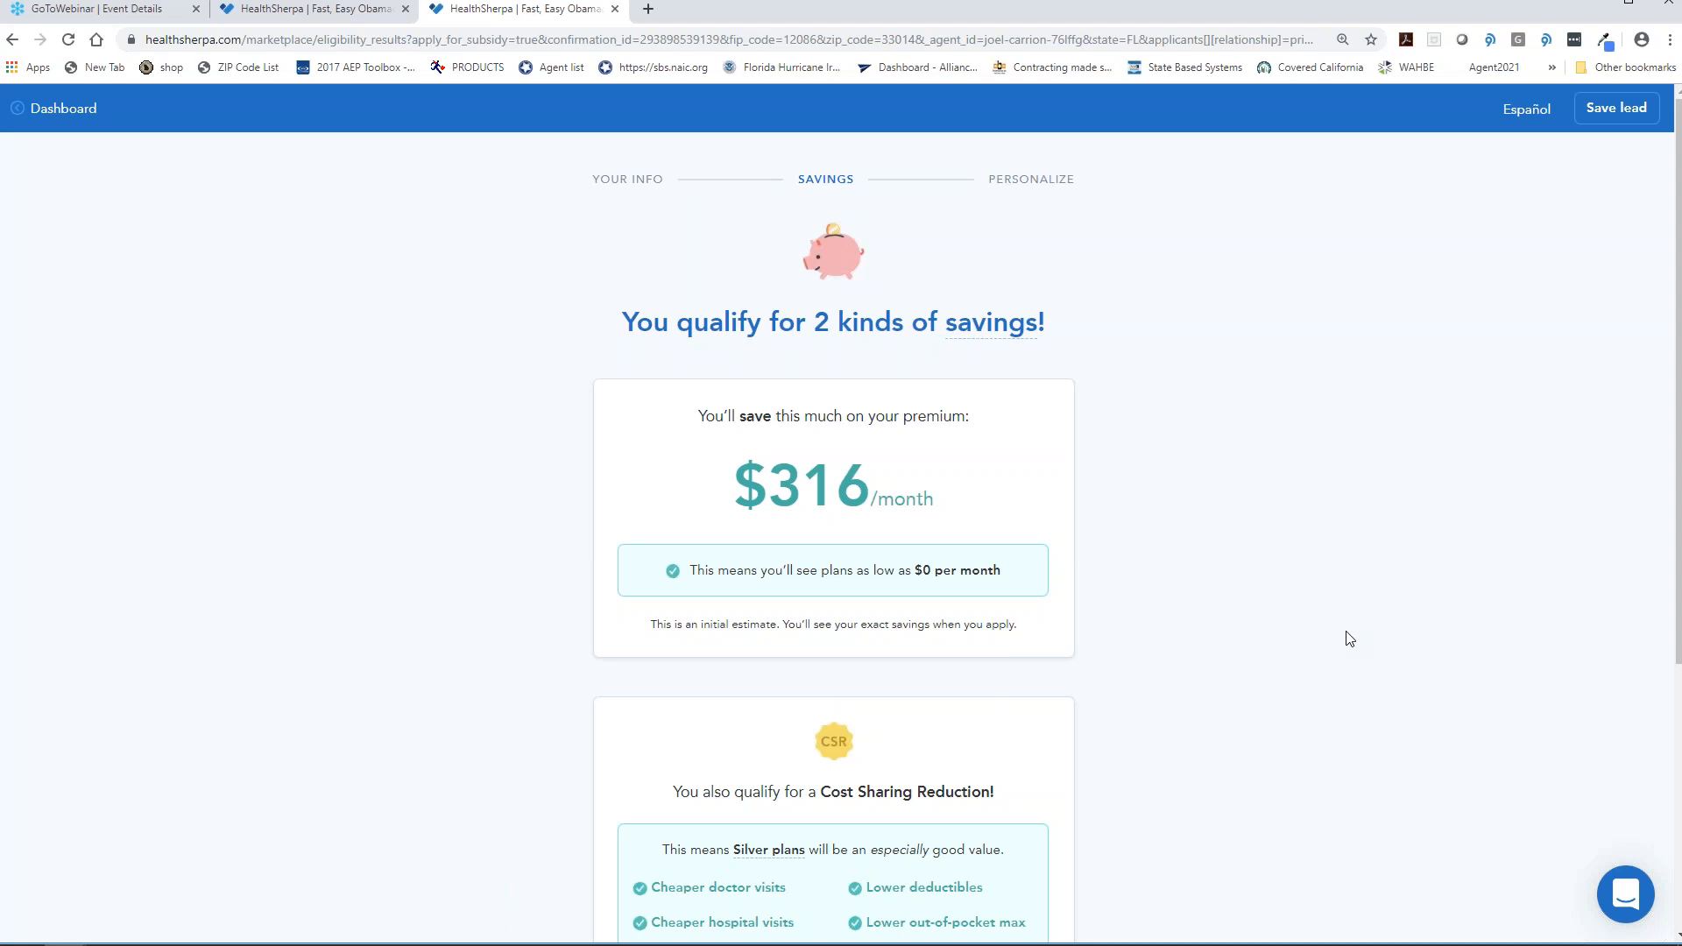
- Continue past the savings estimate and choose None of the above for the life event
scroll(1340, 635, down, 3)
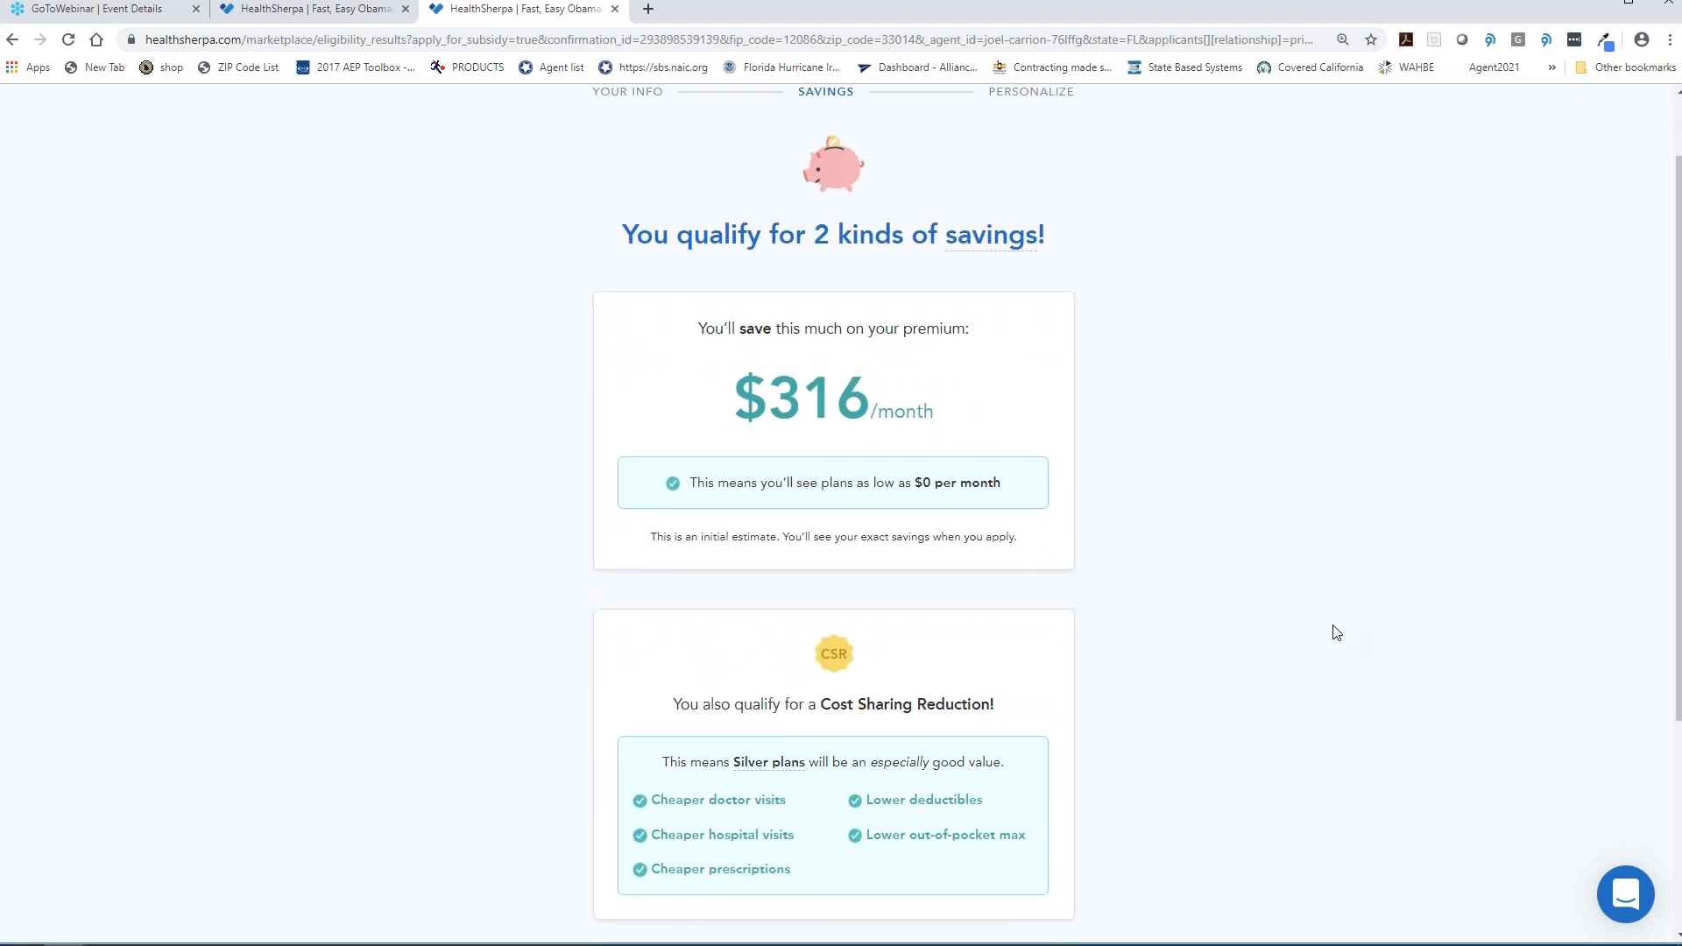
click(981, 823)
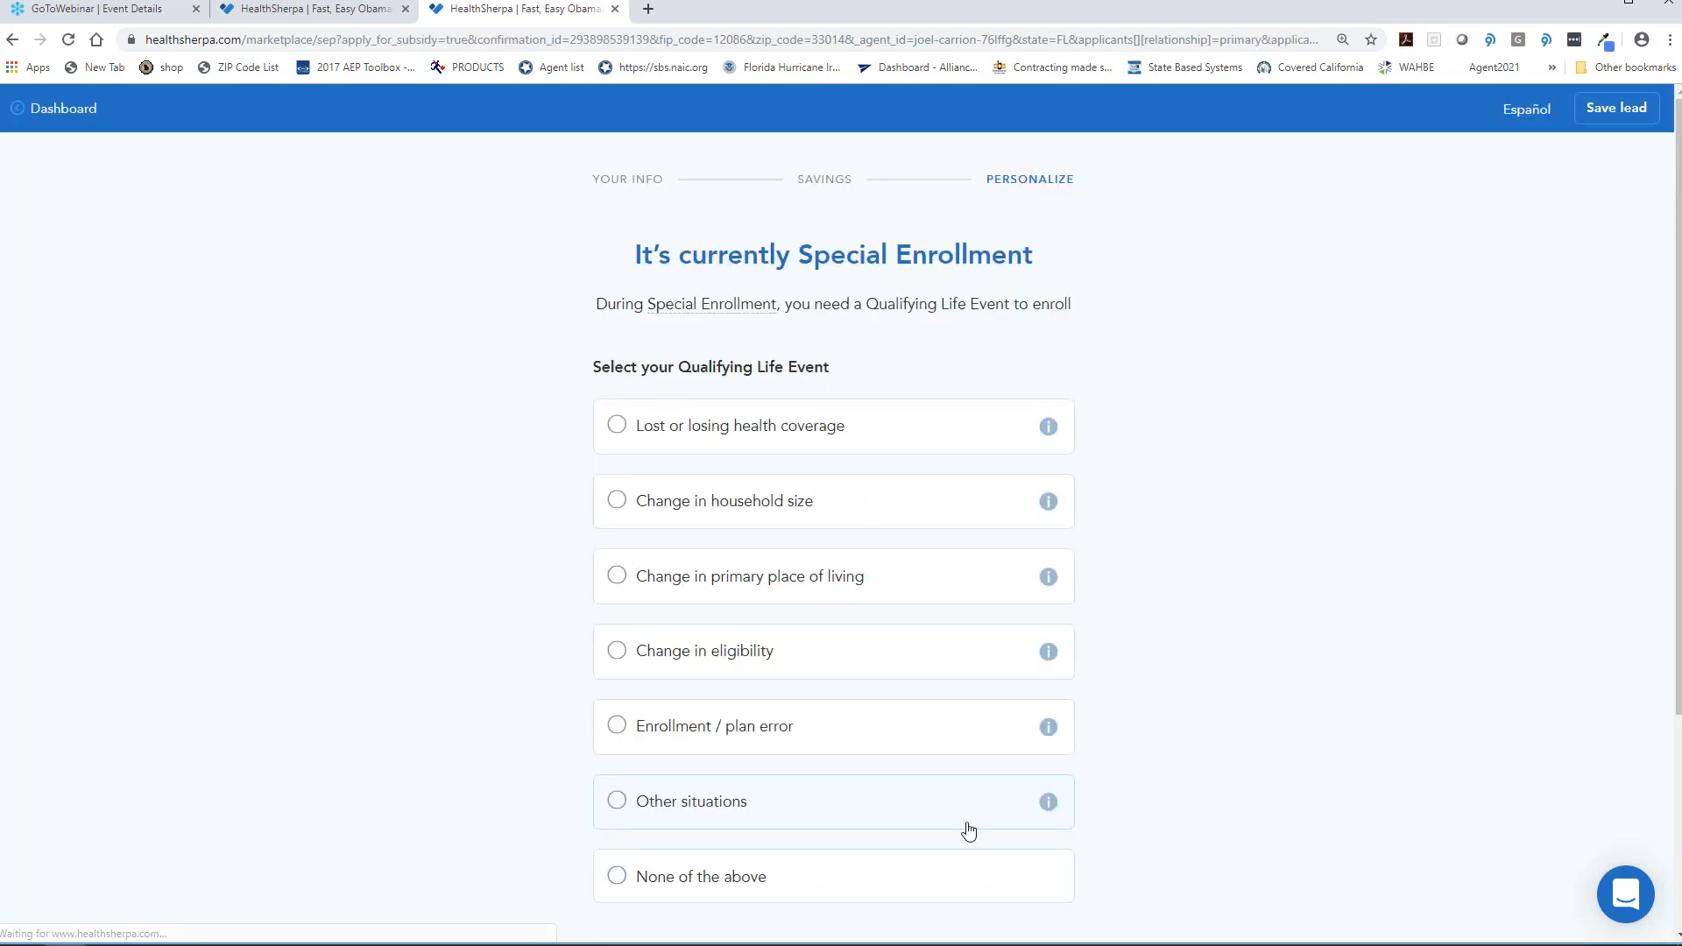
scroll(1100, 525, down, 3)
mouse_move(1069, 504)
click(698, 582)
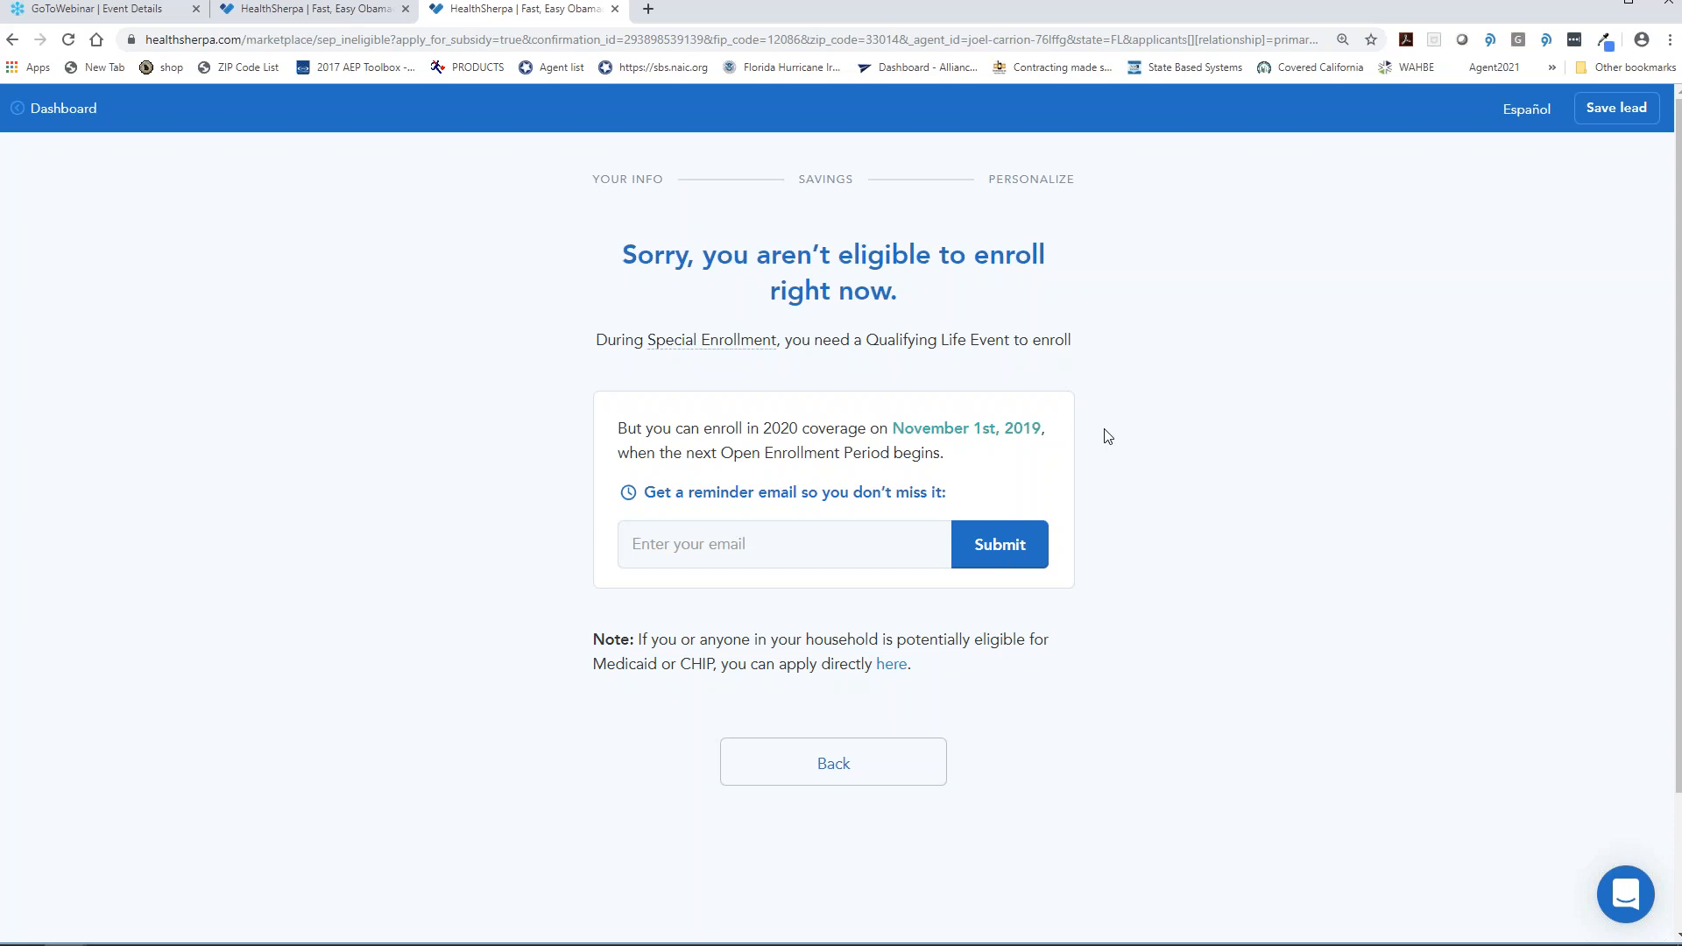
- Close the consumer quote tab and go to Clients from the agent's Marketing page
click(615, 9)
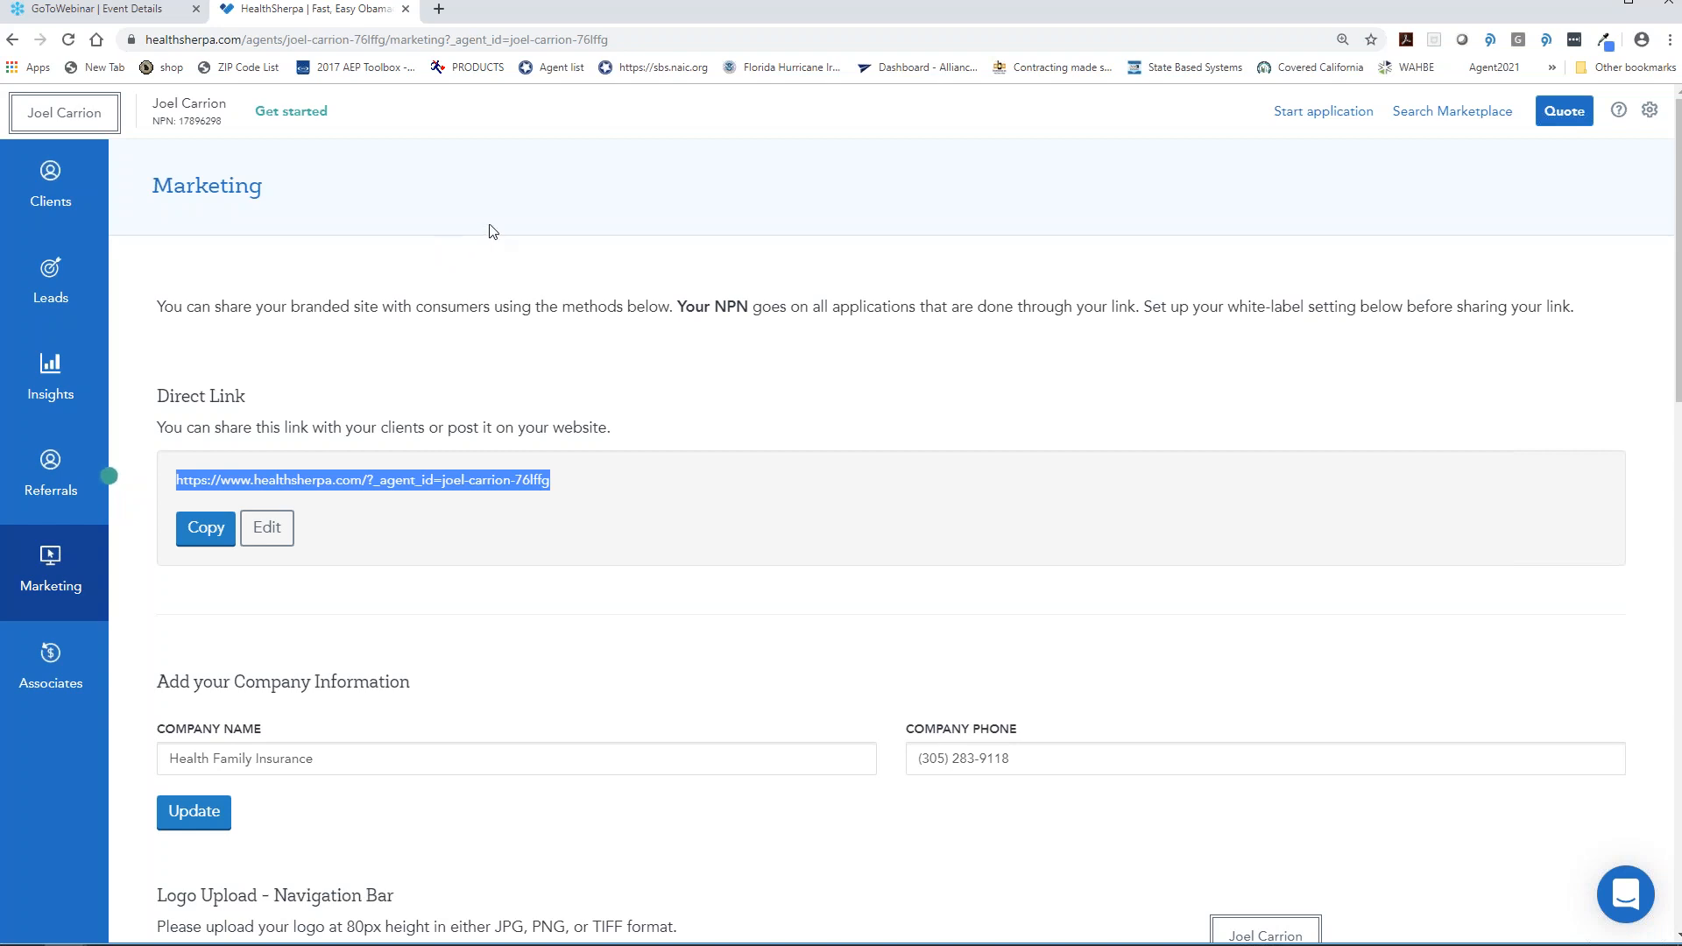
click(454, 164)
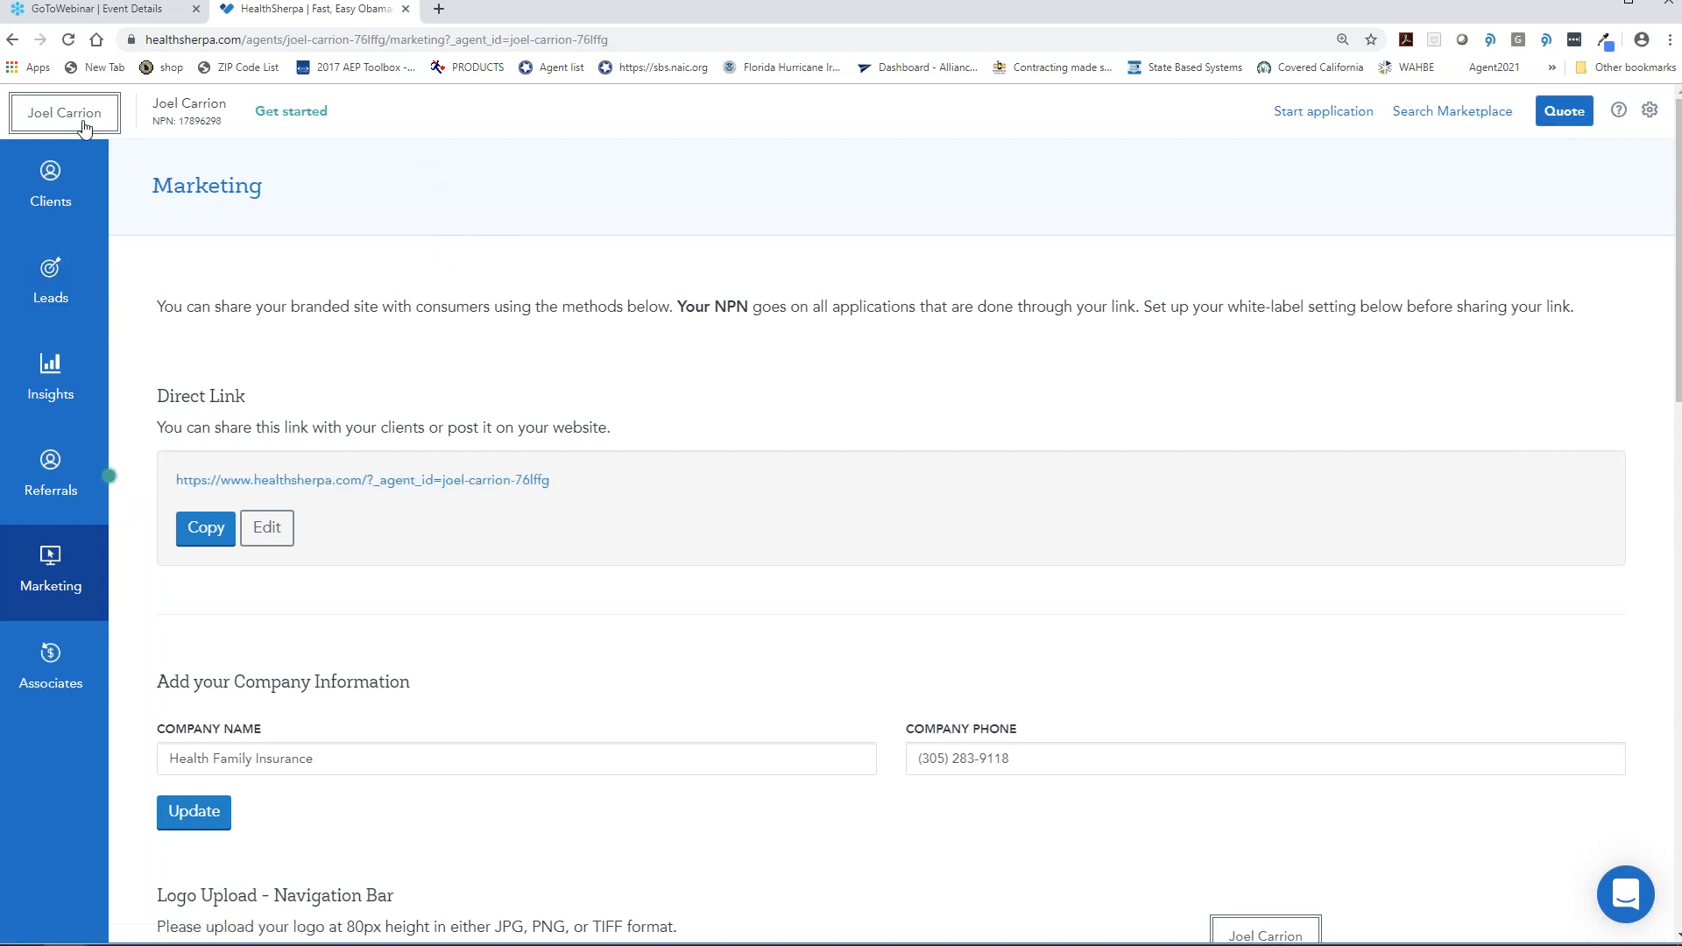
click(64, 180)
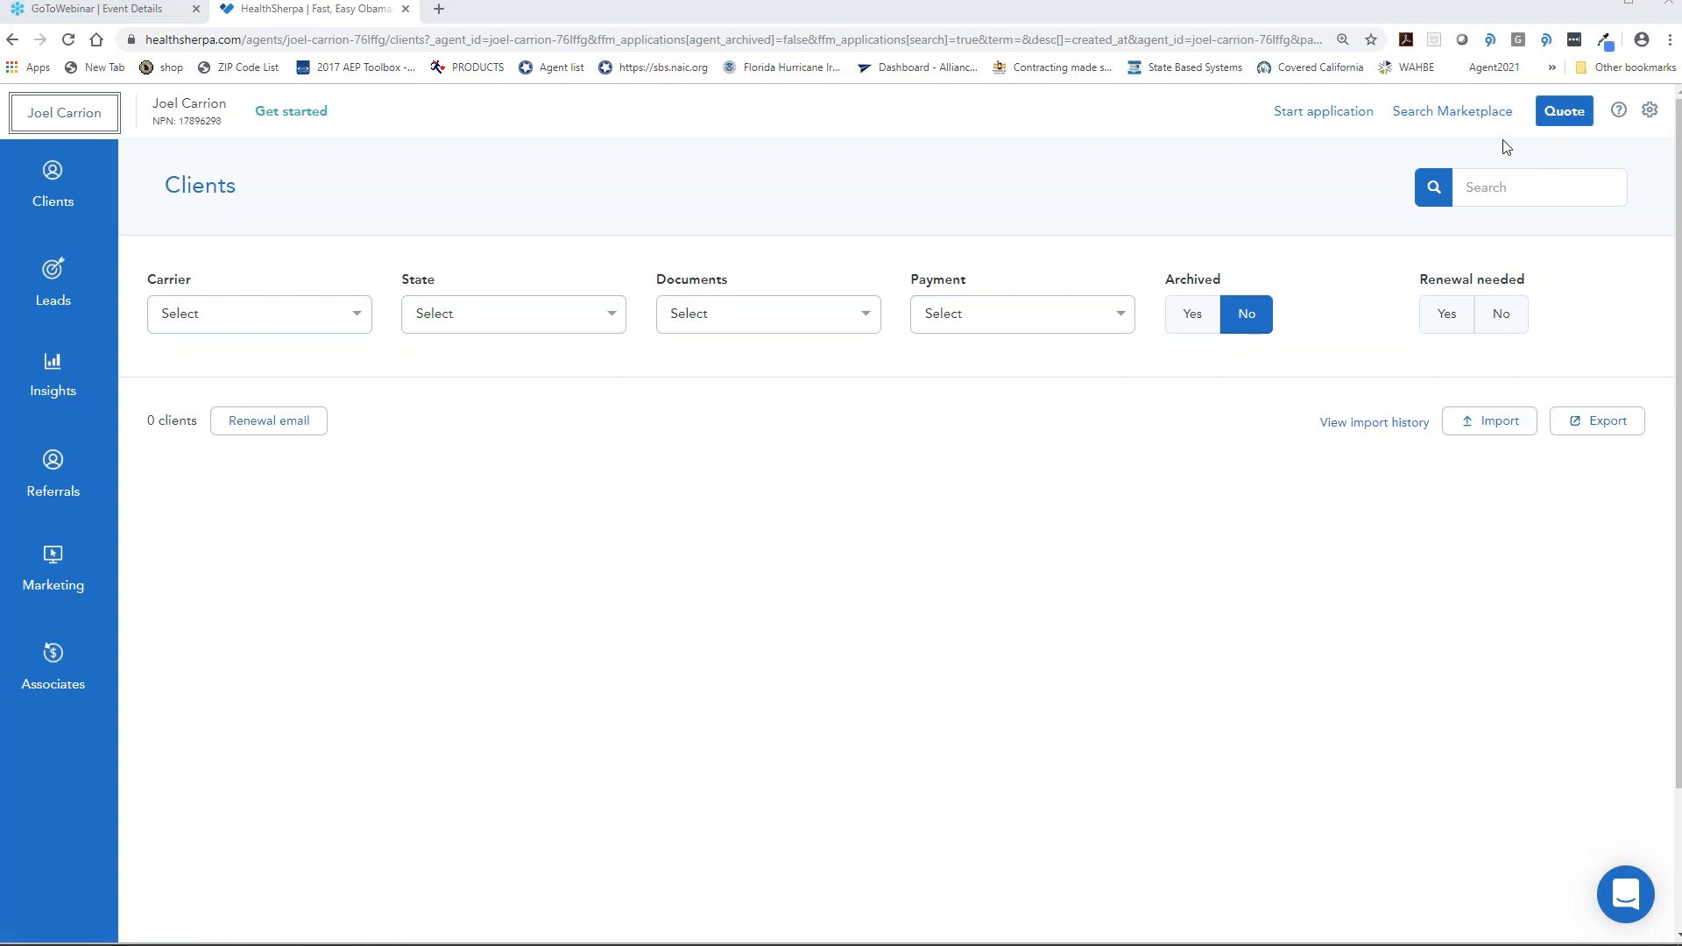
- Set Payment Emails to On in the agent's Account settings
click(1647, 115)
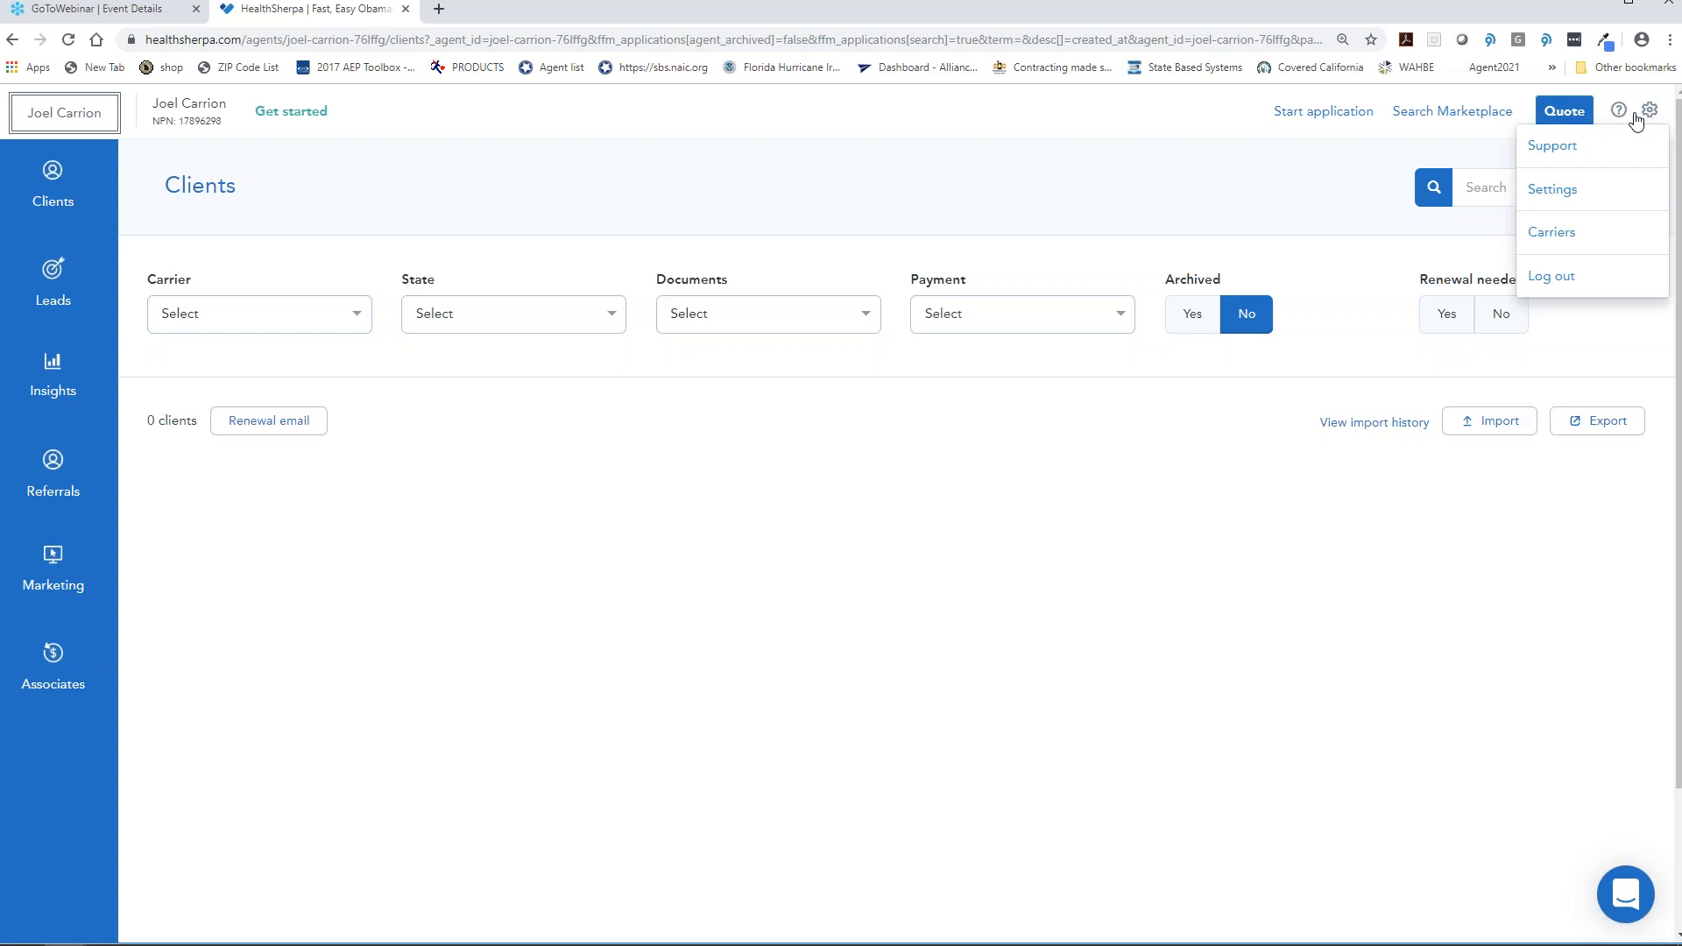
click(1588, 201)
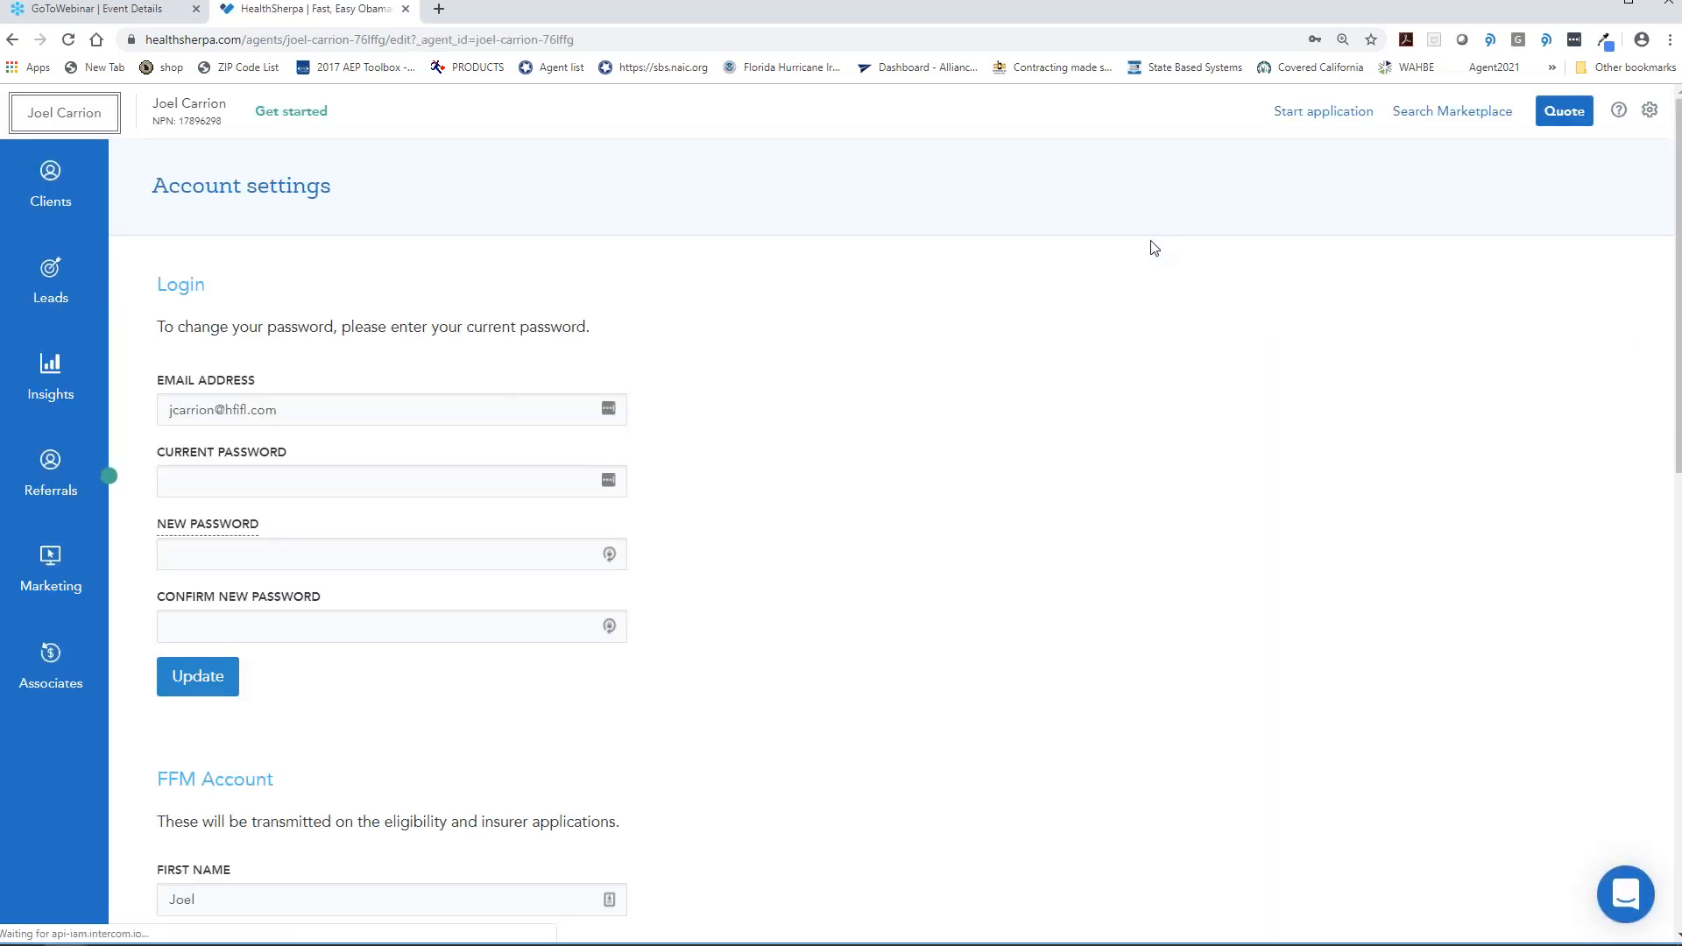
scroll(1141, 278, down, 2)
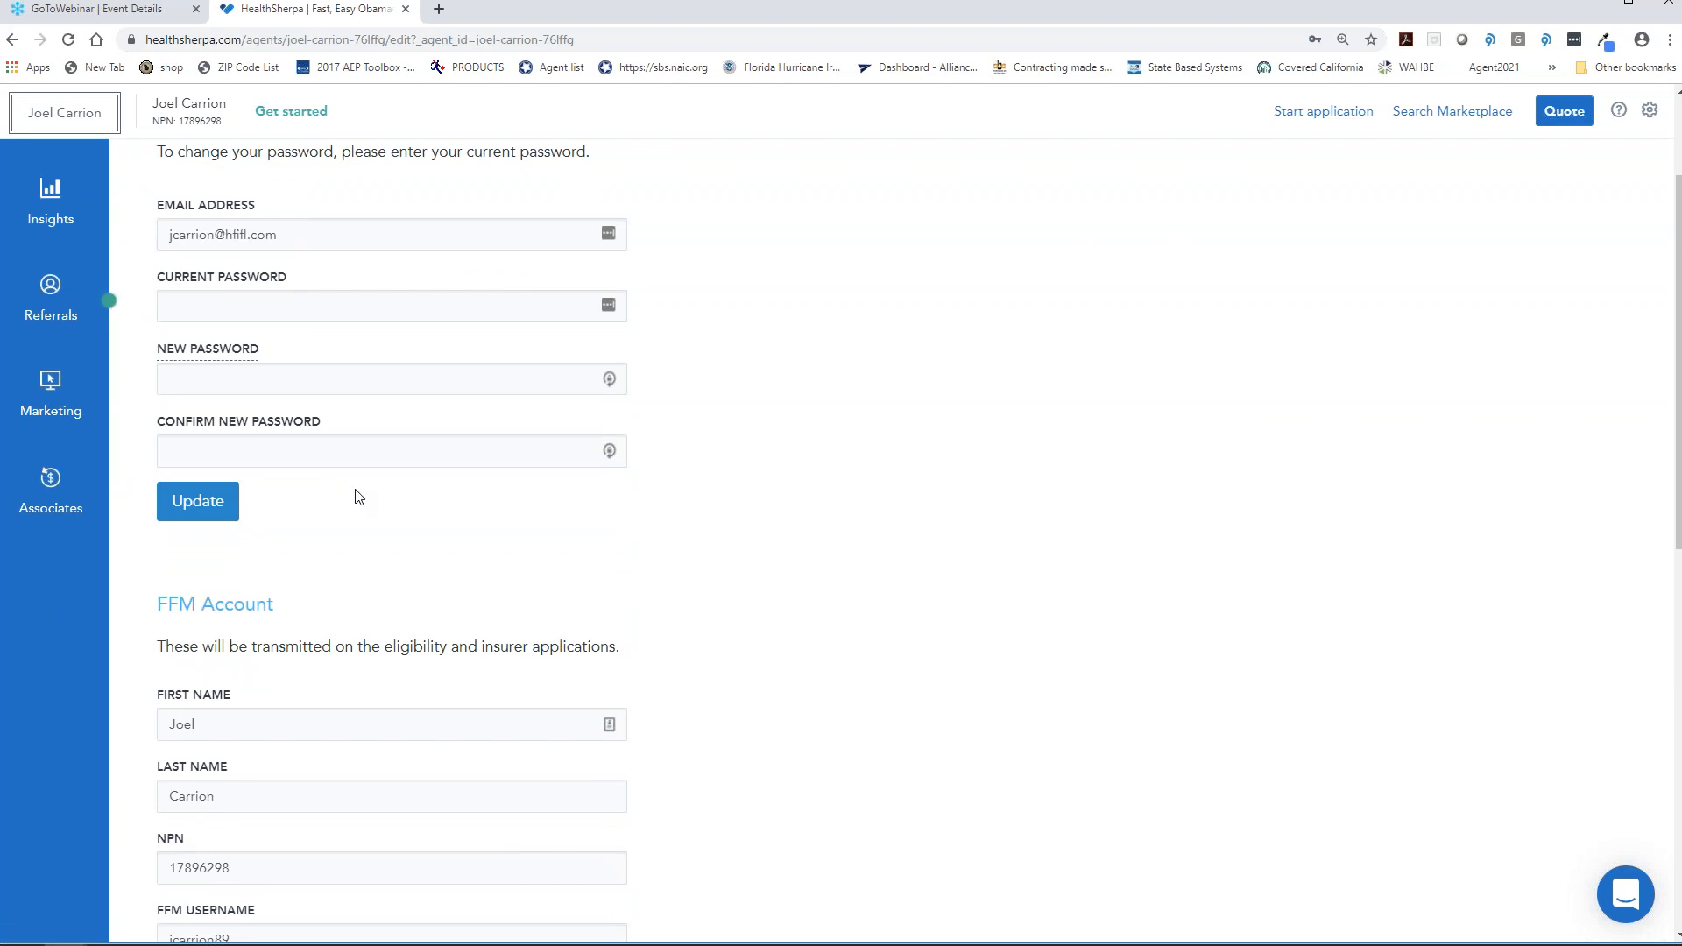
scroll(359, 492, down, 2)
scroll(367, 493, down, 8)
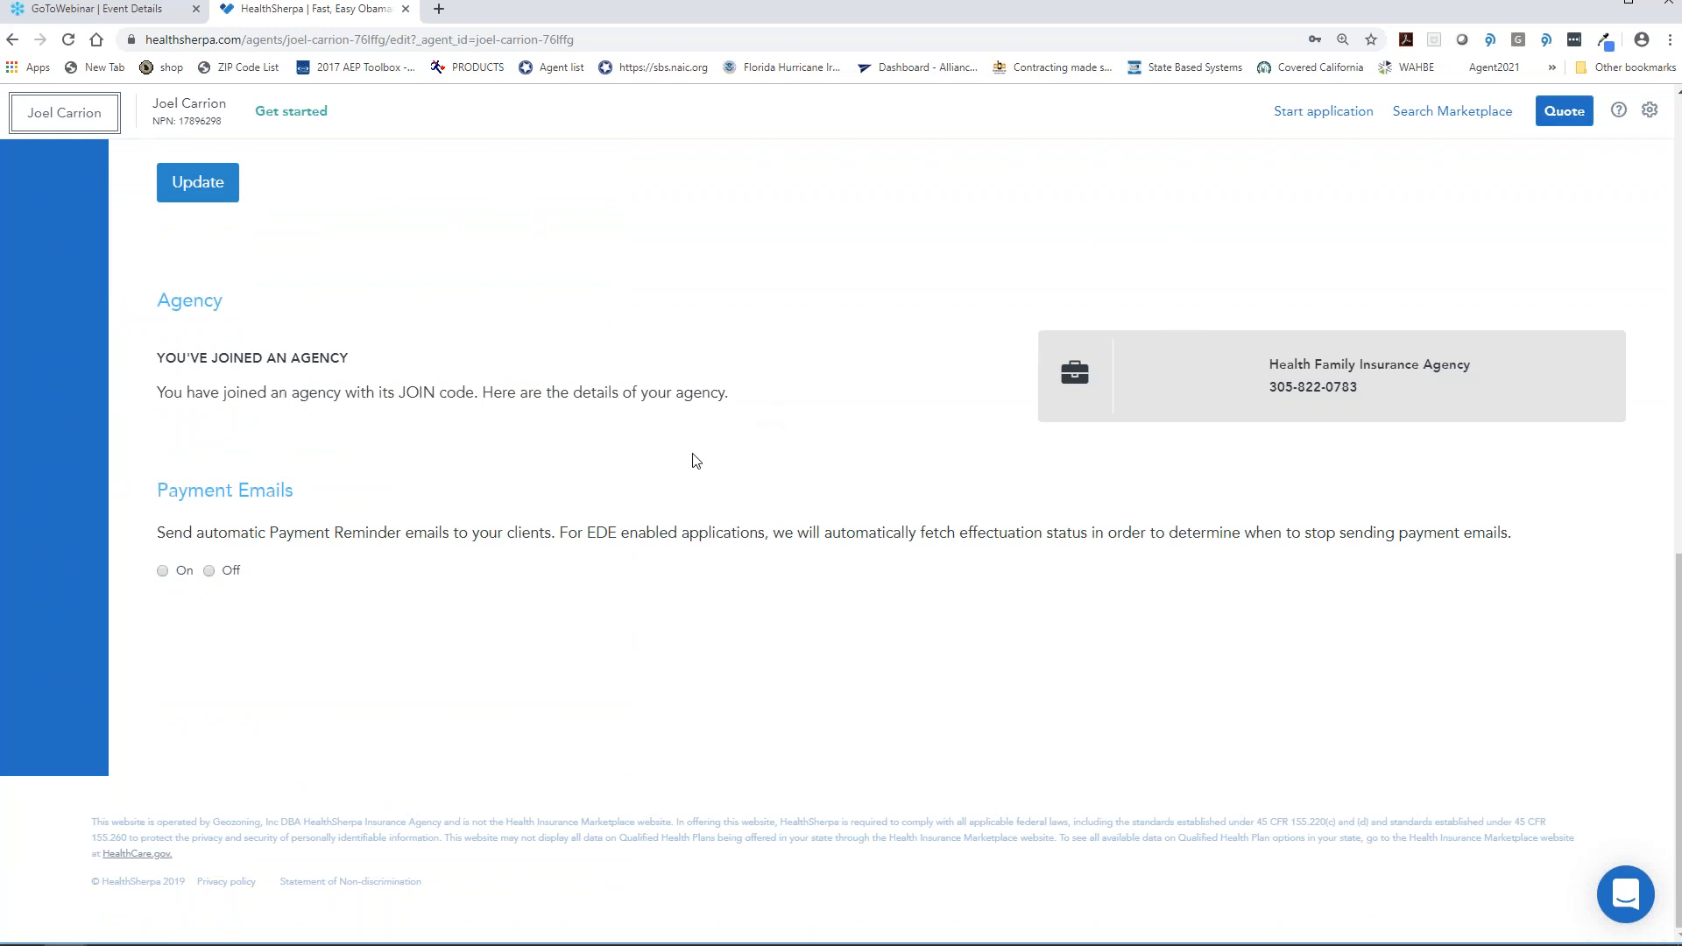
click(176, 575)
scroll(7, 350, up, 15)
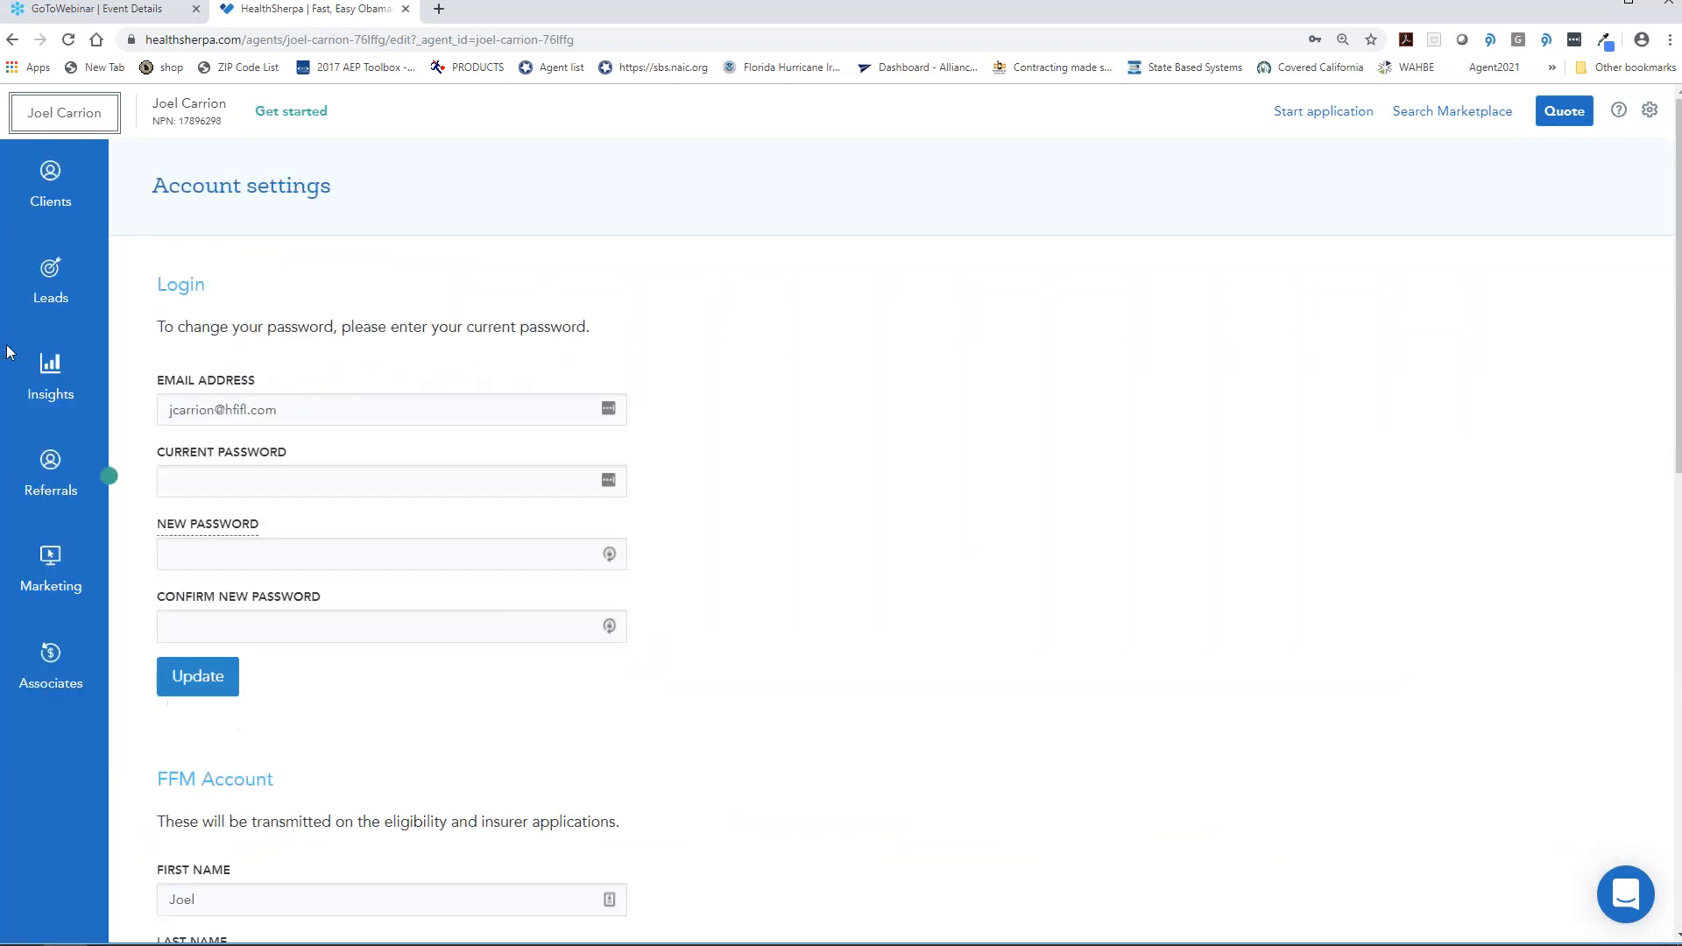
click(44, 568)
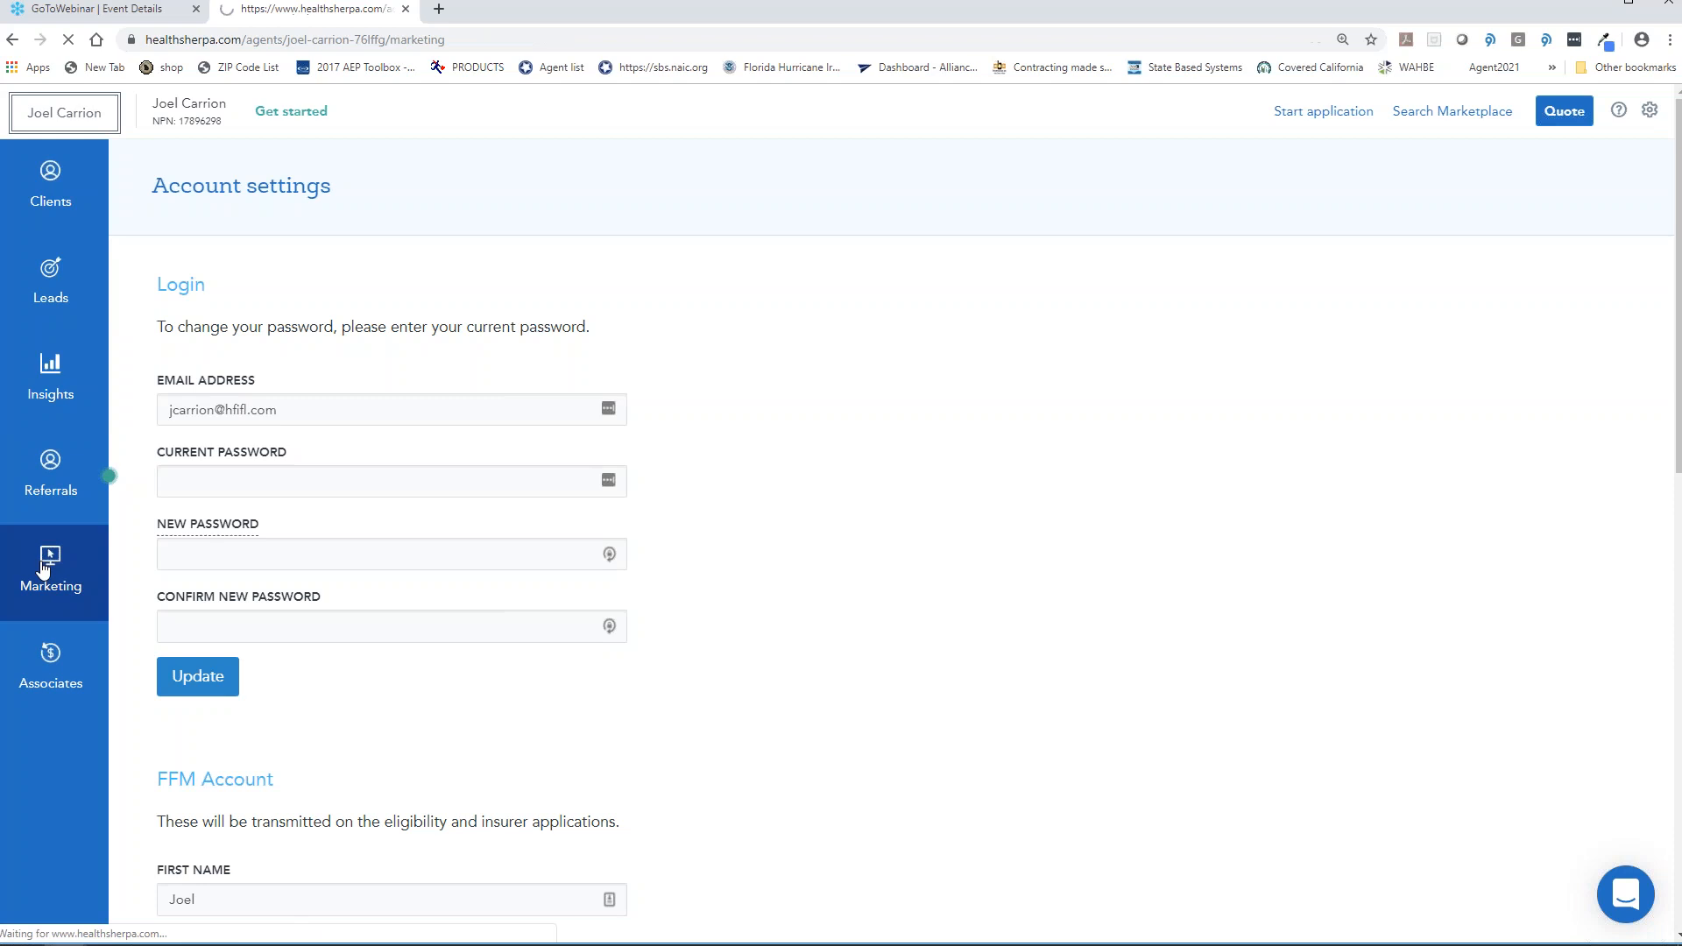
scroll(675, 525, down, 1)
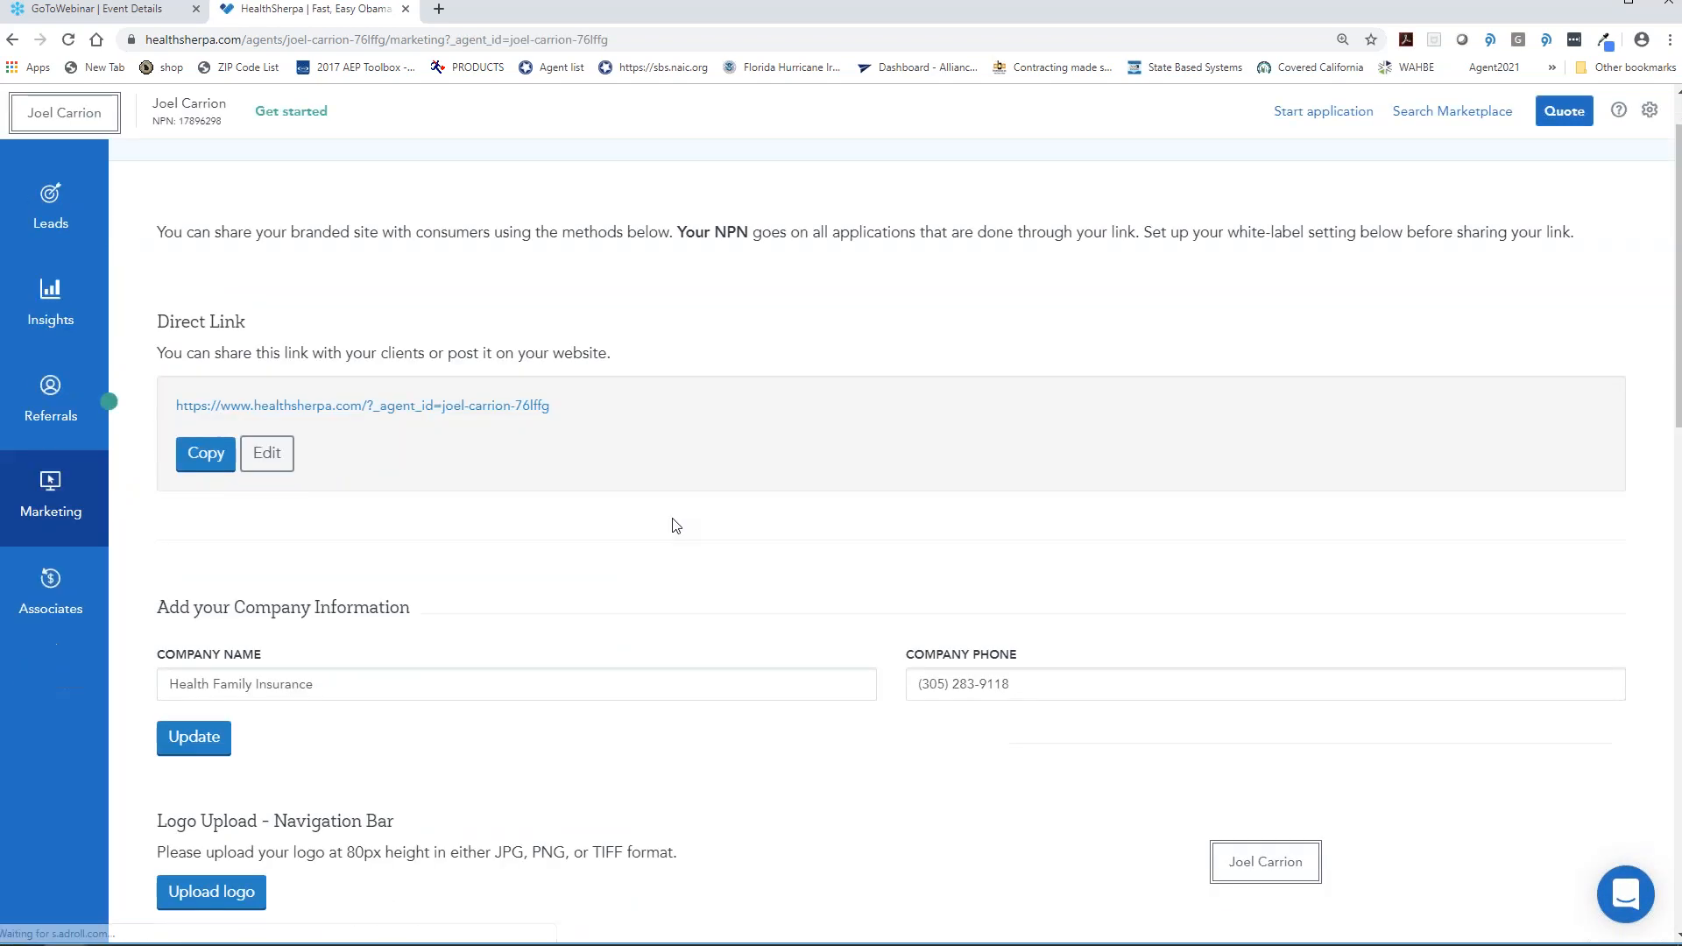
scroll(675, 526, down, 2)
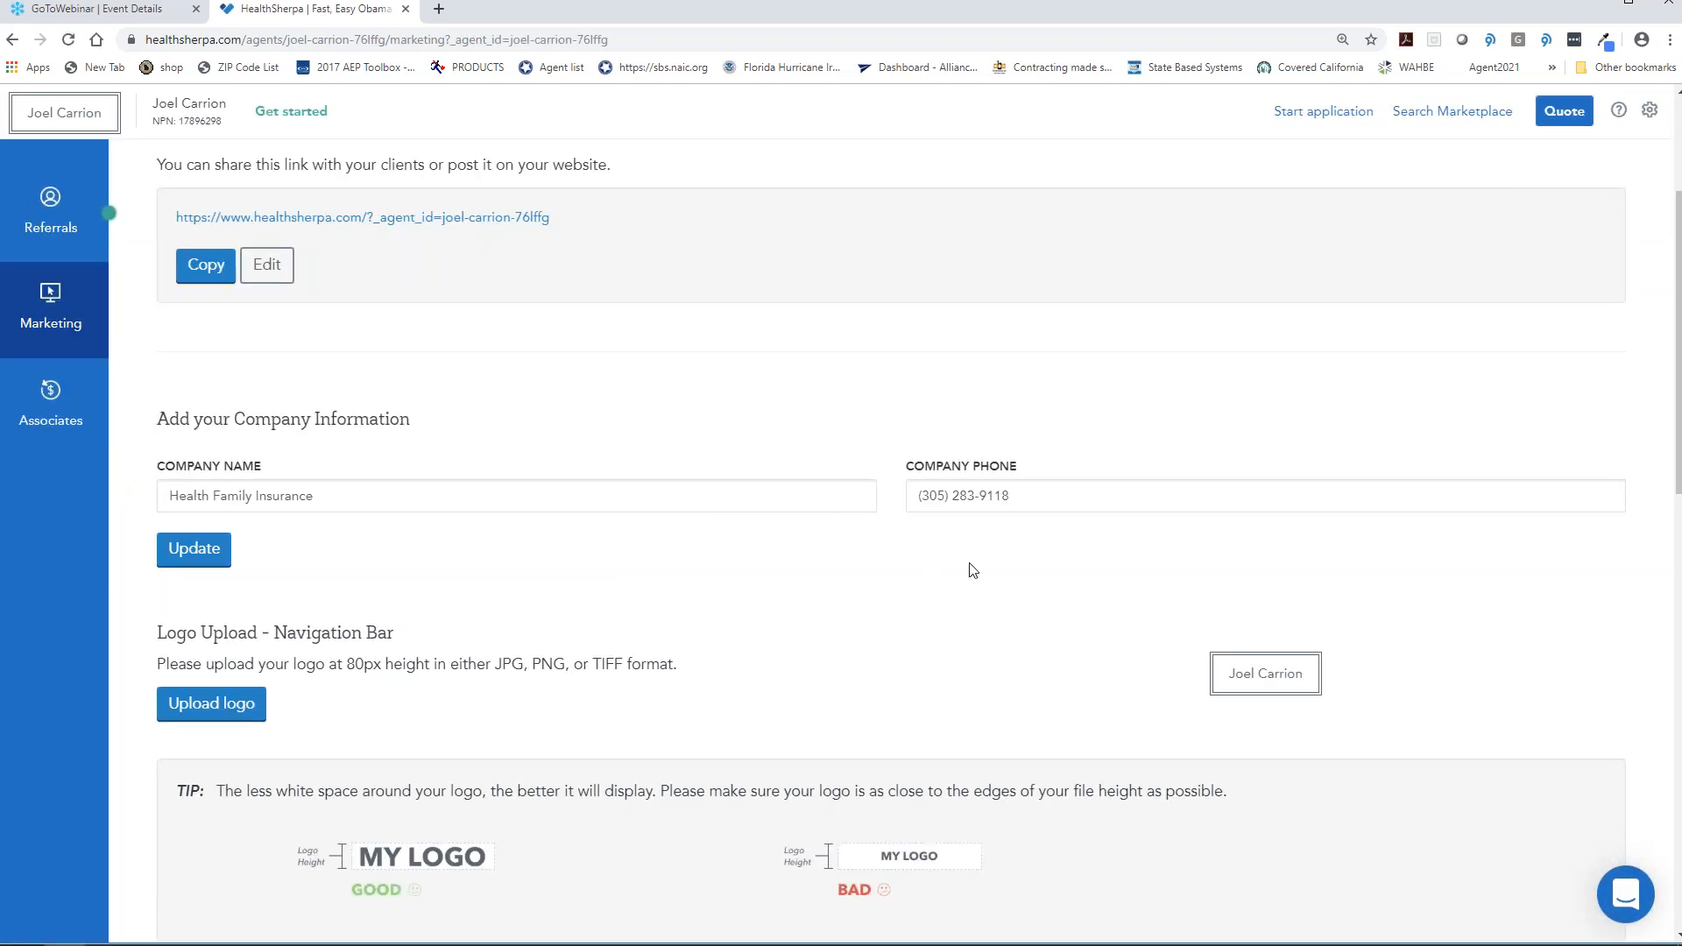
scroll(1057, 502, down, 2)
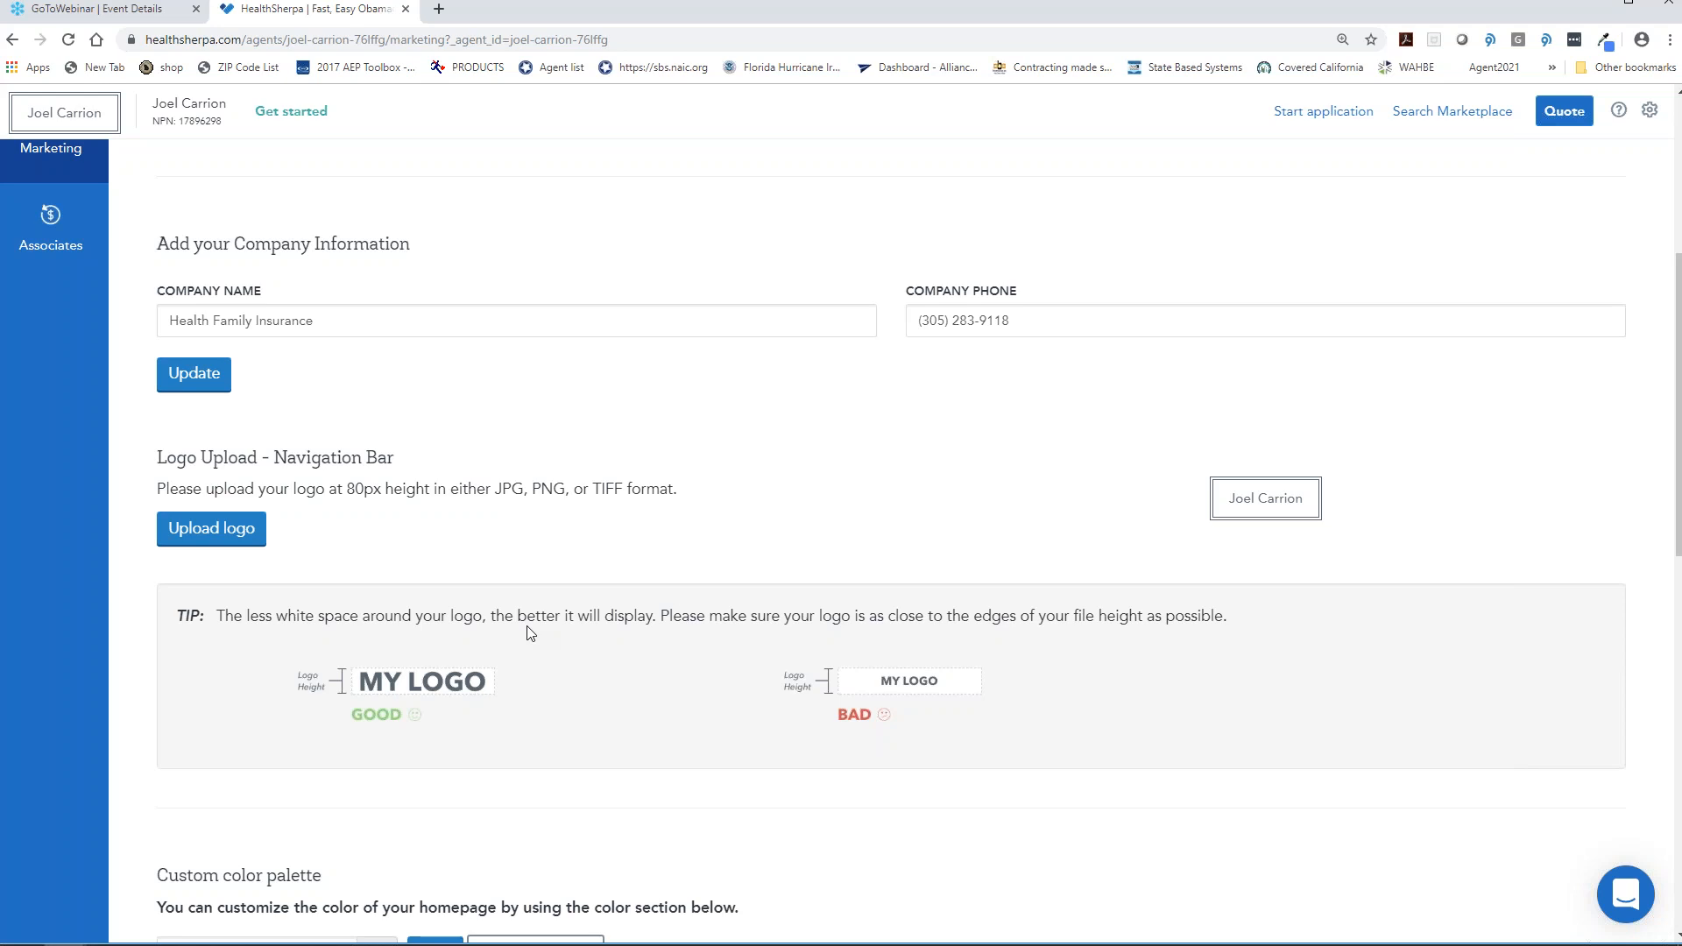
scroll(530, 632, down, 4)
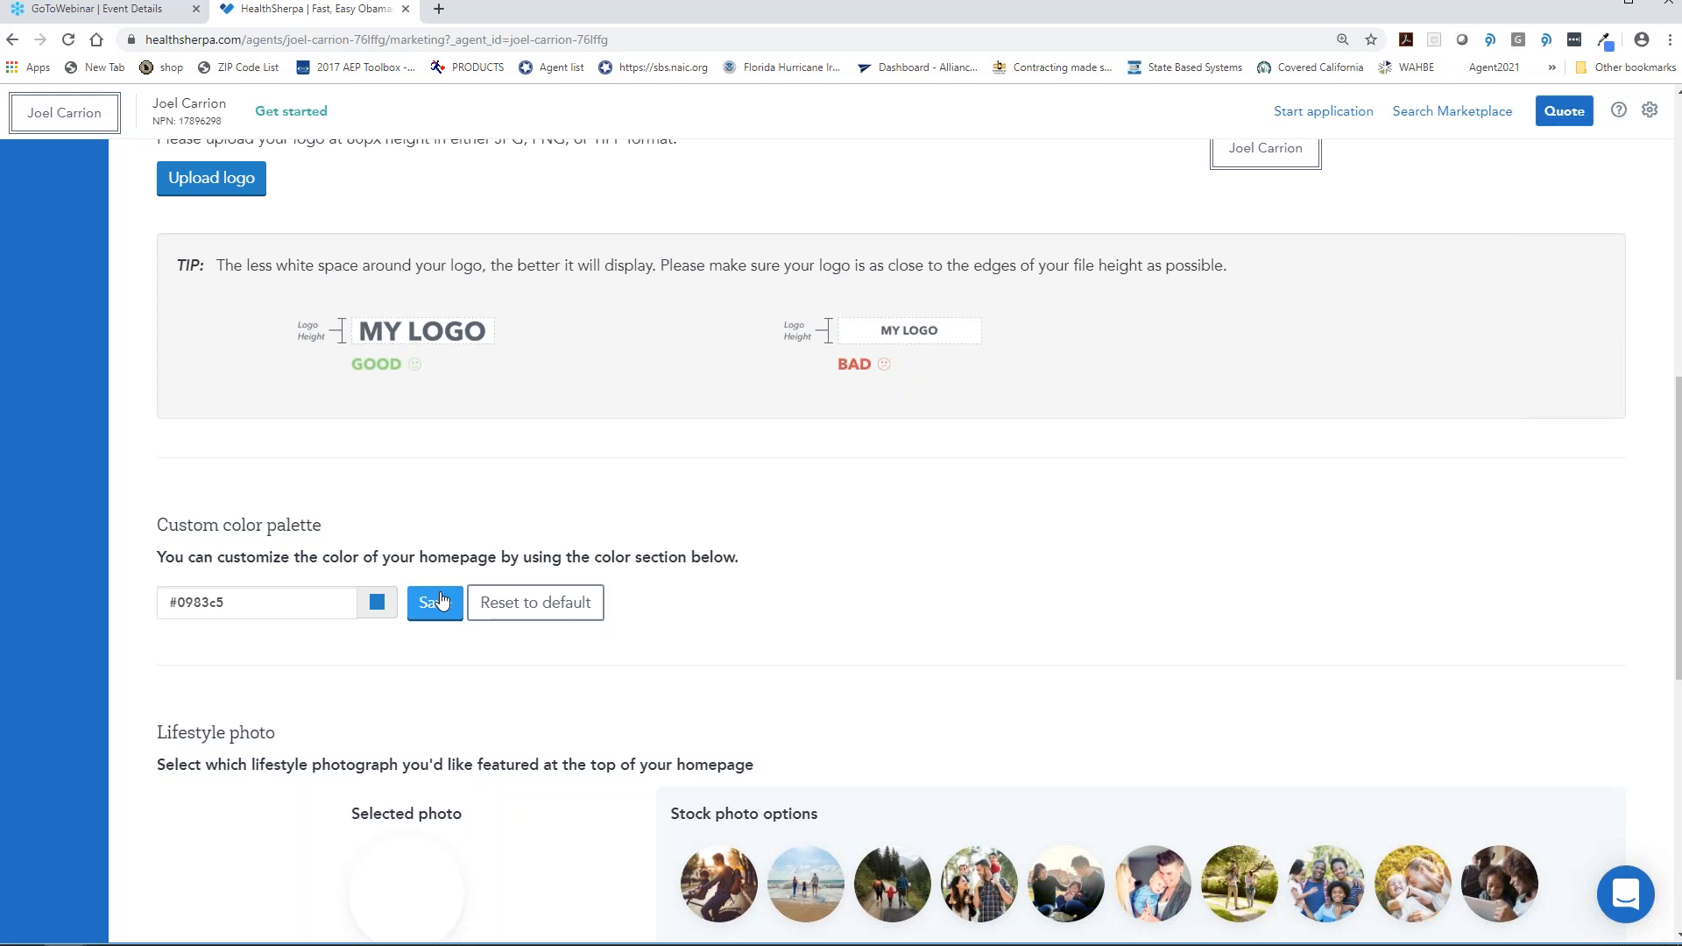
scroll(441, 601, down, 3)
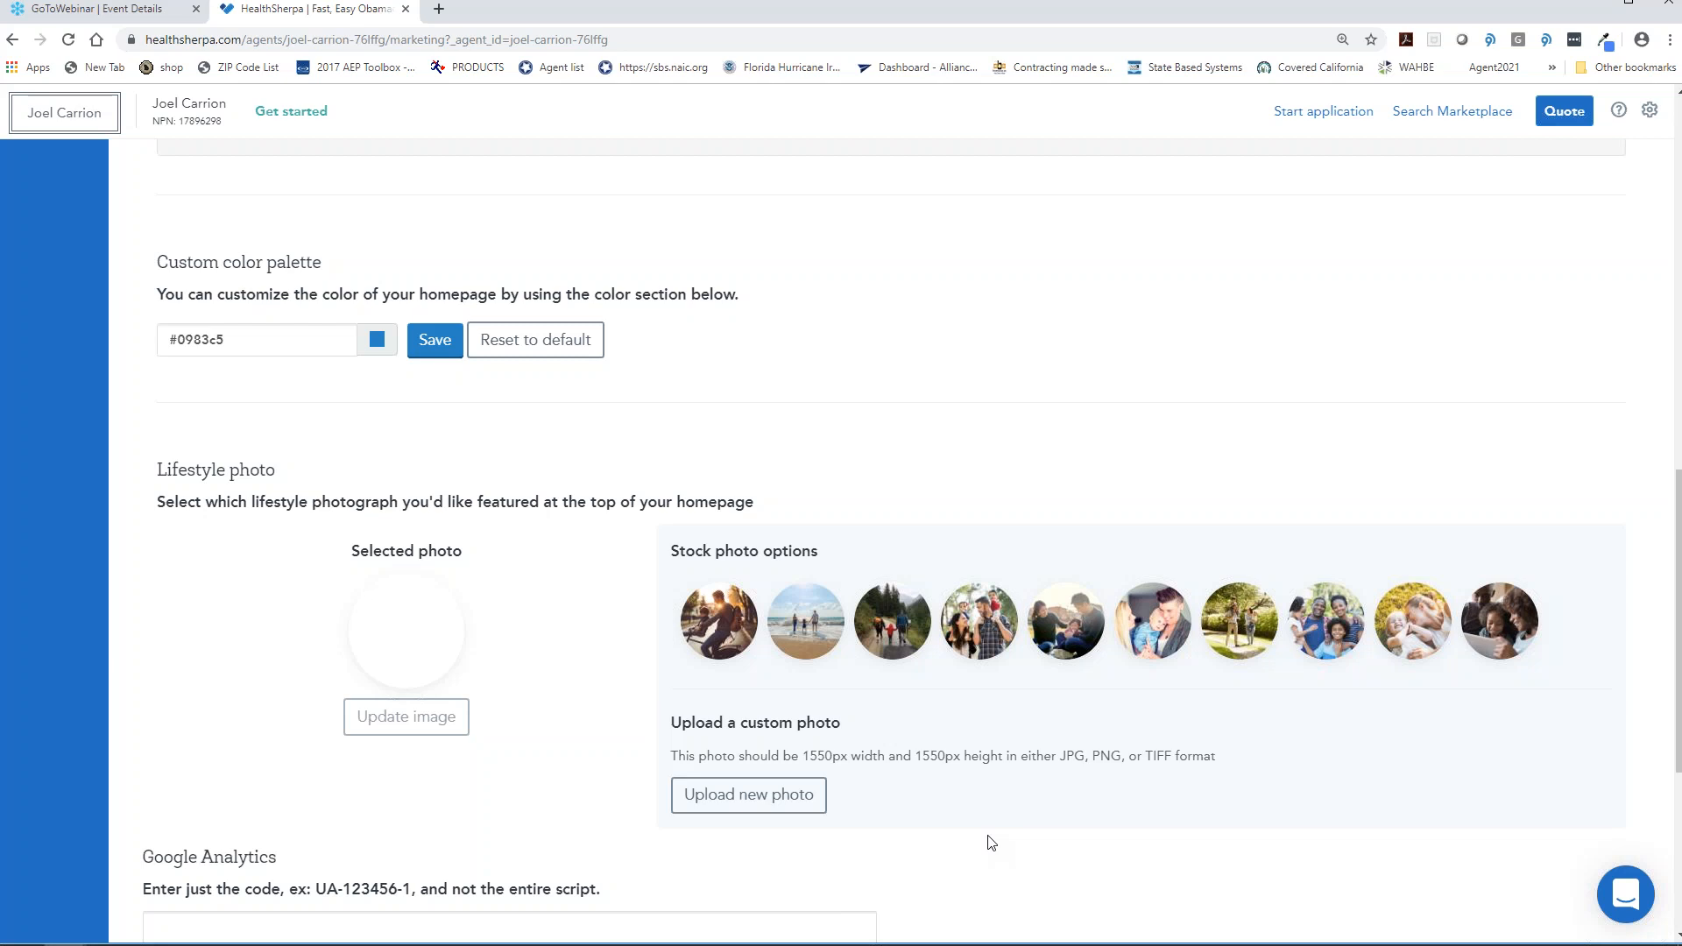
scroll(990, 842, down, 4)
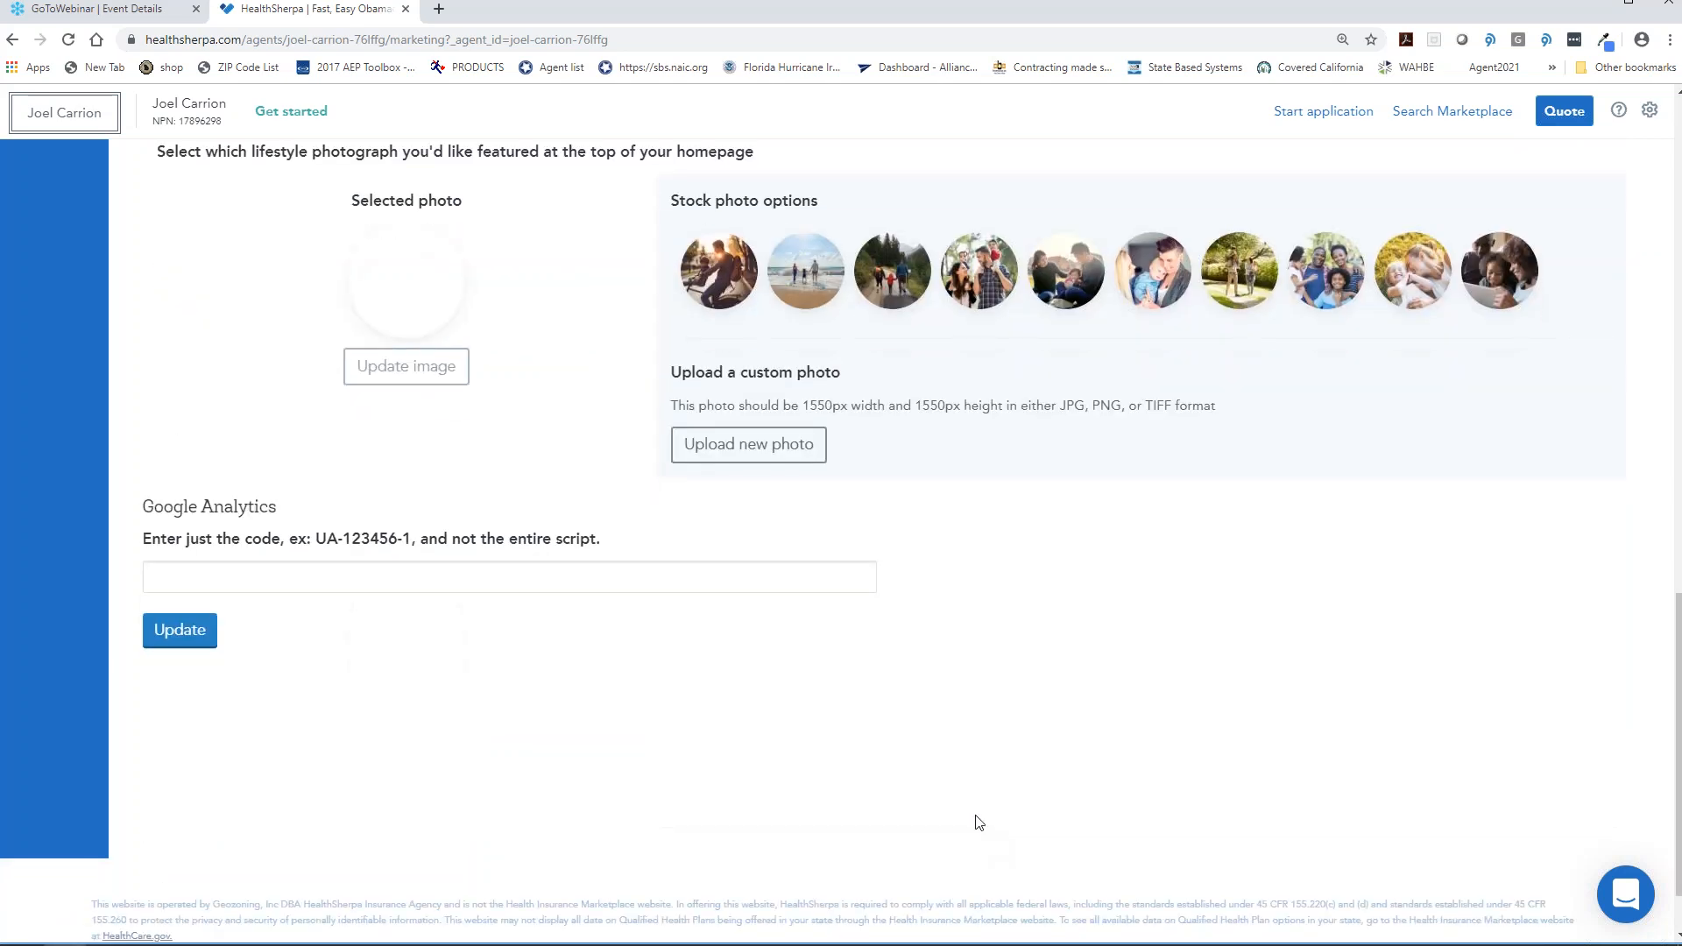
scroll(972, 818, up, 15)
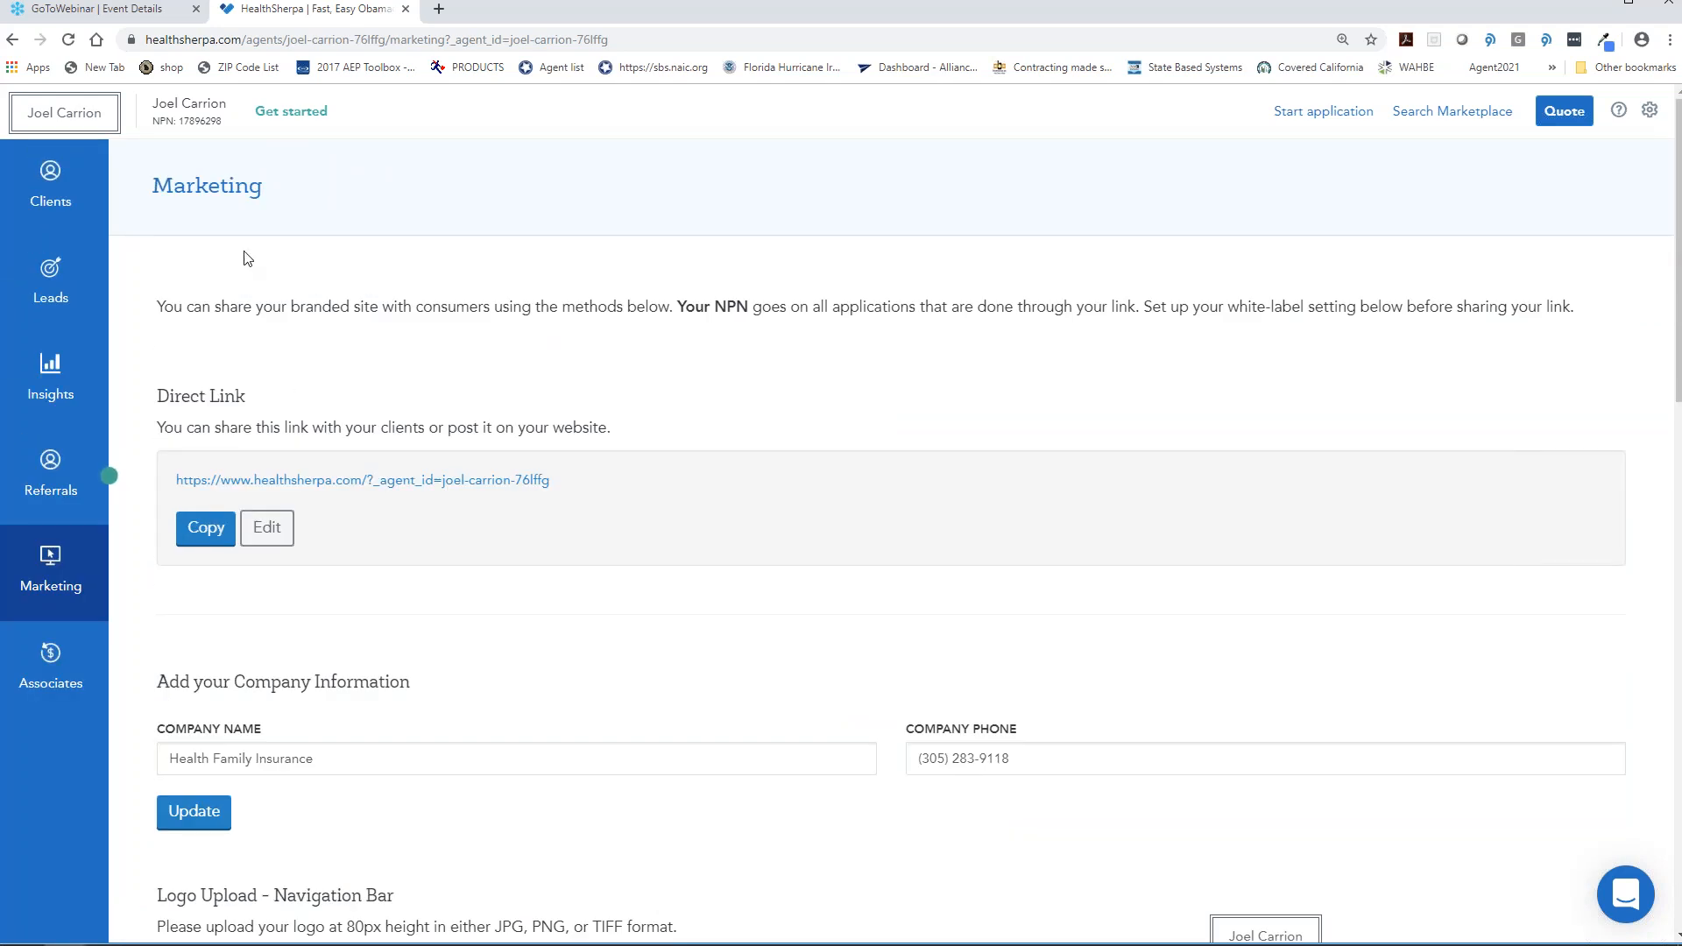
click(101, 186)
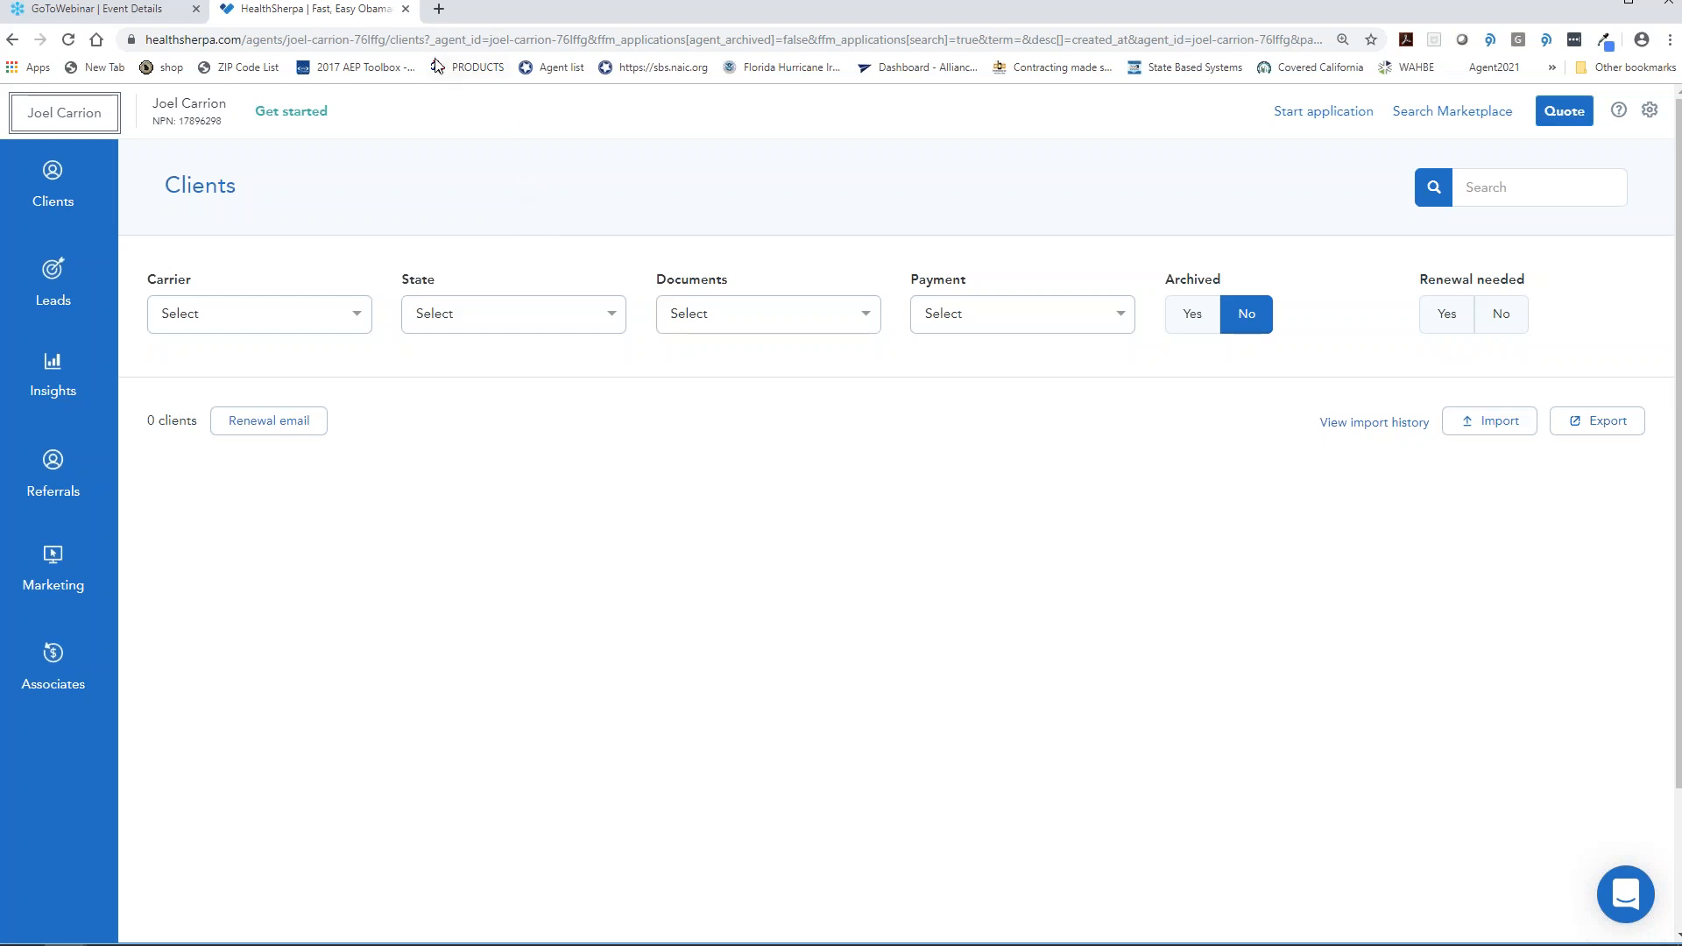
- Open the search for an existing Marketplace application
click(1439, 119)
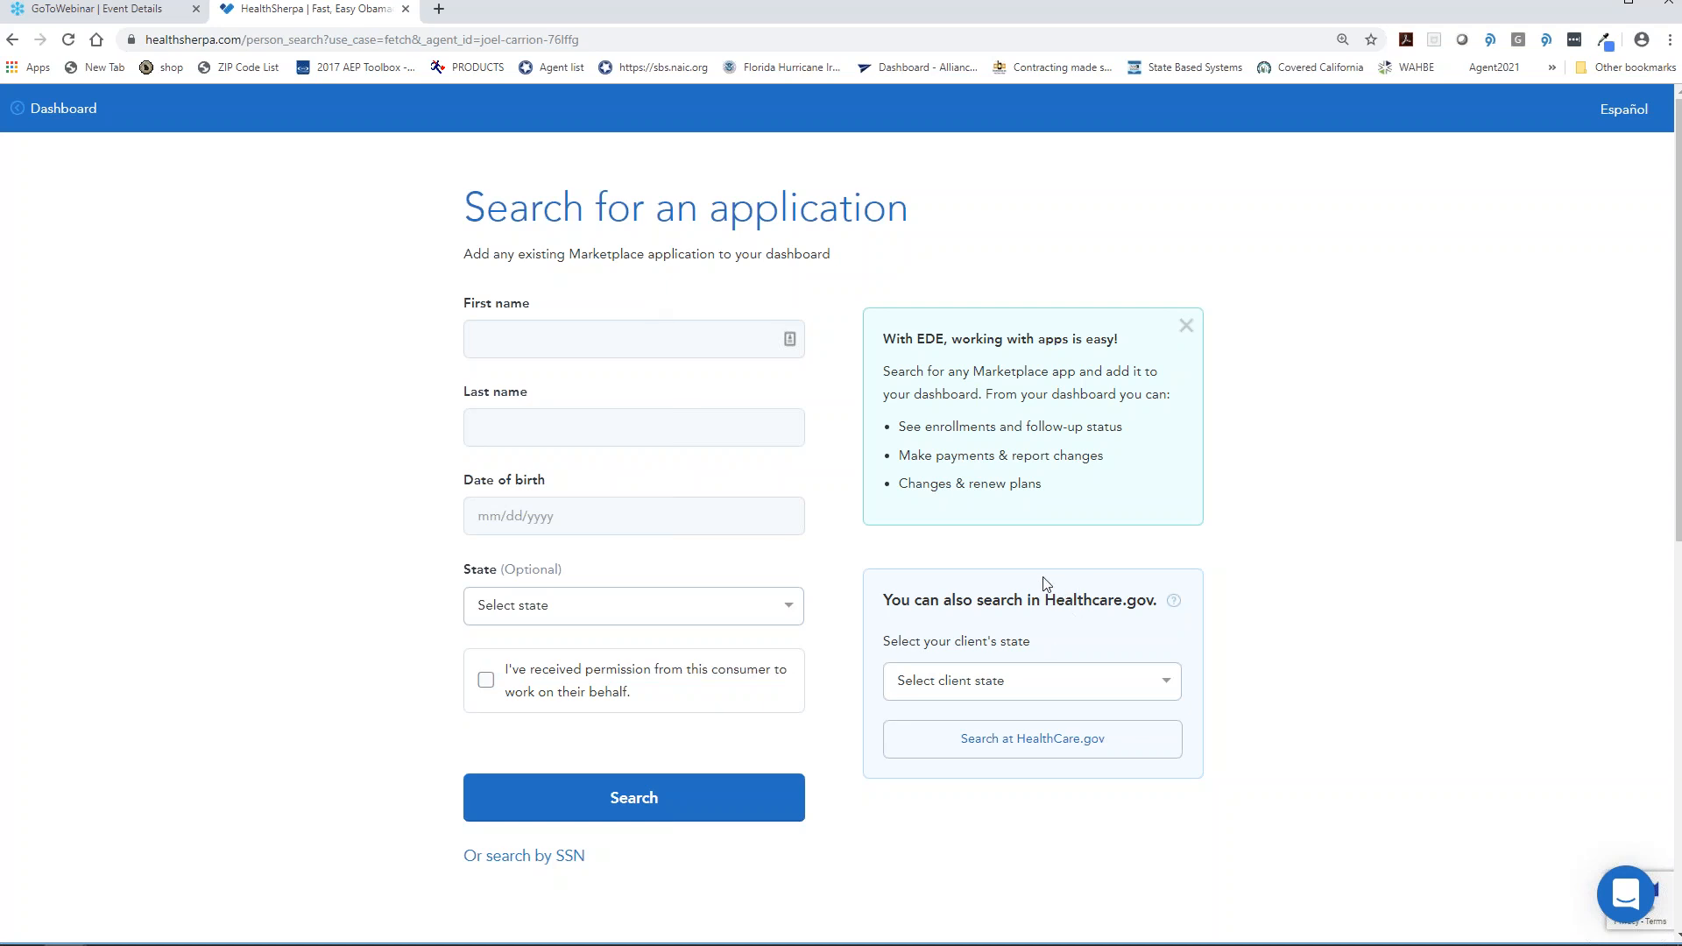
- Switch the Marketplace application search to look up the client by Social Security Number
scroll(1043, 582, down, 1)
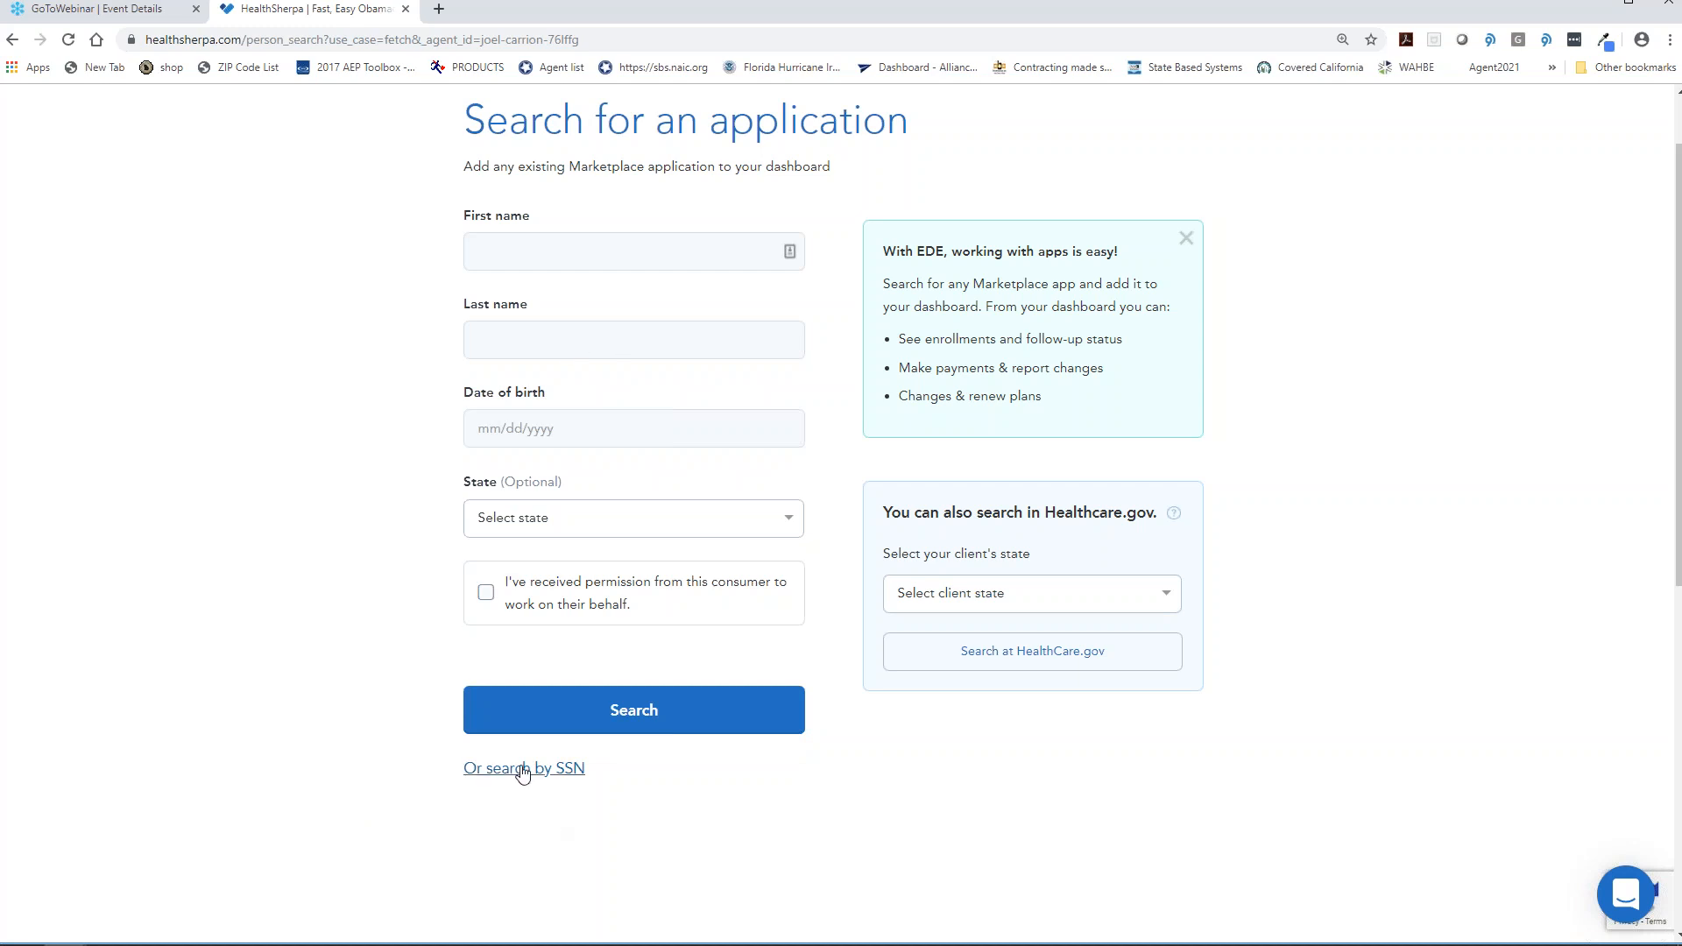
click(555, 769)
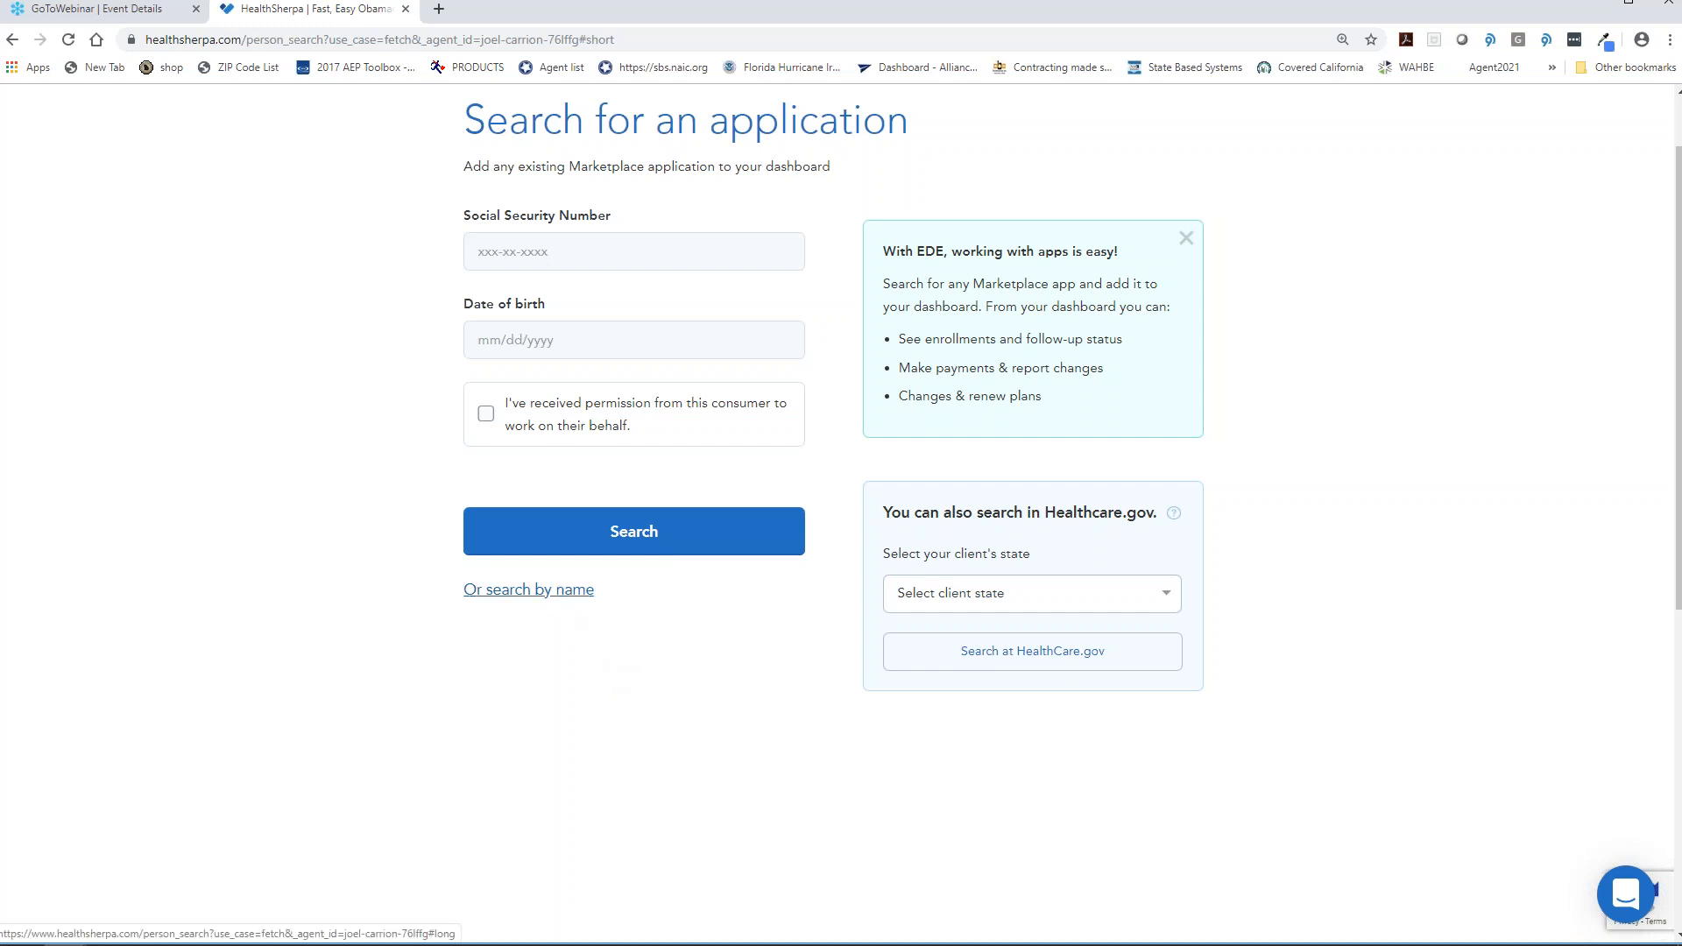
- Return the application search to name and birth-date lookup, ready to enter the first name
click(565, 590)
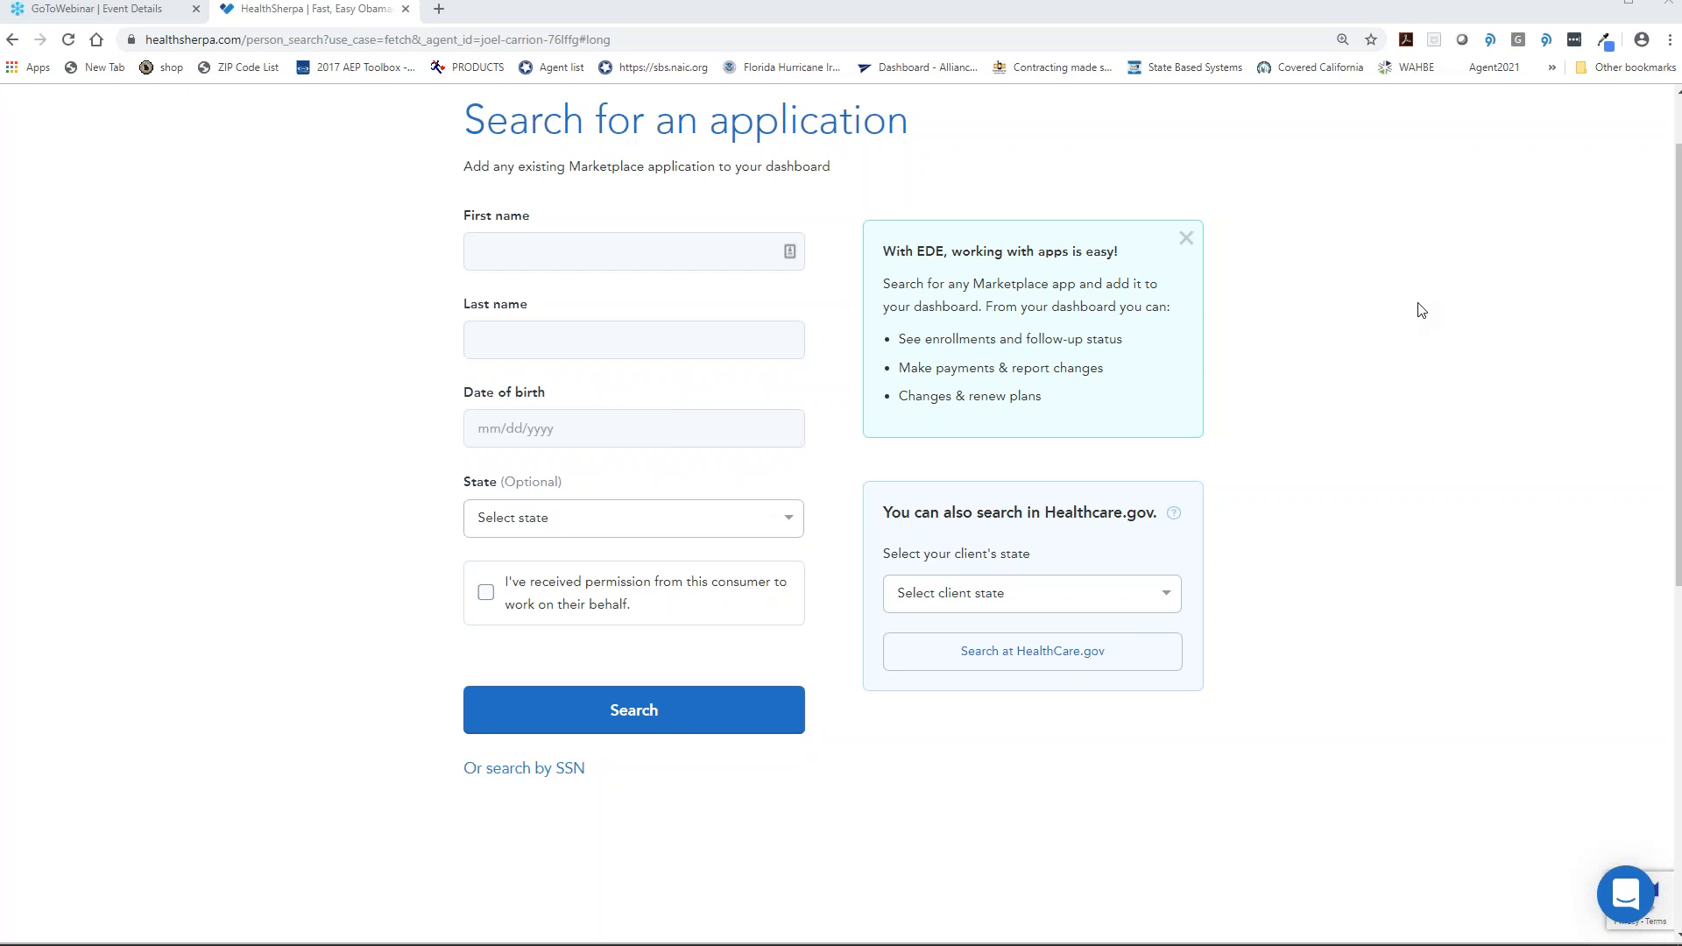
click(665, 252)
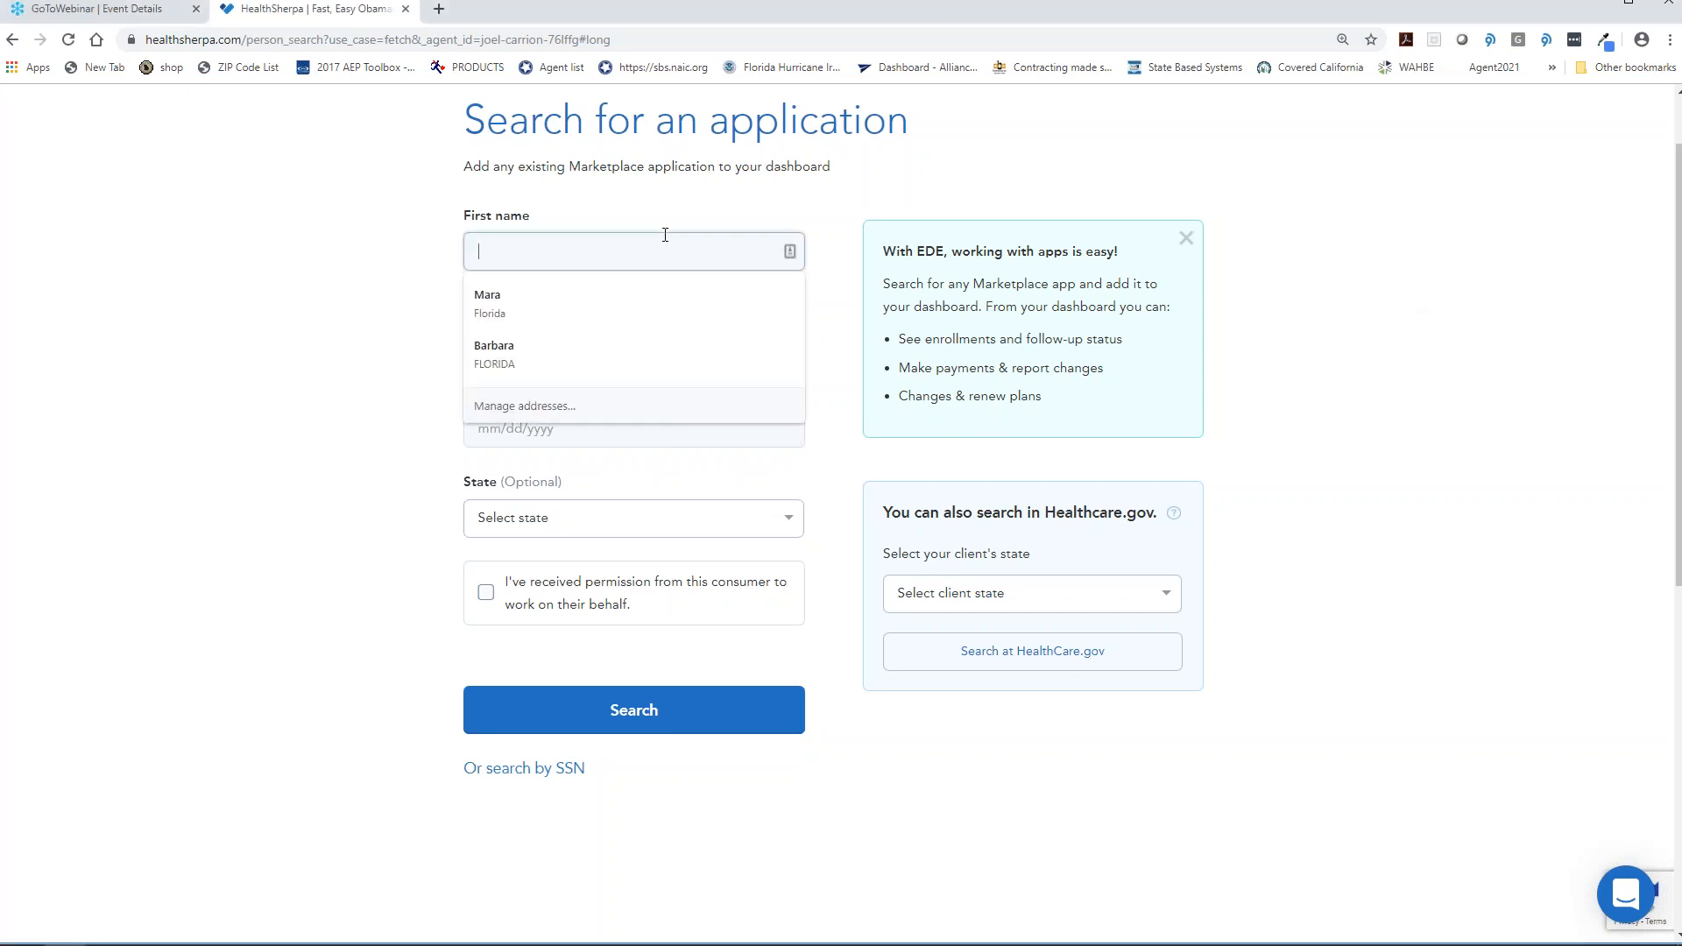
- Enter the client's first name, last name and date of birth in the search form
key(BackSpace)
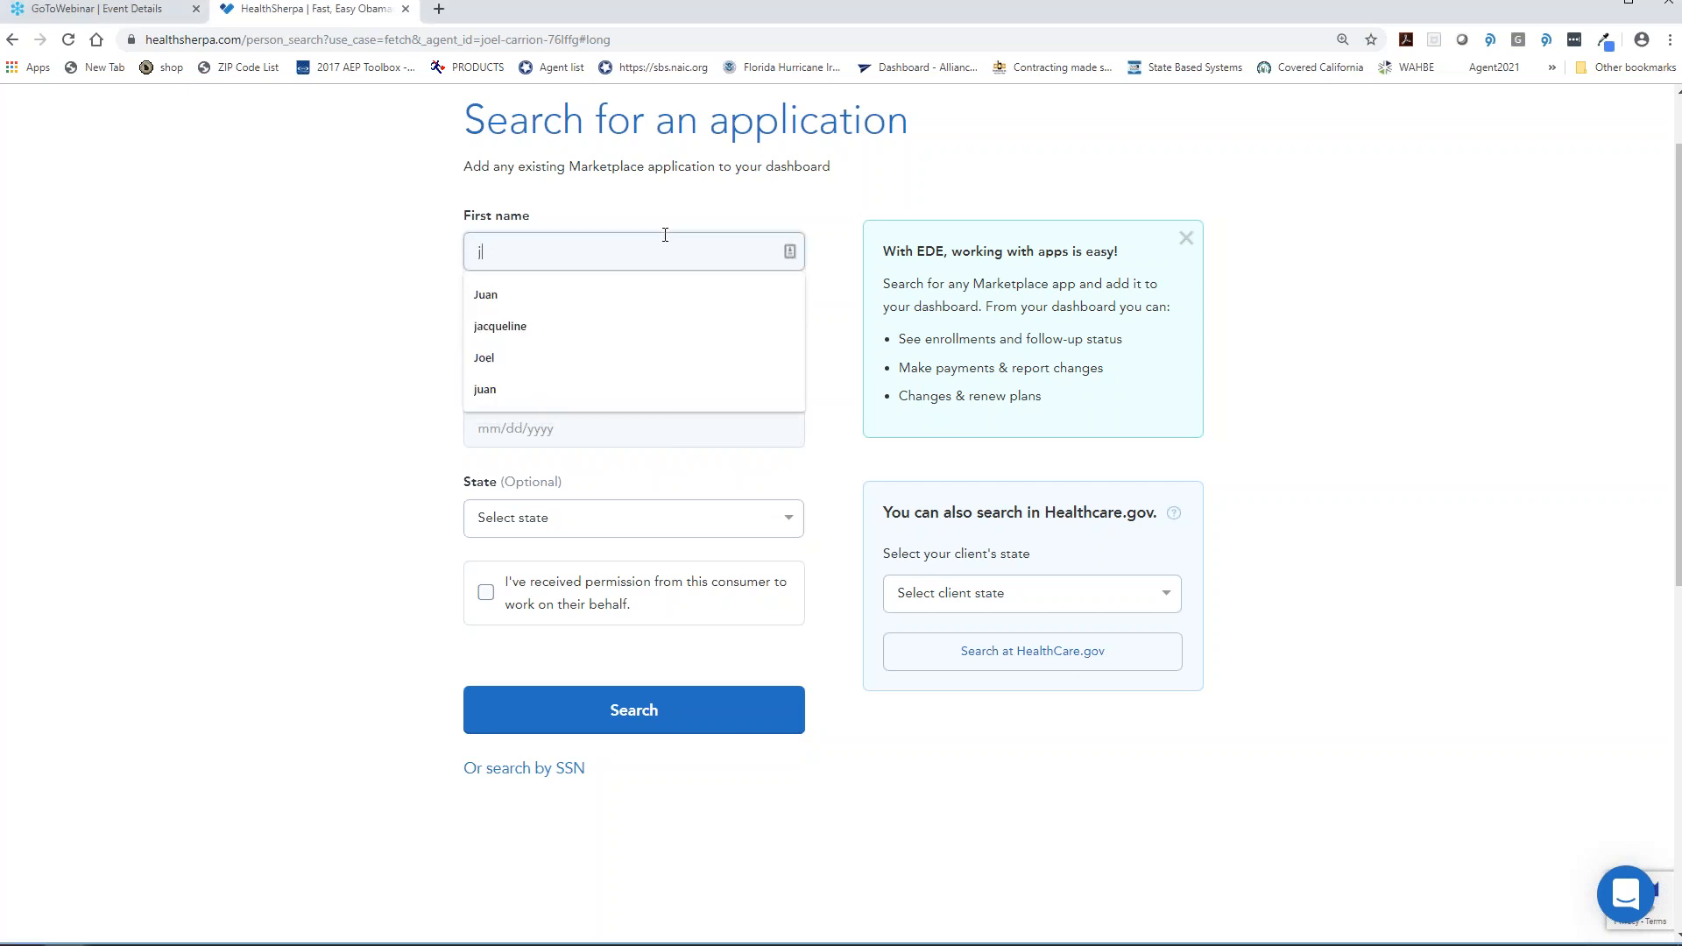
key(Tab)
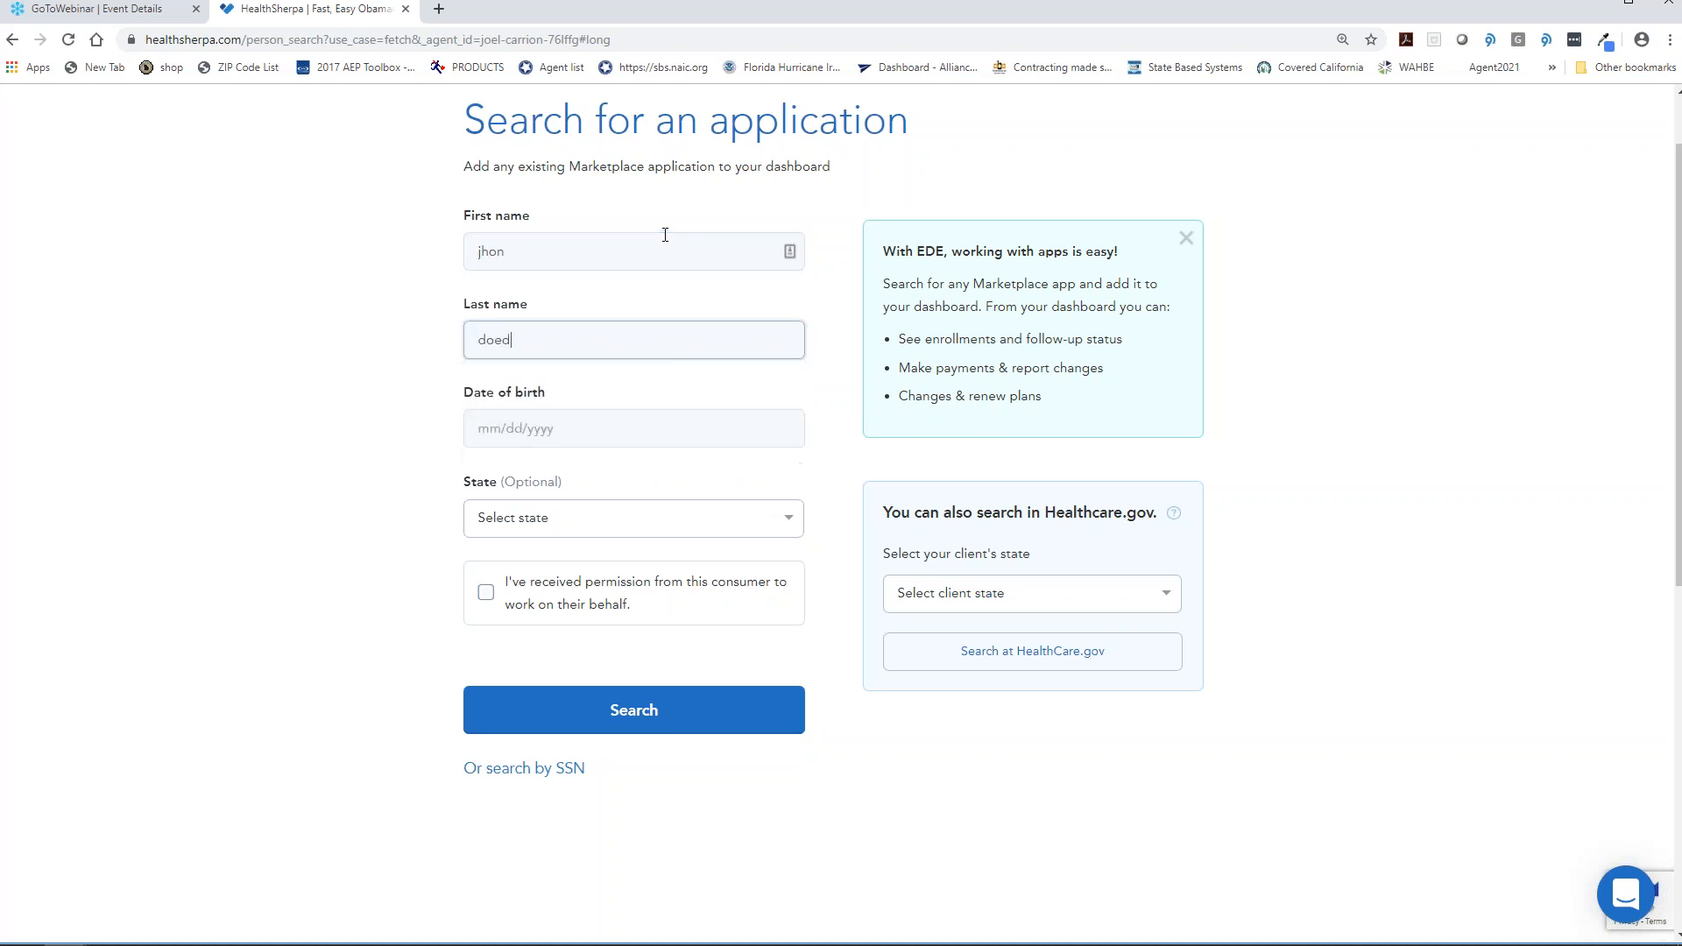
key(Tab)
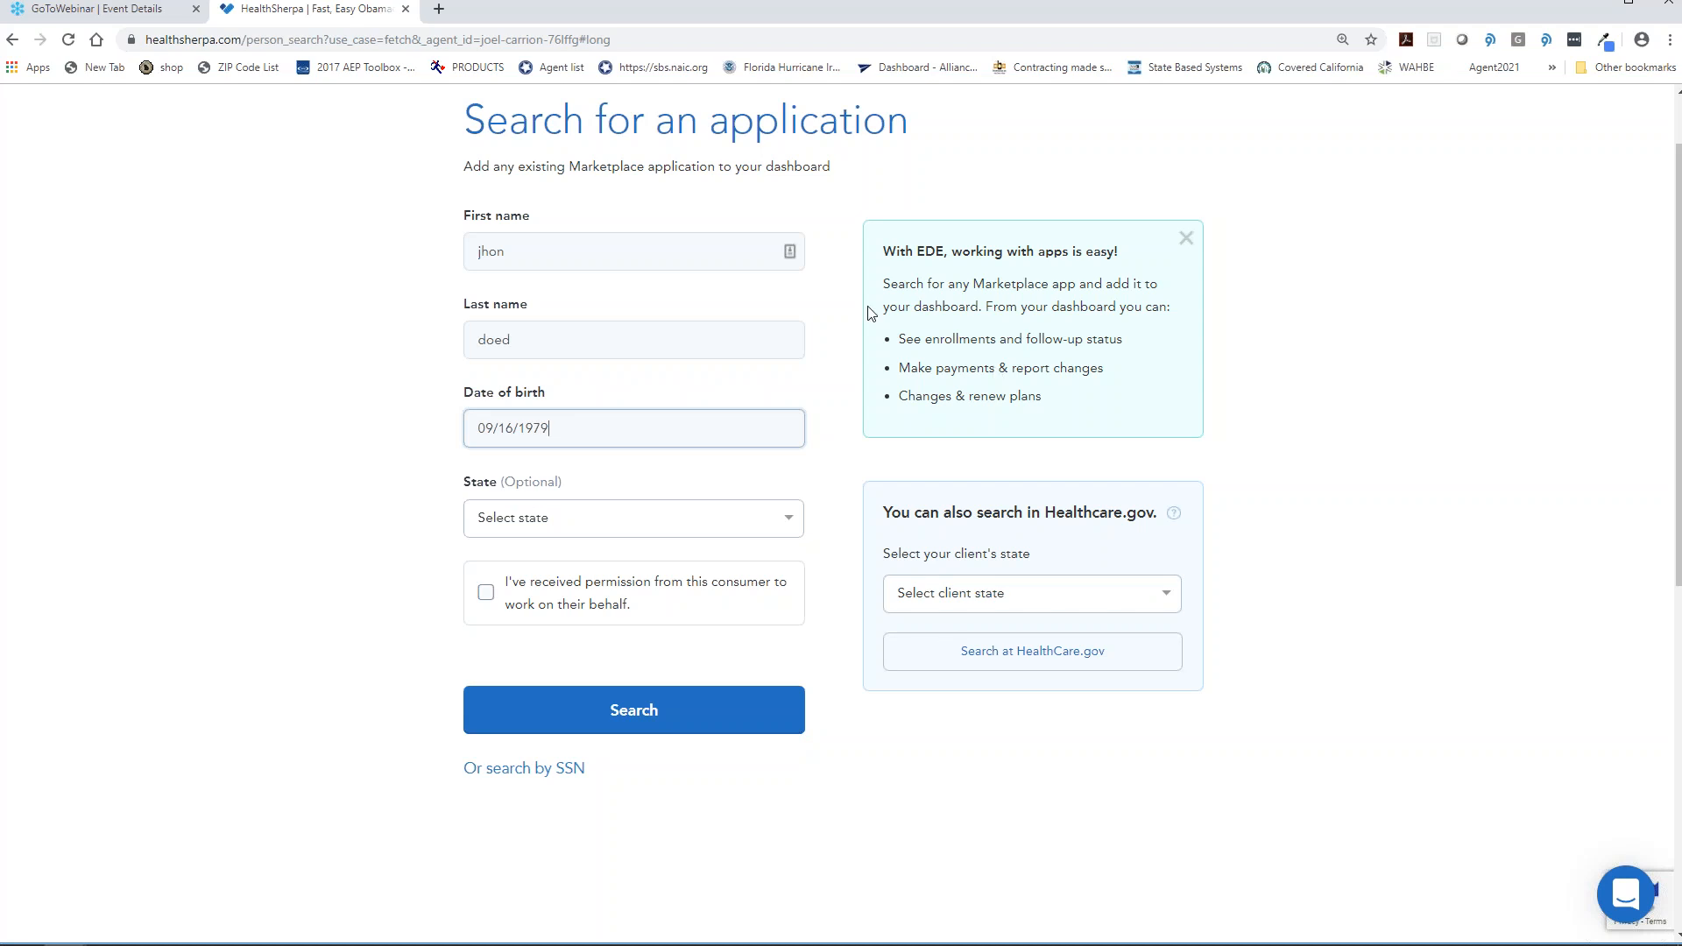
click(258, 414)
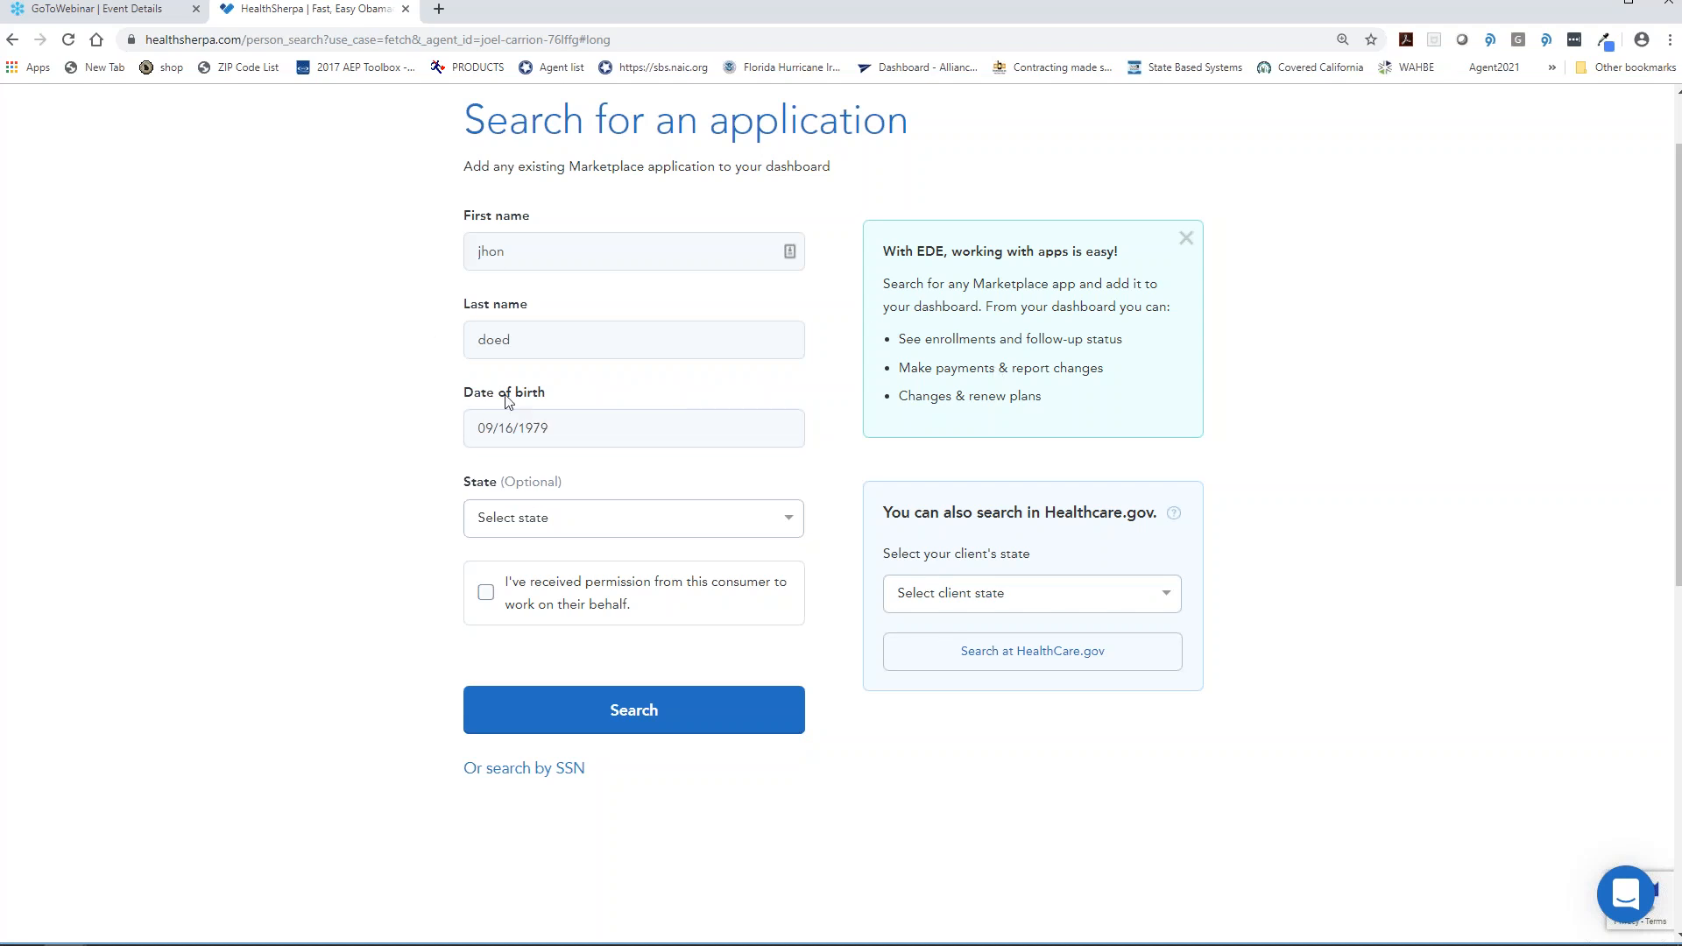
- Confirm permission to act for the consumer and run the search, which finds no results
drag(523, 256, 361, 256)
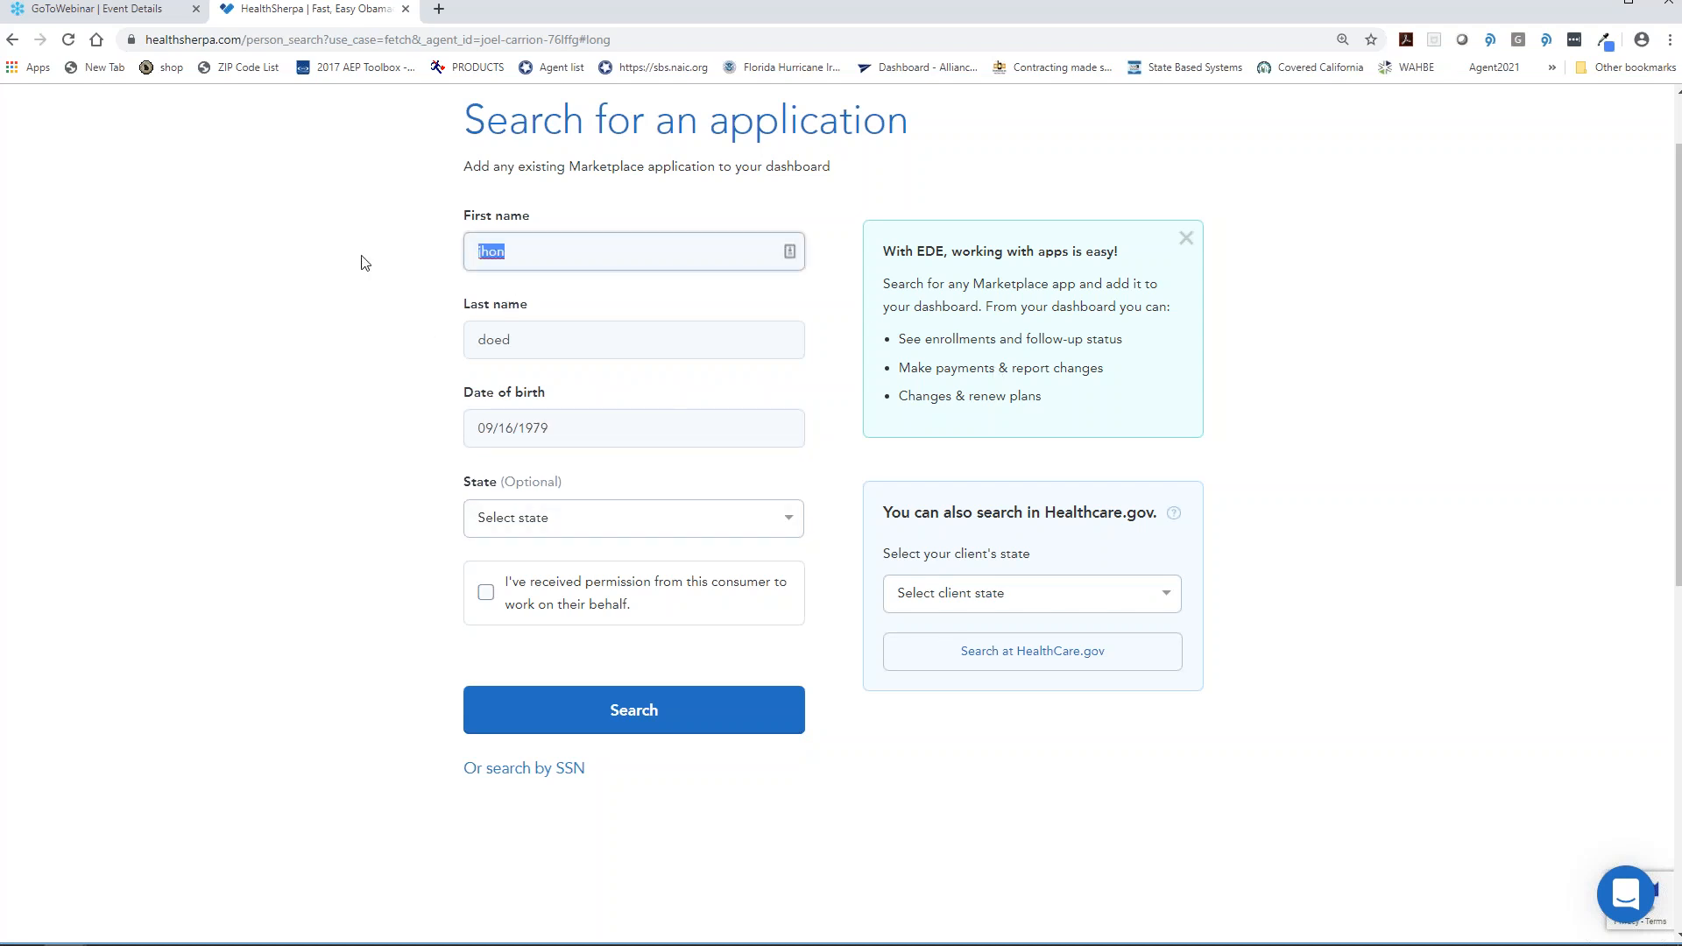
click(487, 595)
click(552, 694)
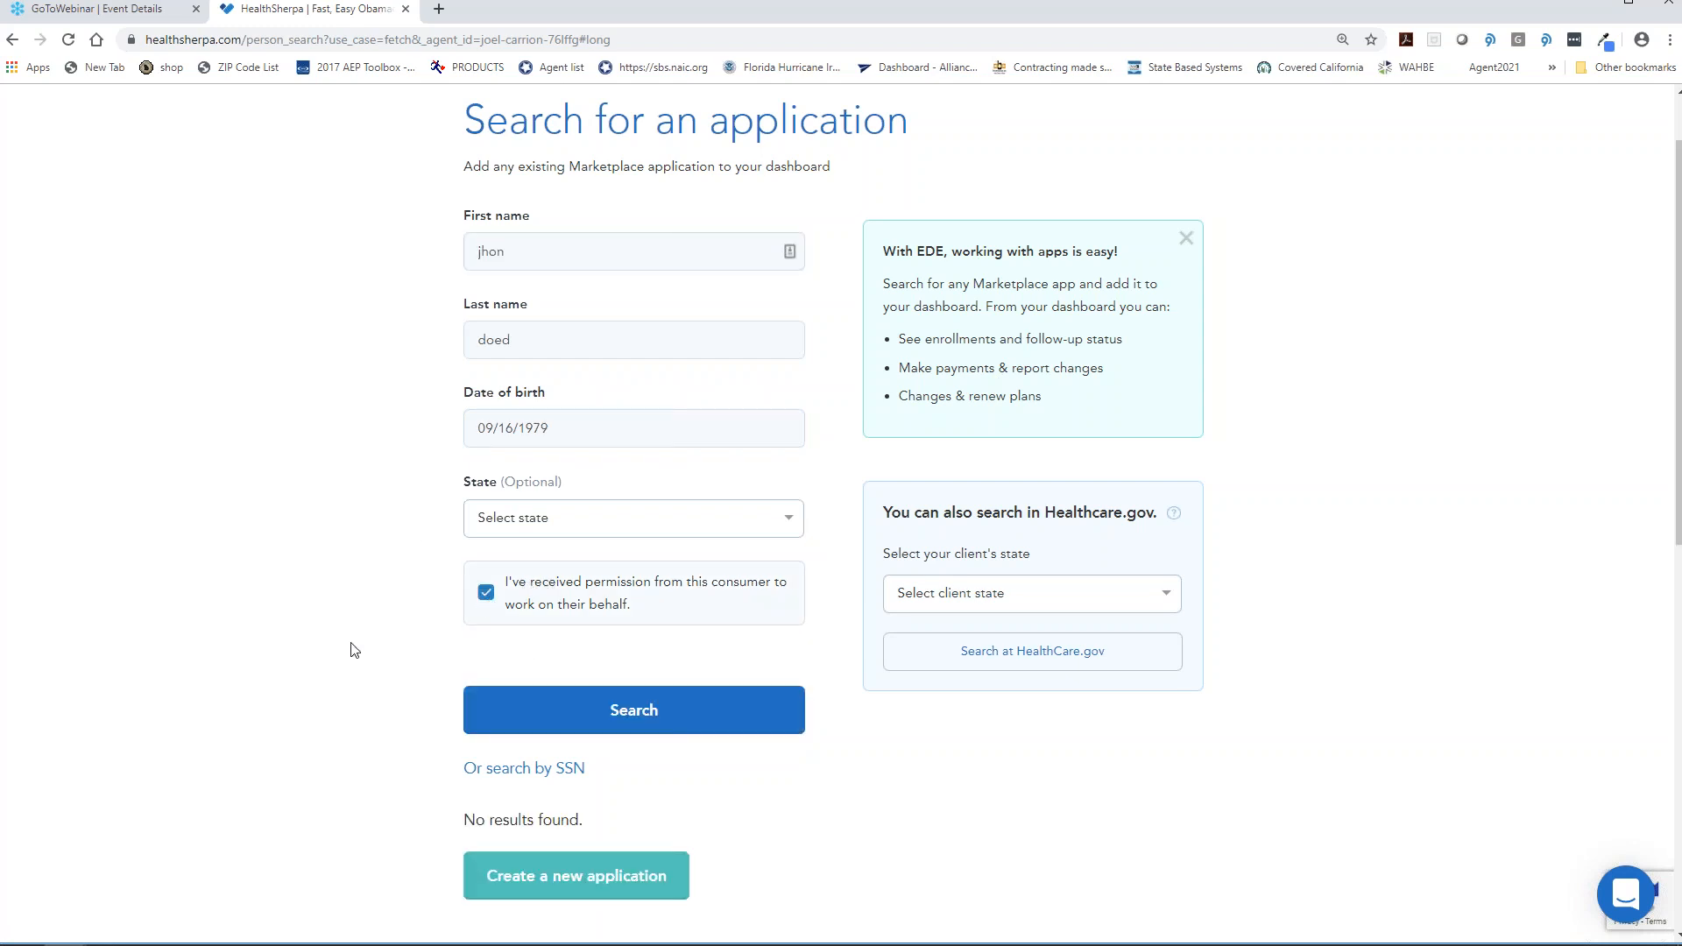
- Replace the misspelled first name with the client's correct first name
scroll(350, 650, down, 5)
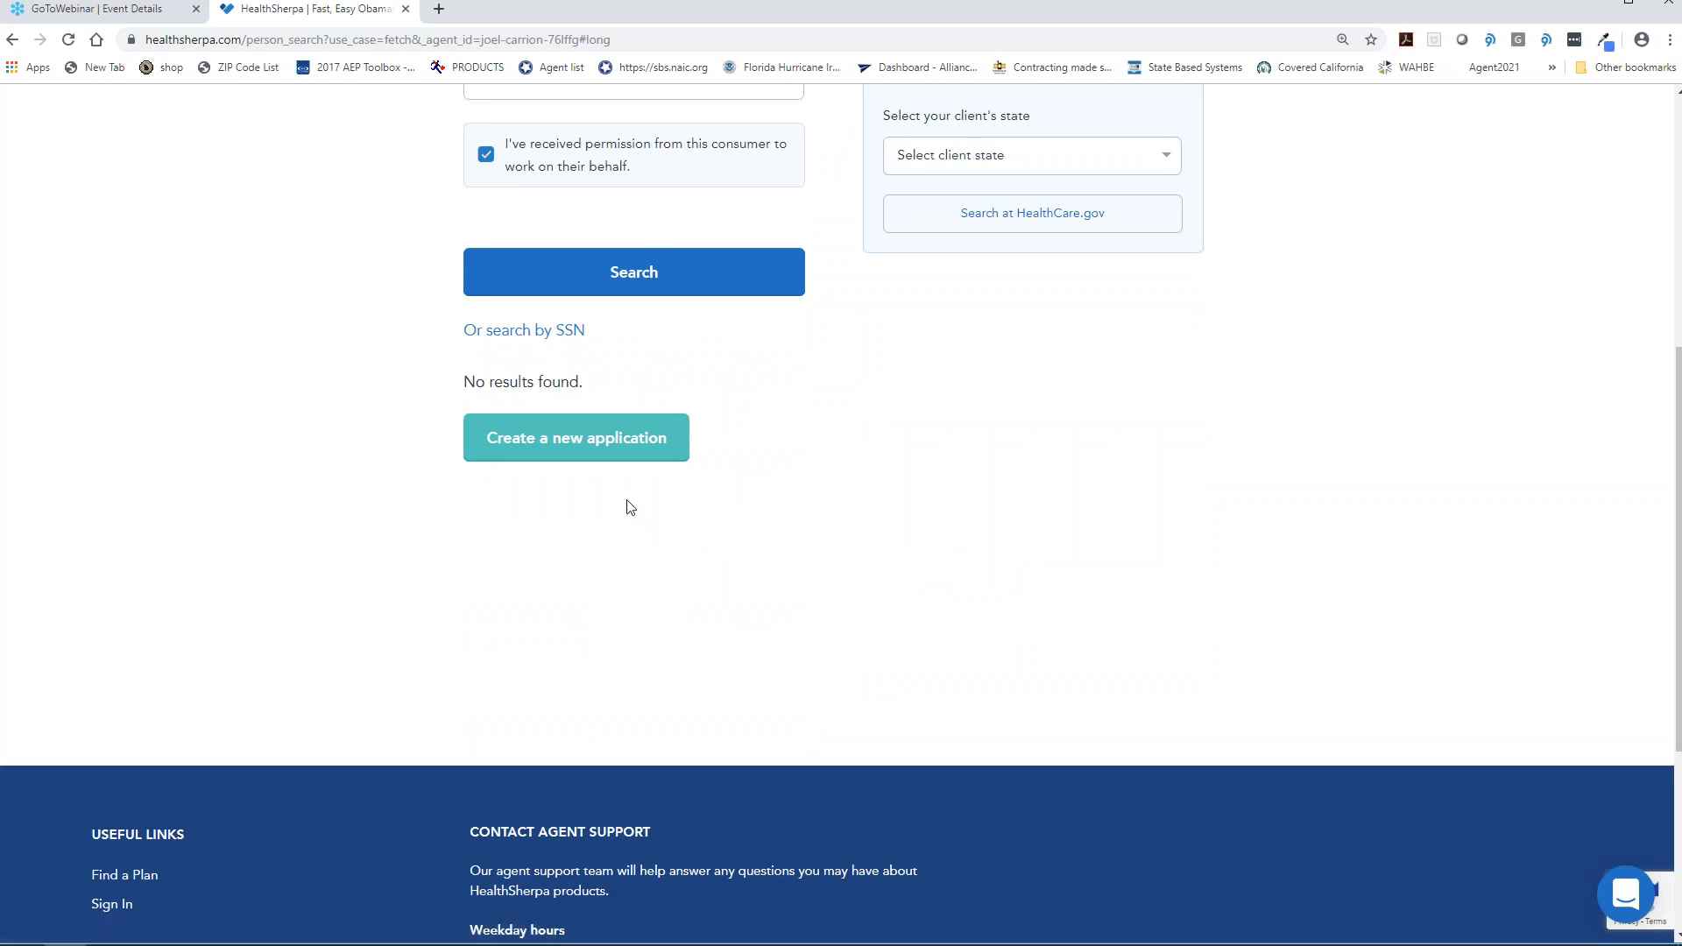
scroll(627, 504, up, 6)
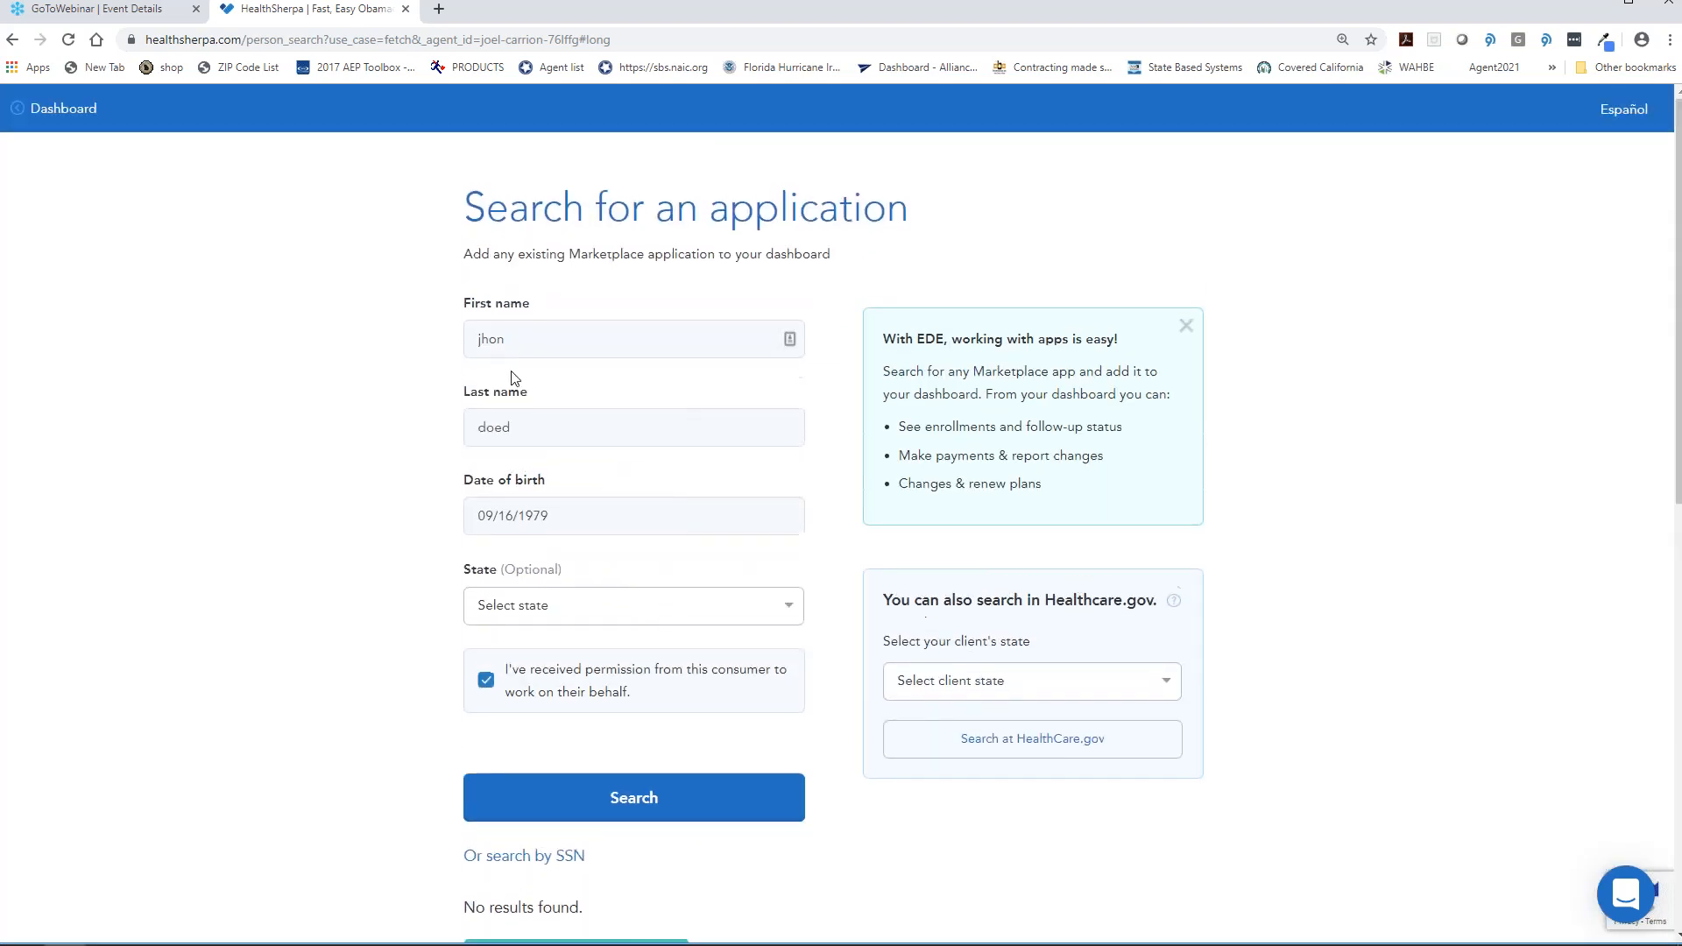
drag(511, 338, 403, 339)
text(john)
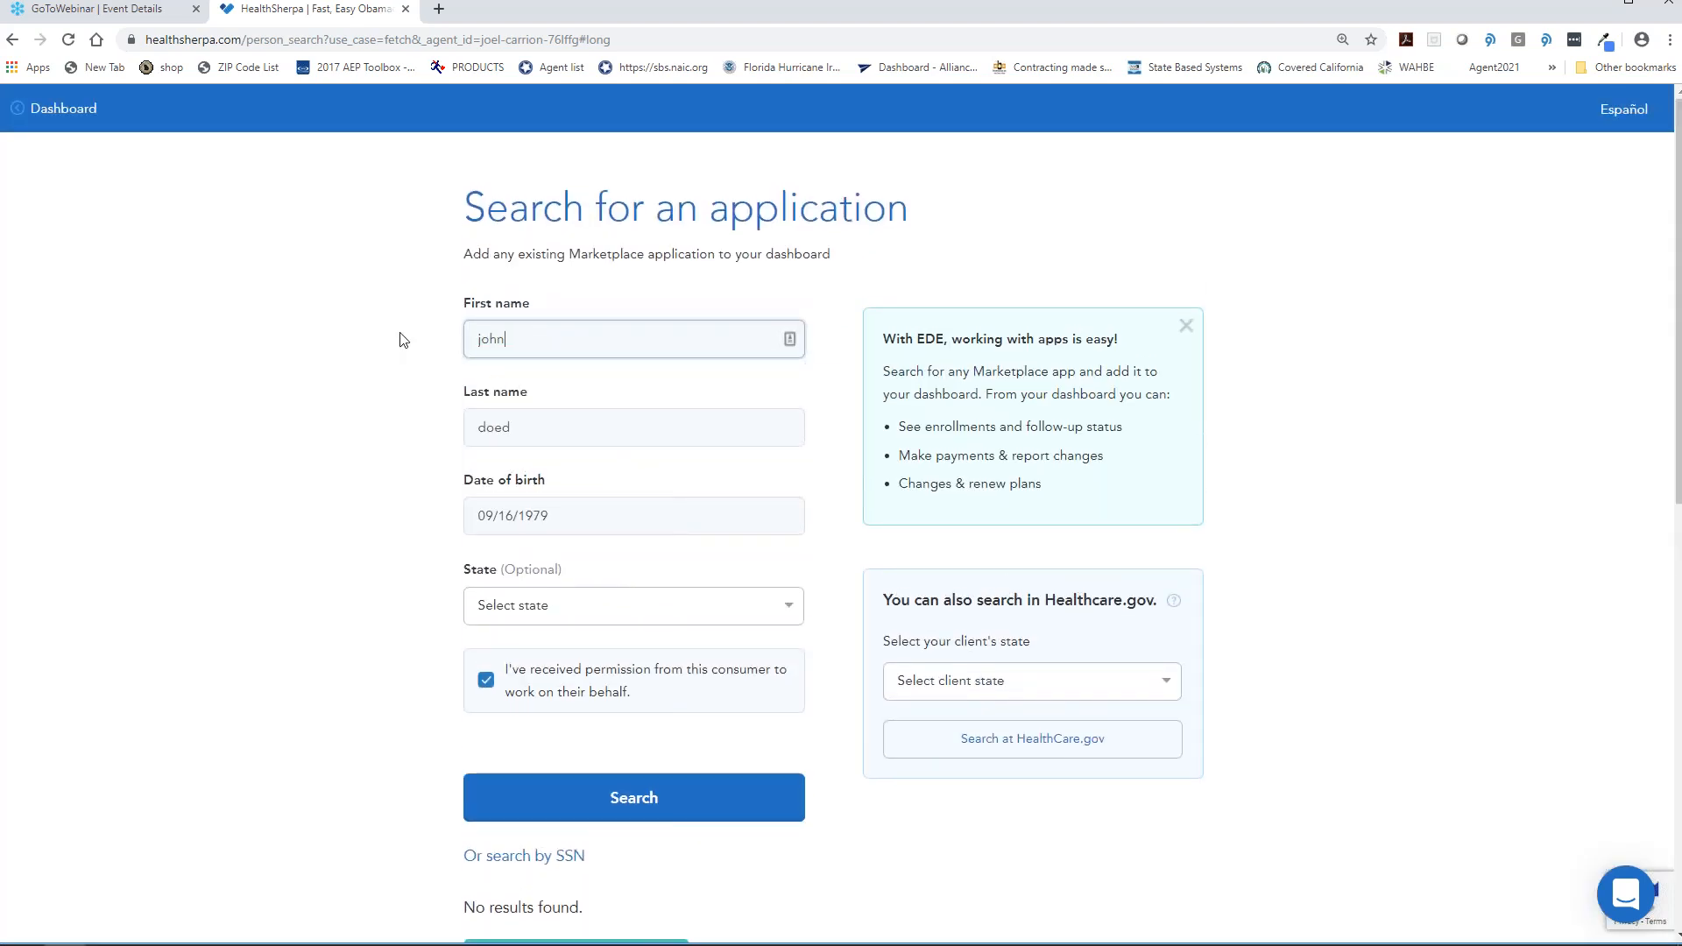
- Rerun the search and add the matching 2019 Marketplace application to clients
scroll(405, 292, down, 5)
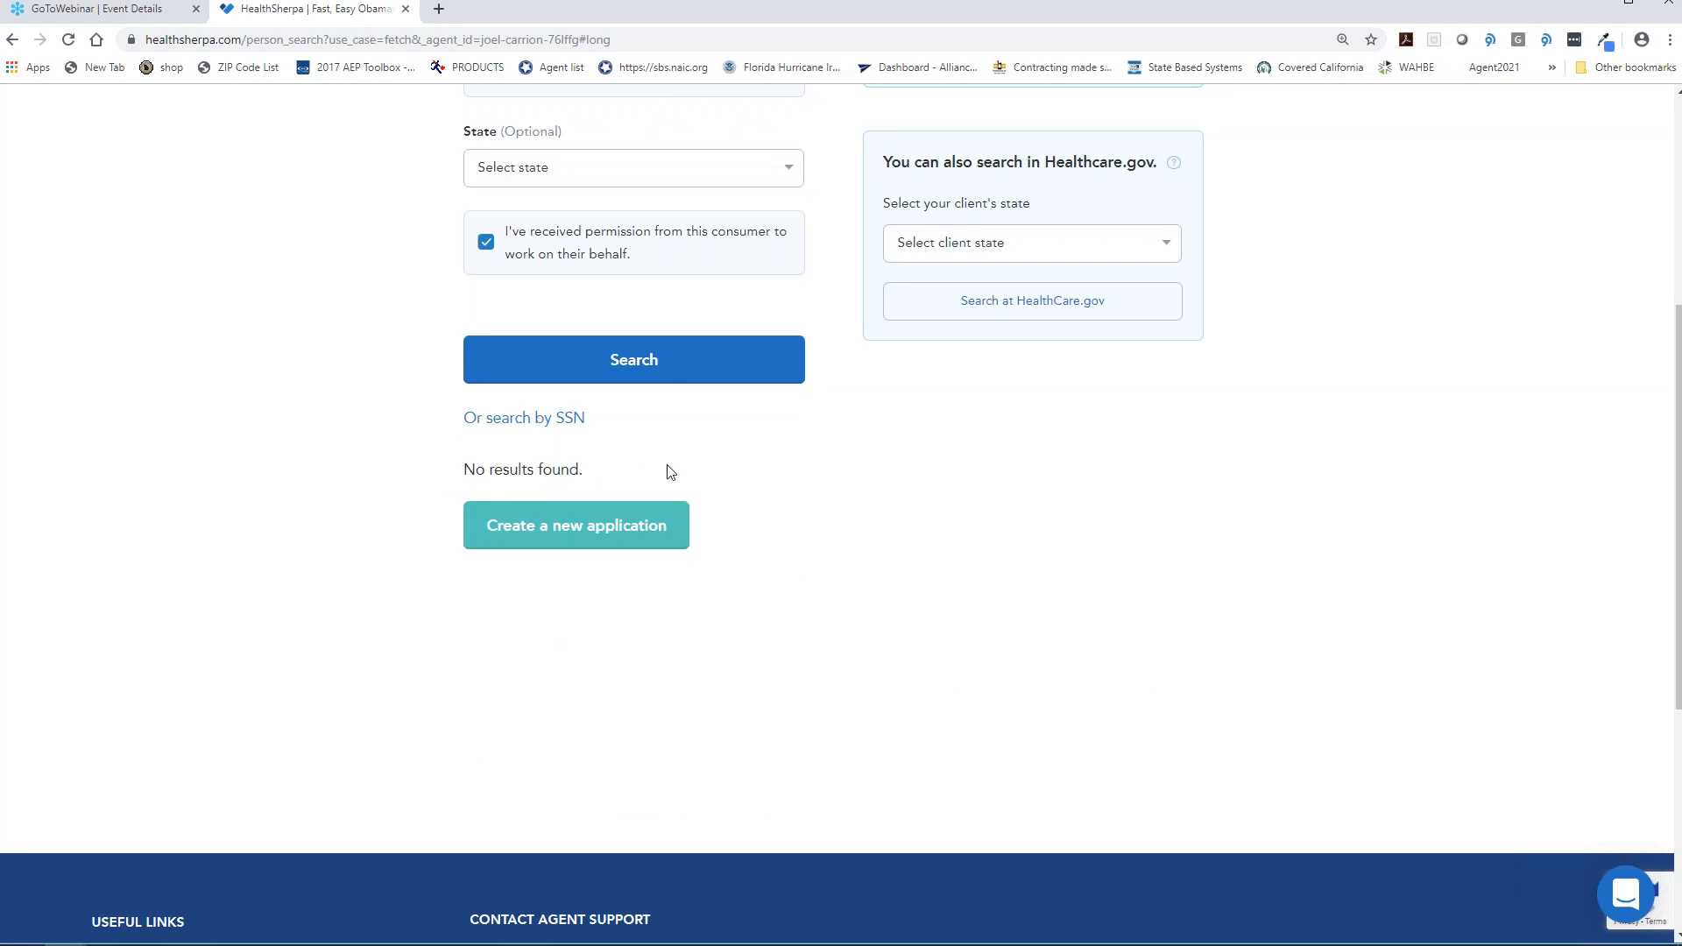
scroll(687, 469, up, 3)
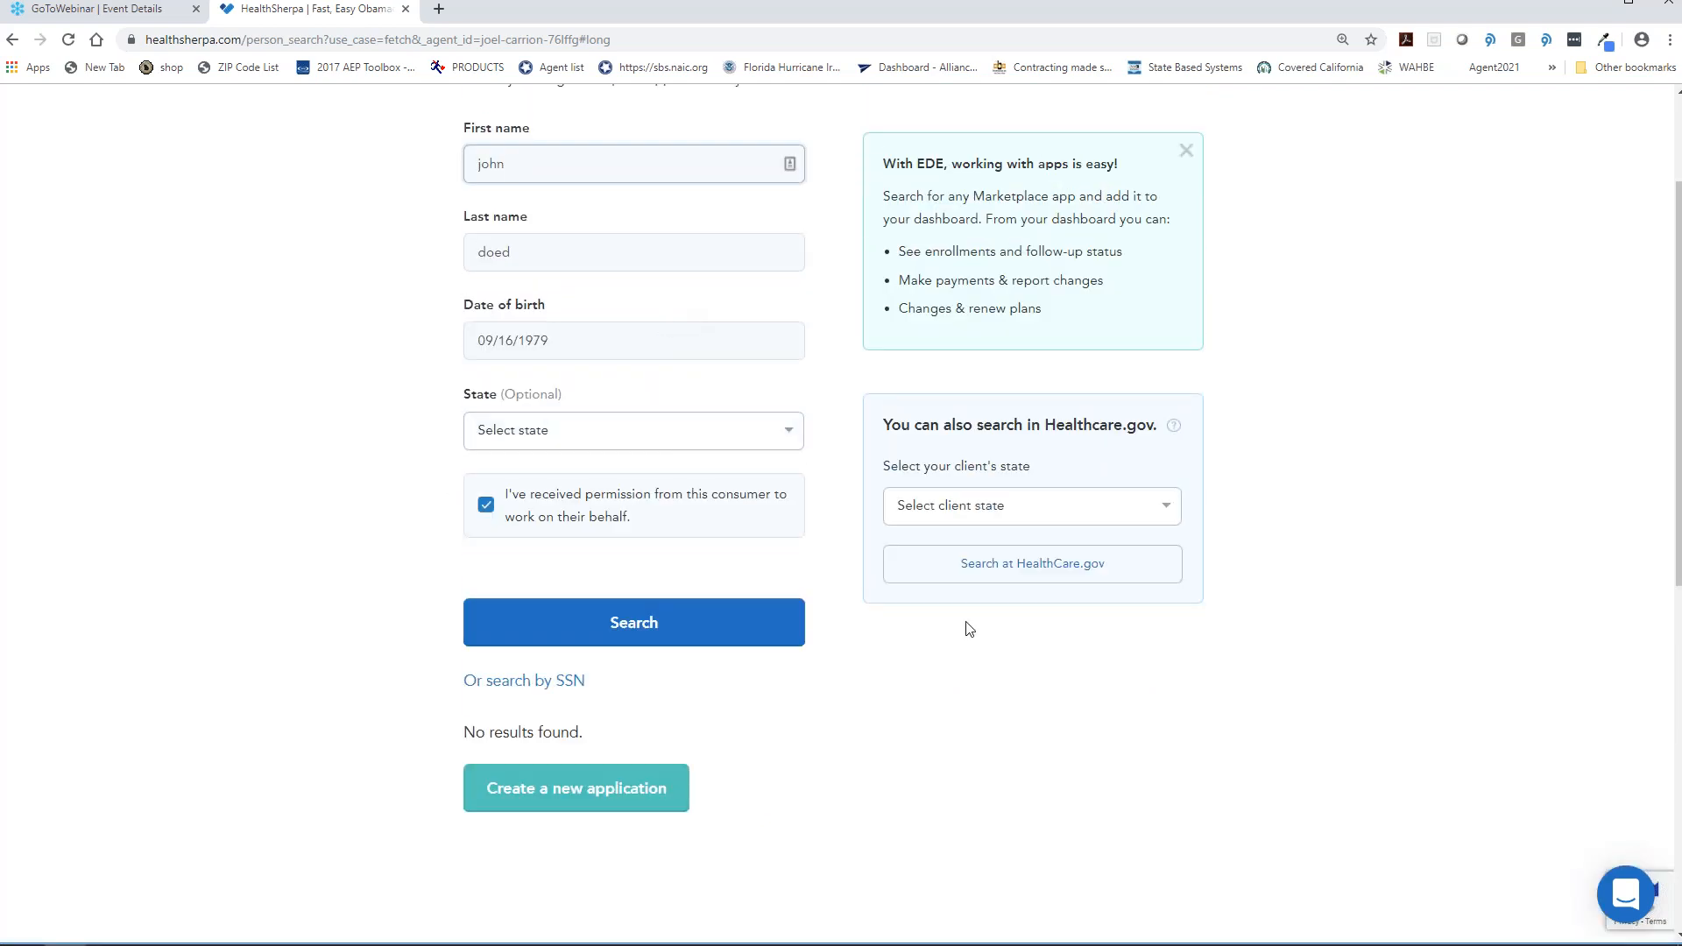
click(659, 621)
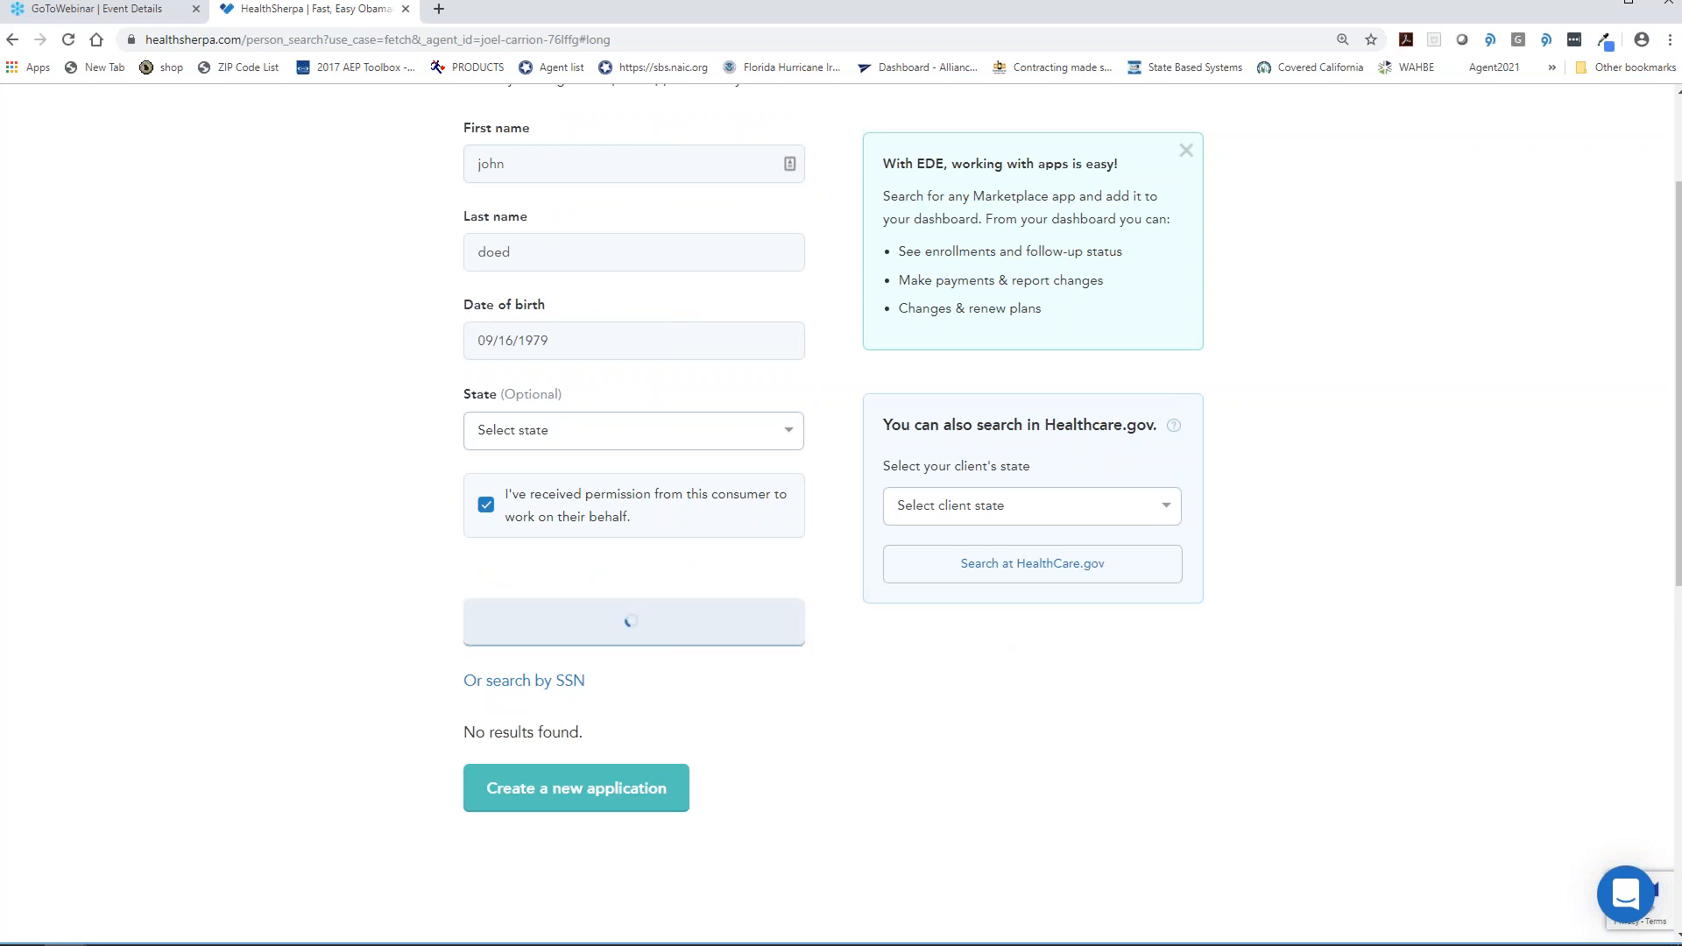
scroll(832, 508, down, 2)
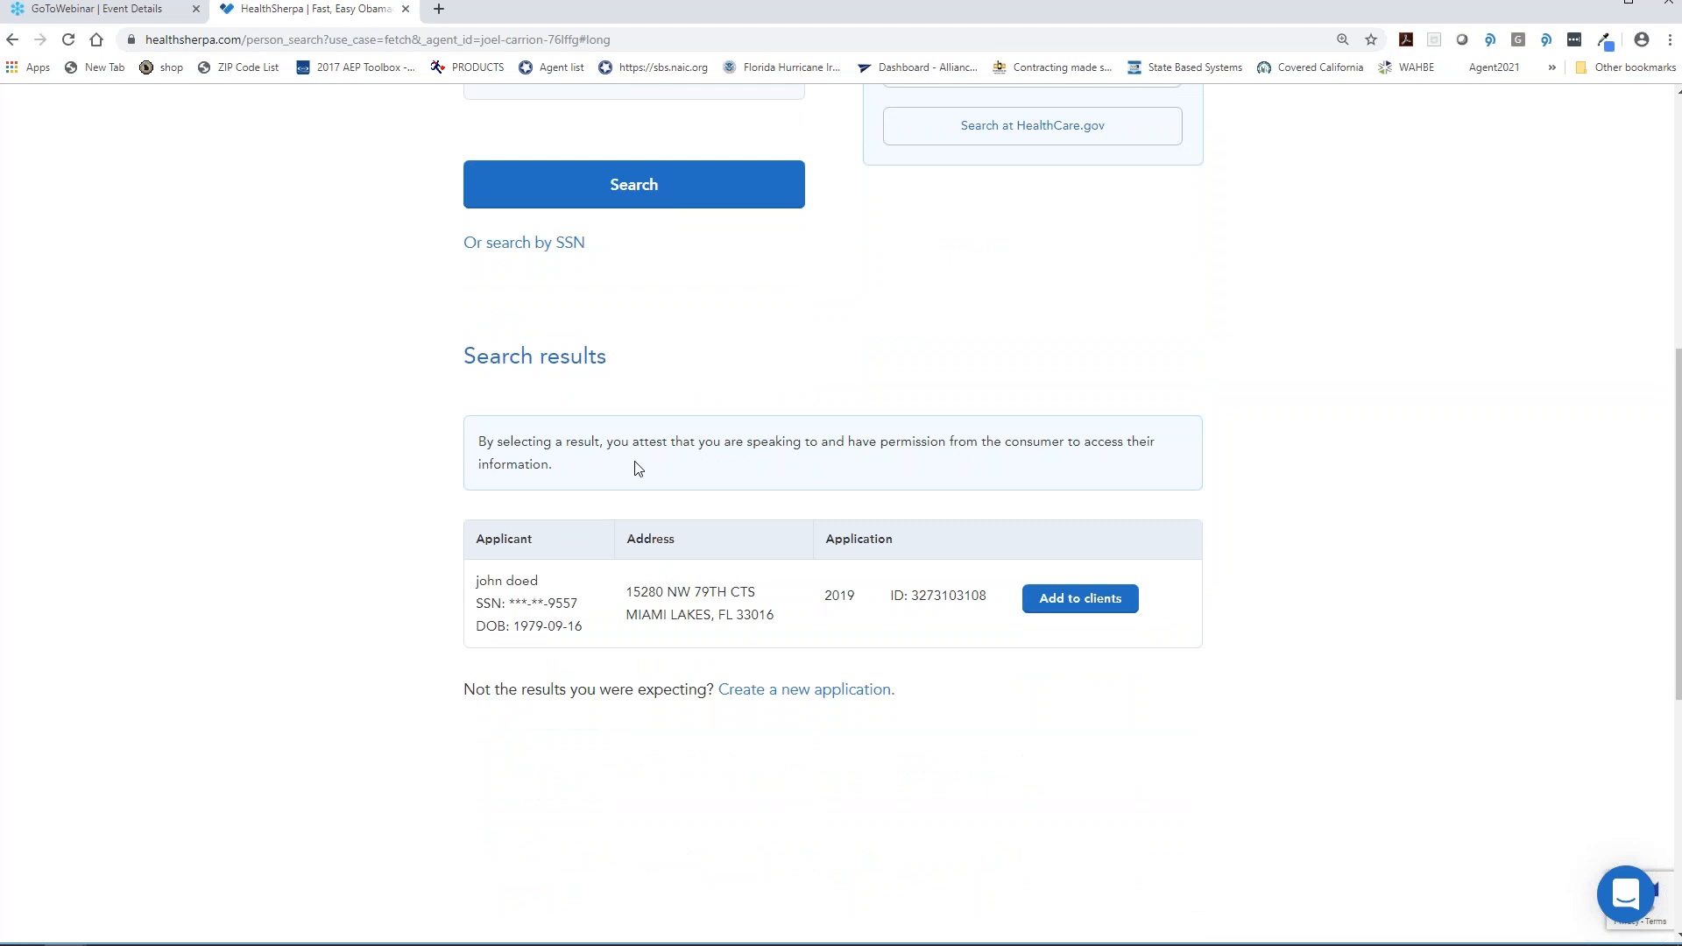
click(1078, 605)
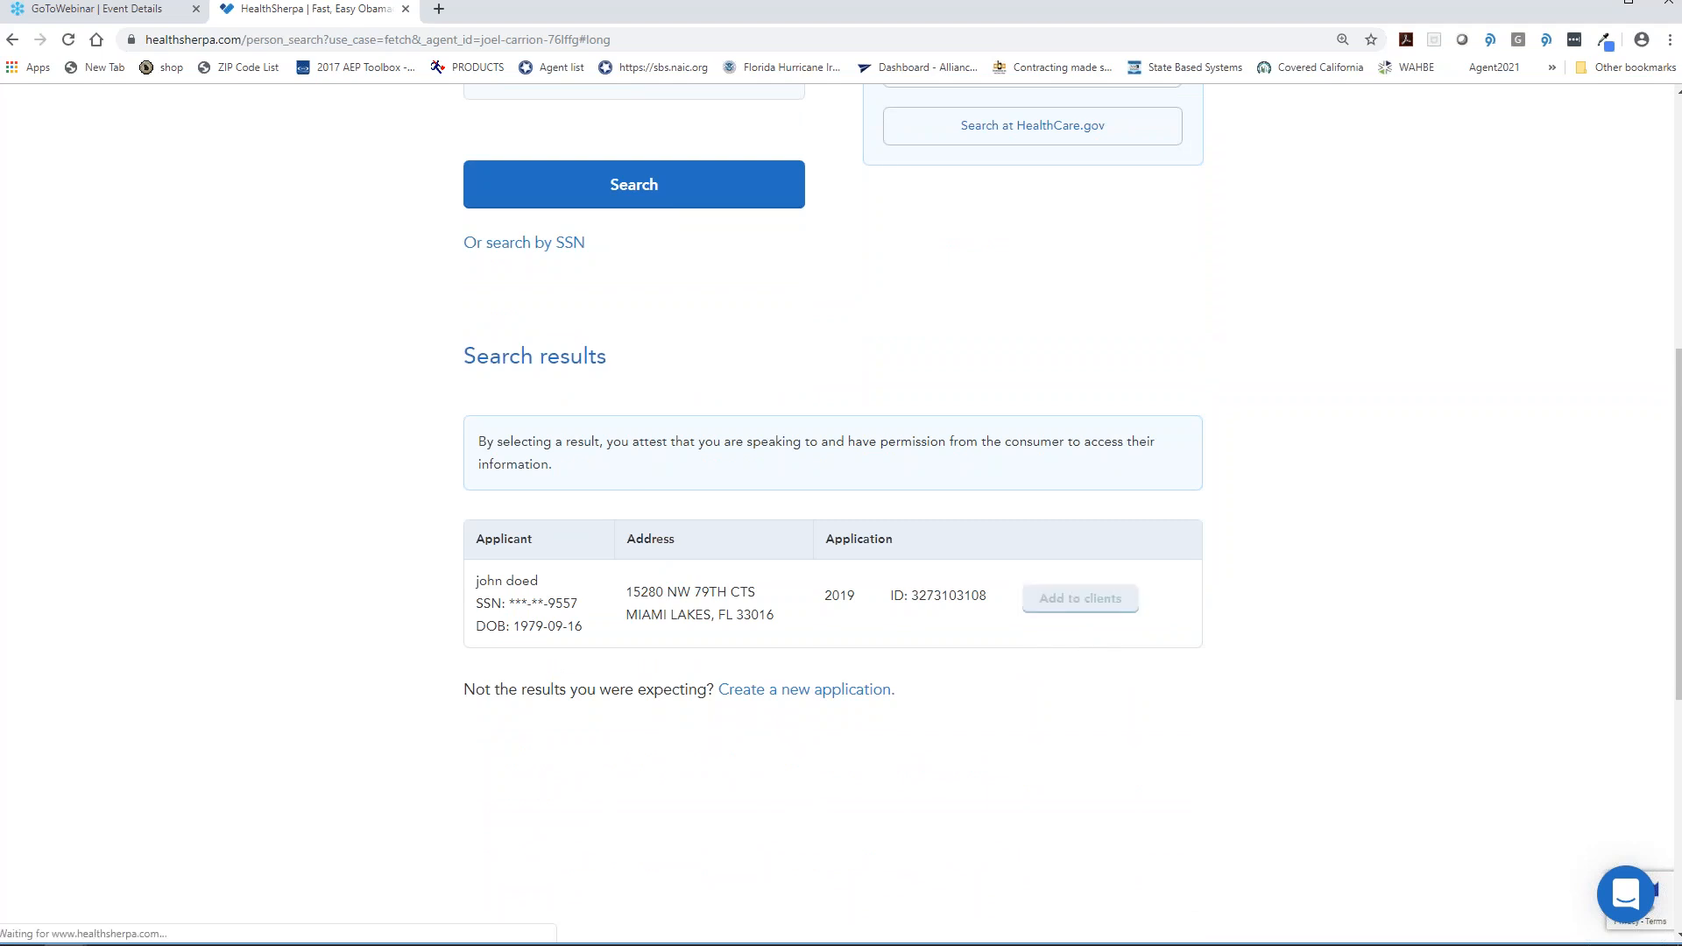
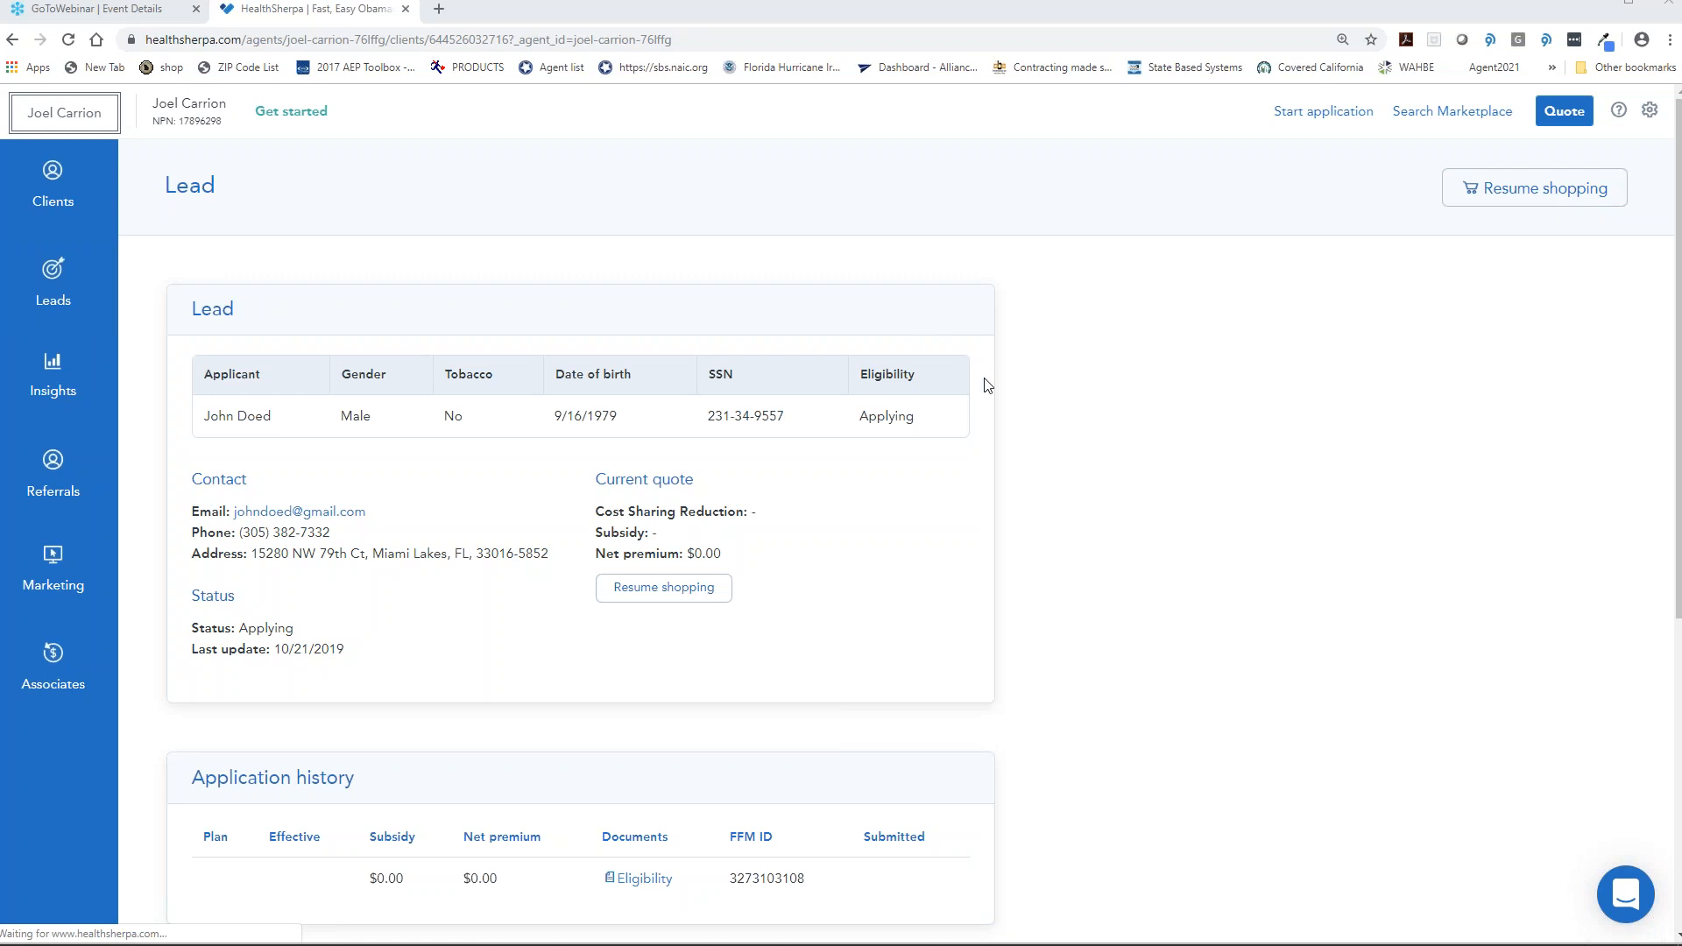
- Start a marketplace quote for the lead, change household income to 14000, and show dental plans
scroll(987, 384, down, 4)
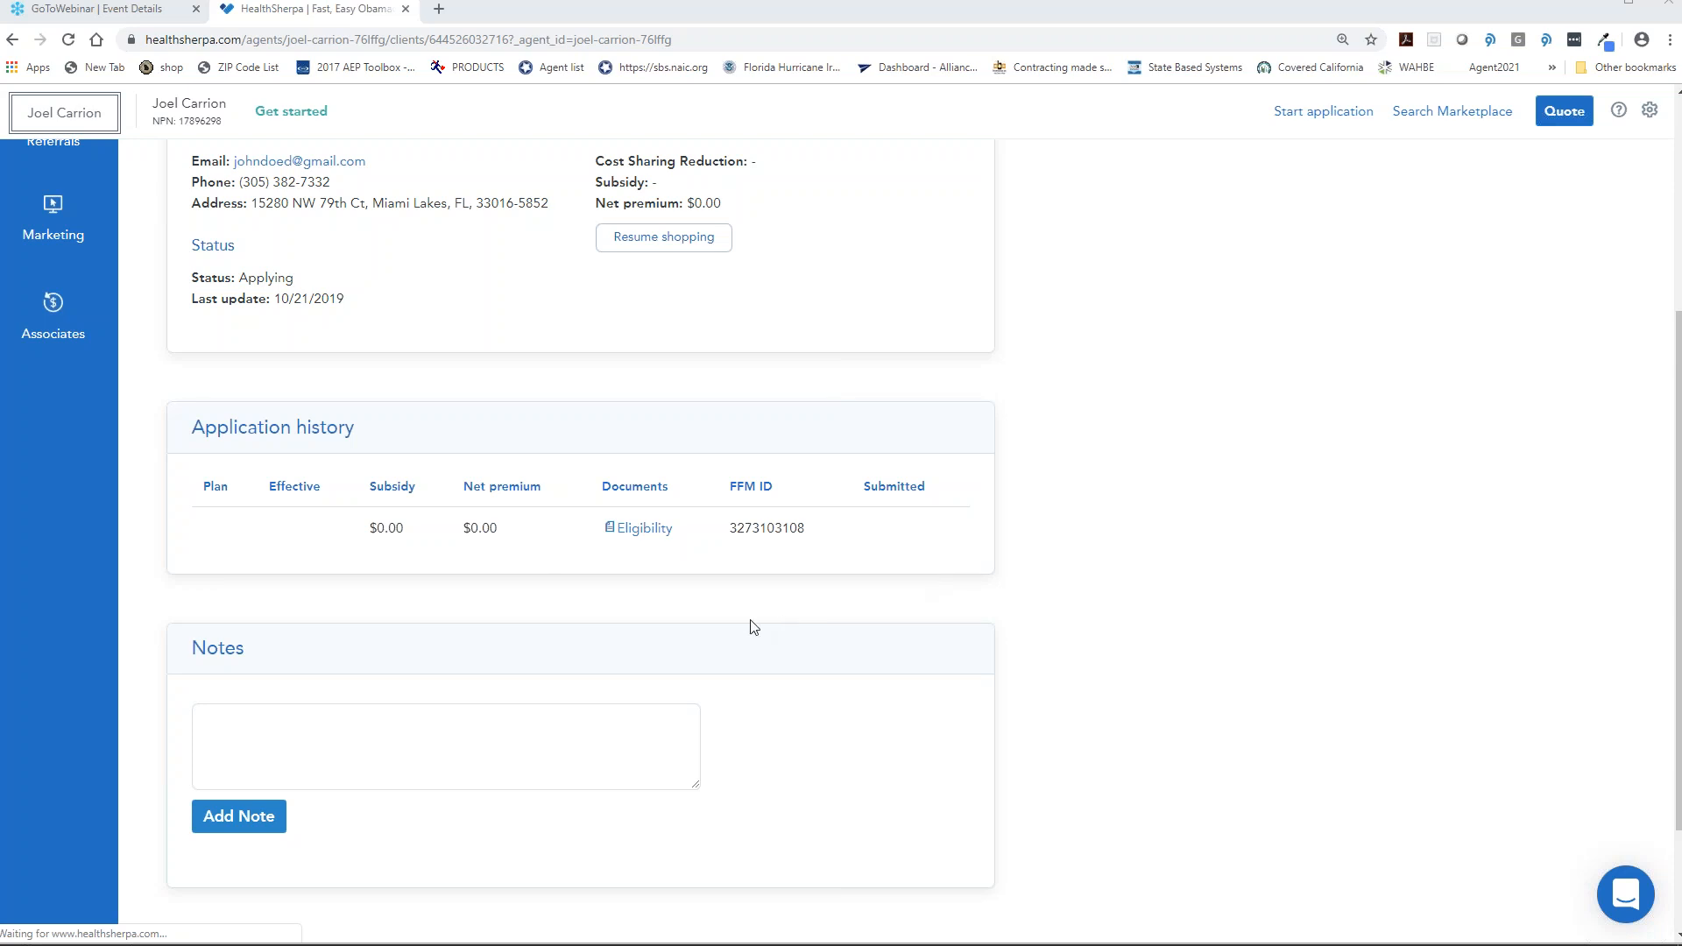
scroll(753, 627, up, 4)
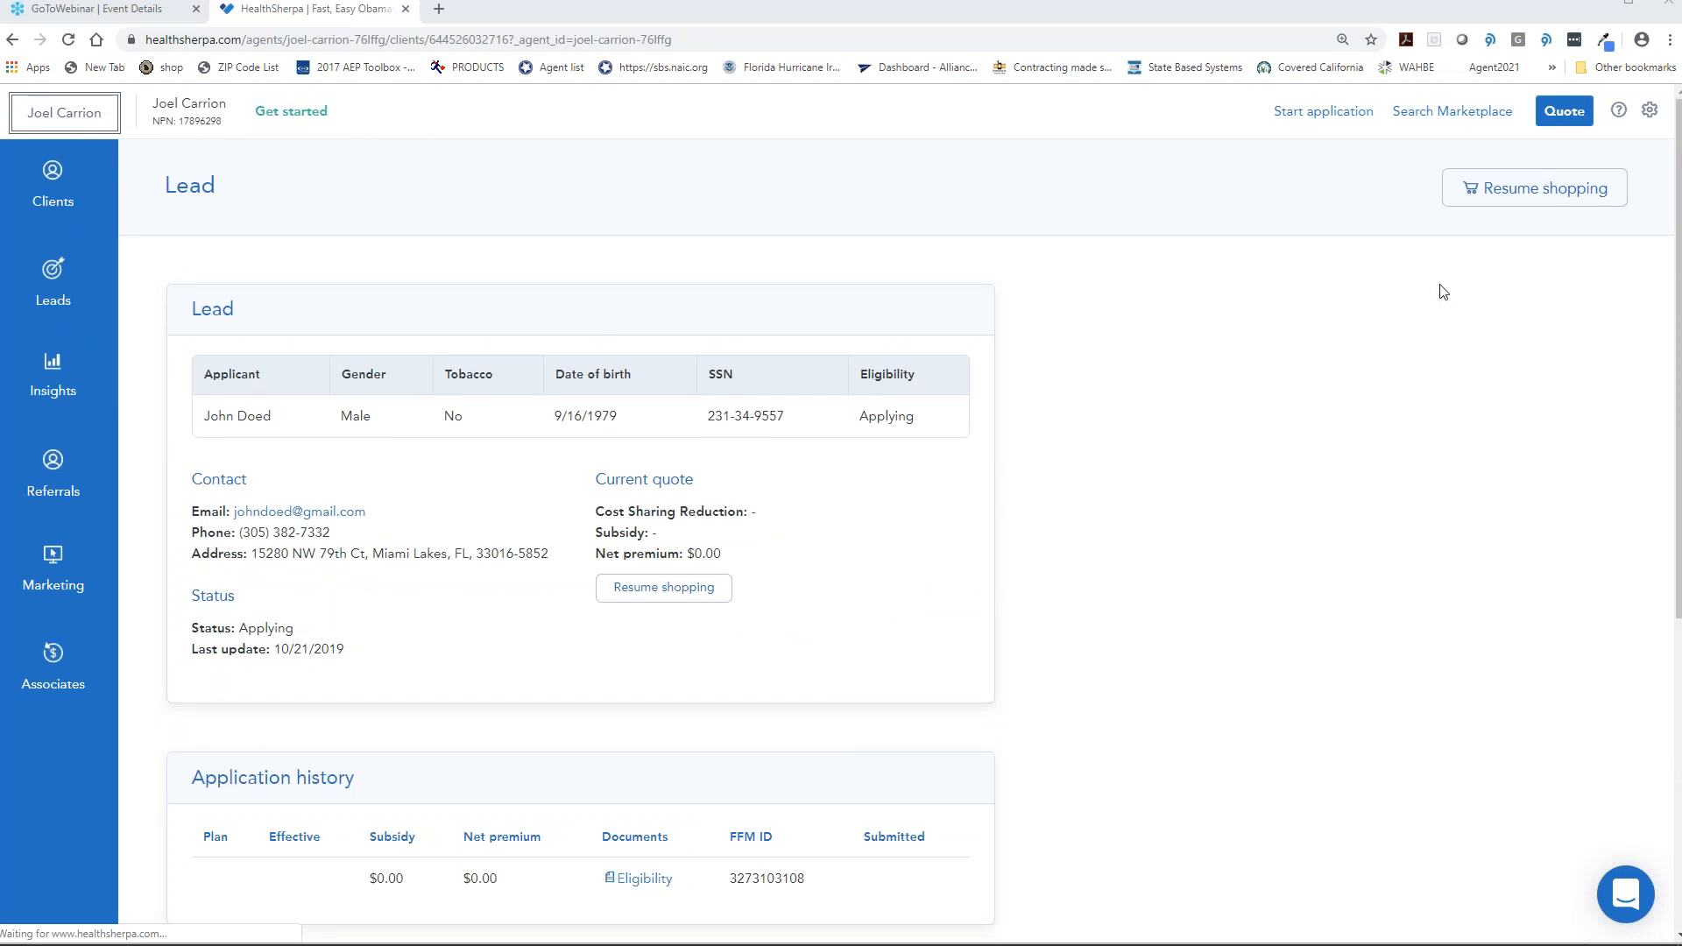
click(1563, 112)
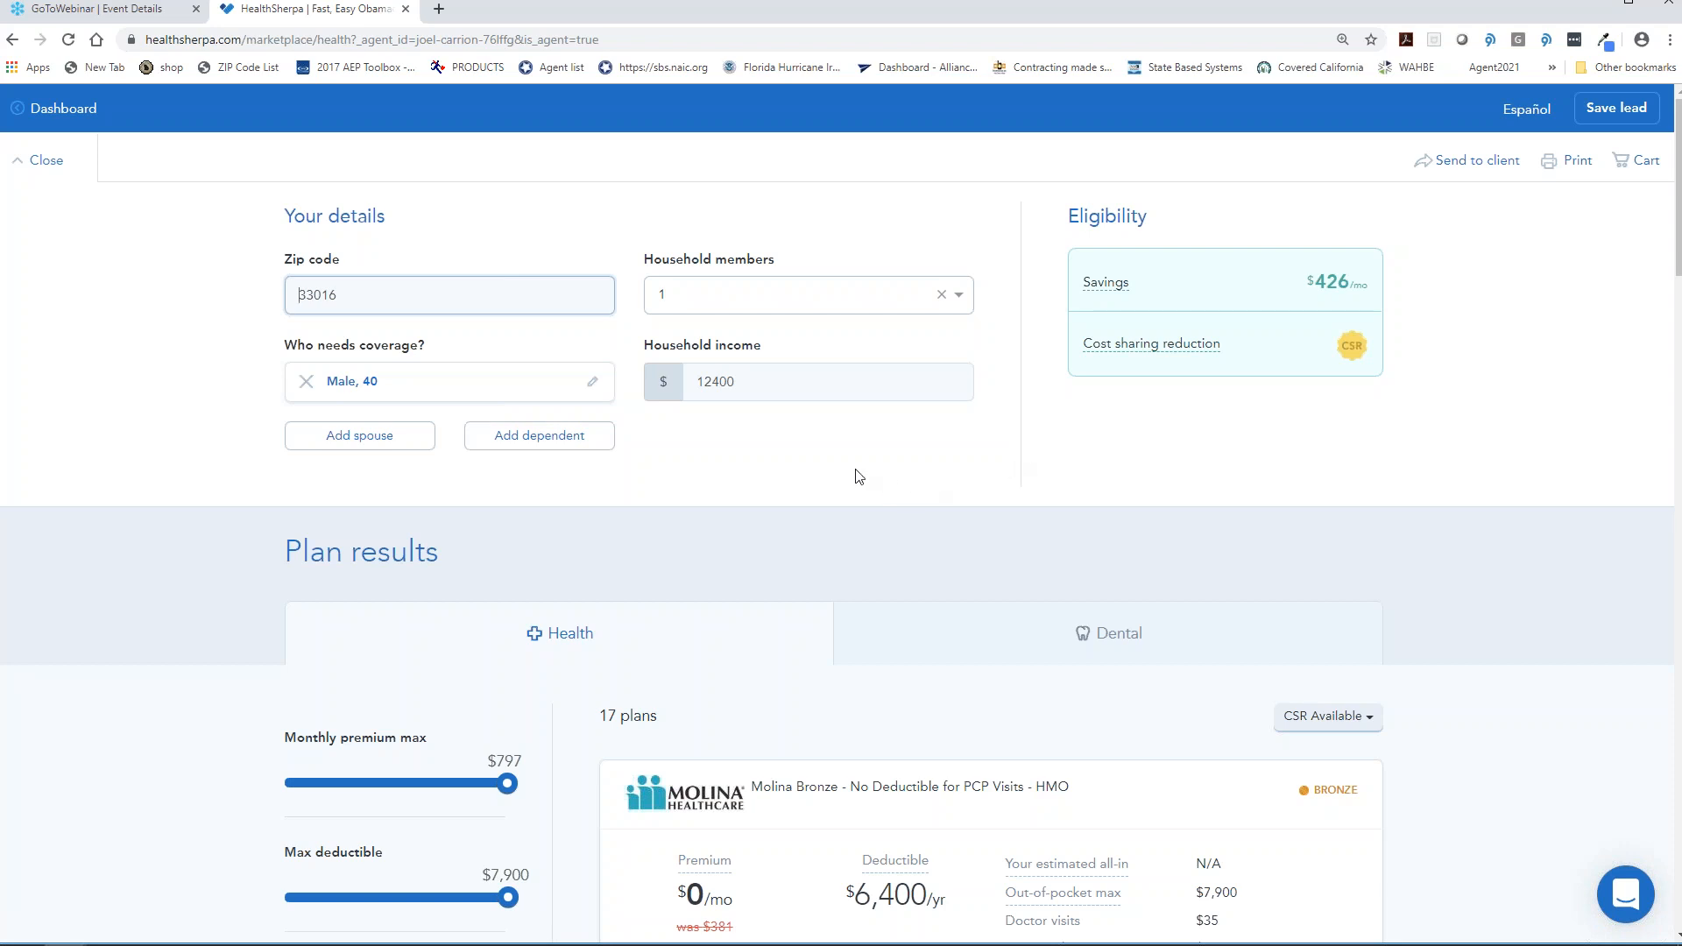
drag(740, 383, 677, 412)
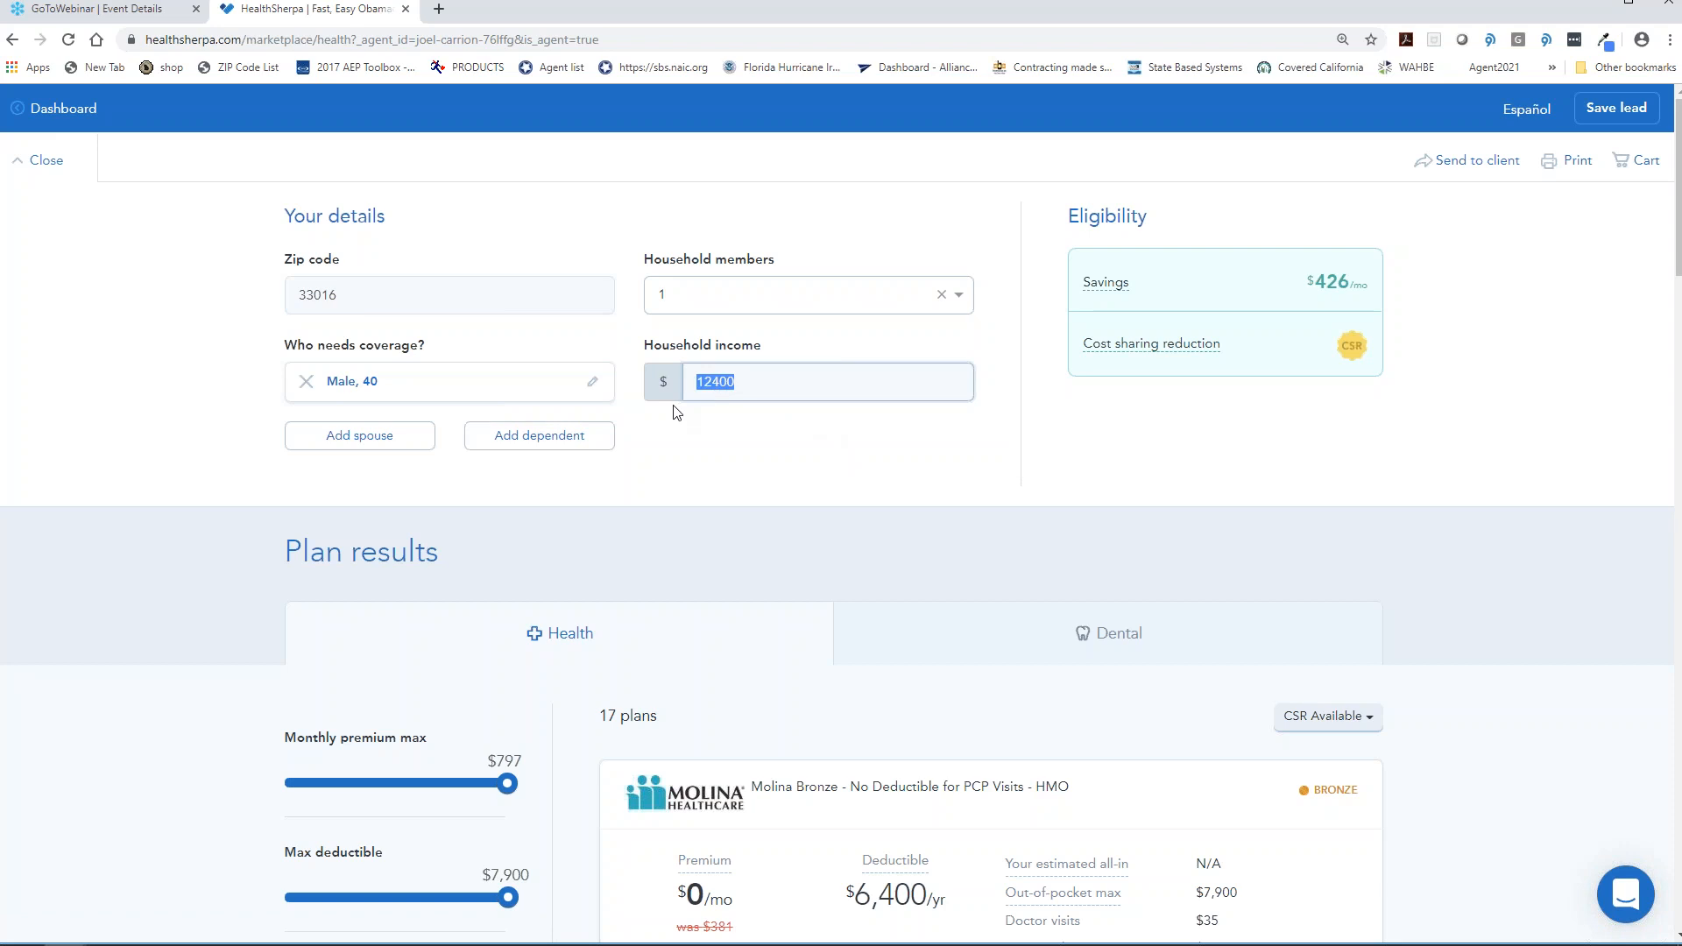
text(14000)
click(742, 480)
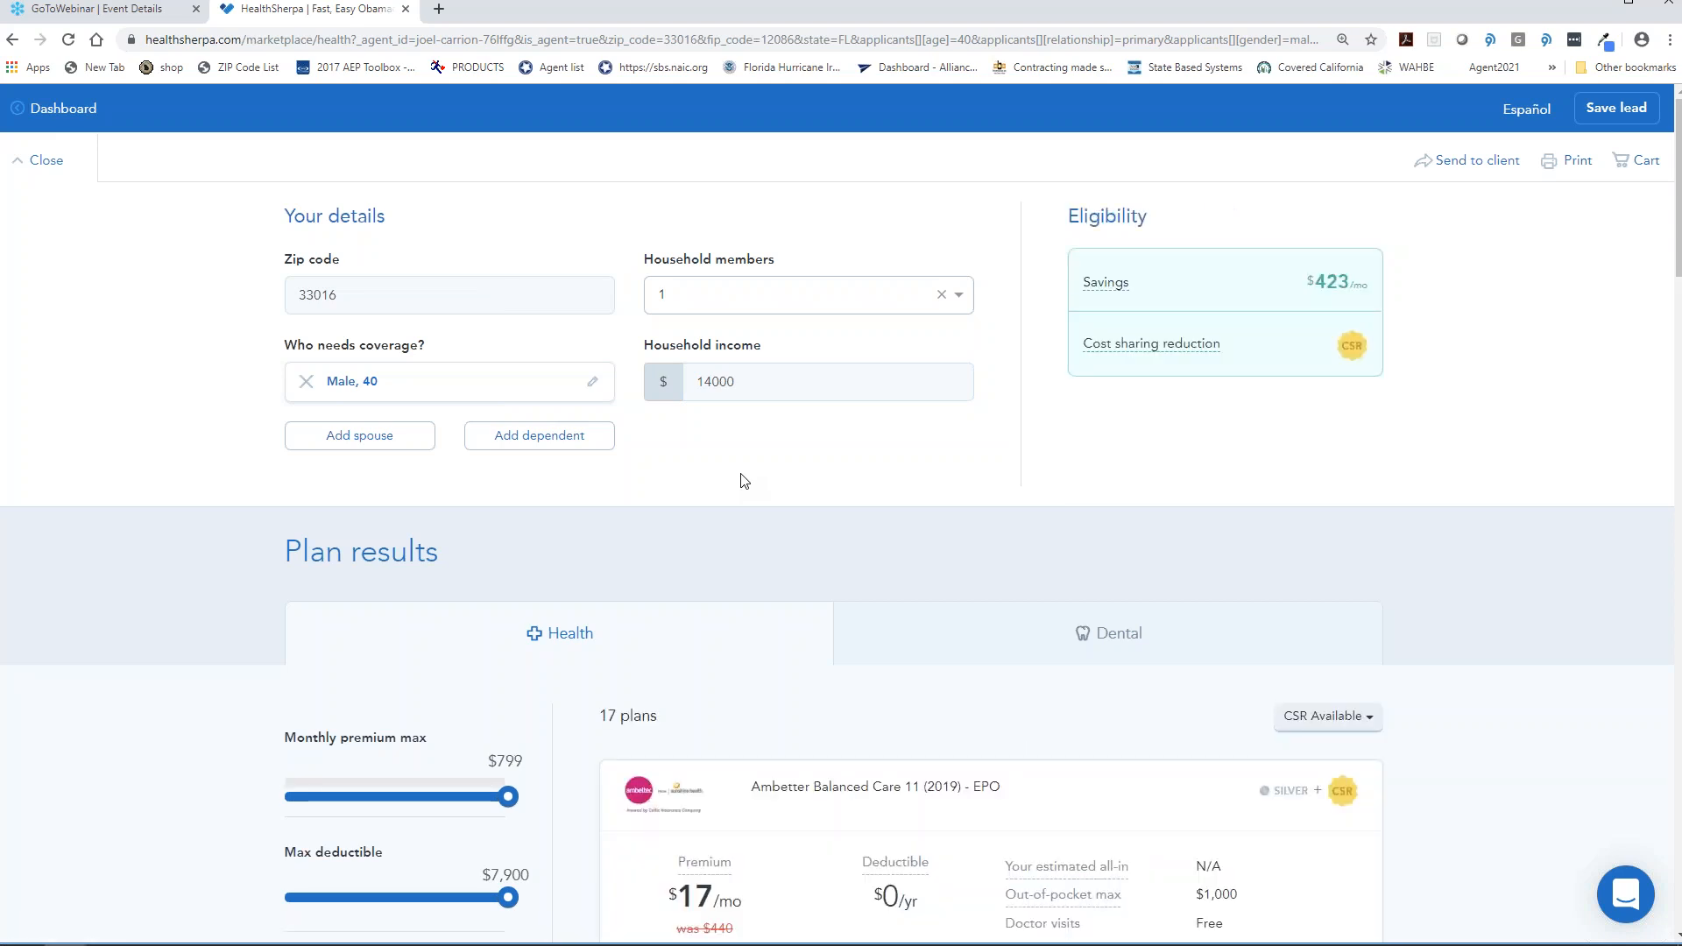
scroll(741, 480, down, 3)
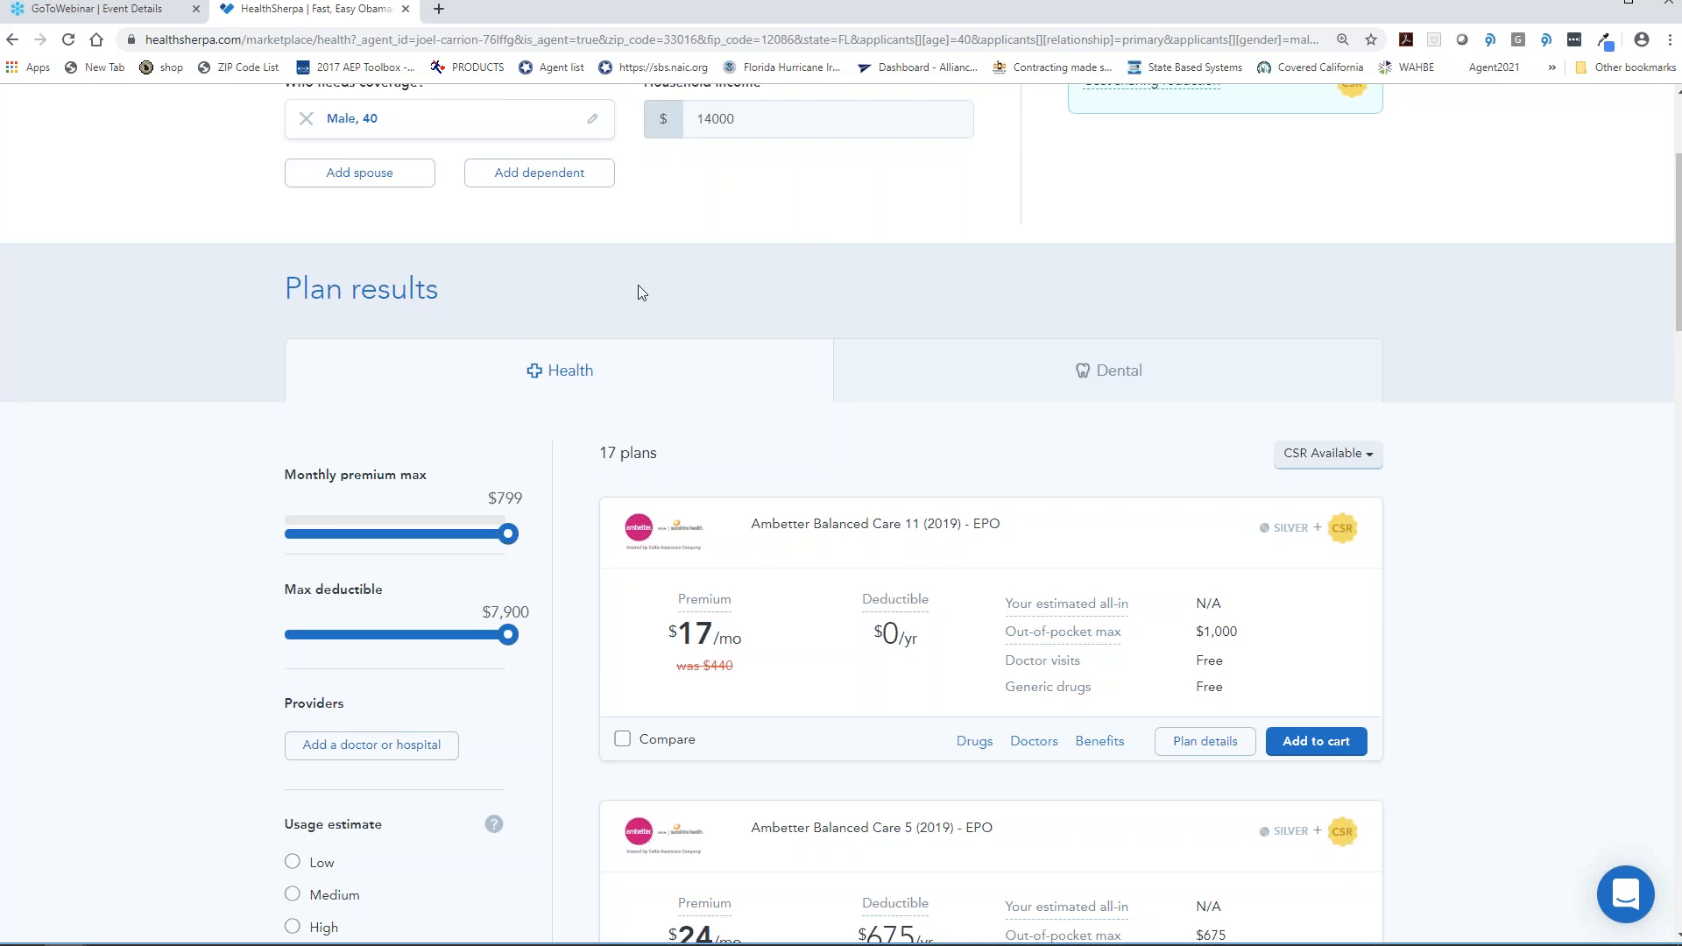
click(997, 366)
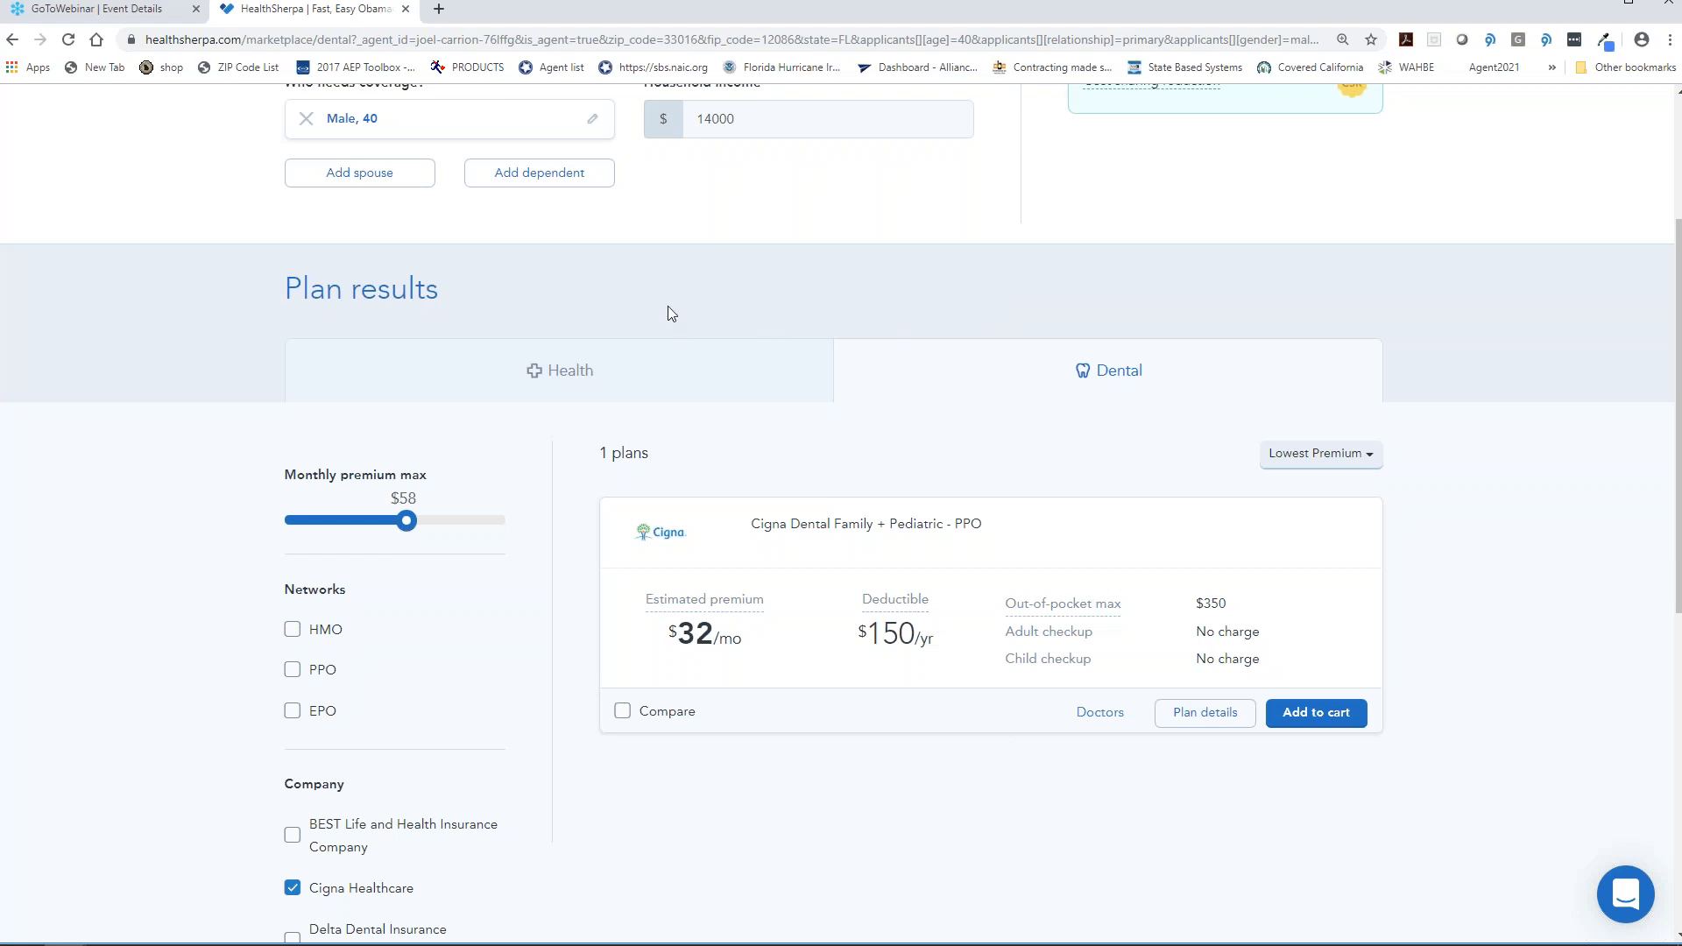
- Scroll through the dental results and Company filters to review the single Cigna dental plan
scroll(667, 306, up, 1)
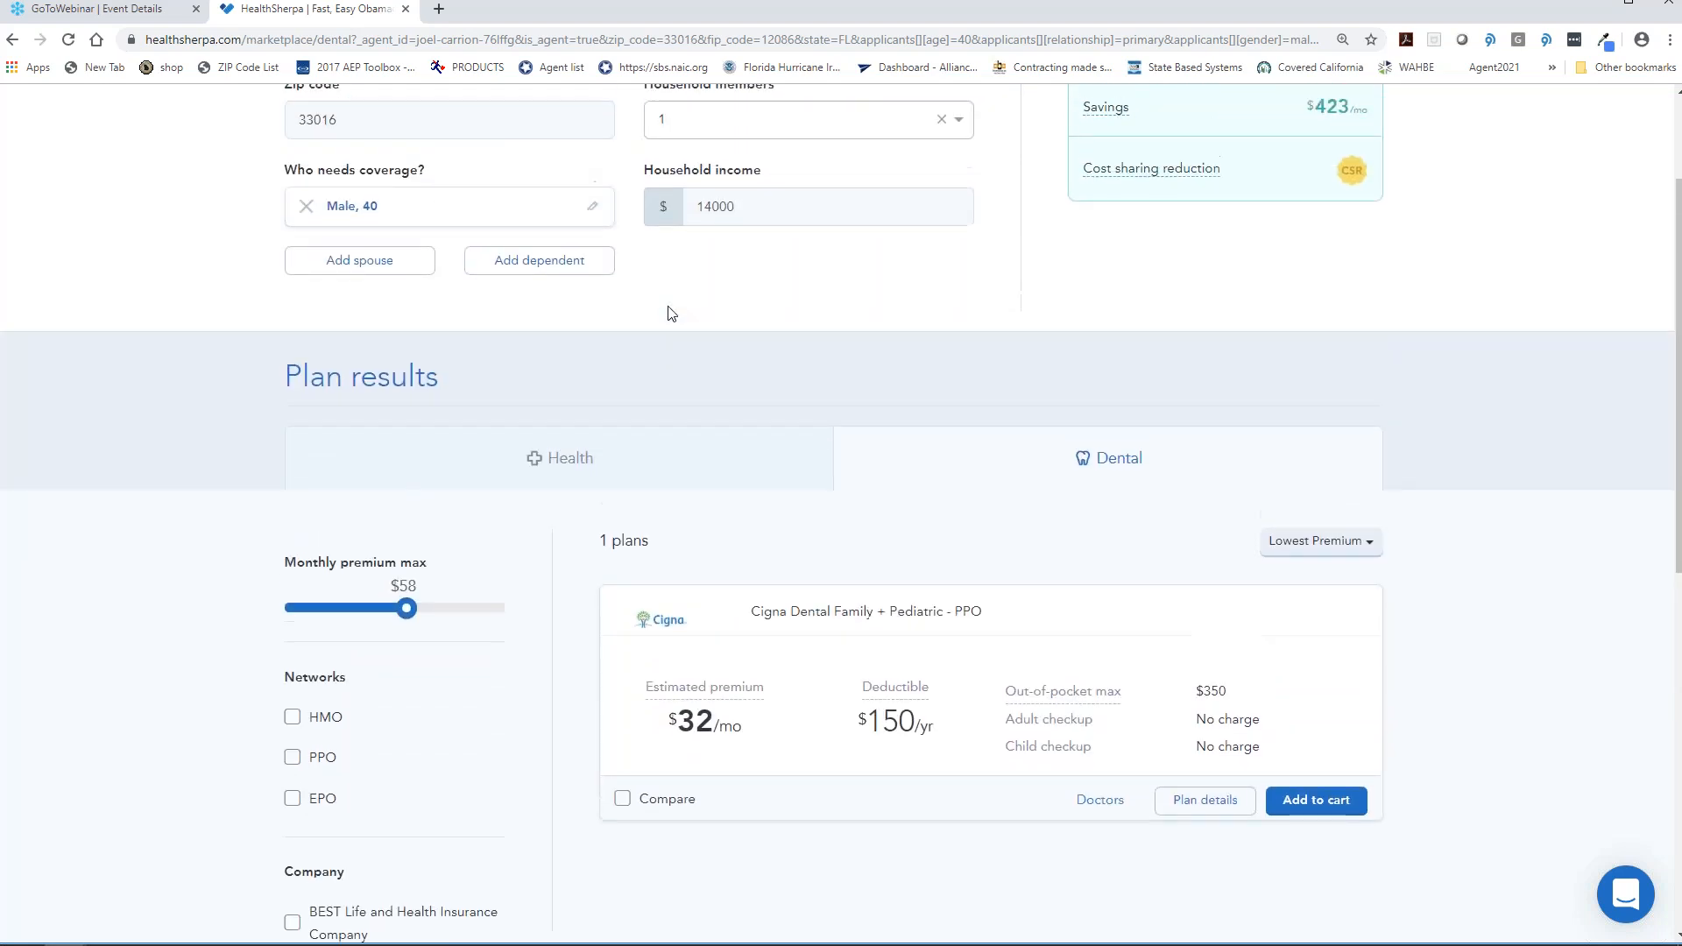
scroll(671, 310, down, 1)
scroll(519, 135, down, 3)
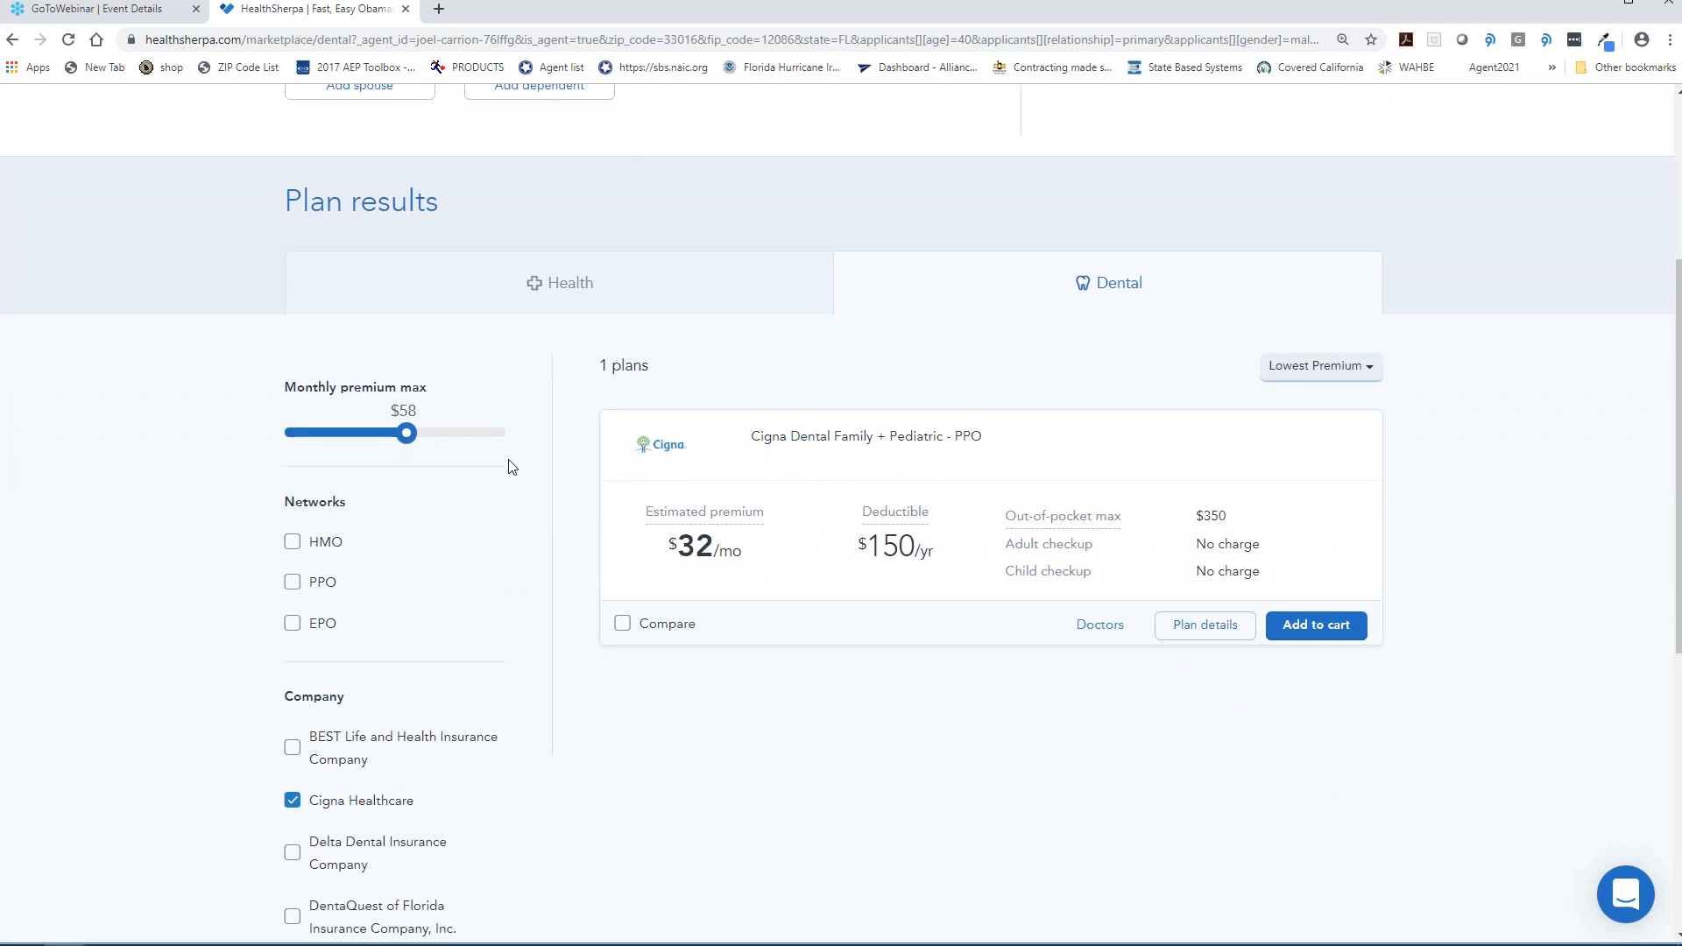
scroll(377, 493, down, 2)
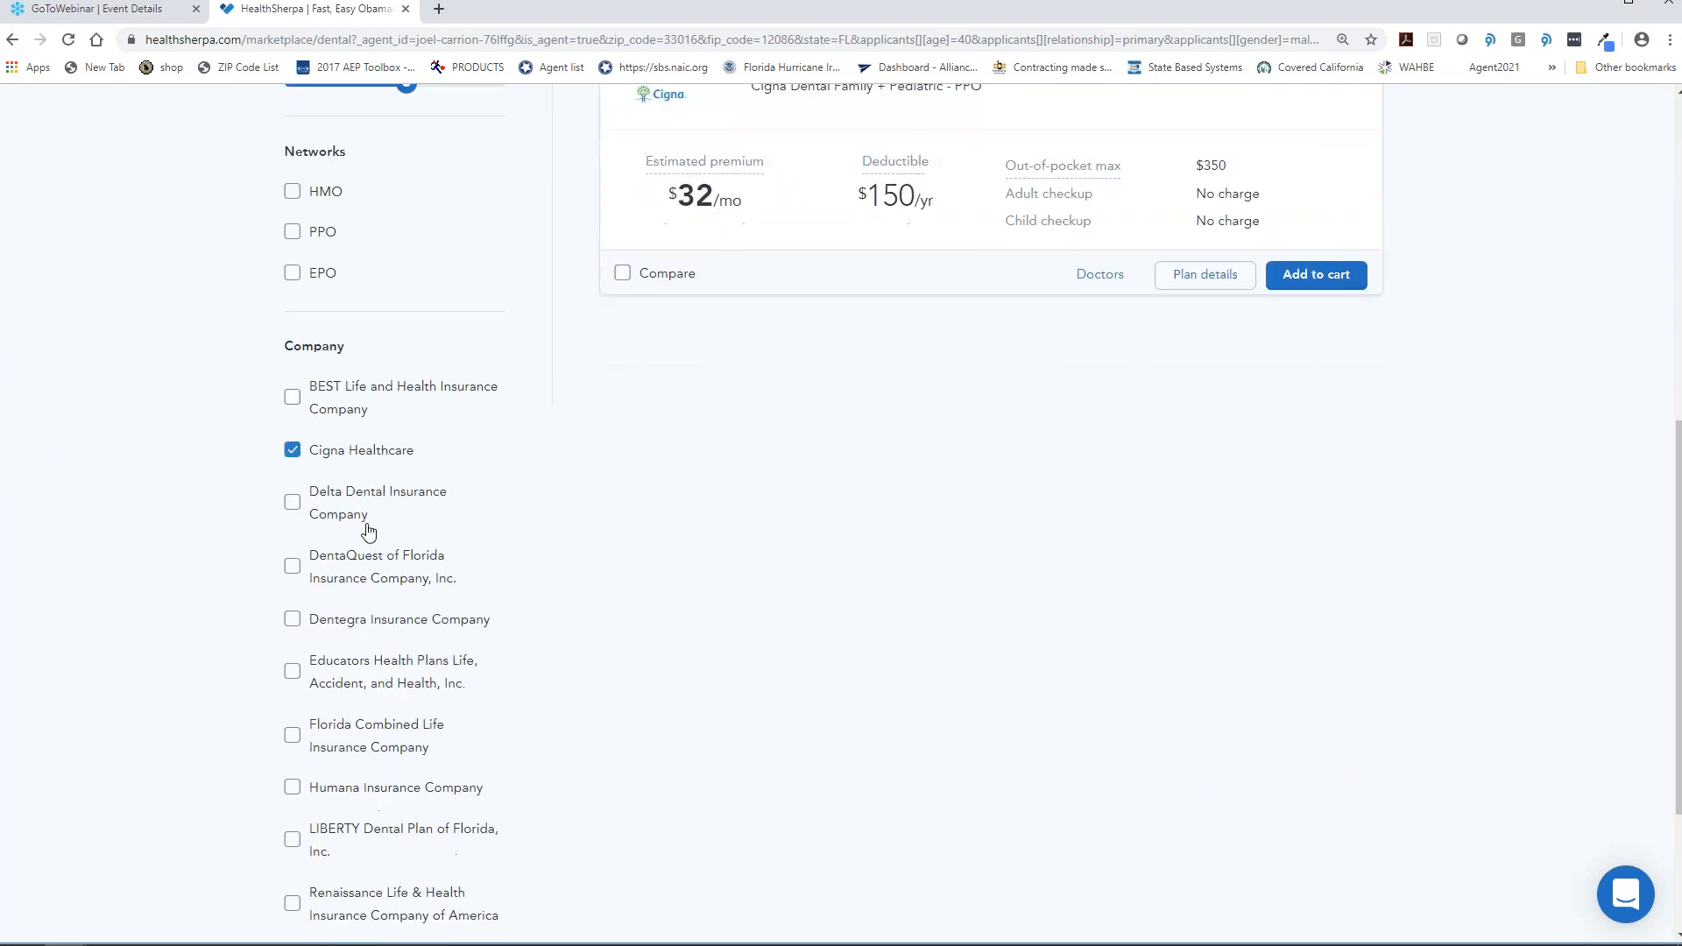
scroll(420, 653, down, 2)
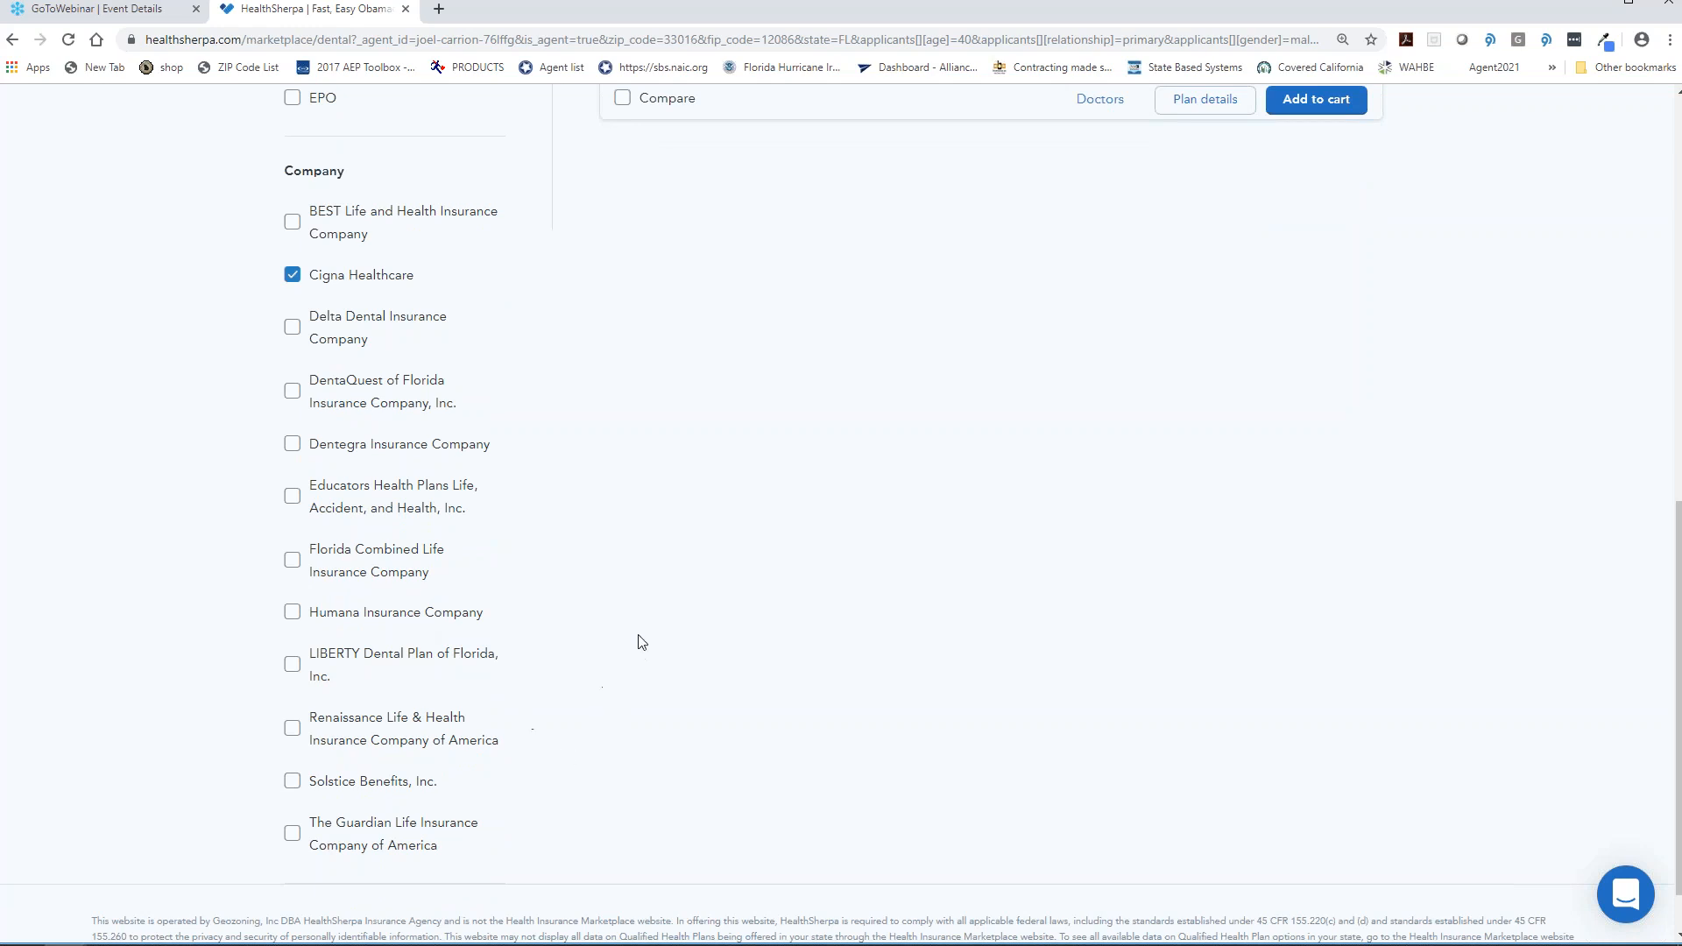
scroll(641, 642, up, 2)
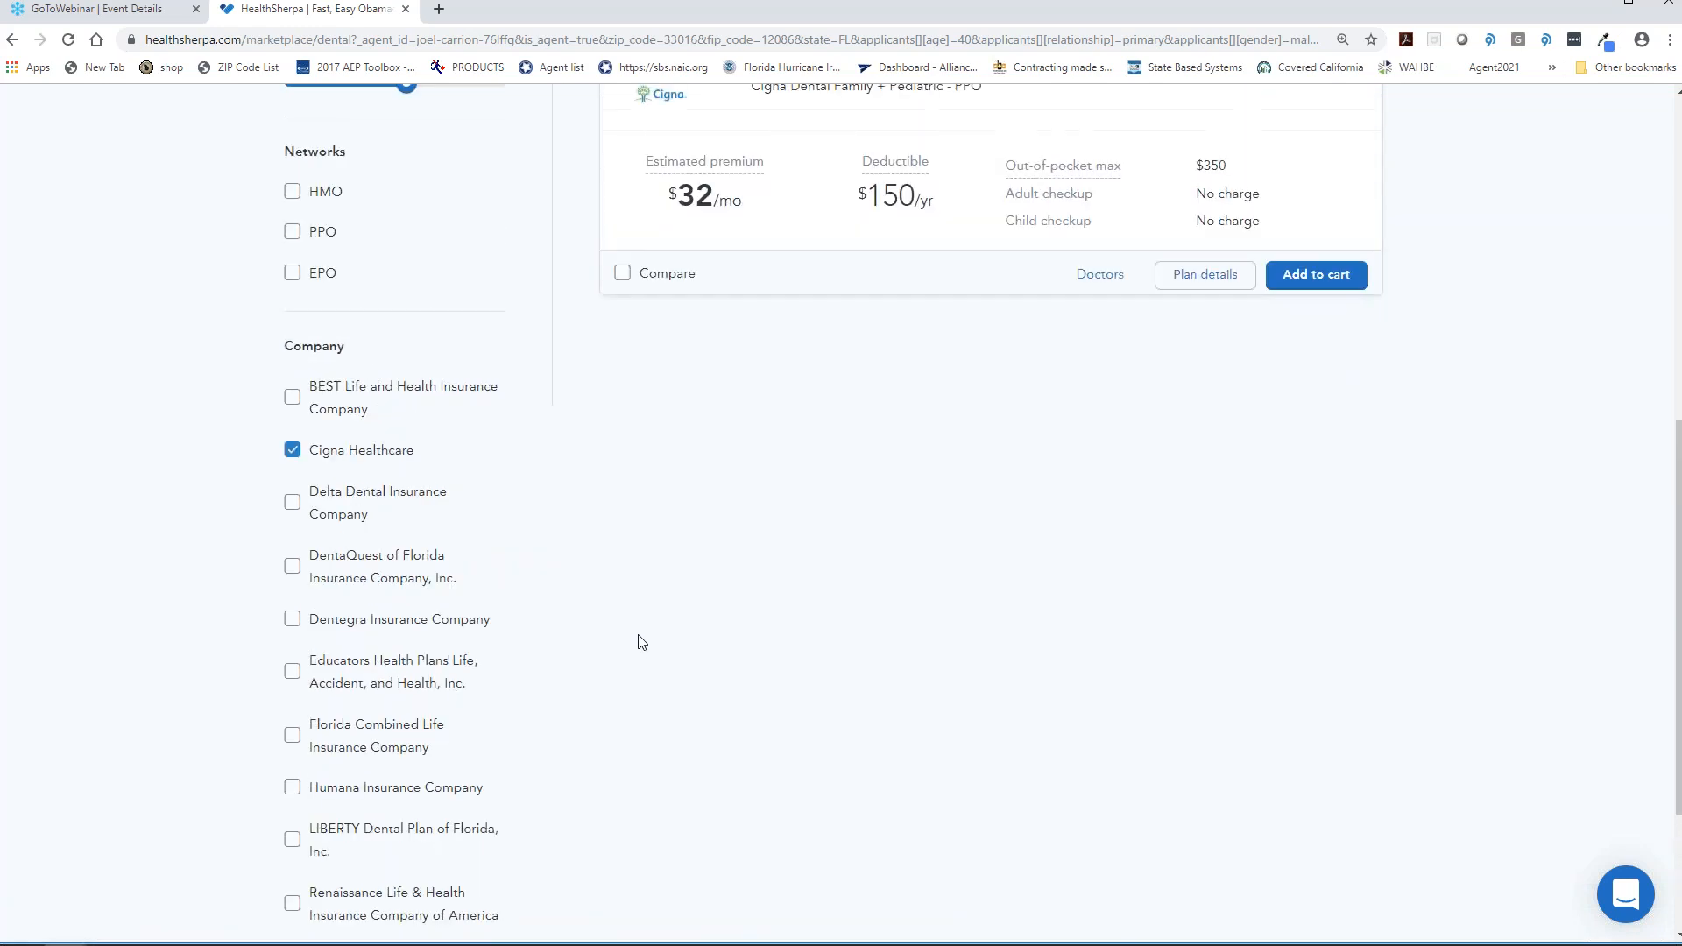
scroll(642, 642, up, 1)
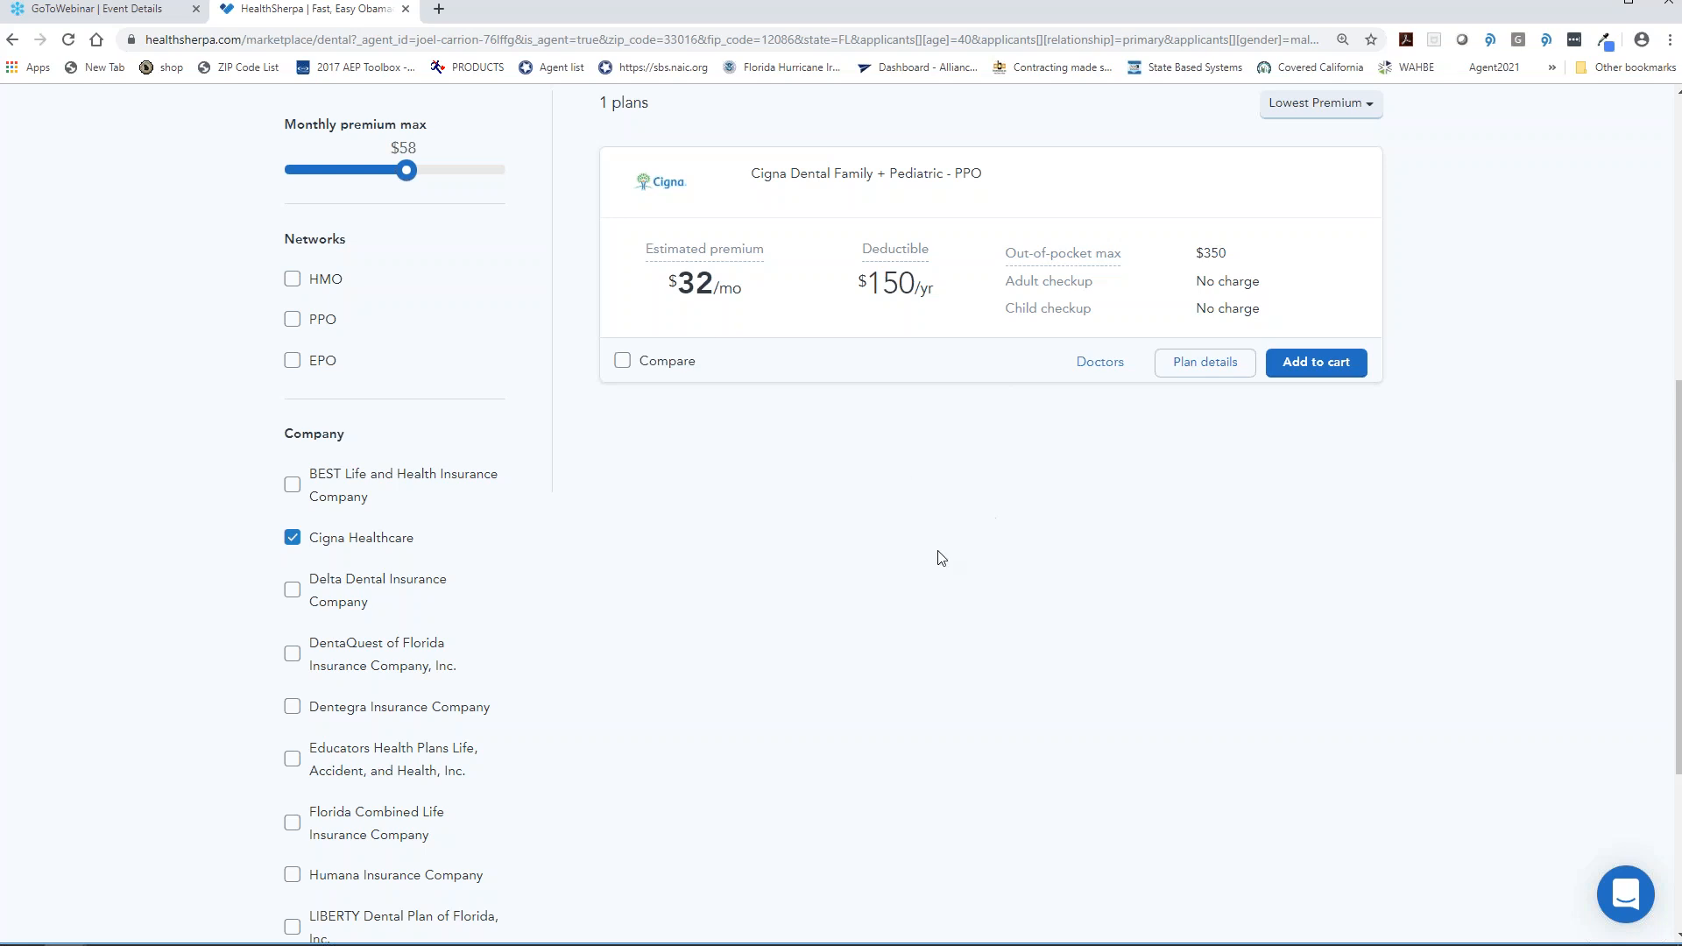
scroll(972, 624, up, 1)
scroll(972, 625, up, 2)
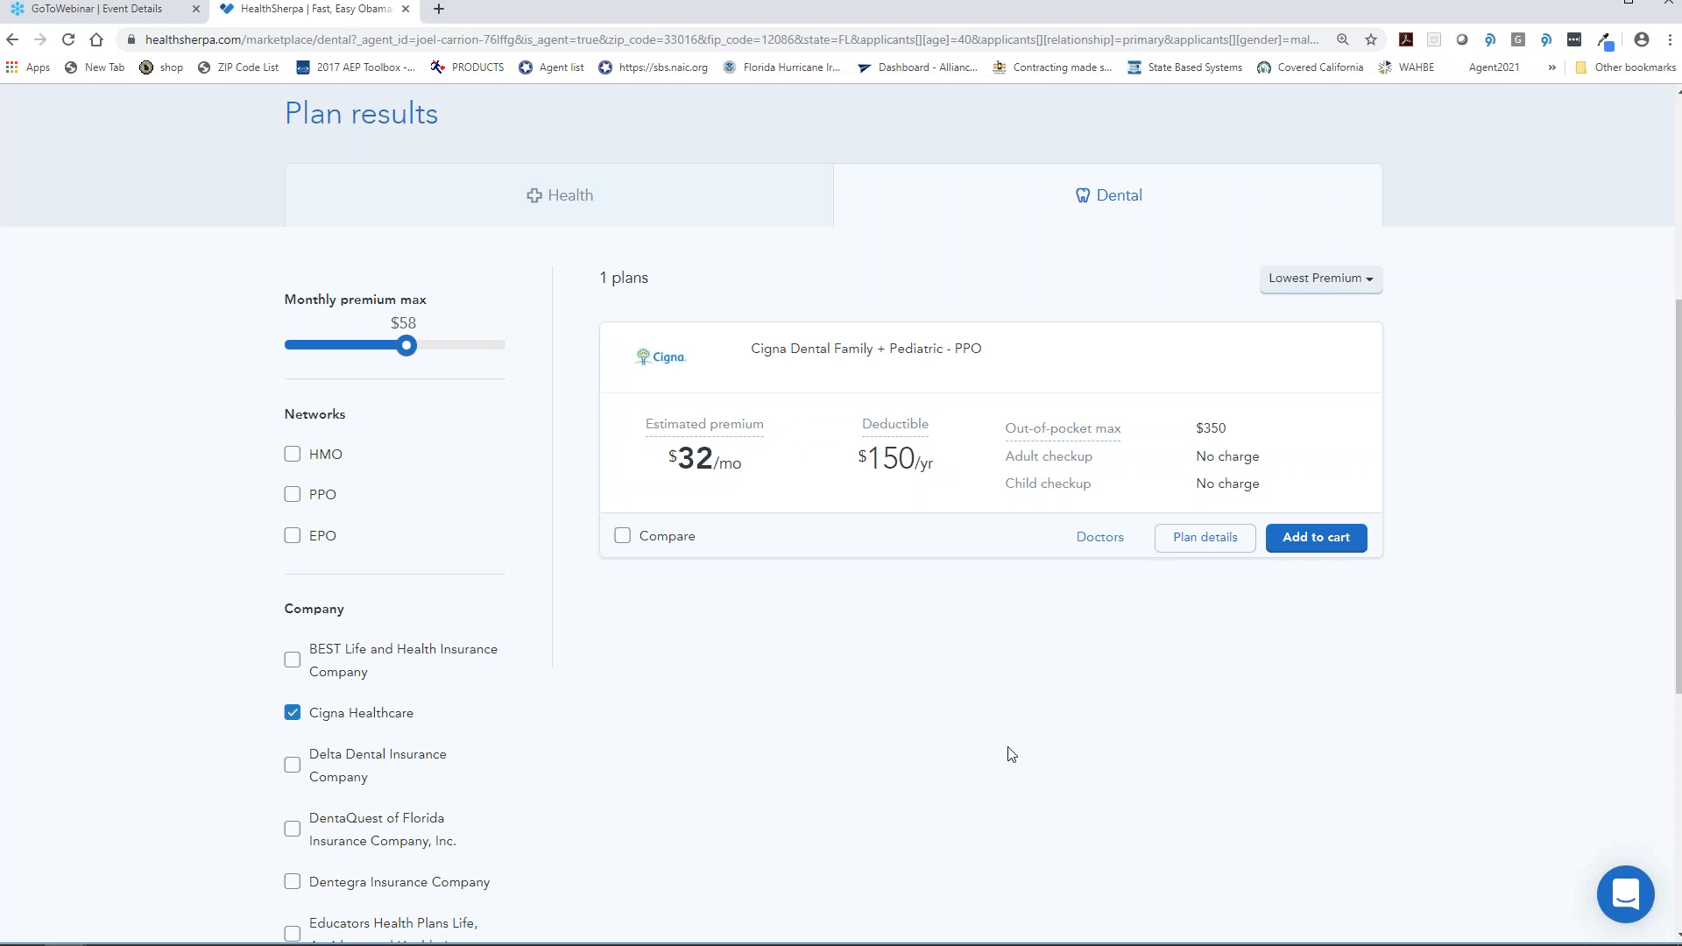
scroll(1007, 751, up, 5)
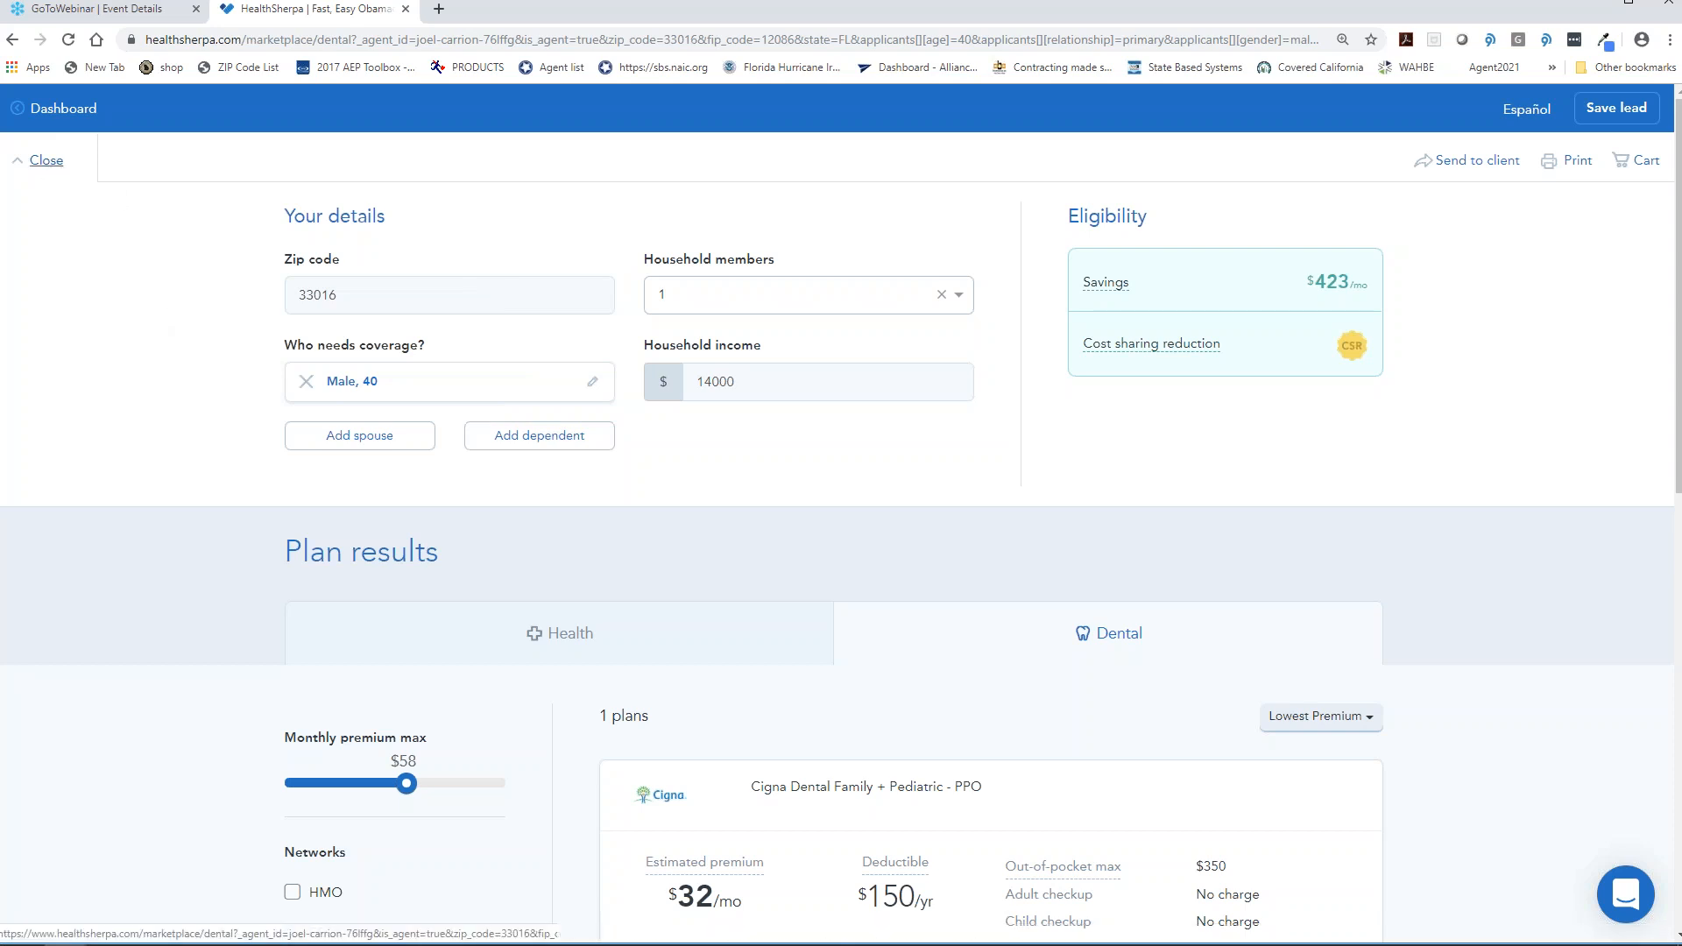
- Leave the quote, resume the first lead from Leads, then return to the dashboard's clients list
click(48, 167)
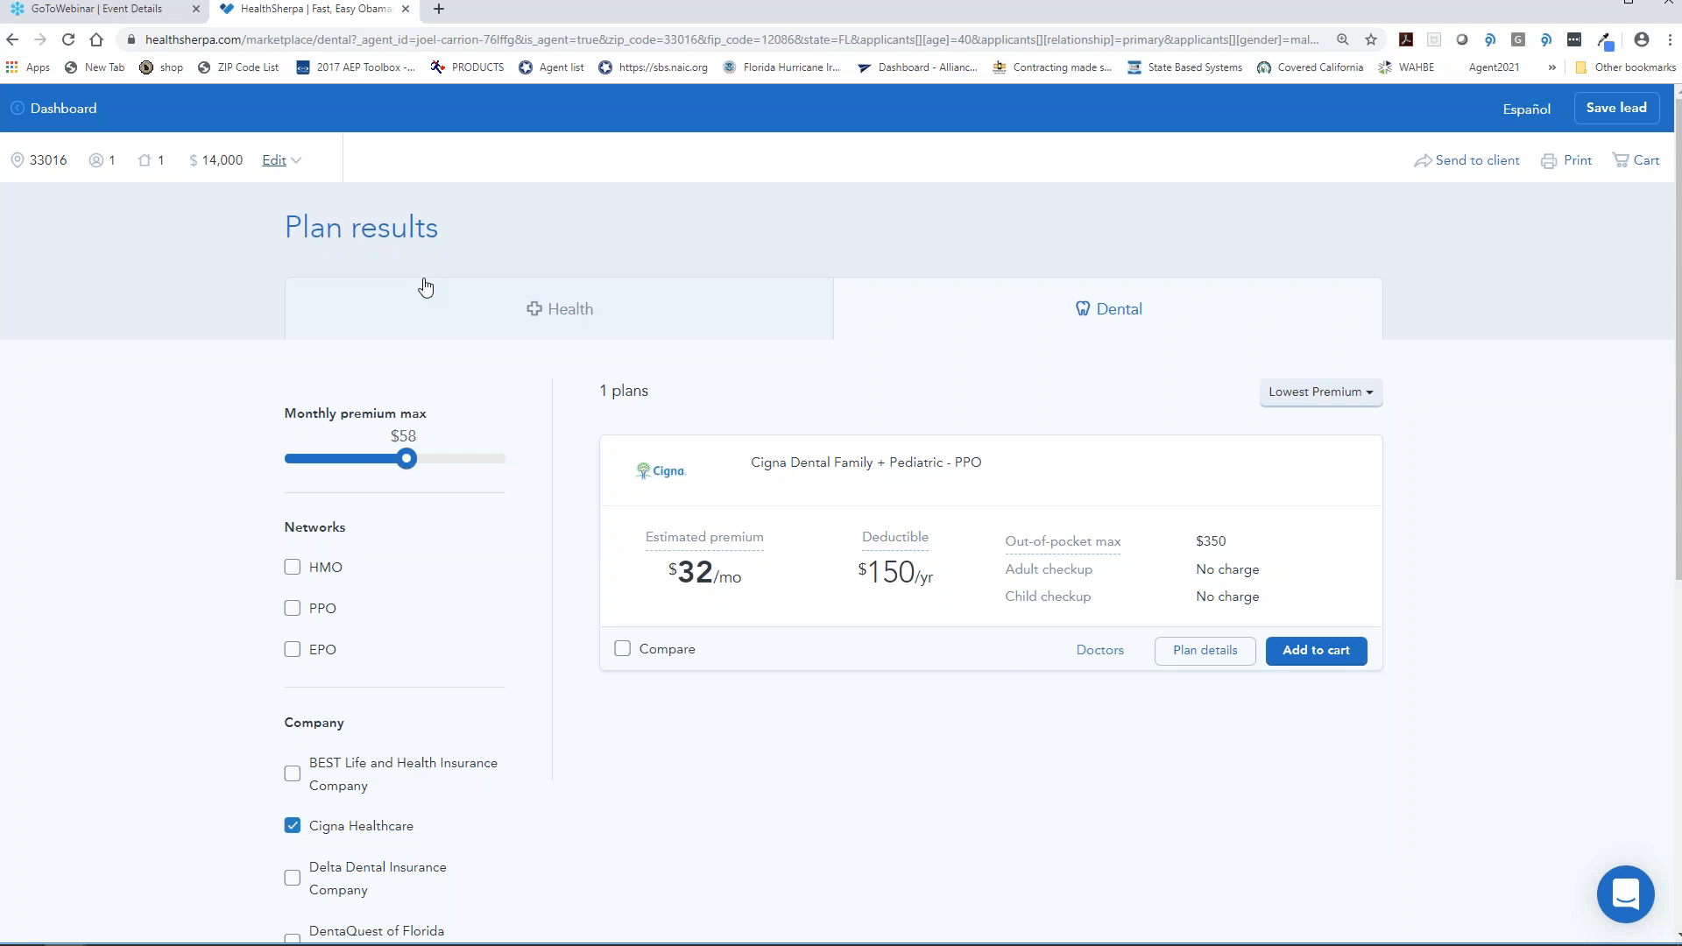
click(77, 116)
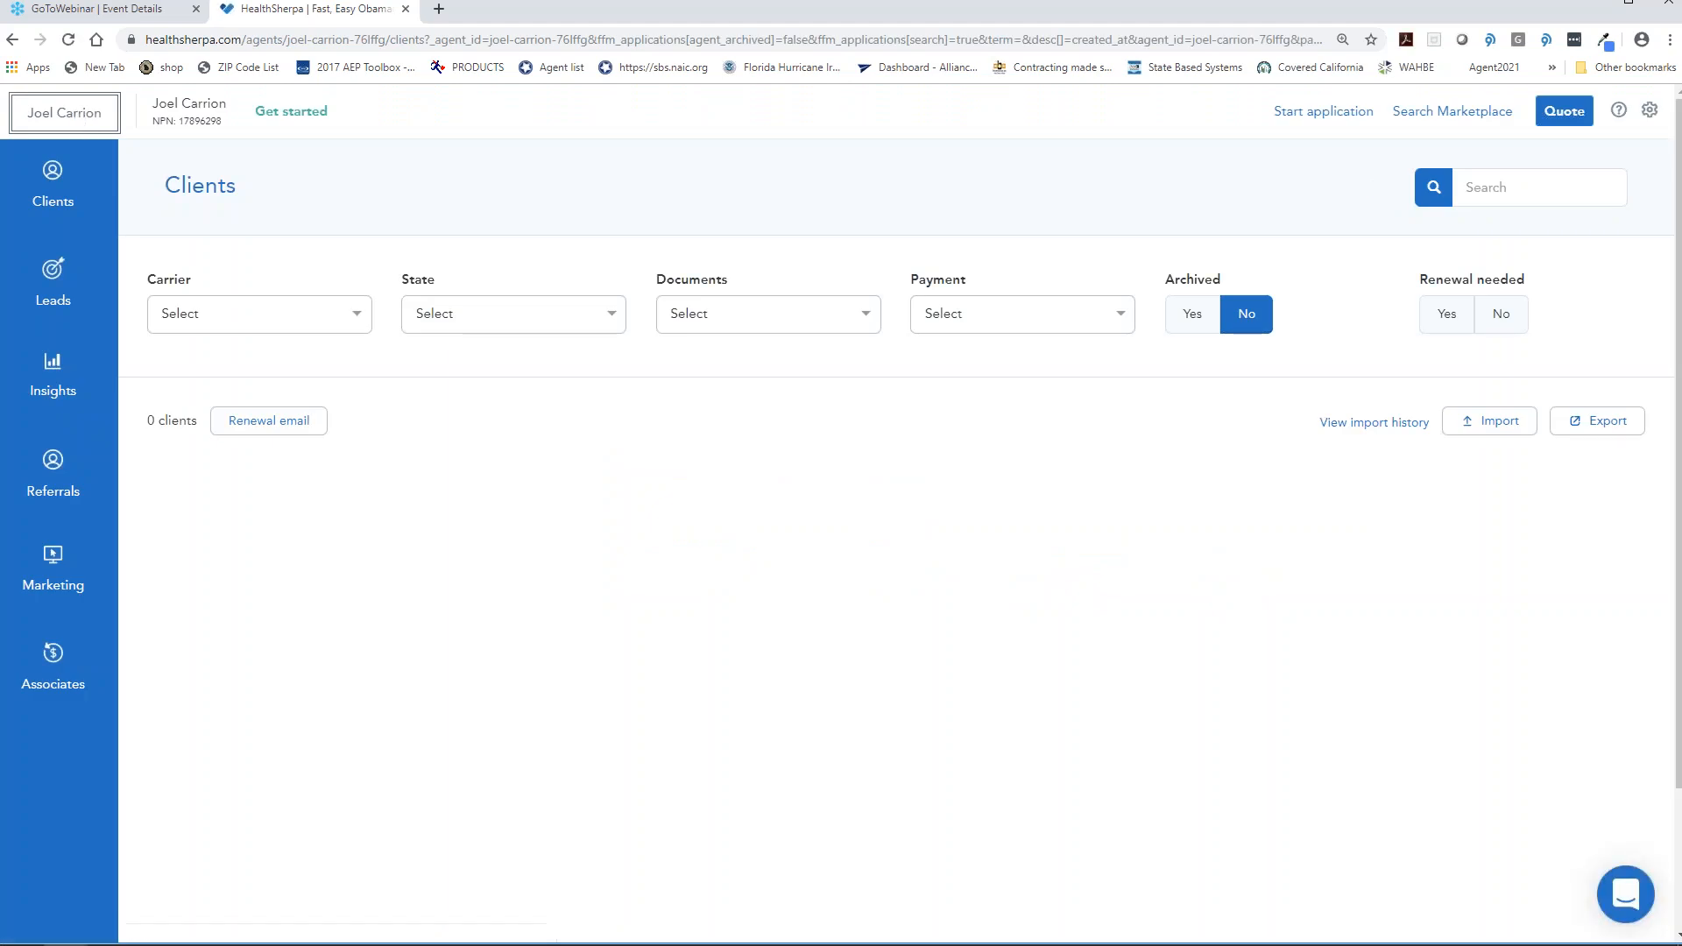
click(46, 316)
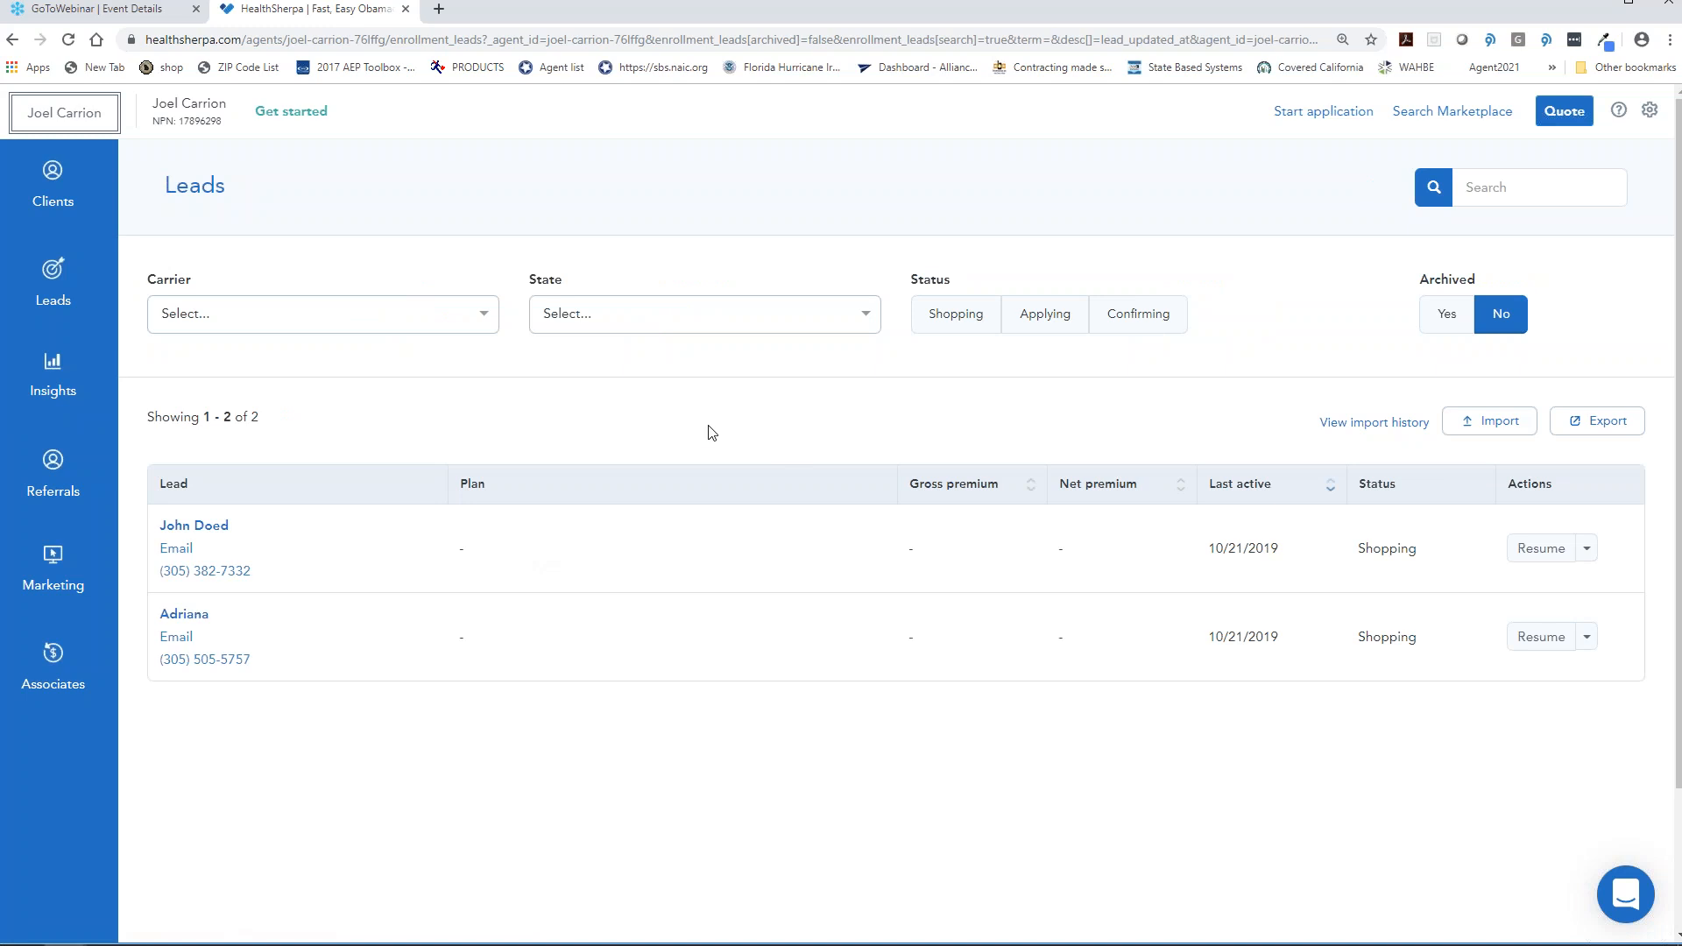
click(1568, 552)
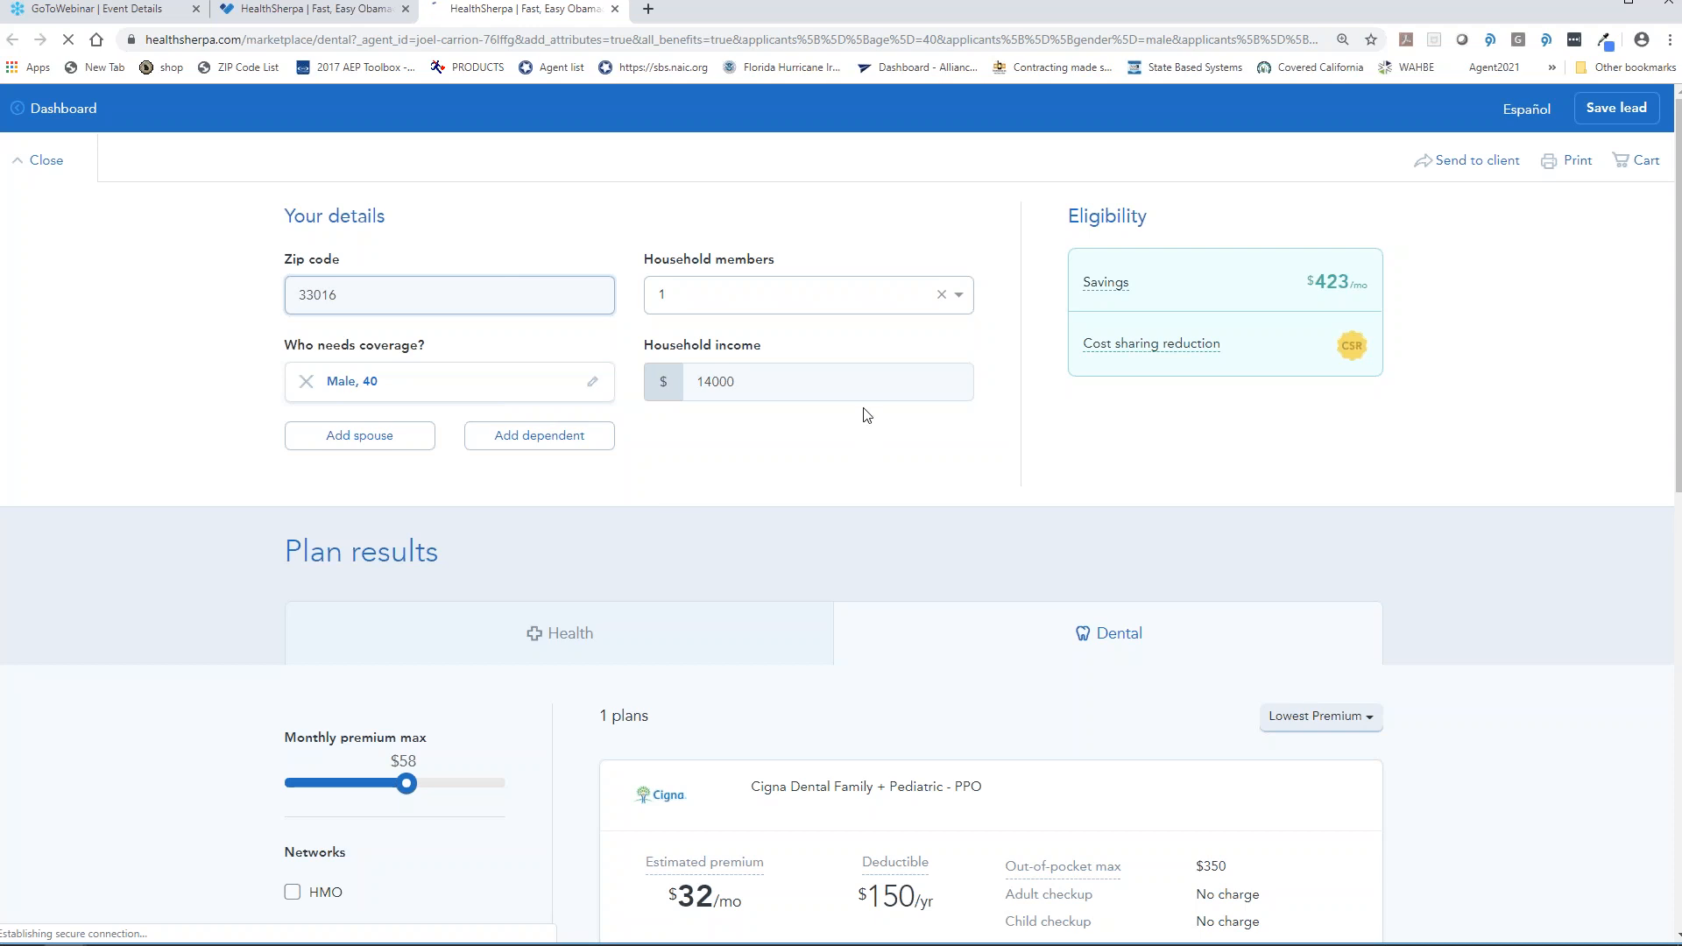
click(39, 162)
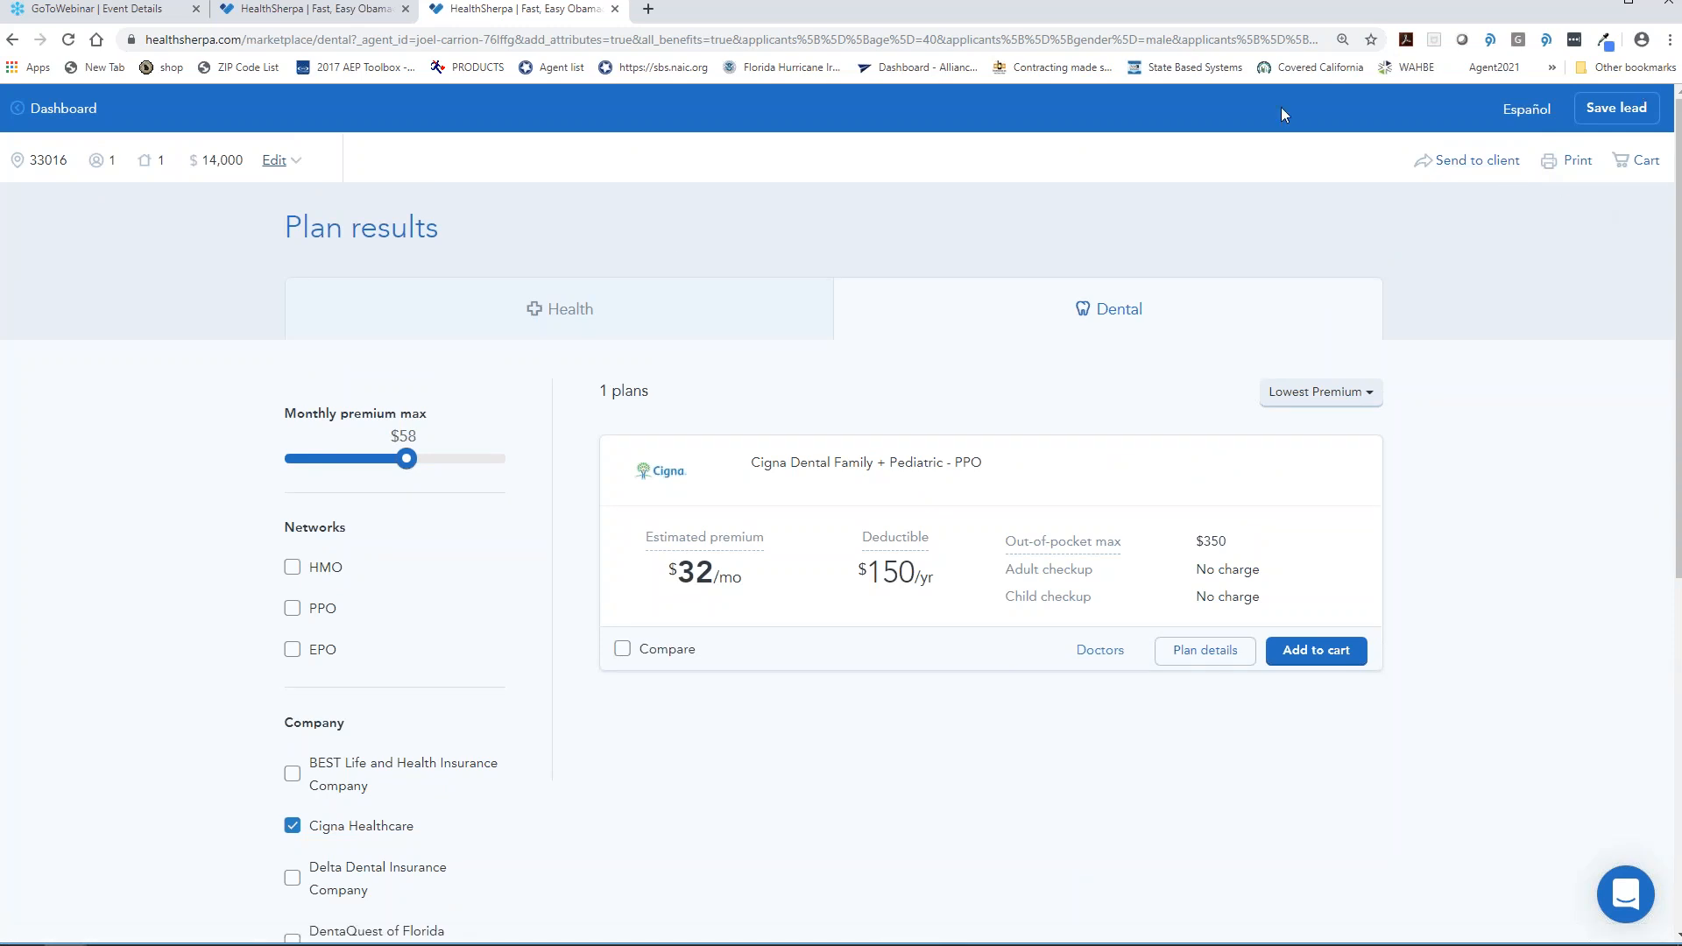
click(59, 109)
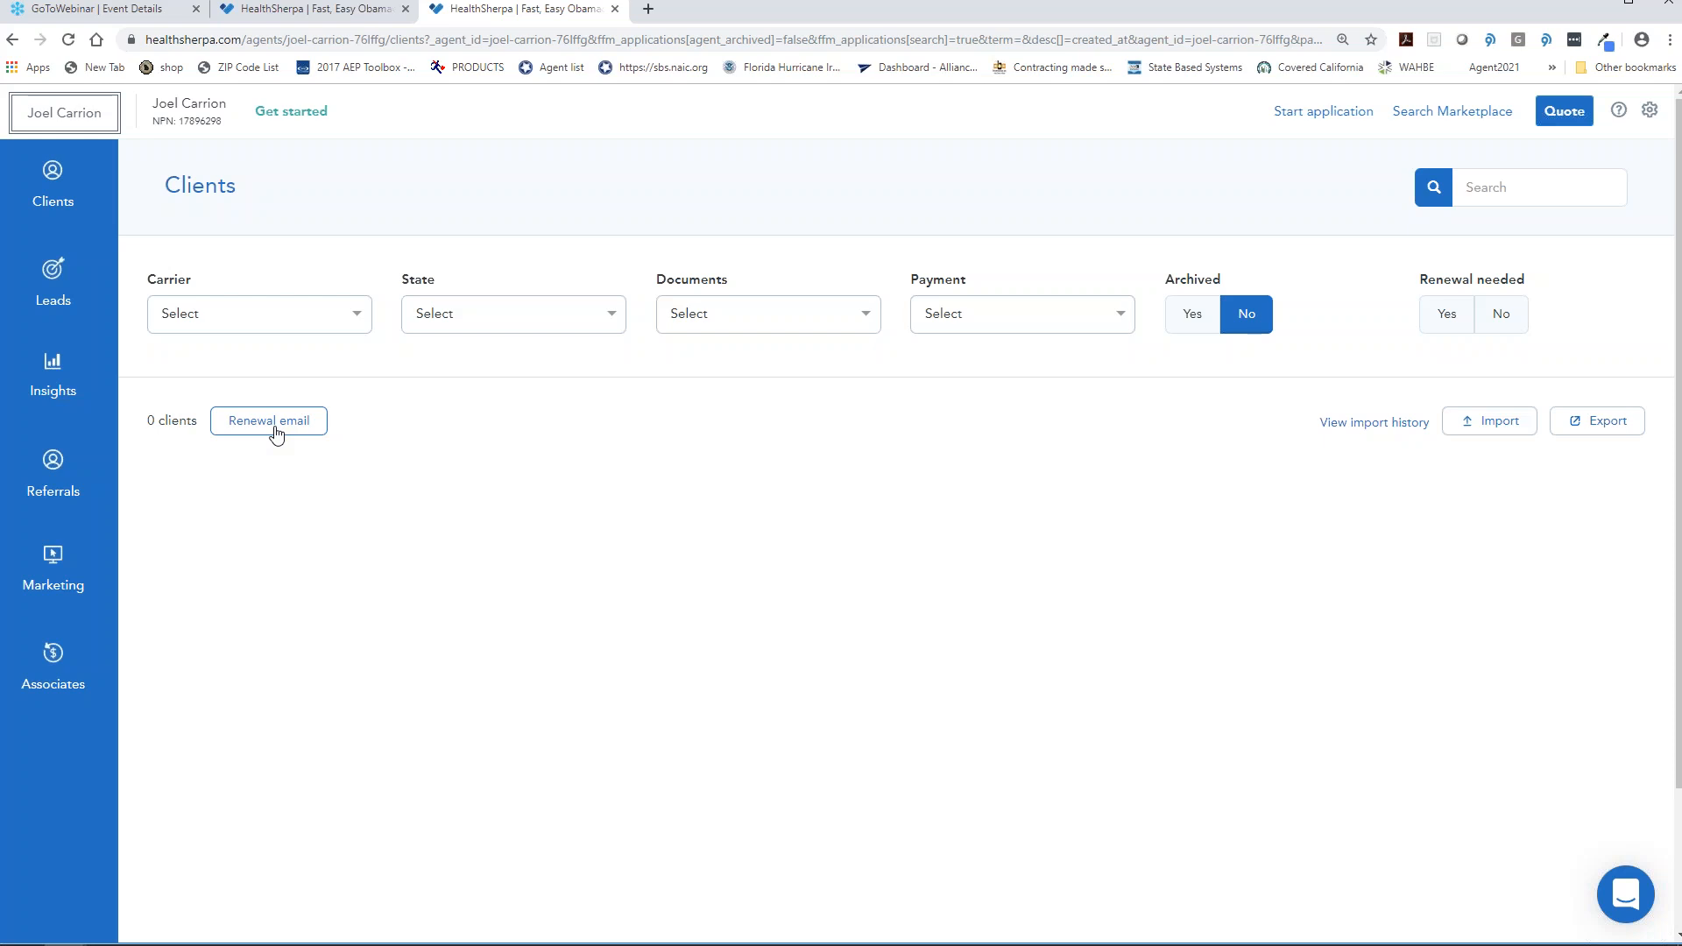
- Open the first lead's record to check its Shopping status, $423 subsidy and 94% cost sharing
click(70, 296)
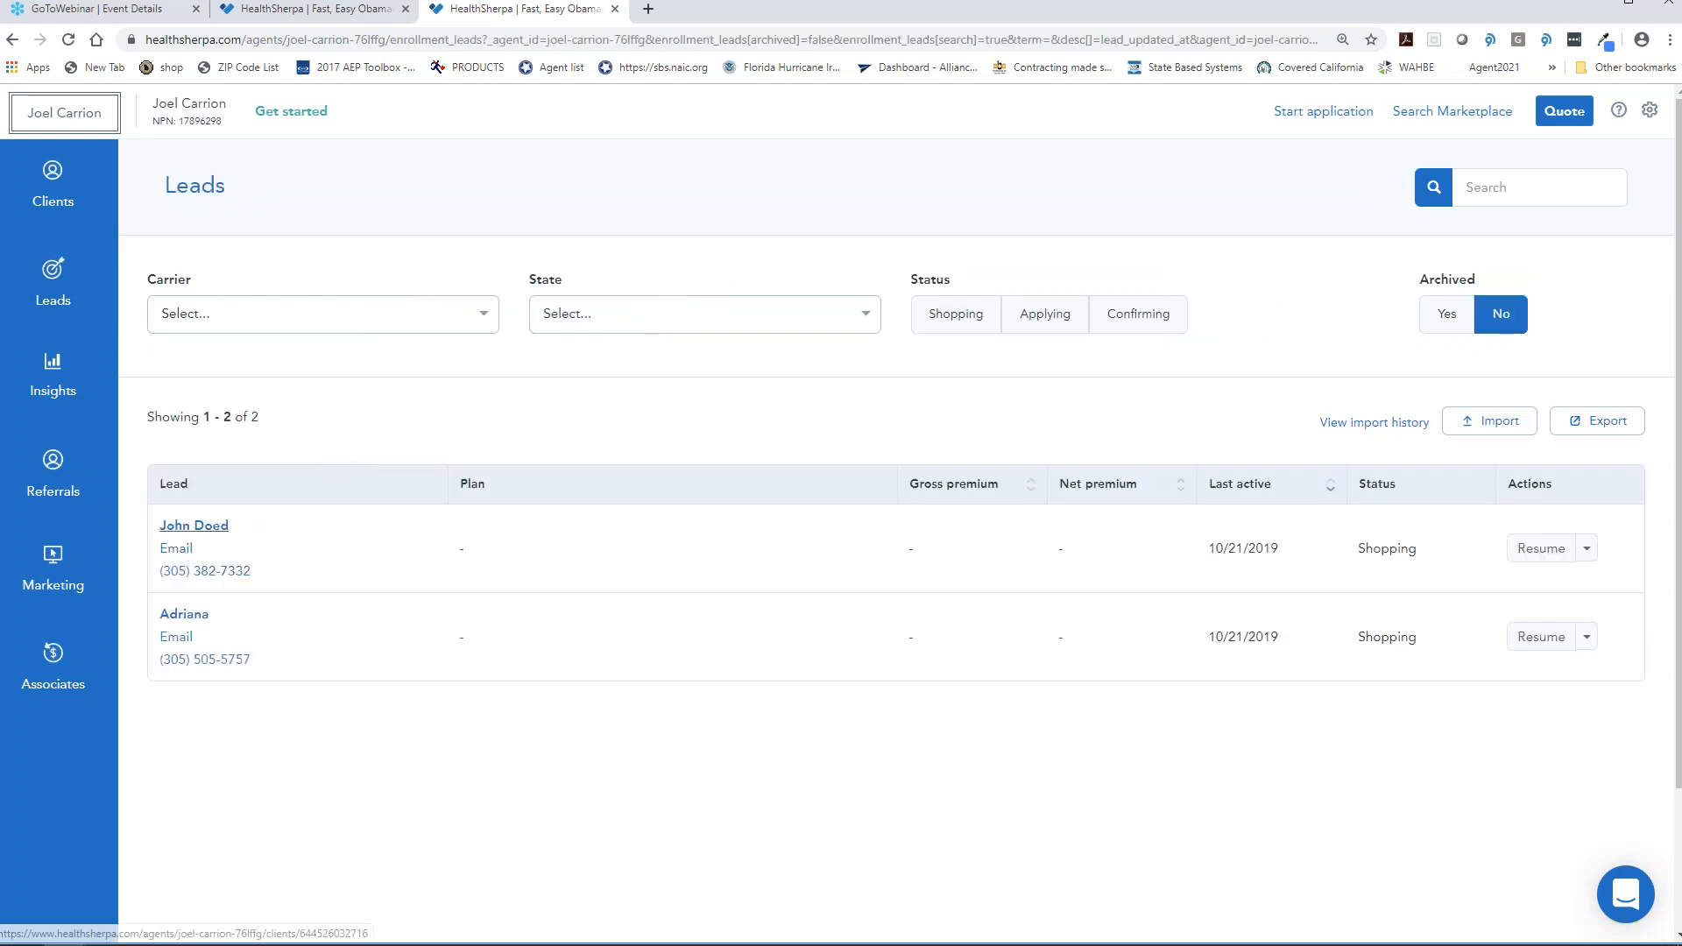
click(188, 527)
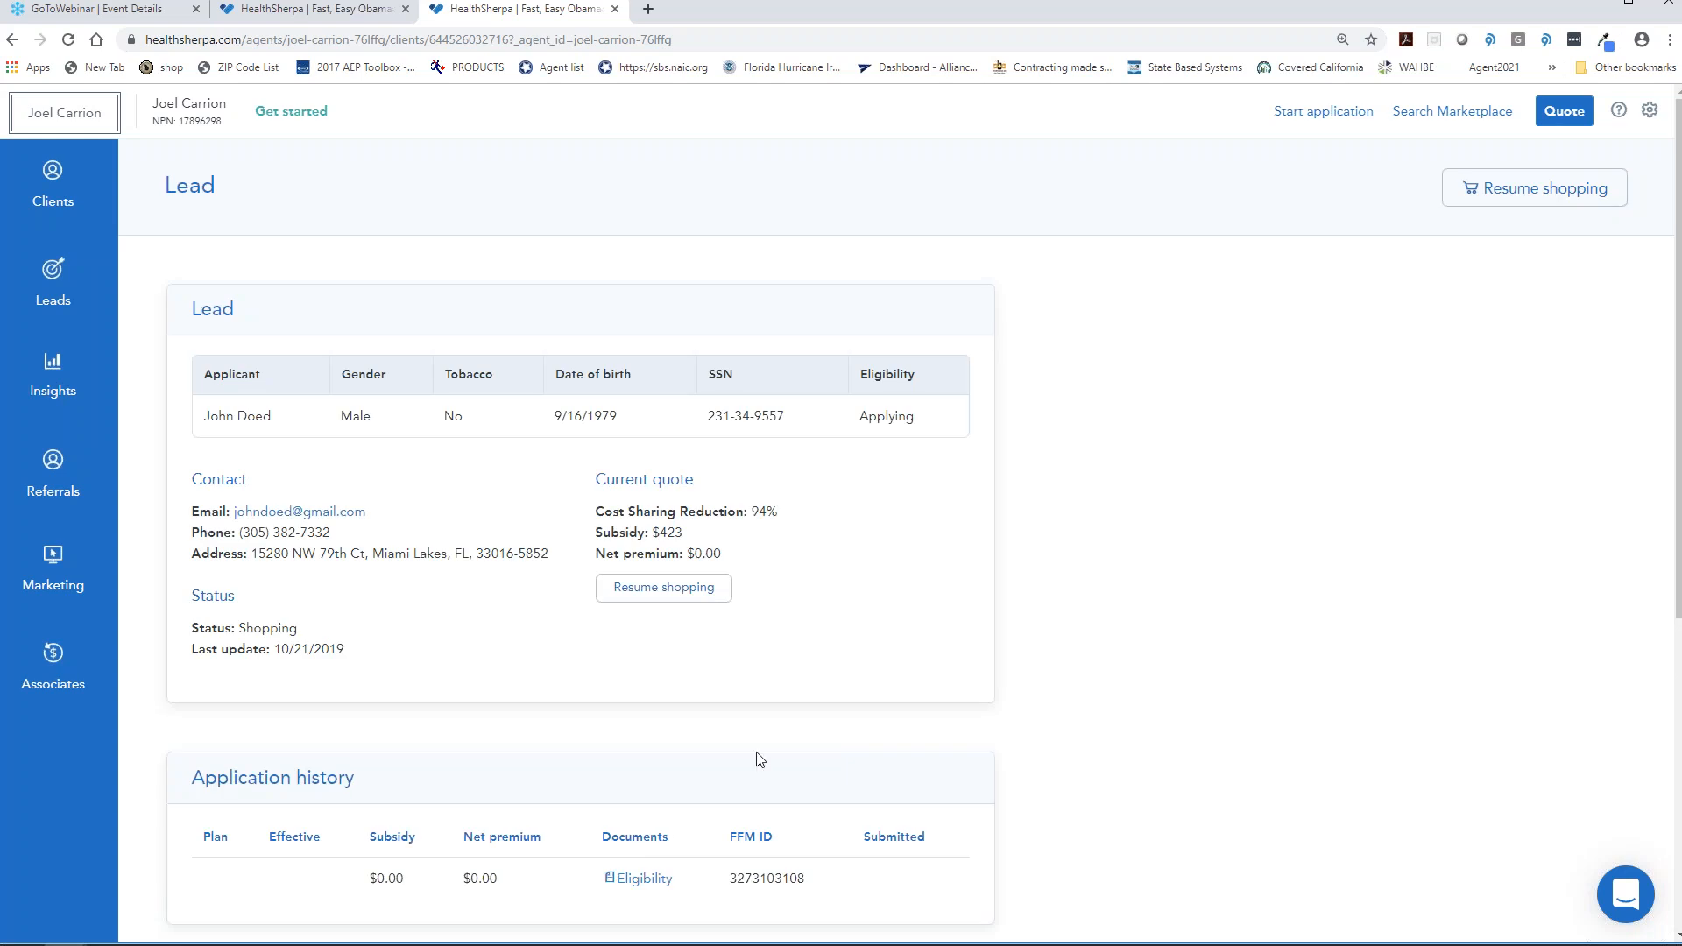
scroll(760, 759, down, 2)
scroll(759, 759, up, 2)
- Resume the lead's quote and add the Ambetter Balanced Care 11 health plan to the cart
click(1518, 191)
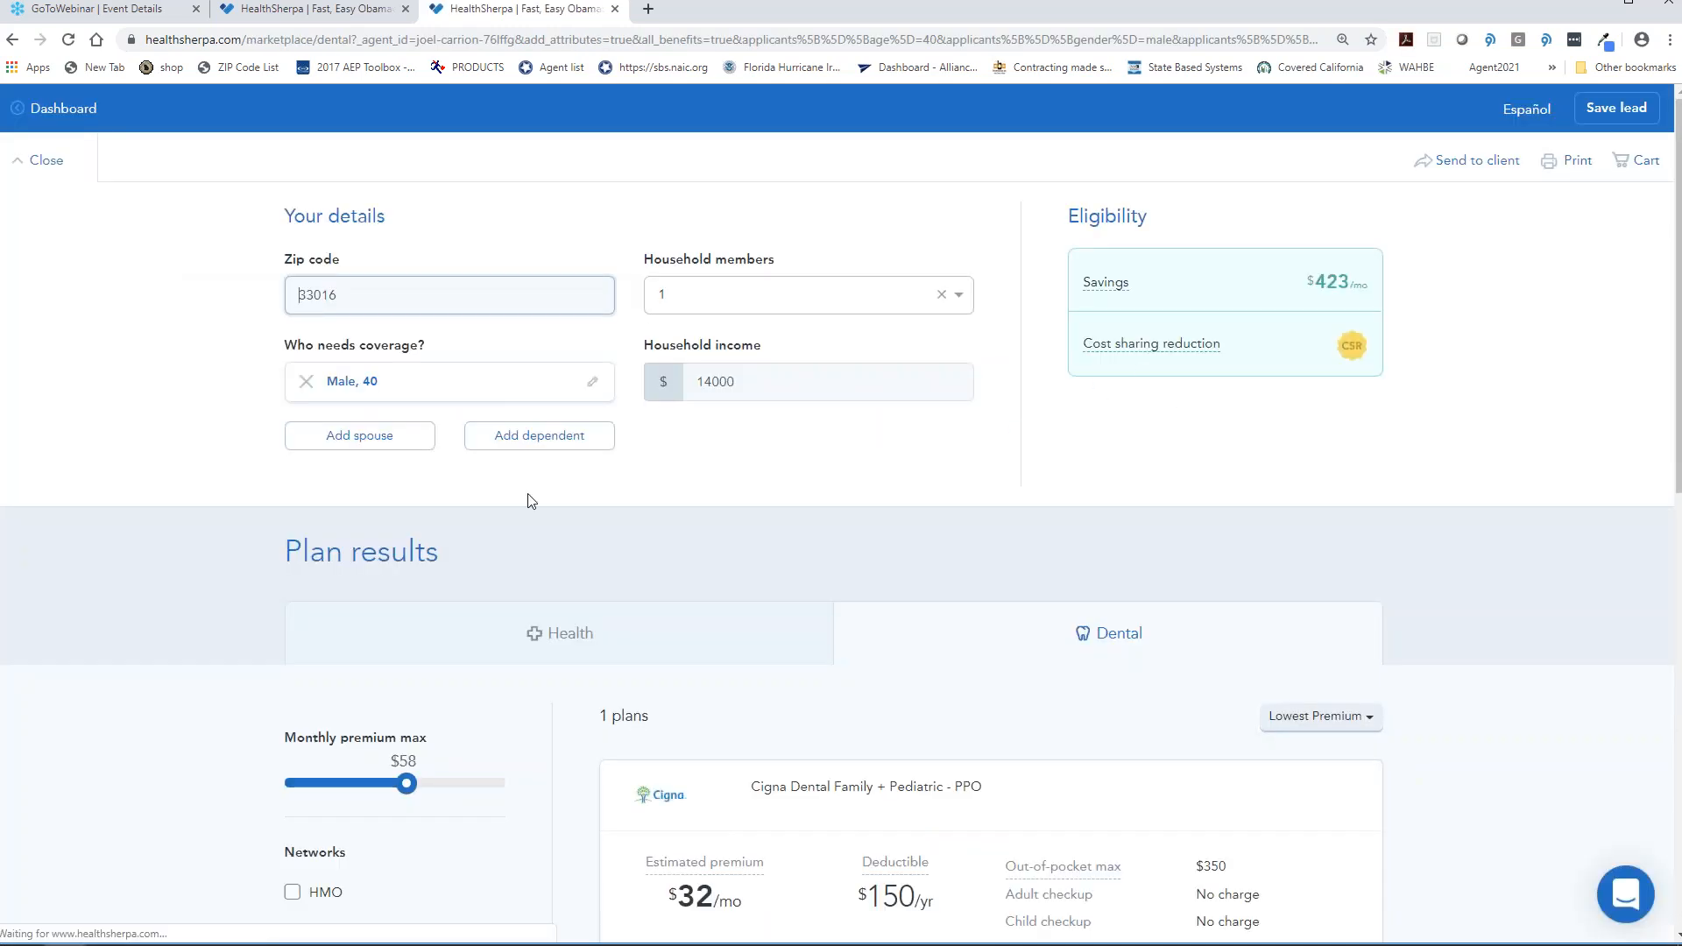
scroll(526, 499, down, 4)
scroll(642, 424, up, 1)
click(568, 366)
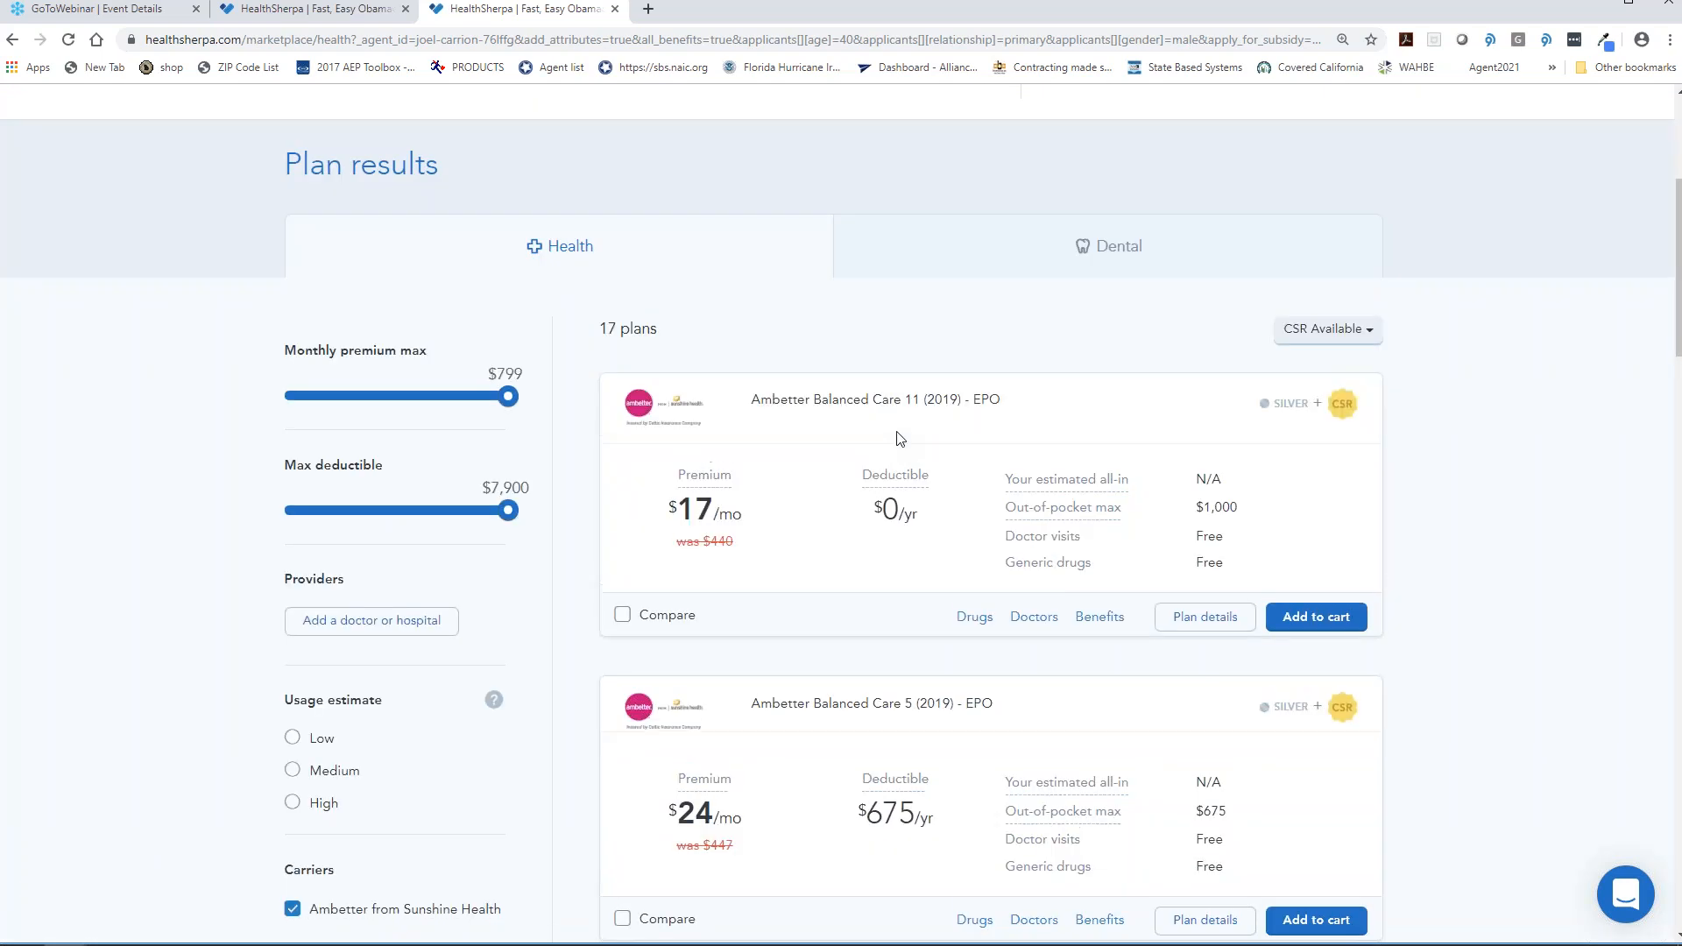
click(1343, 624)
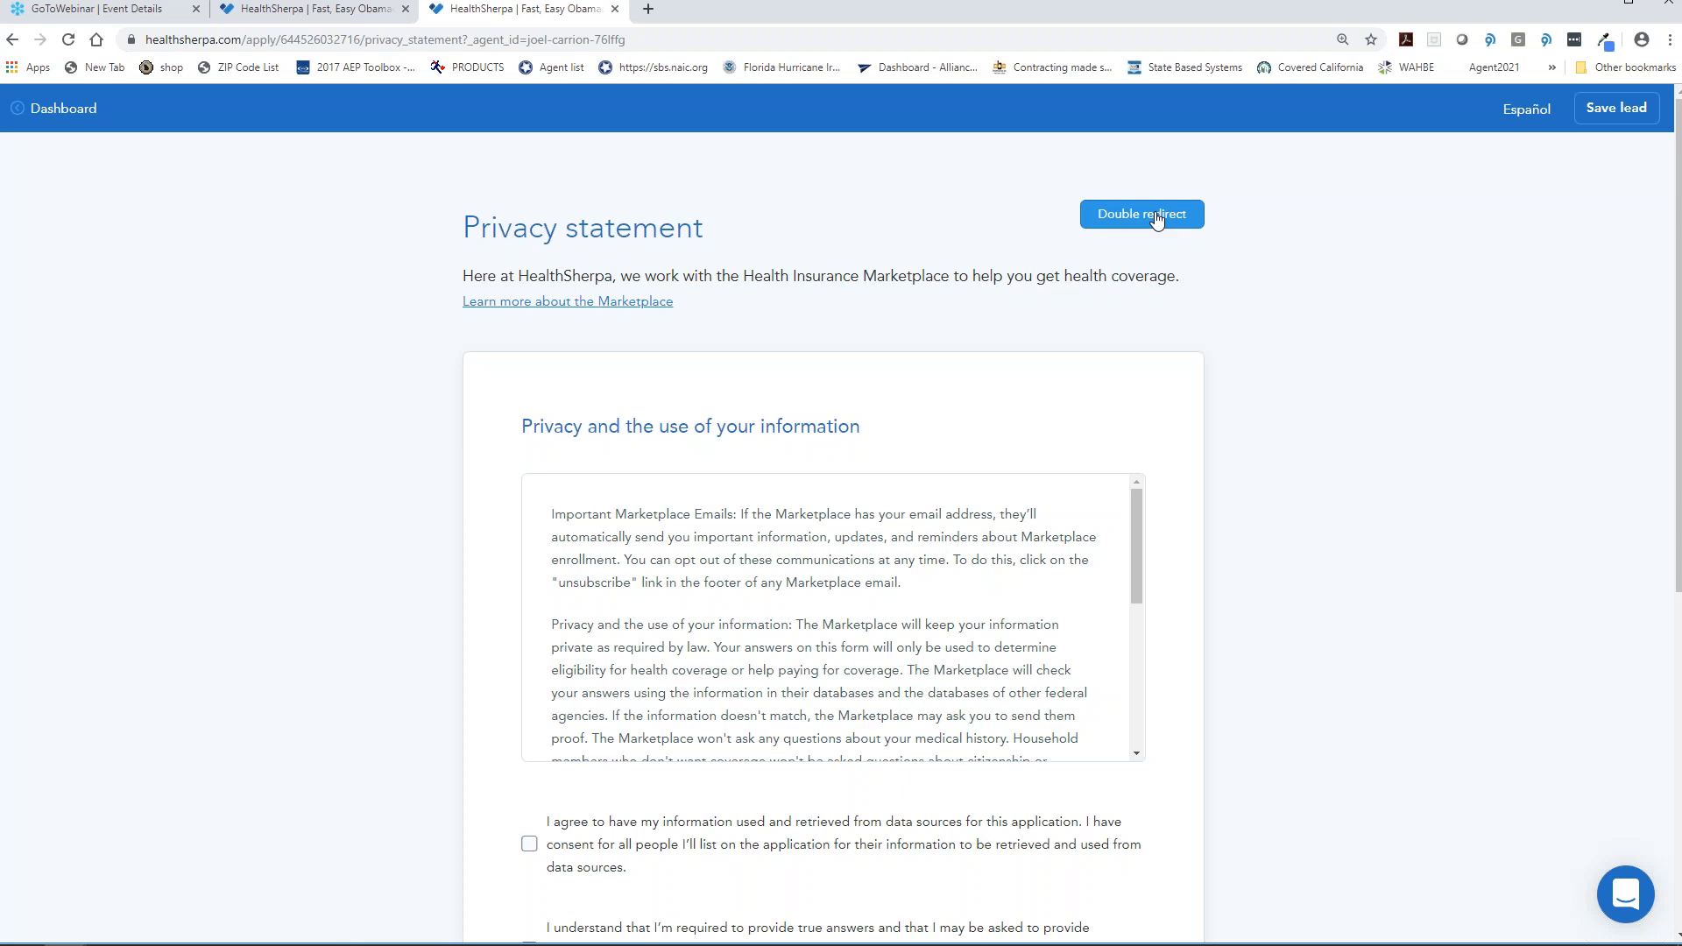
- Read the privacy statement, accept all three consents, and continue to contact information
scroll(1265, 578, down, 4)
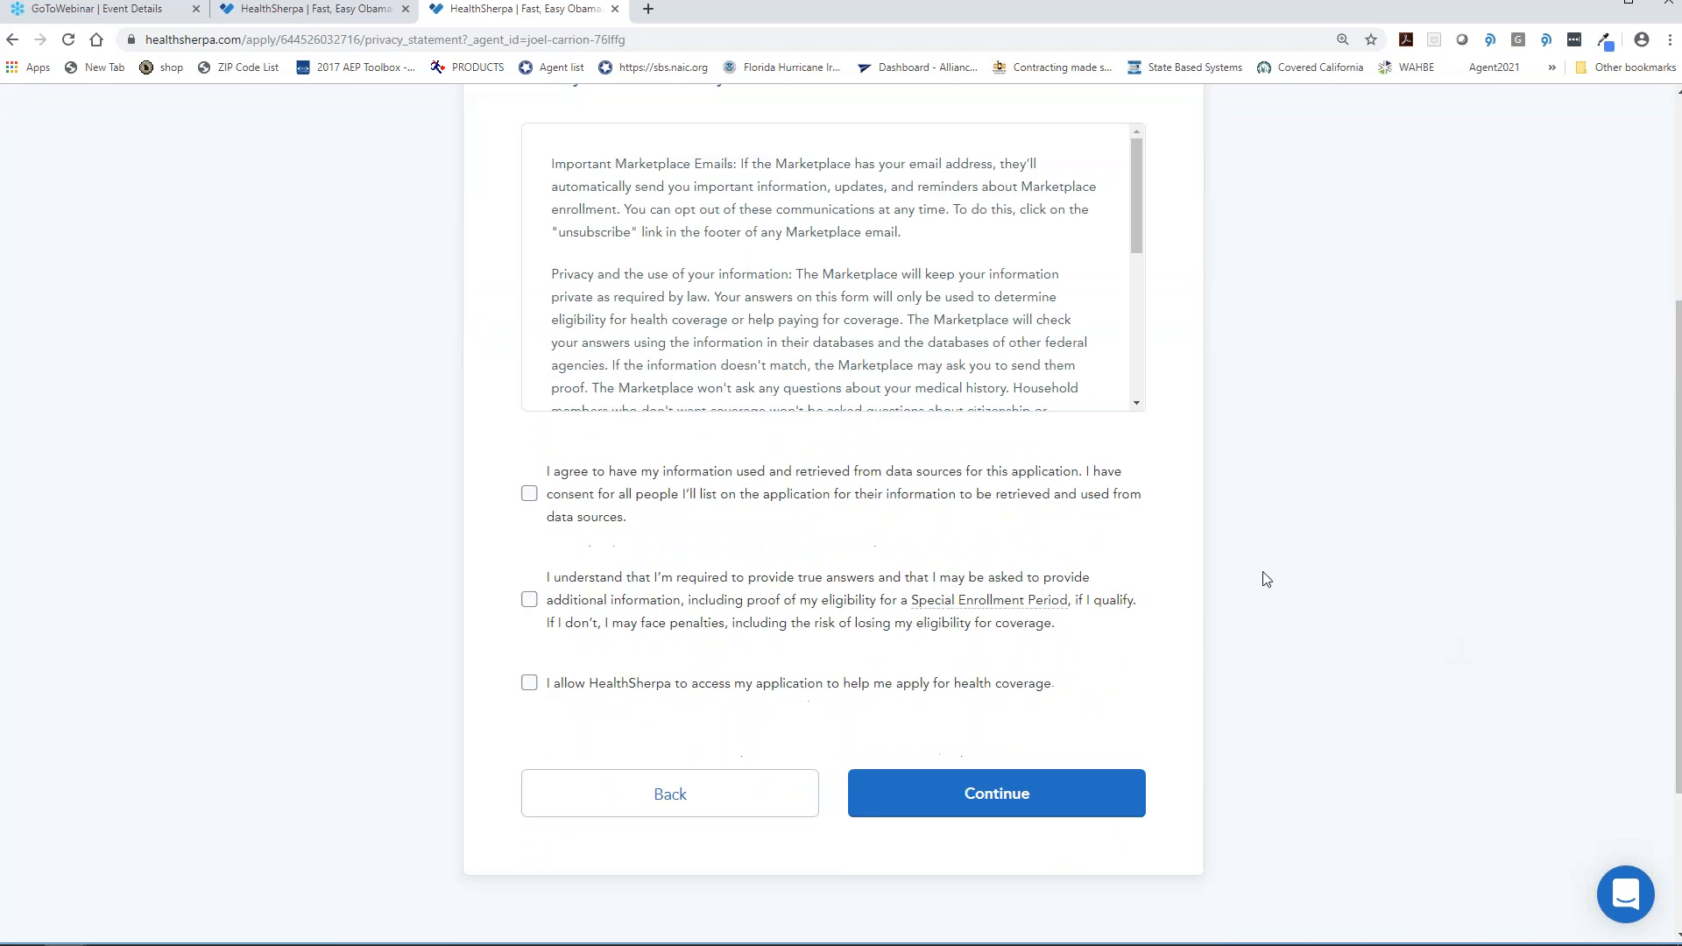
drag(1140, 223, 1138, 366)
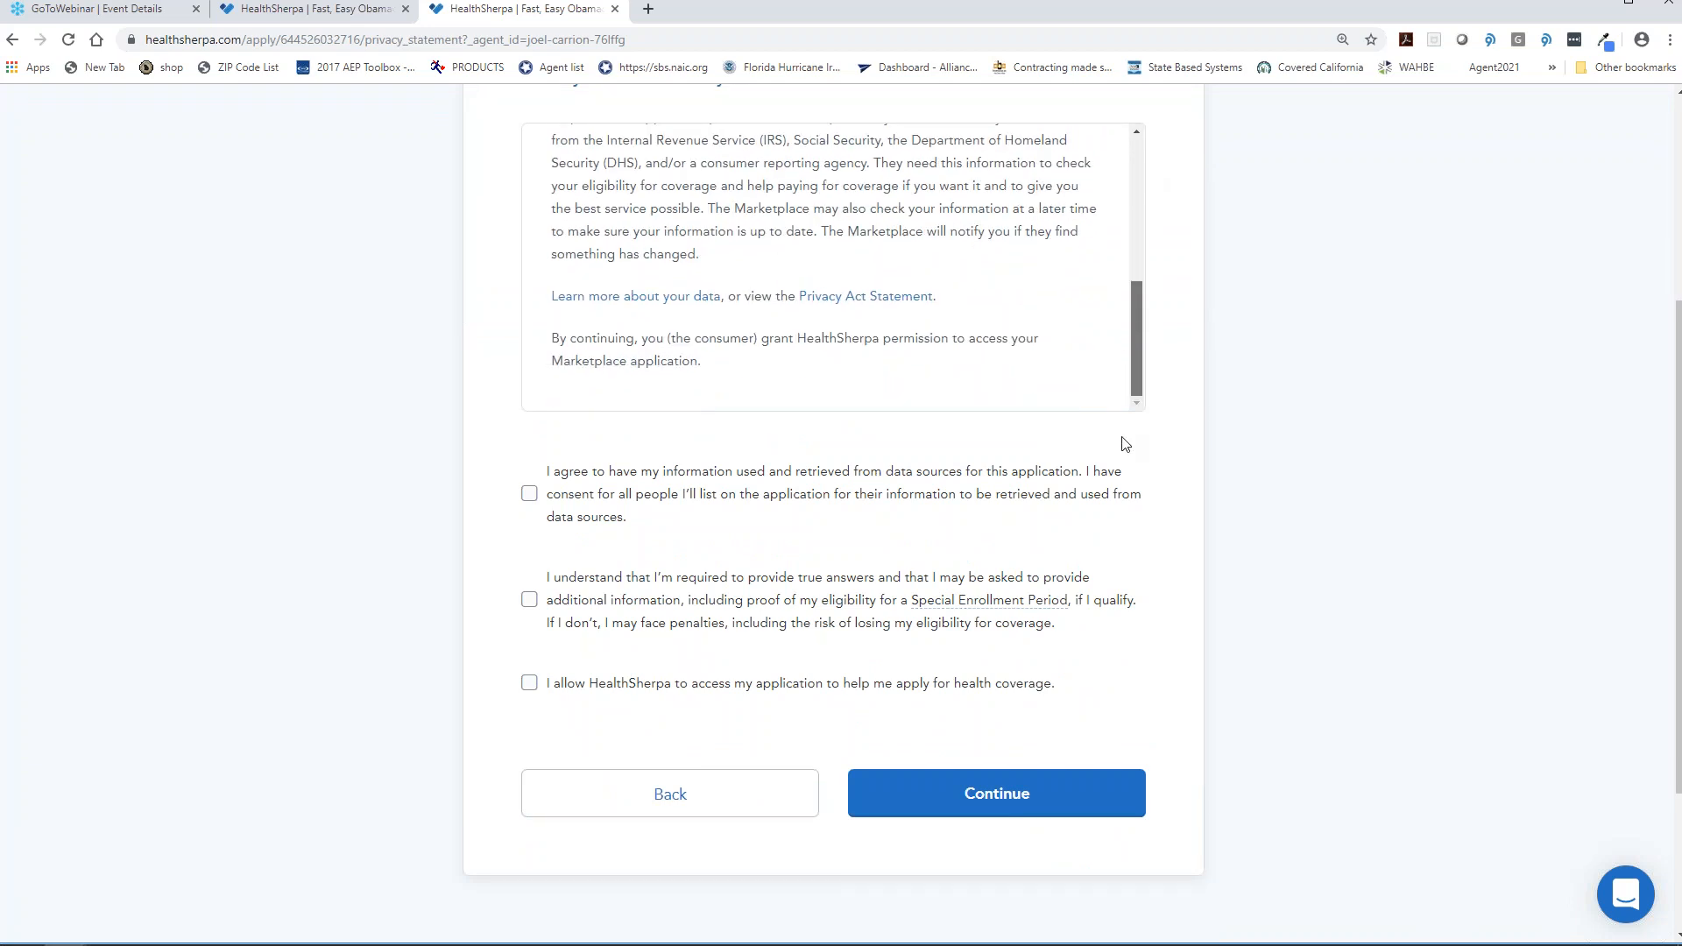
click(841, 517)
click(823, 614)
click(628, 694)
click(955, 824)
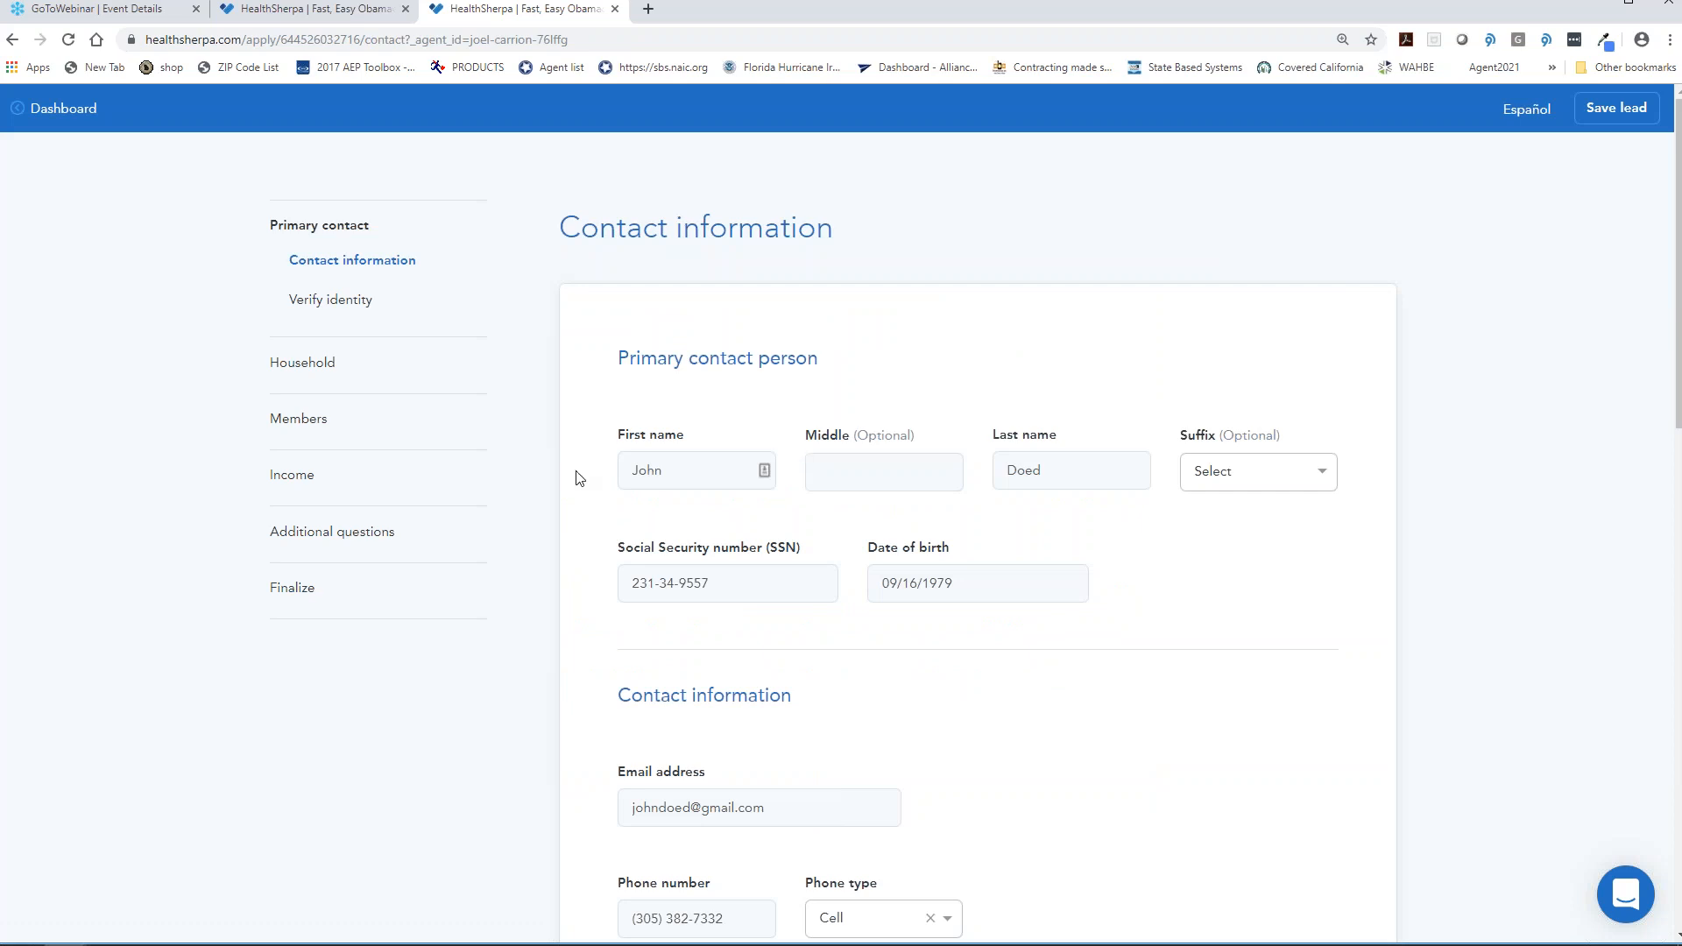
- Set both the written and spoken language to English in the contact information
scroll(578, 476, down, 14)
scroll(583, 481, up, 5)
scroll(659, 489, up, 9)
scroll(1212, 575, down, 7)
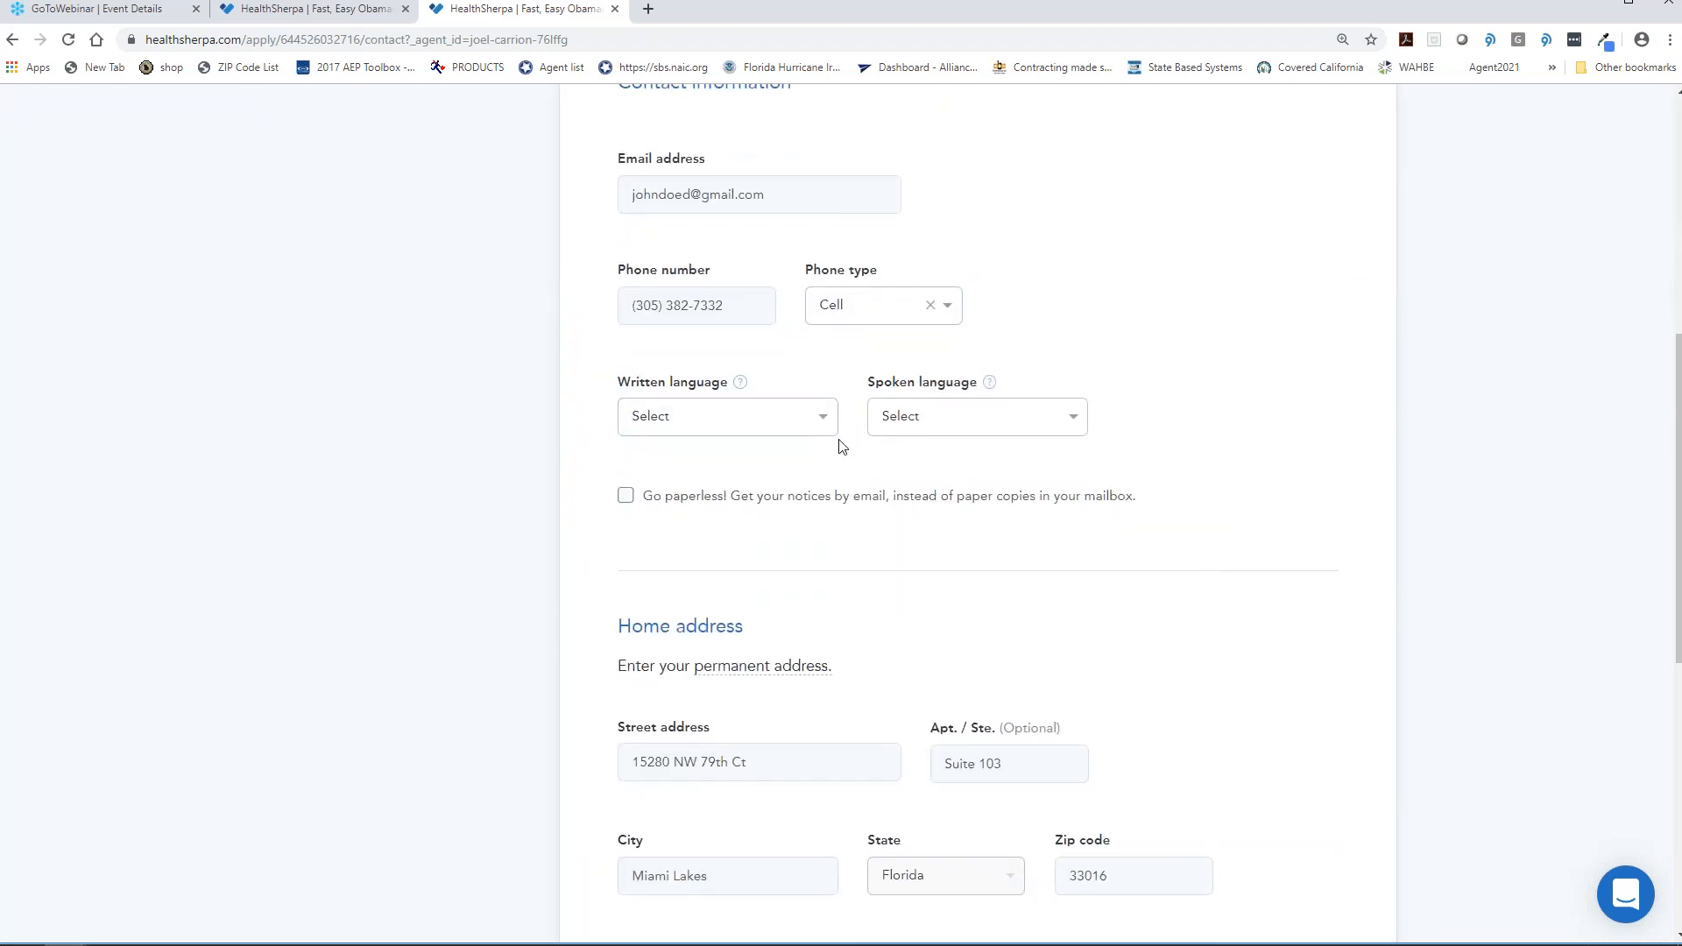
click(794, 424)
click(677, 495)
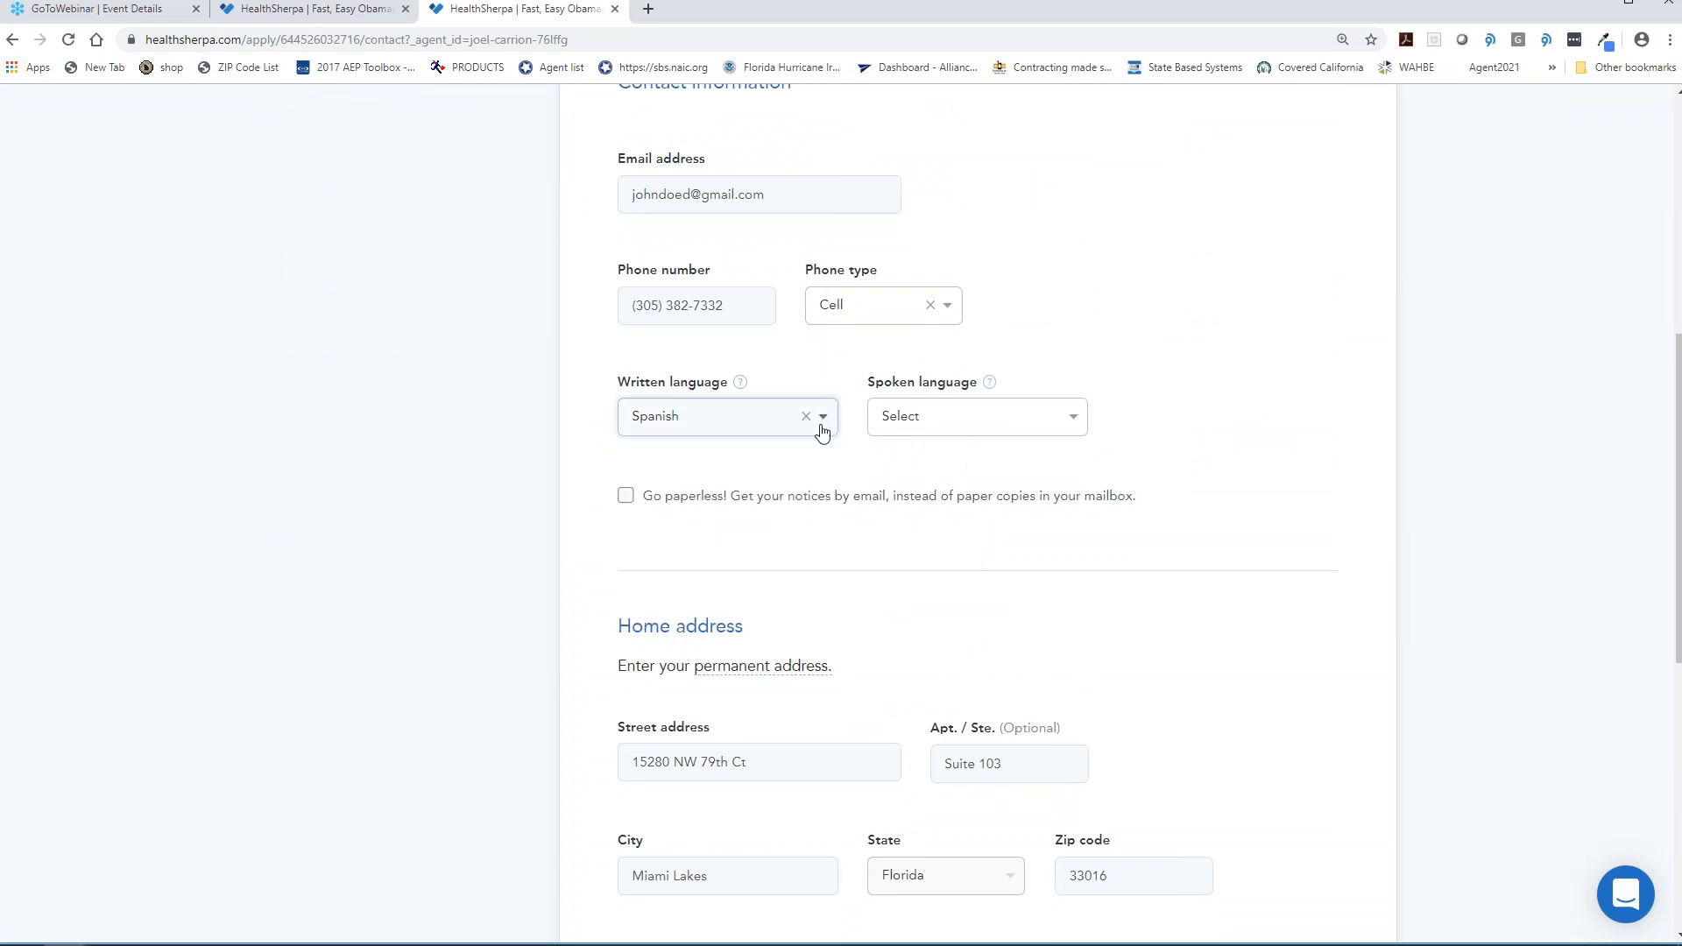
click(810, 419)
click(691, 462)
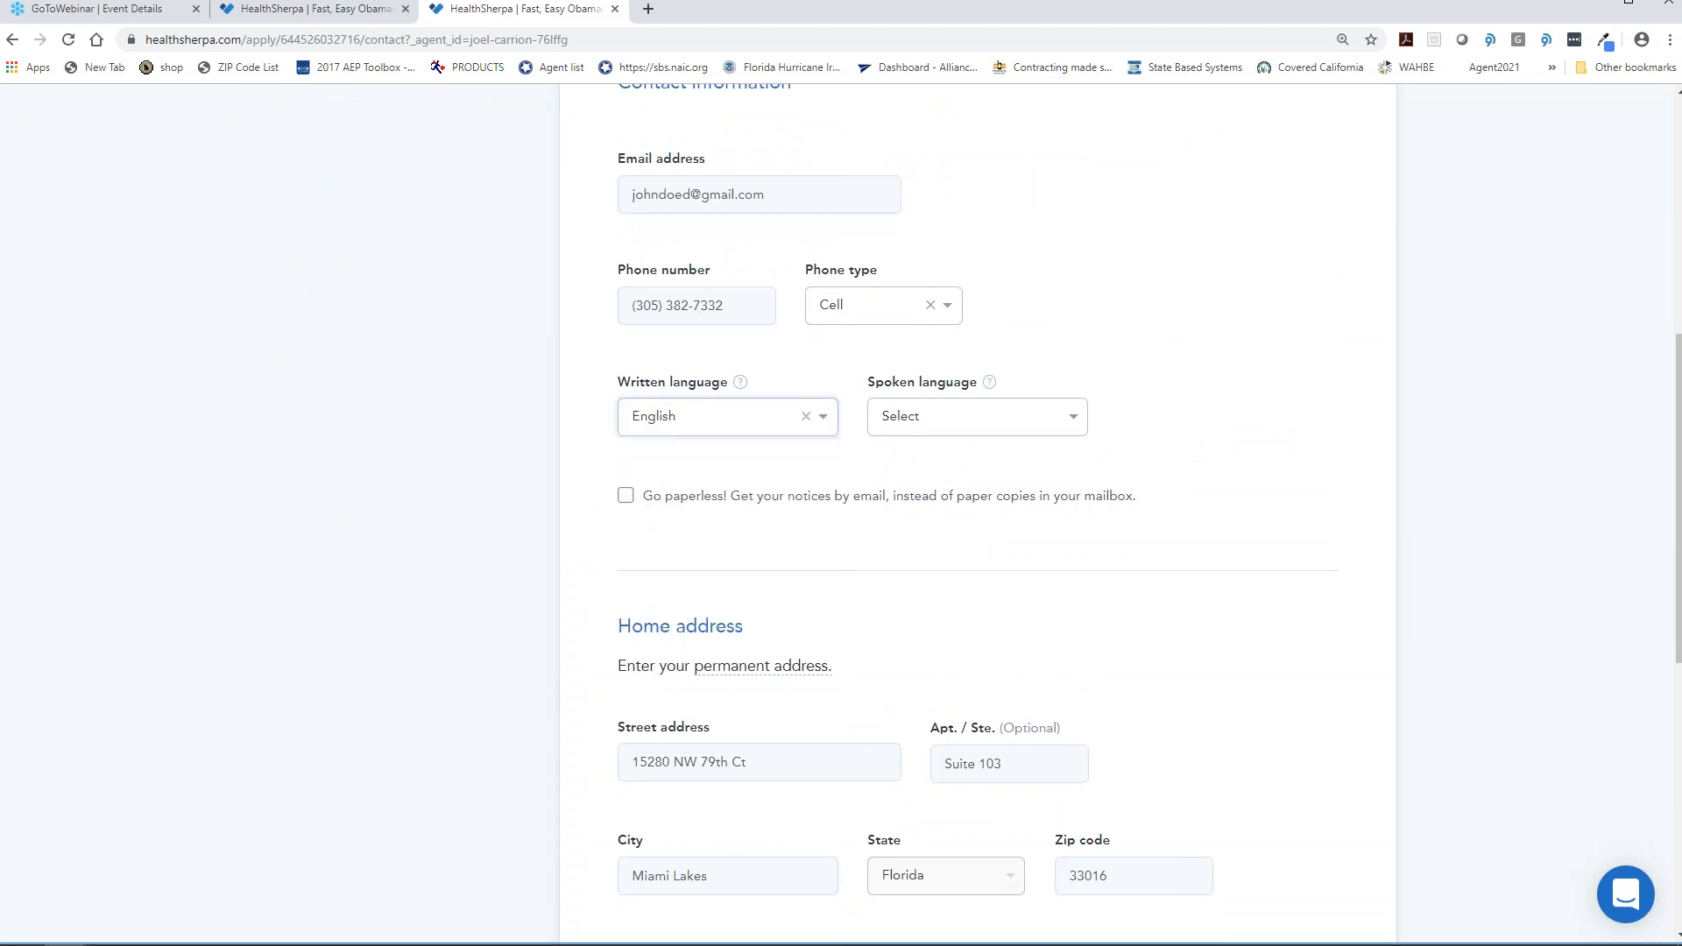
click(940, 429)
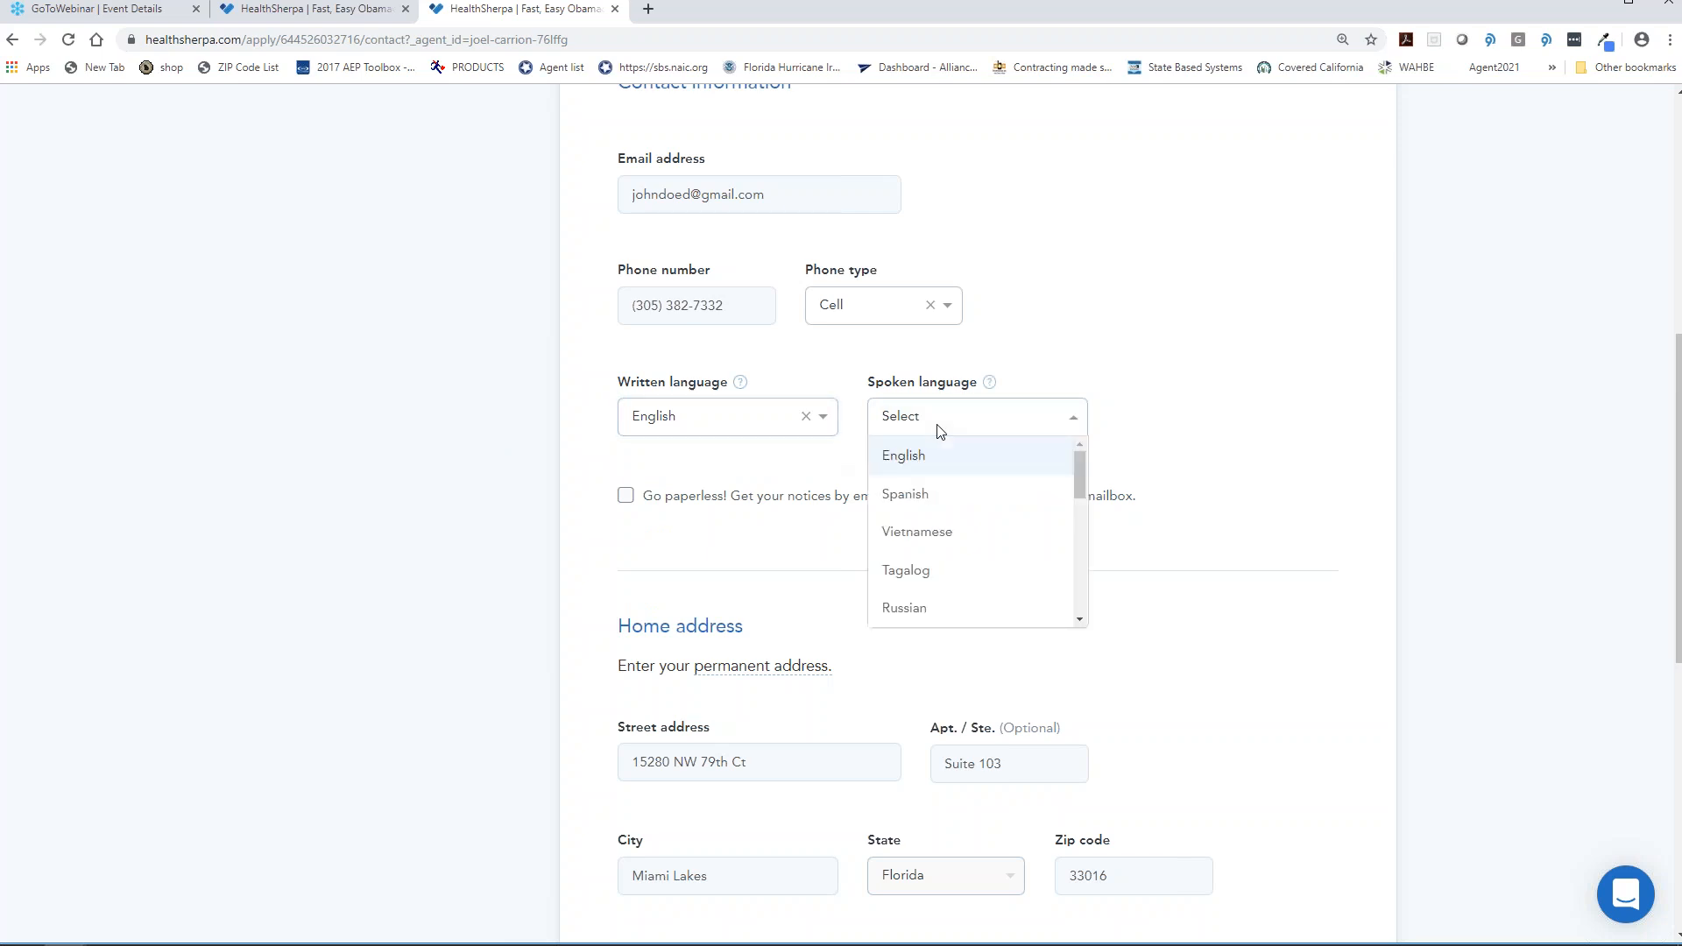
click(916, 463)
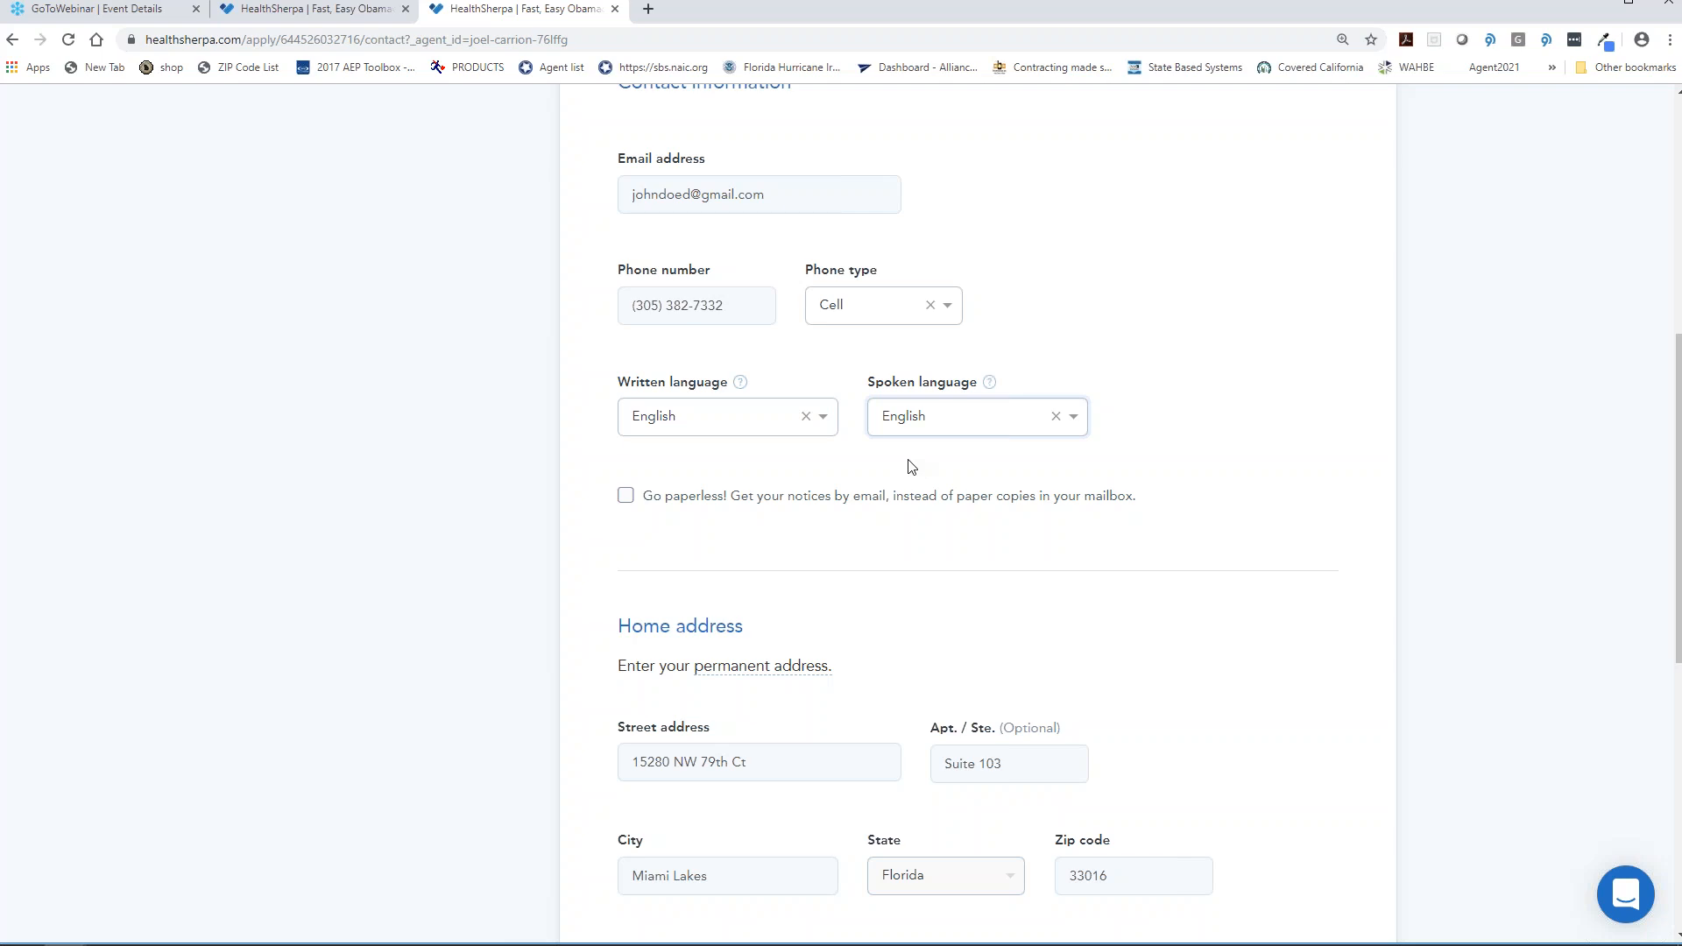
- Submit the contact information to reach the Household overview
scroll(911, 466, down, 2)
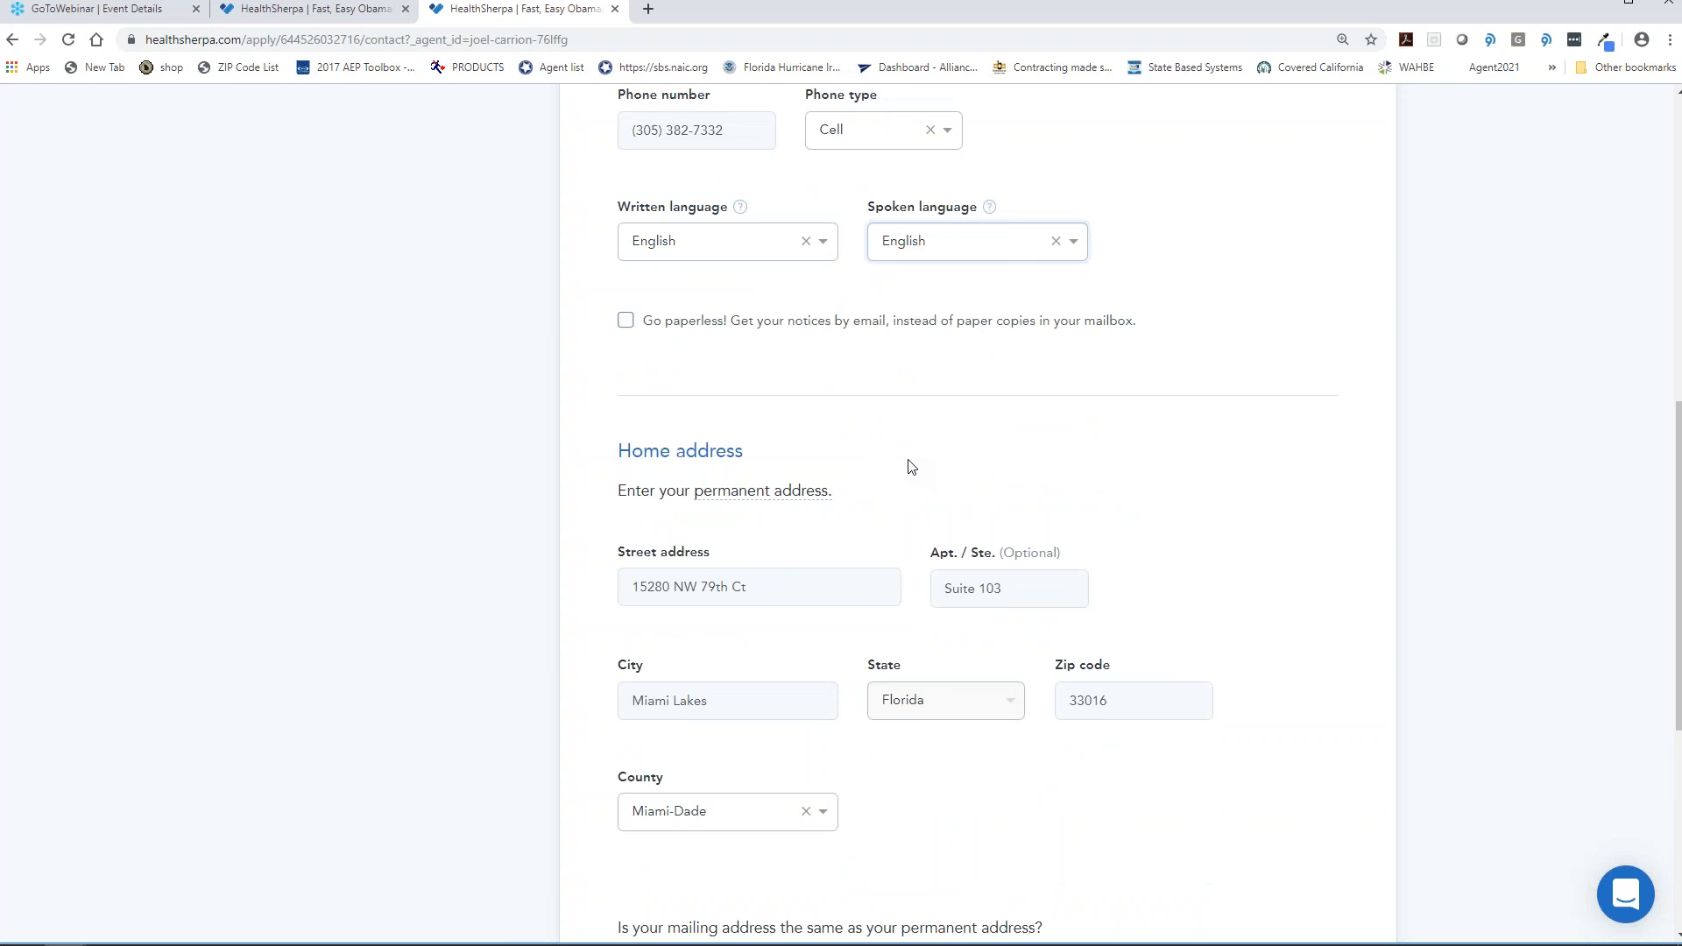
scroll(911, 466, down, 3)
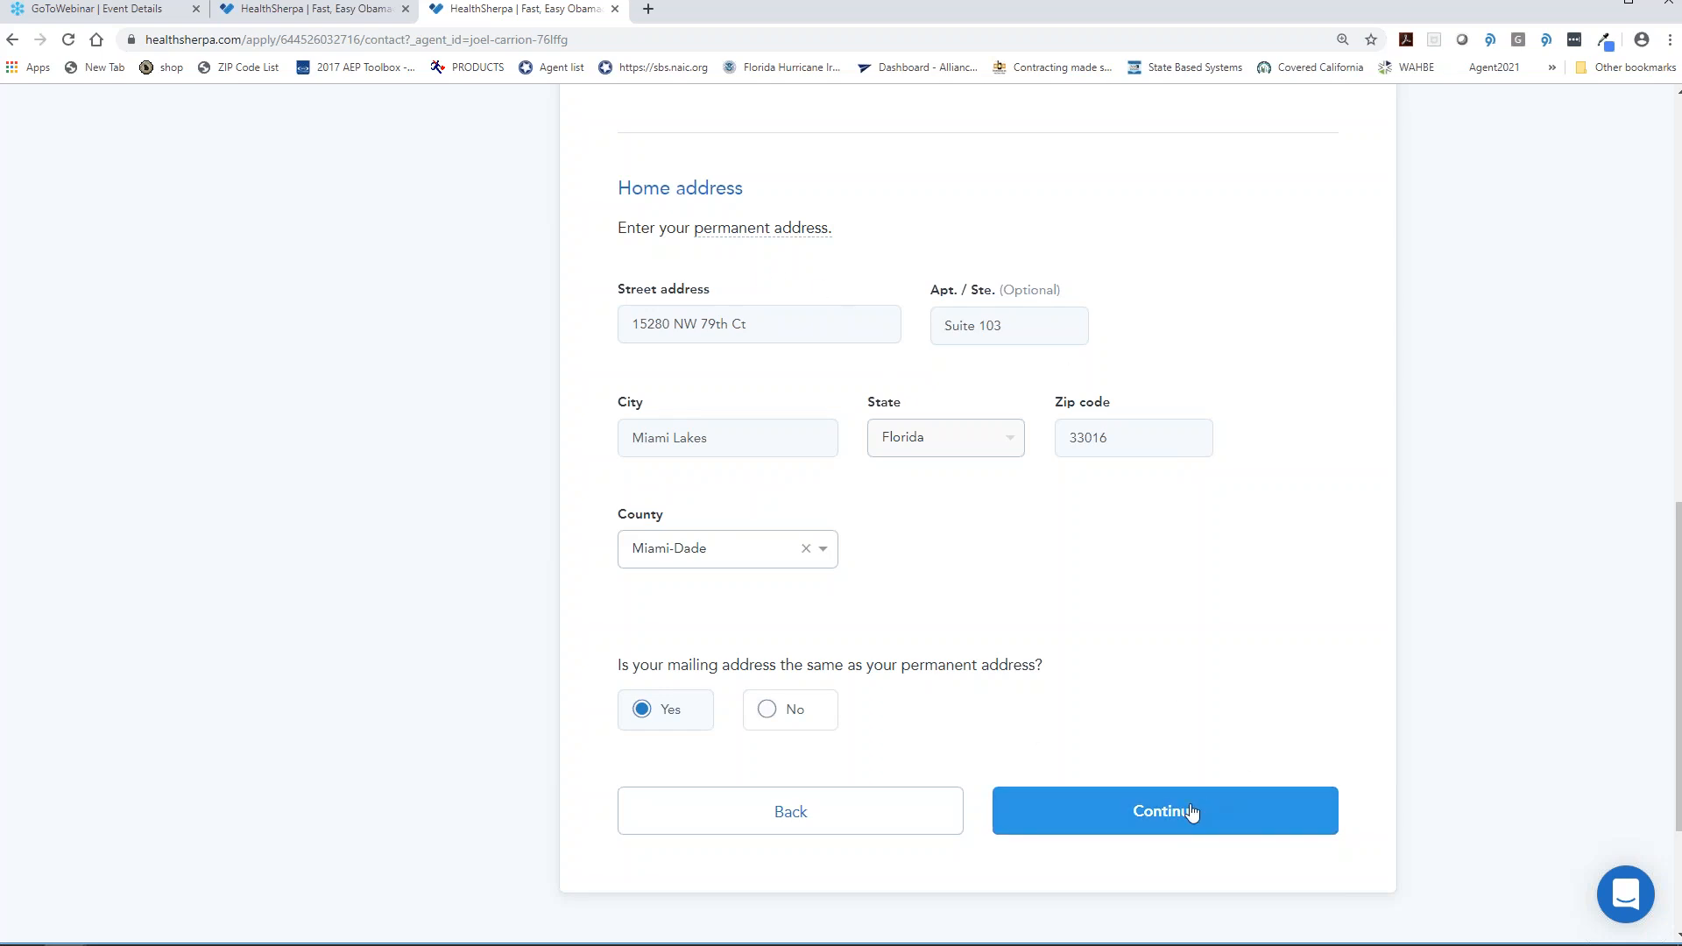
click(1191, 811)
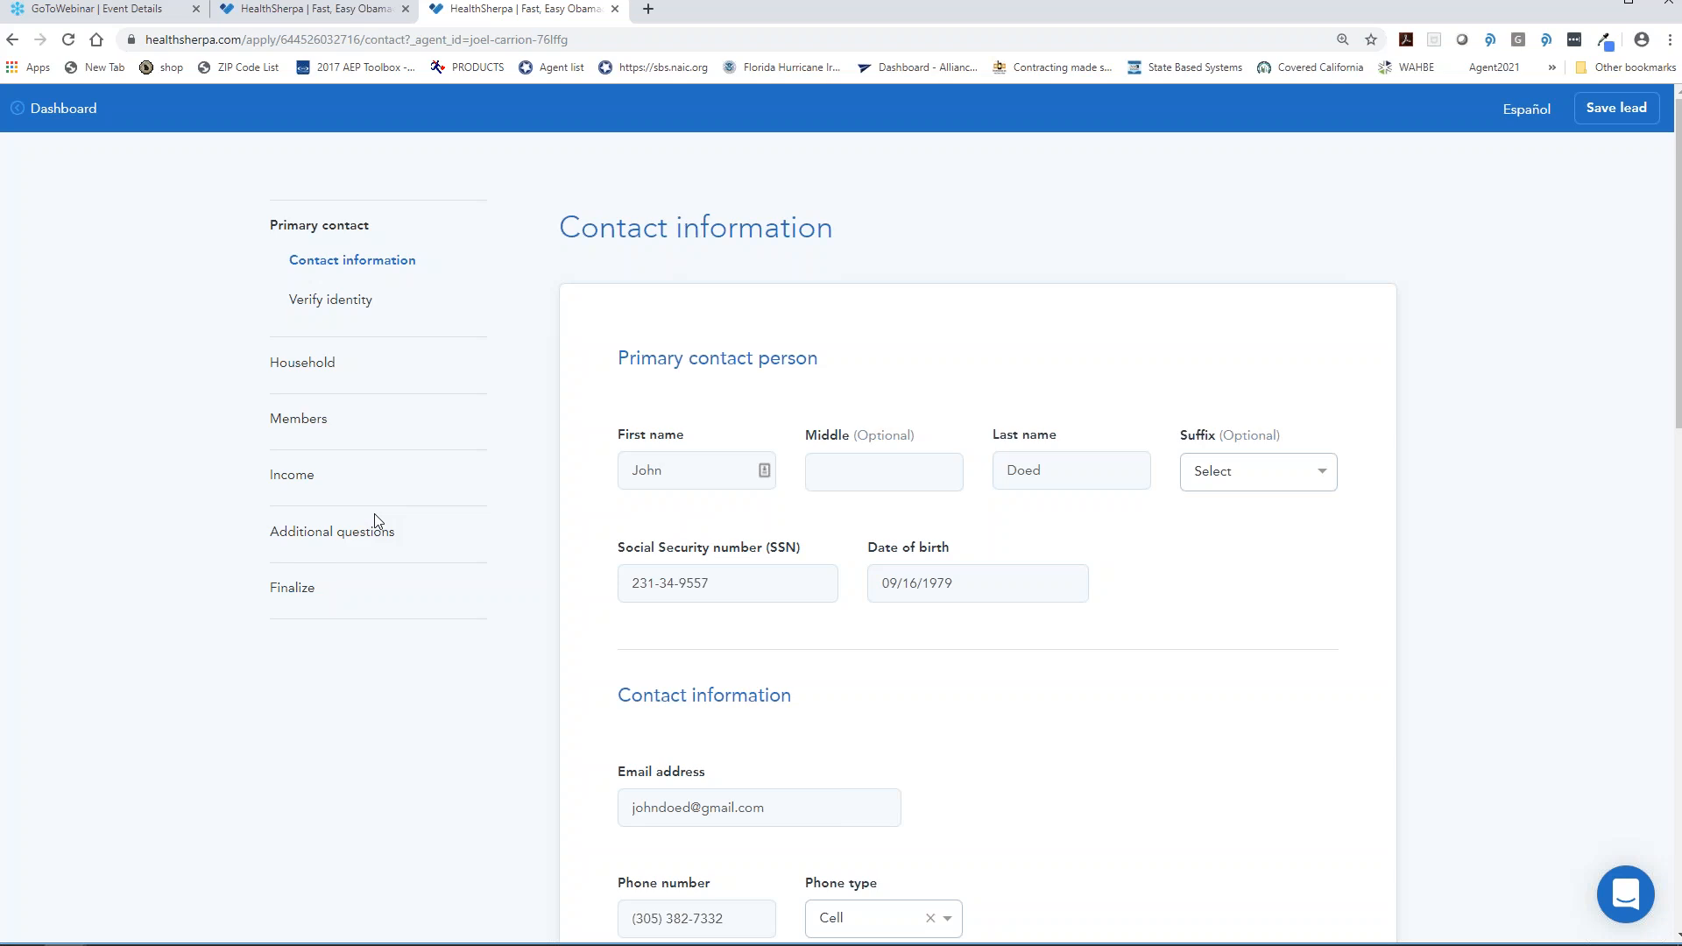
scroll(374, 522, down, 12)
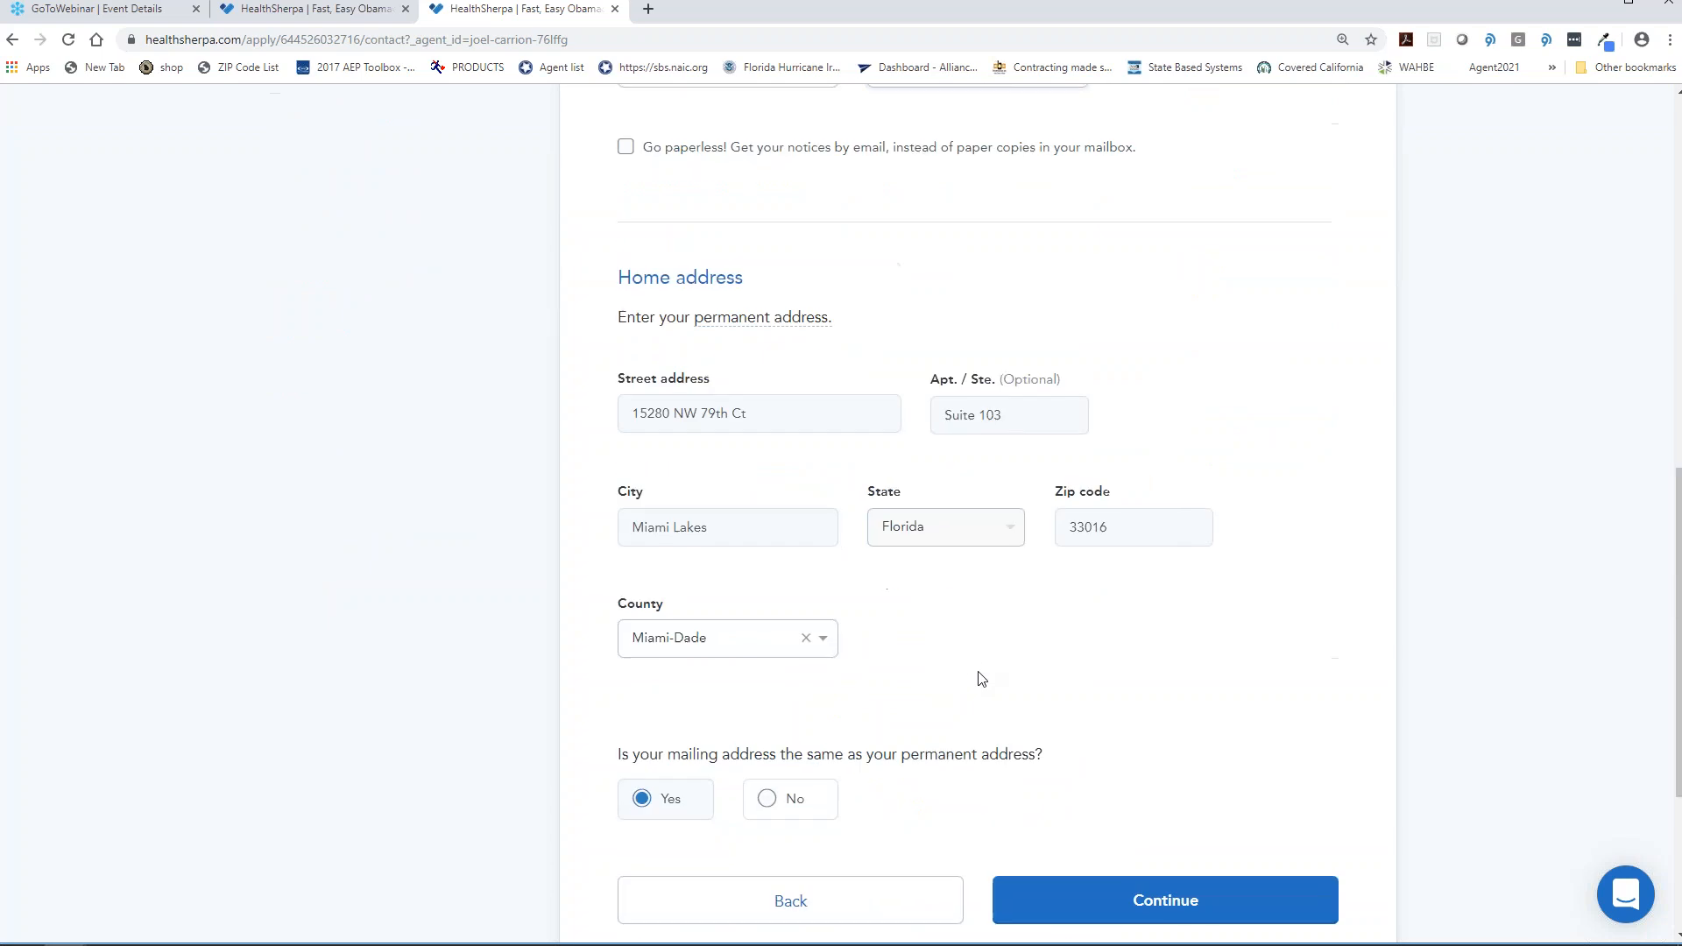
scroll(981, 679, down, 1)
click(1093, 815)
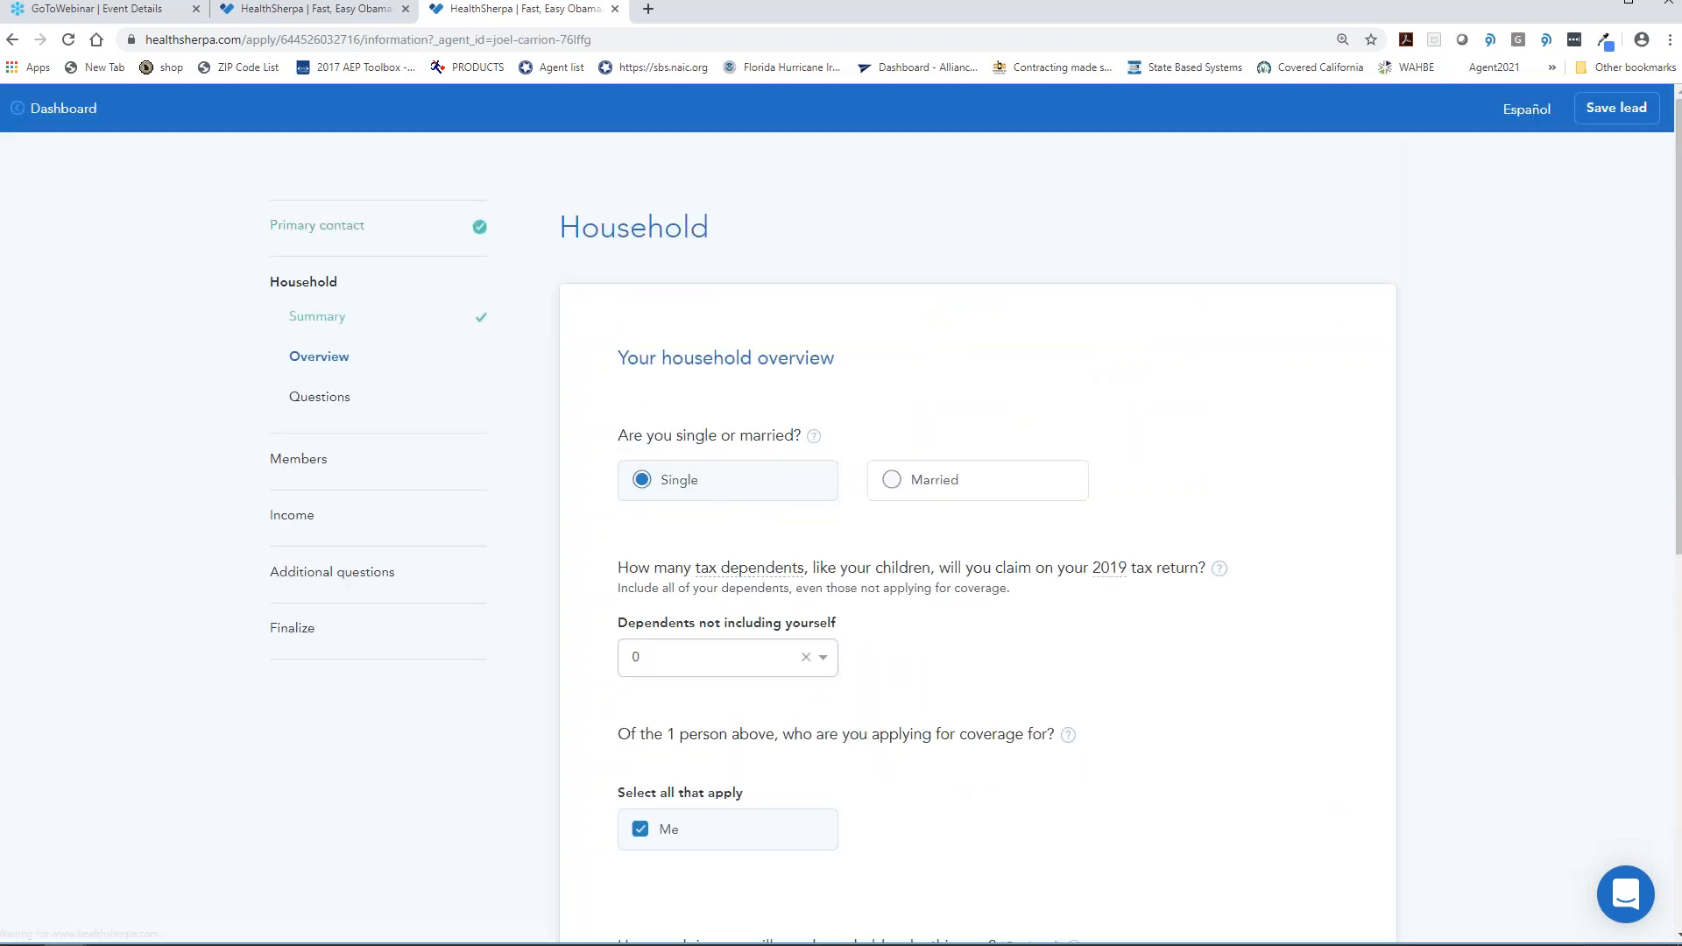
- Answer household income as $51,000 or less and submit the household overview
scroll(1040, 541, down, 2)
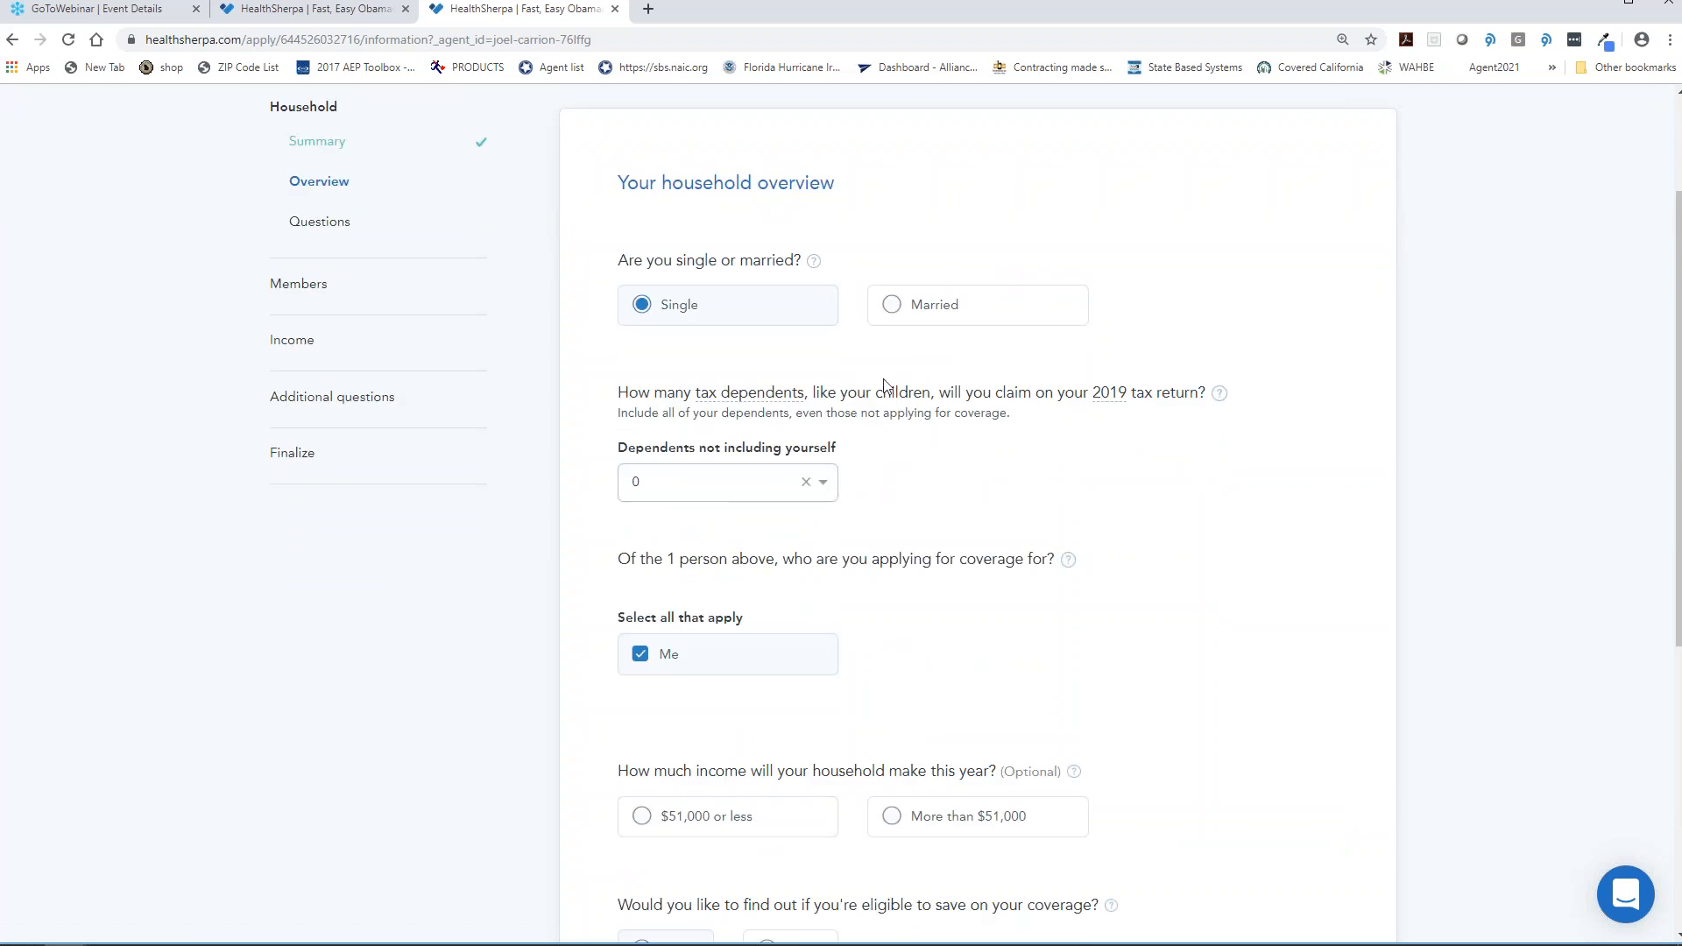
scroll(931, 440, down, 2)
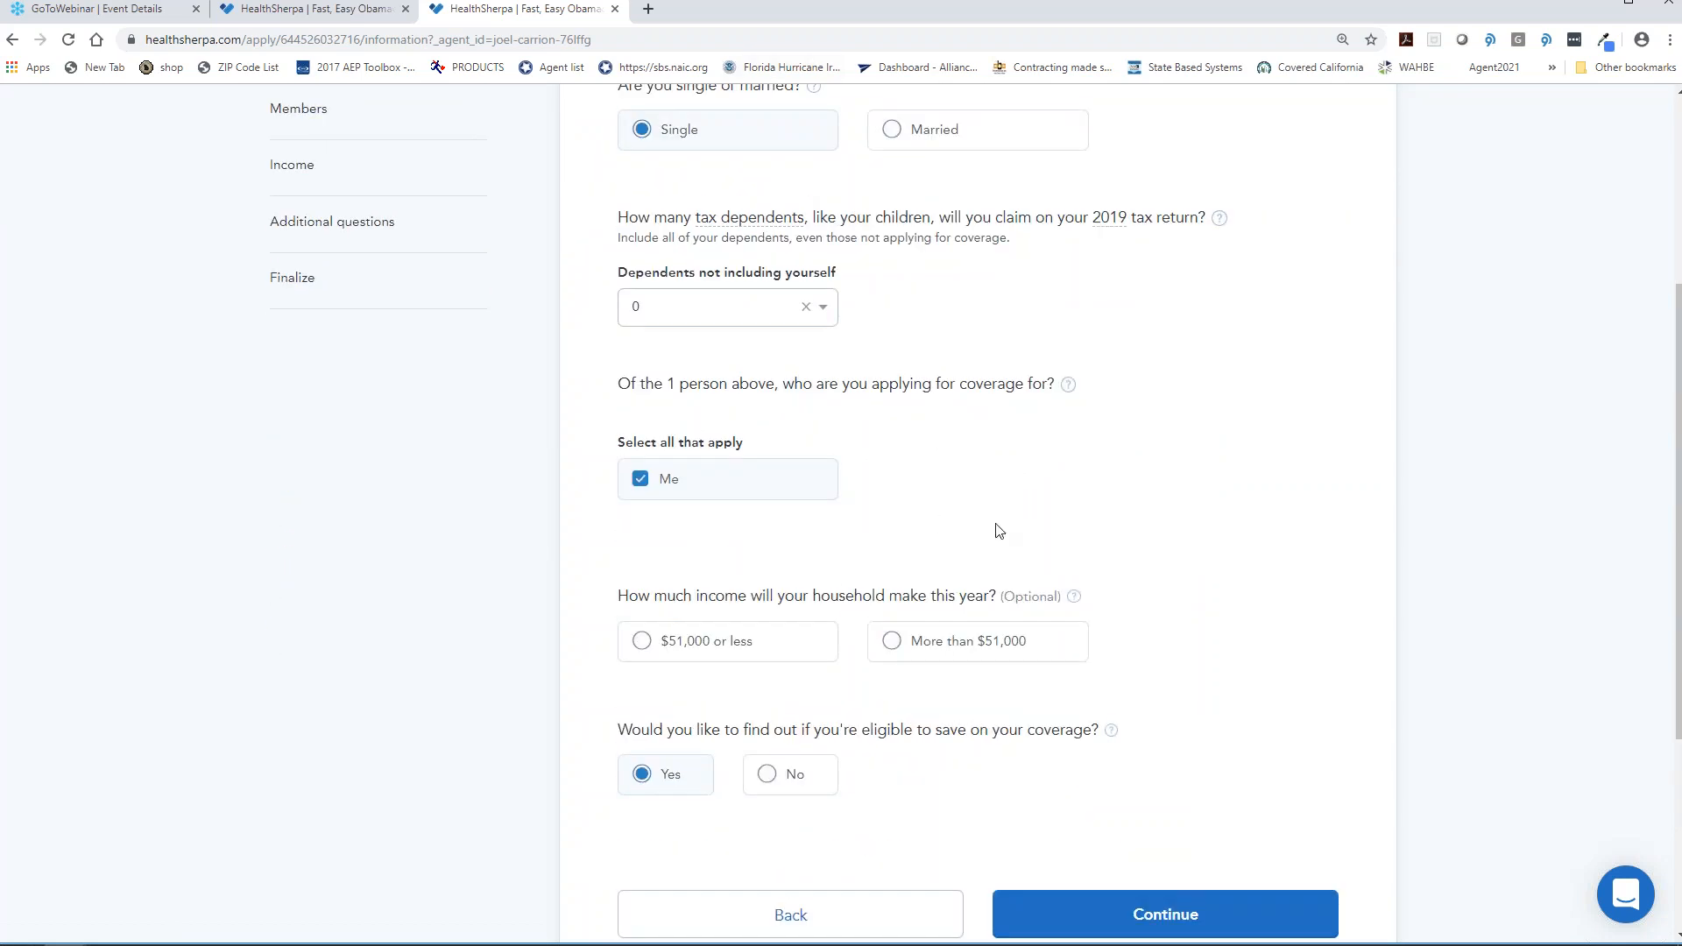
click(688, 641)
click(1227, 931)
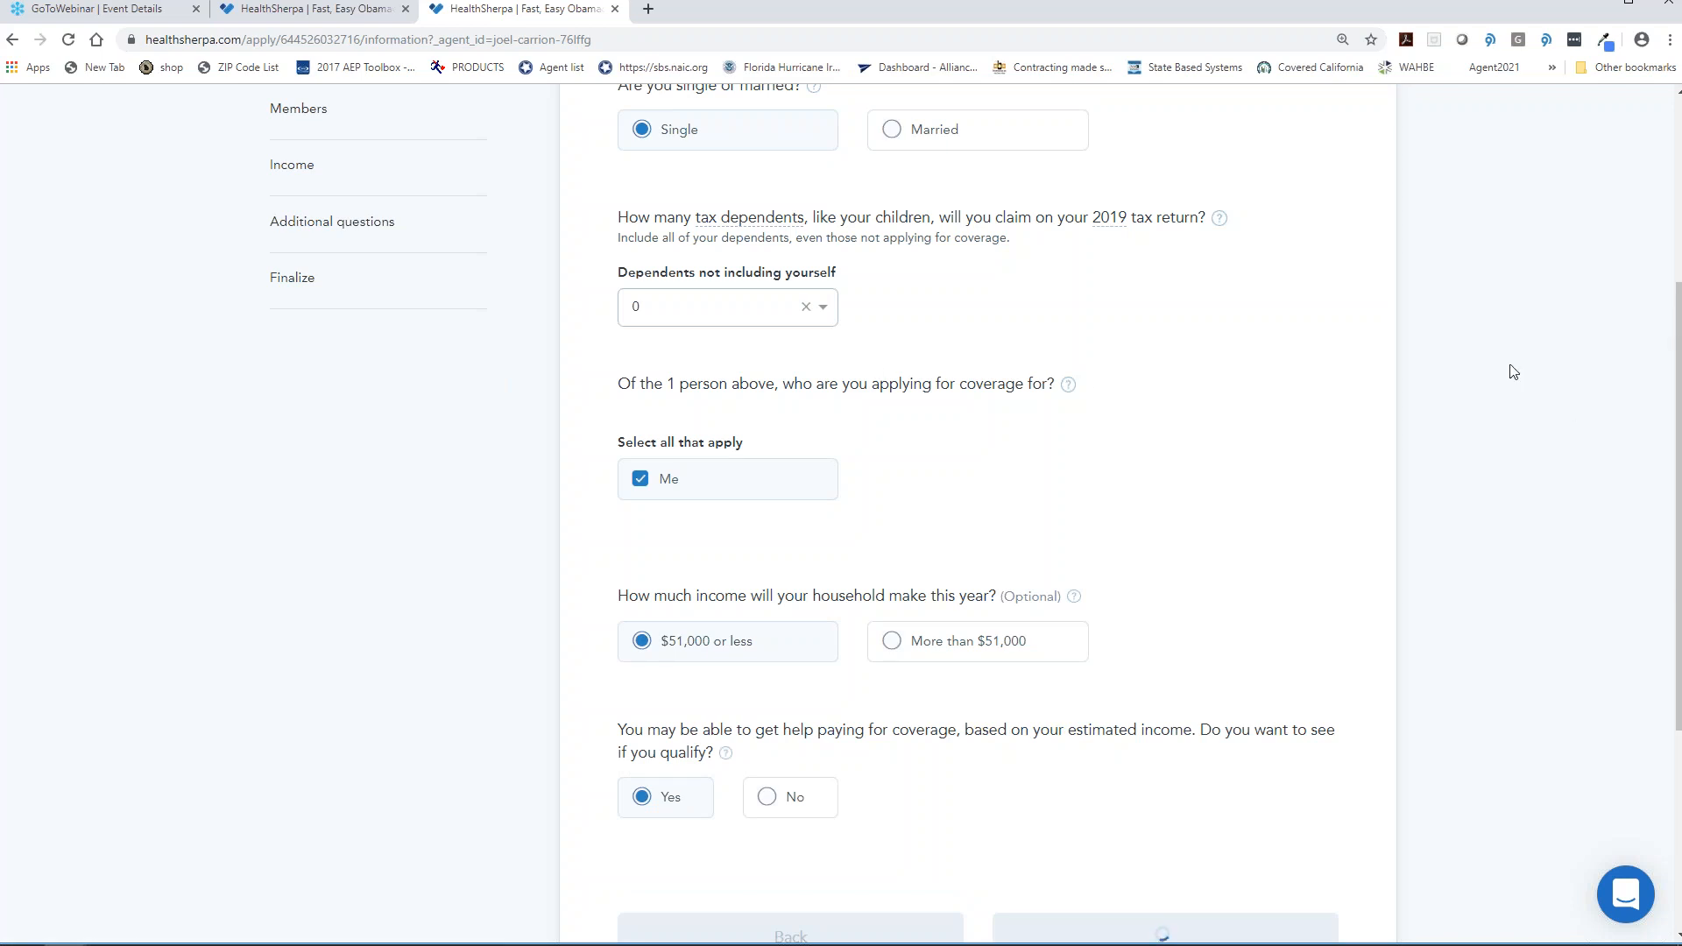
- Answer Yes to living in Florida and filing 2019 taxes, No to the other three questions
scroll(841, 365, down, 2)
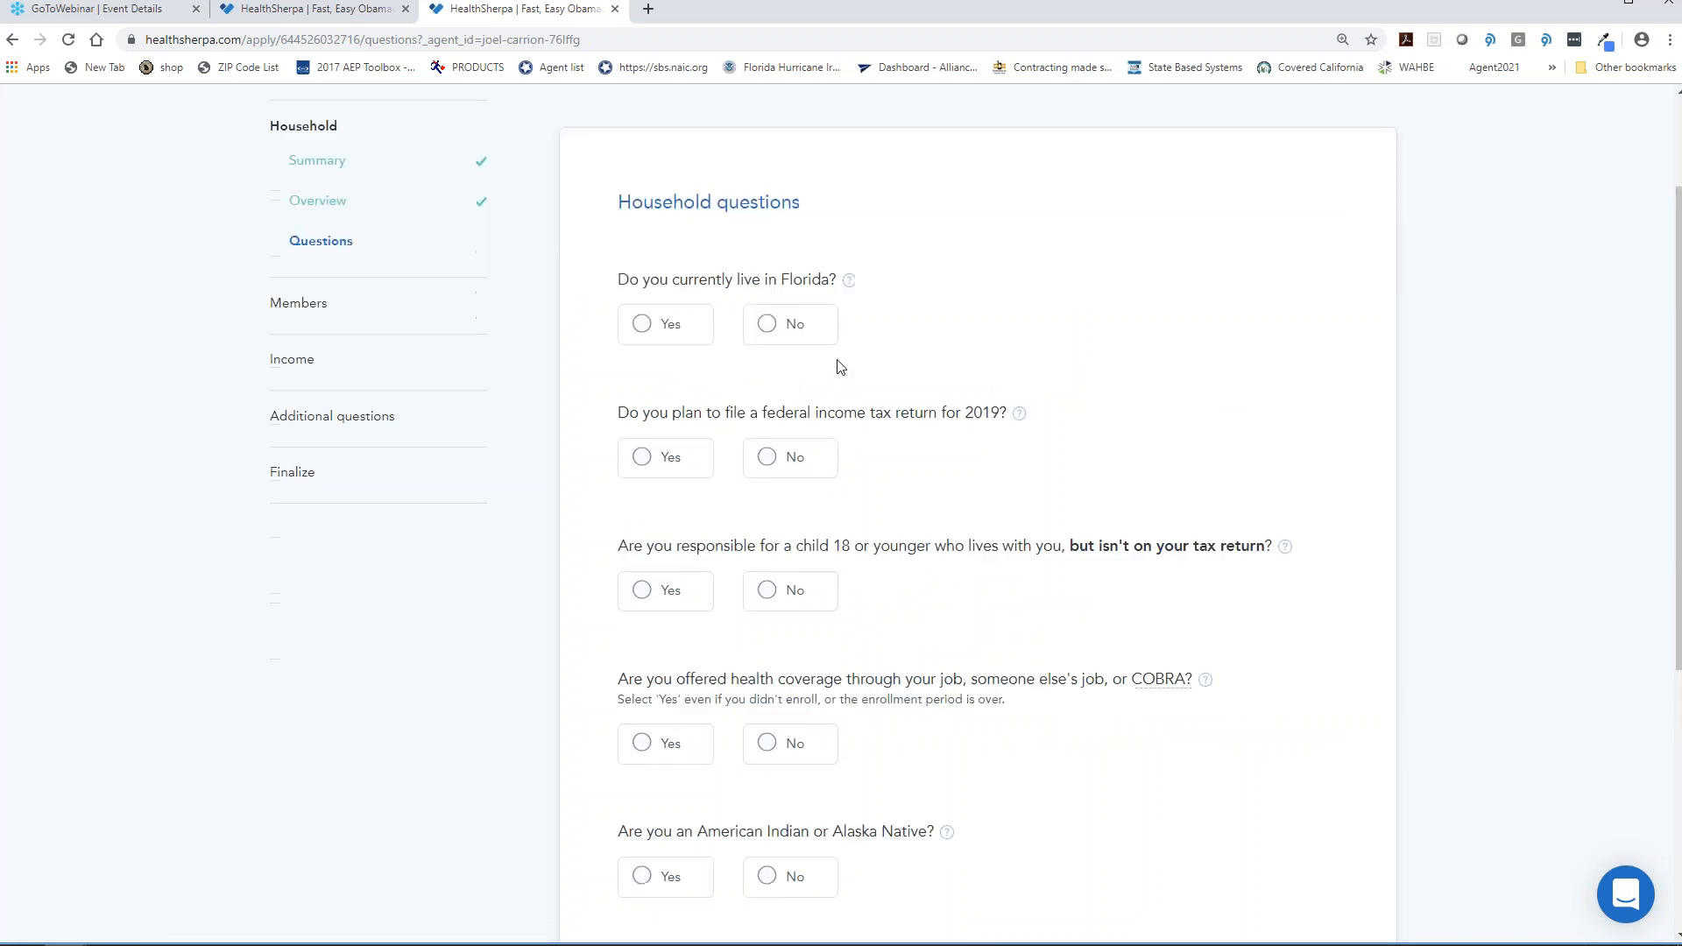
click(649, 305)
click(662, 440)
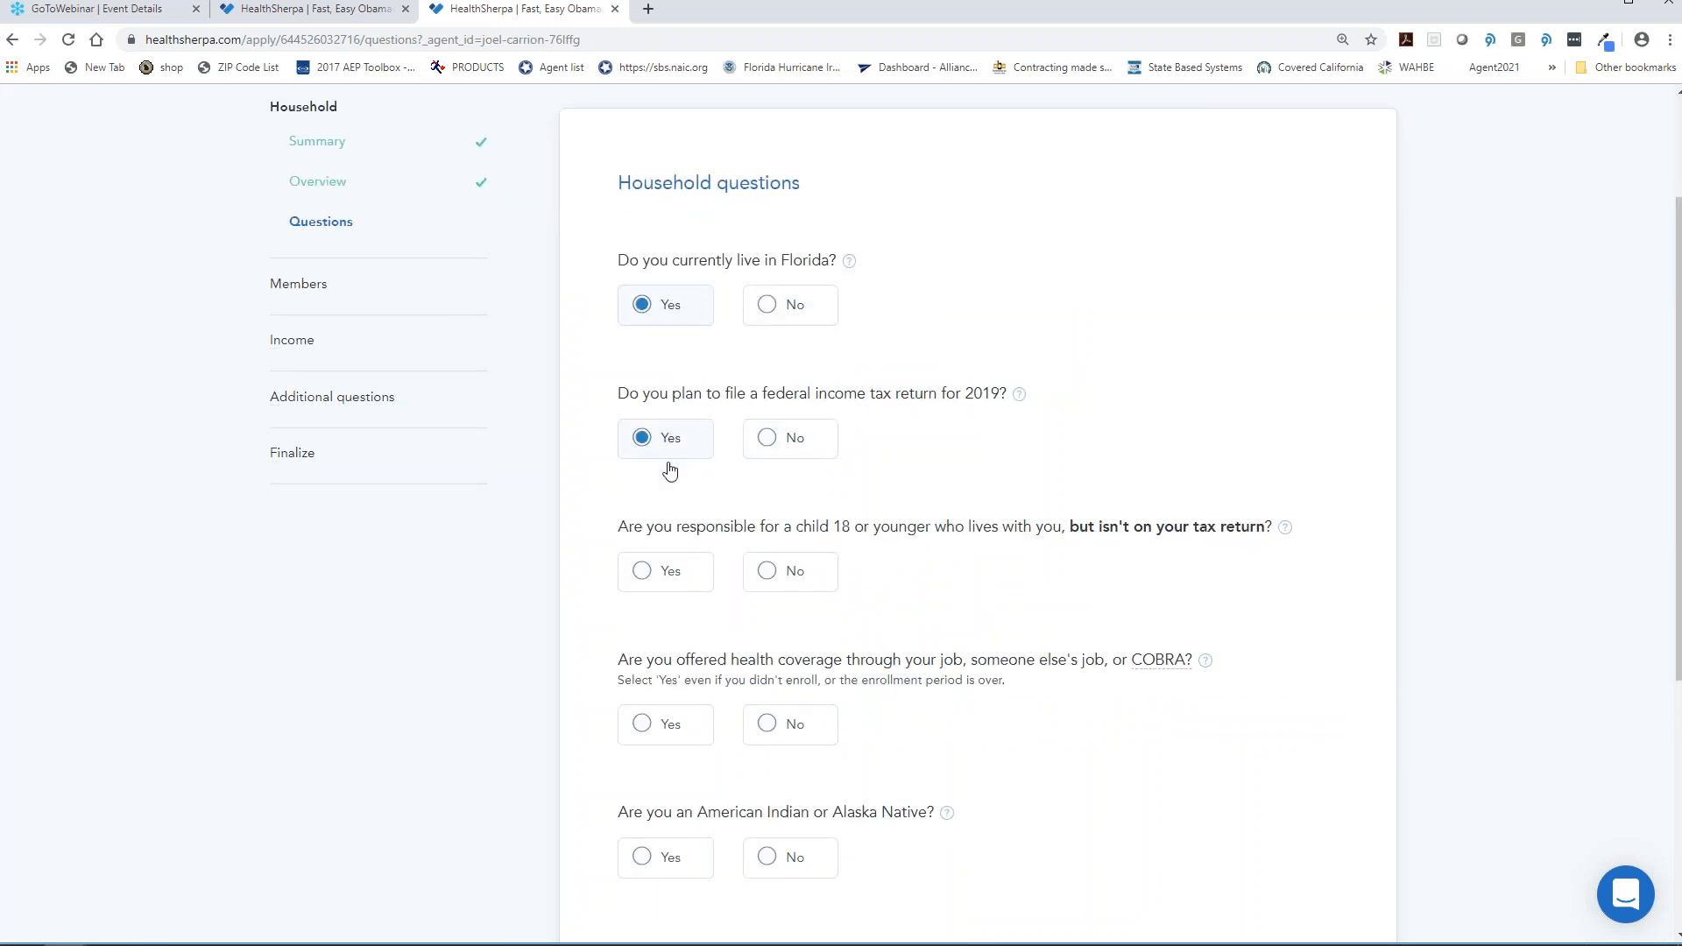
click(793, 574)
scroll(955, 609, down, 1)
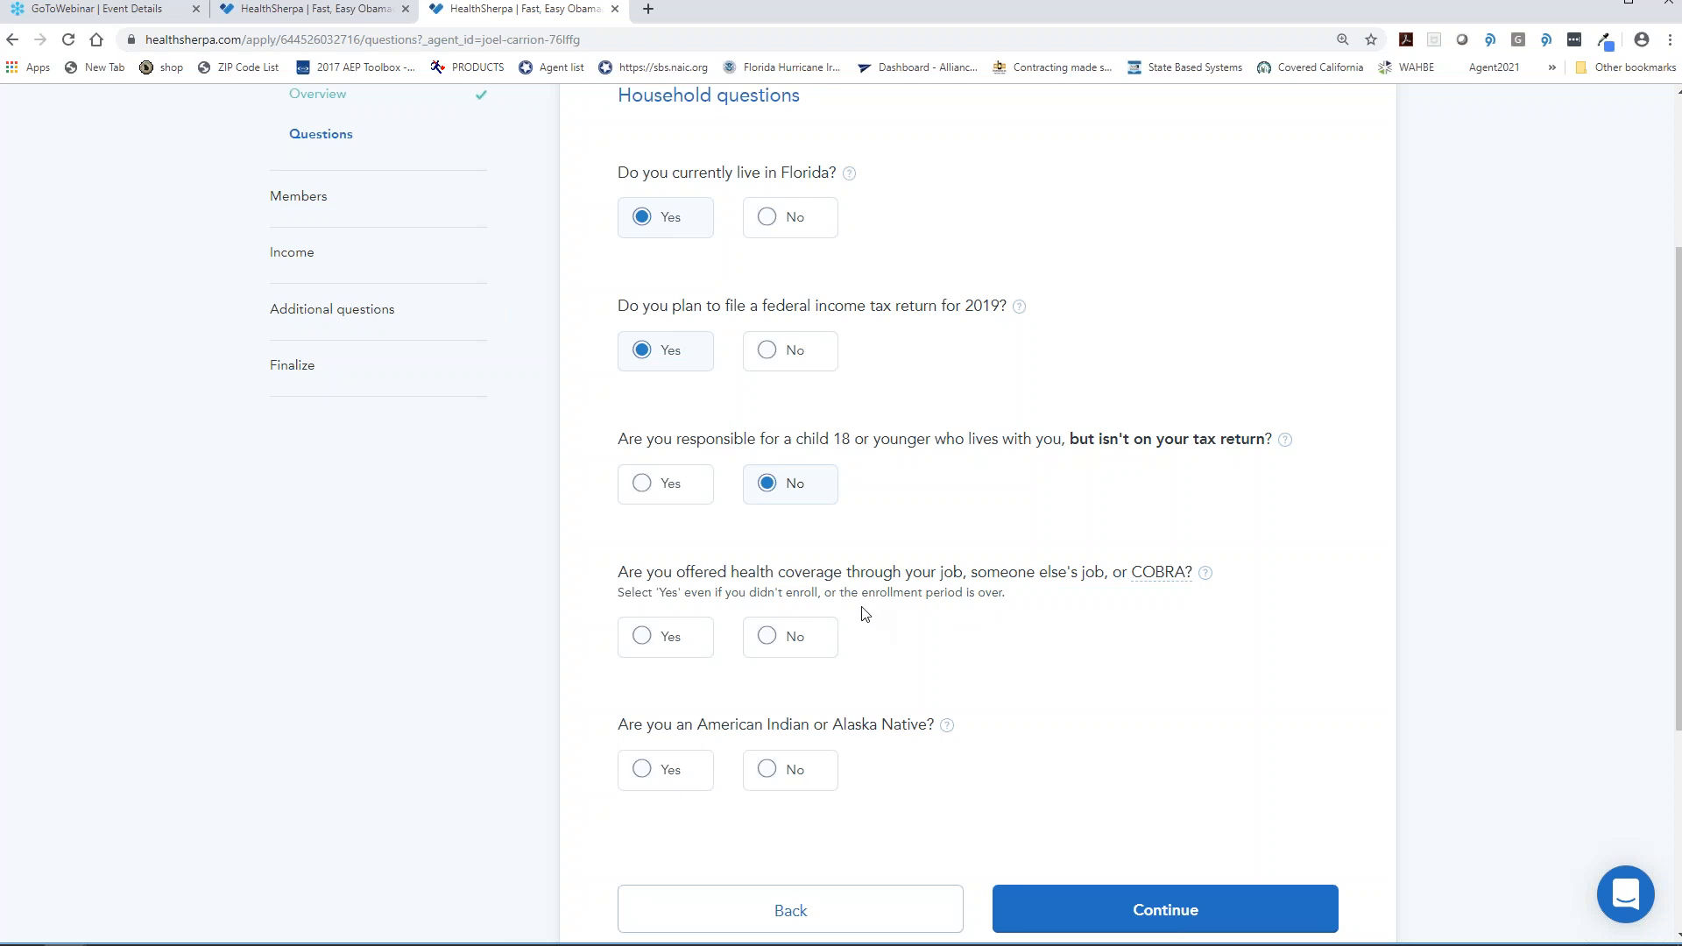
click(793, 639)
click(793, 771)
click(1130, 909)
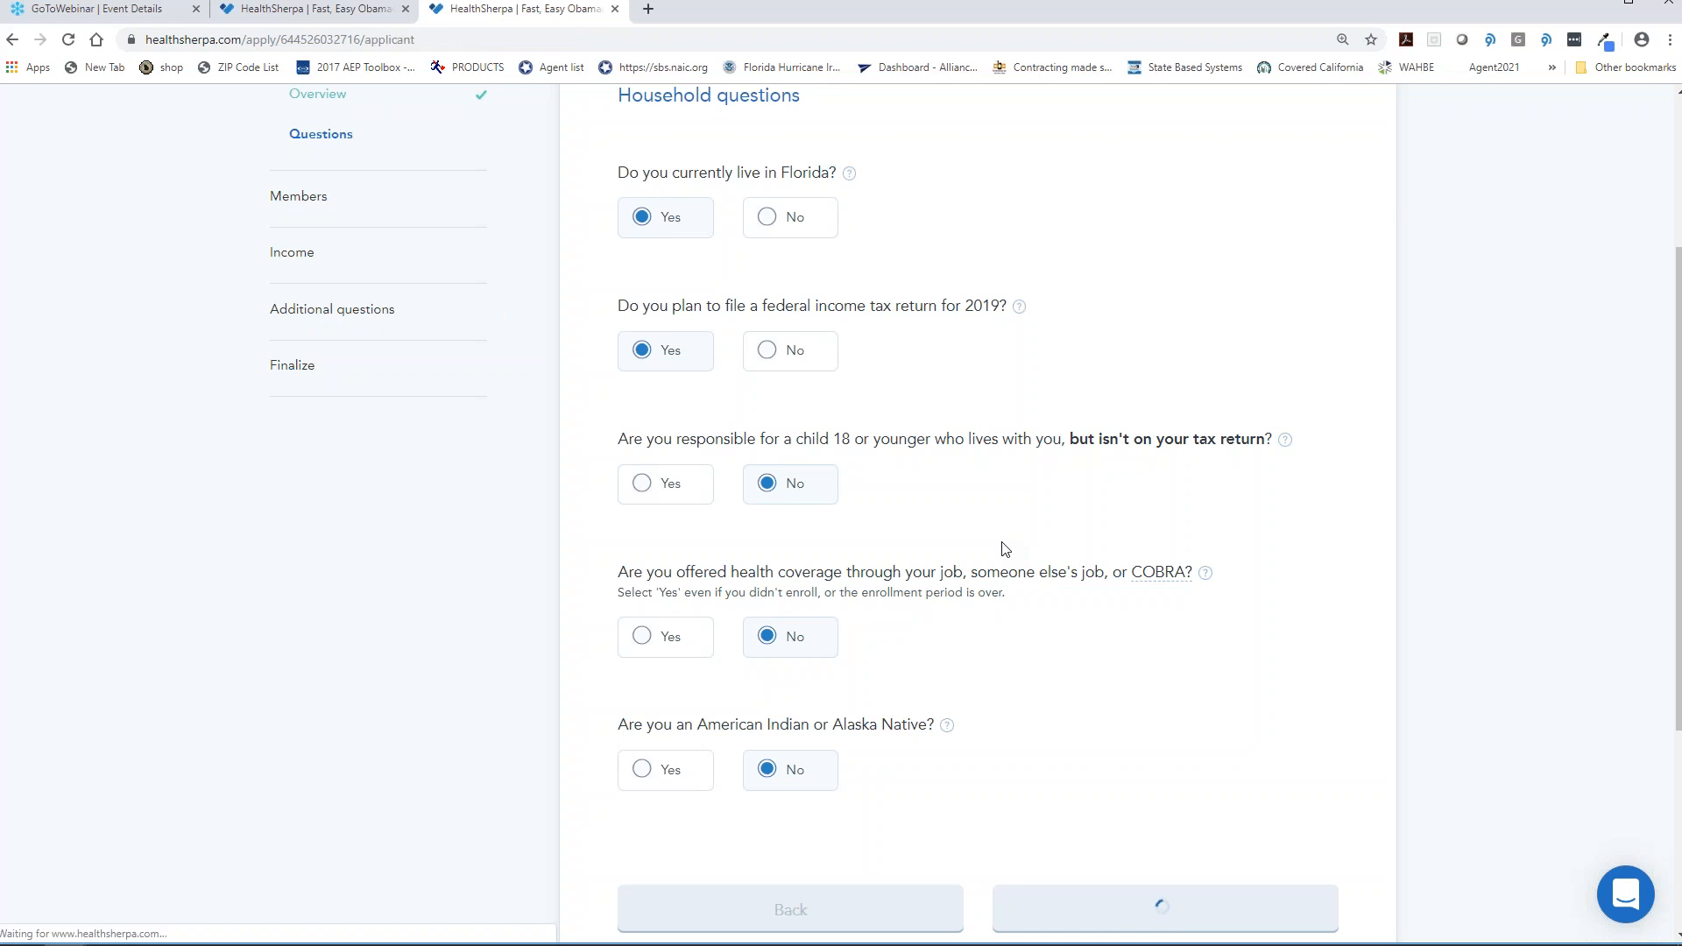
- Answer No to tobacco use and submit the primary applicant details
scroll(1168, 623, down, 8)
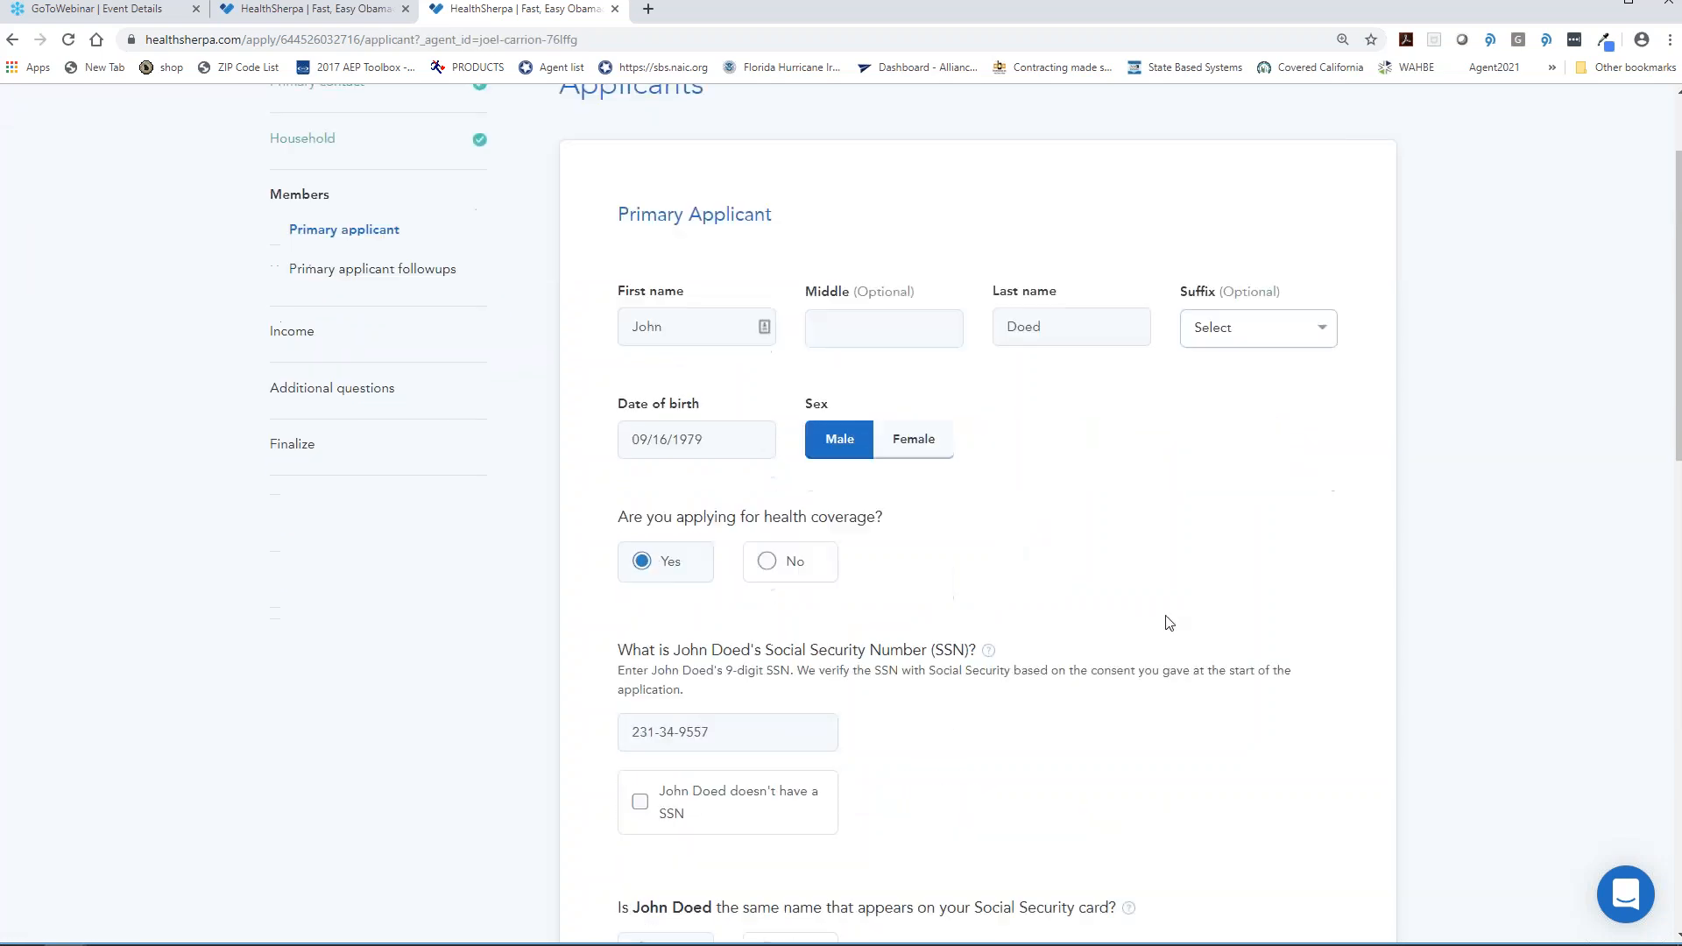
scroll(1168, 623, down, 8)
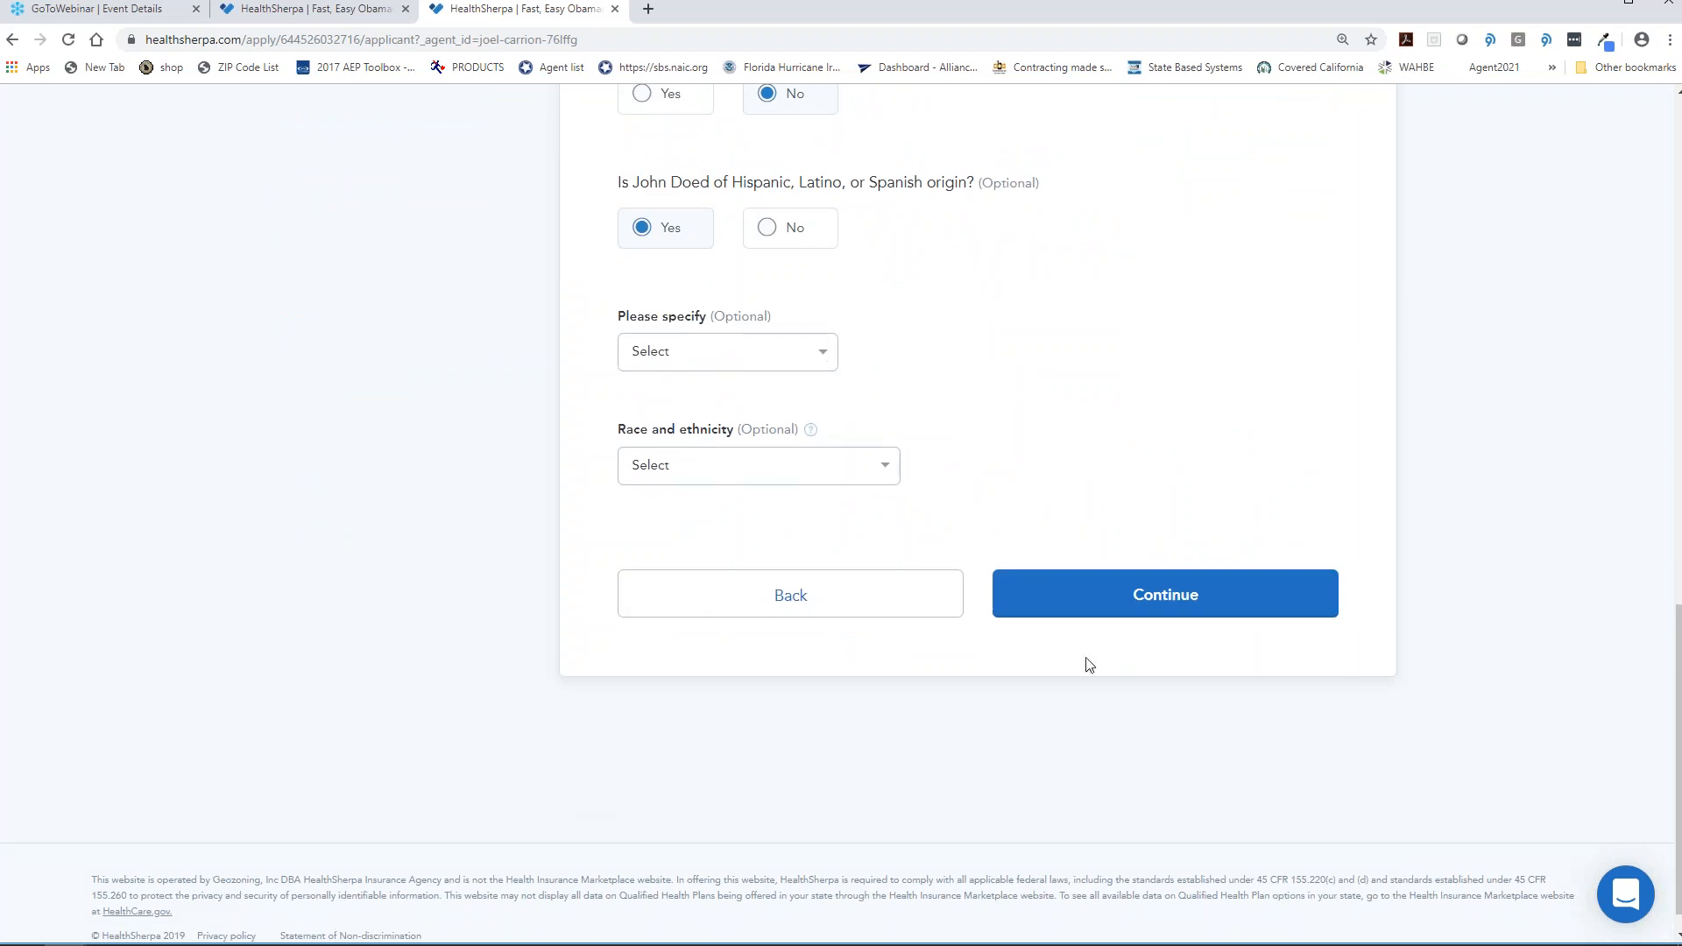
click(1144, 627)
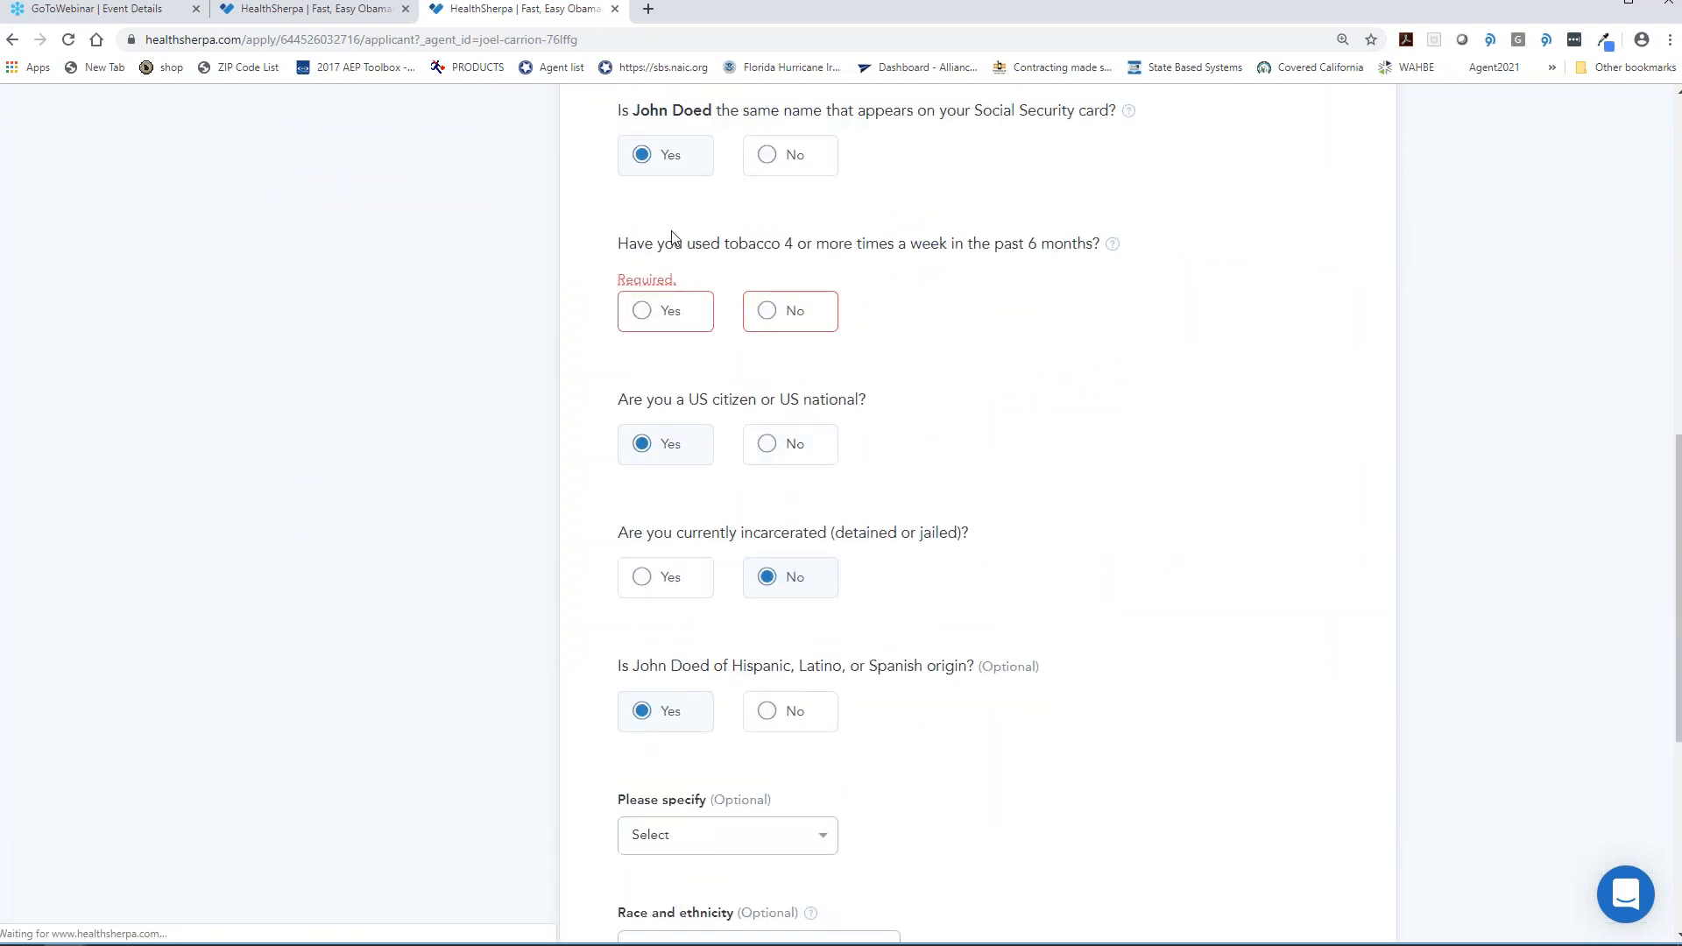
click(789, 312)
scroll(1217, 605, down, 4)
scroll(1217, 606, down, 2)
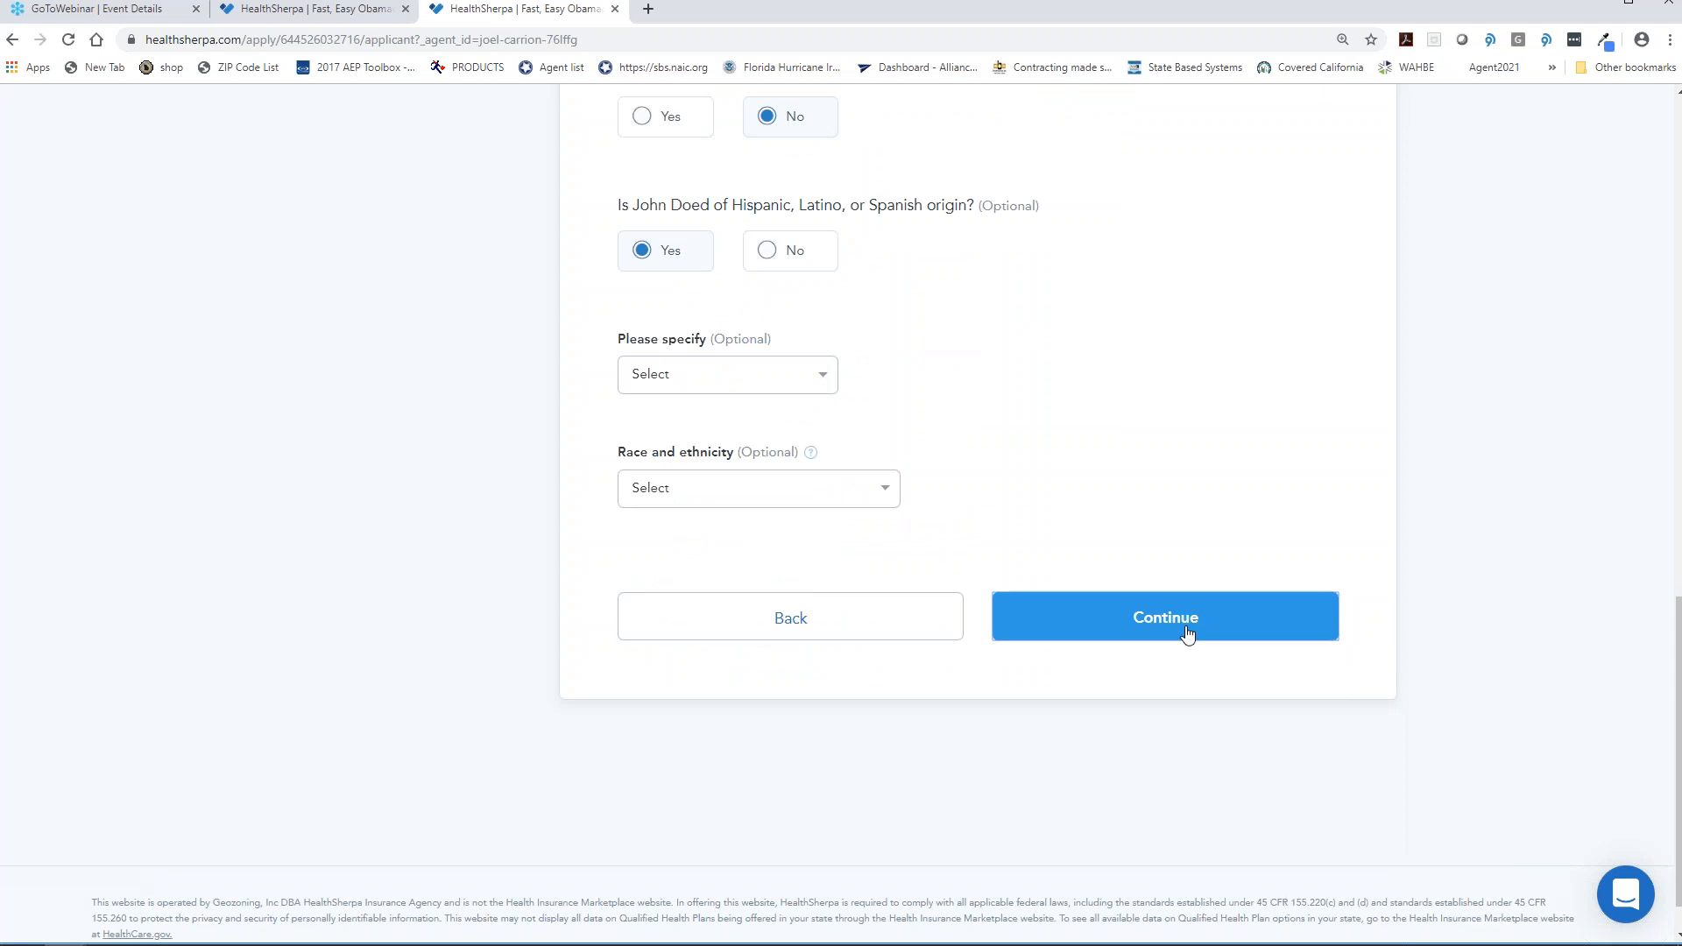
click(1193, 615)
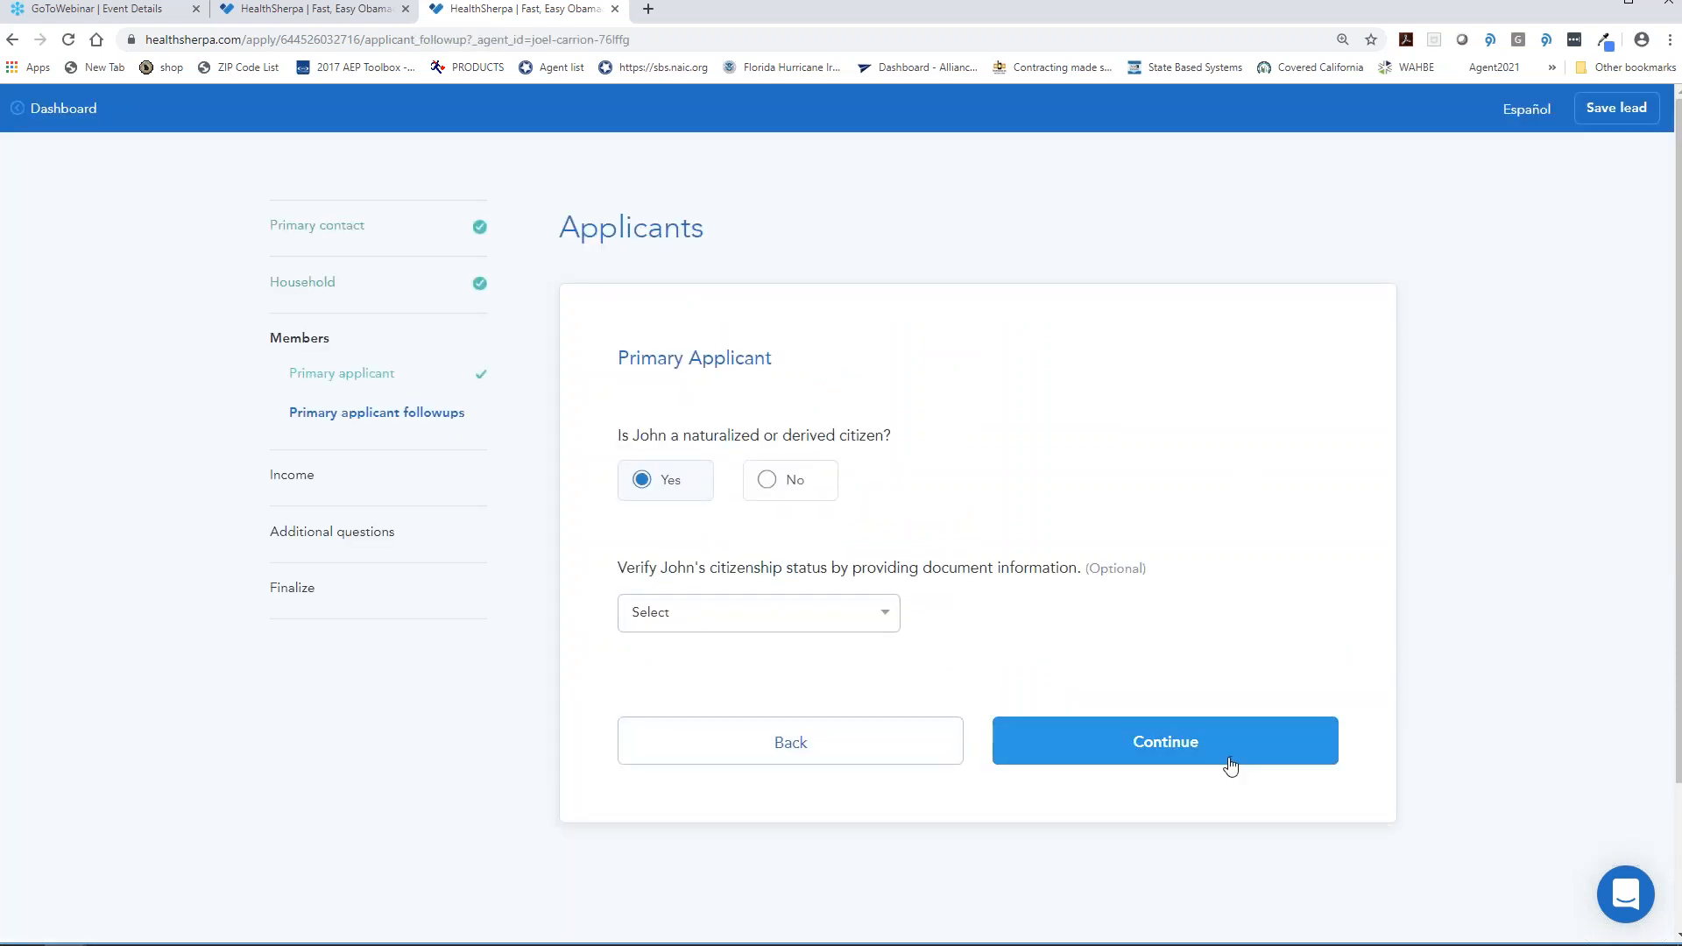
- Continue past the citizenship follow-up and confirm the $12,400 yearly job income
click(1160, 745)
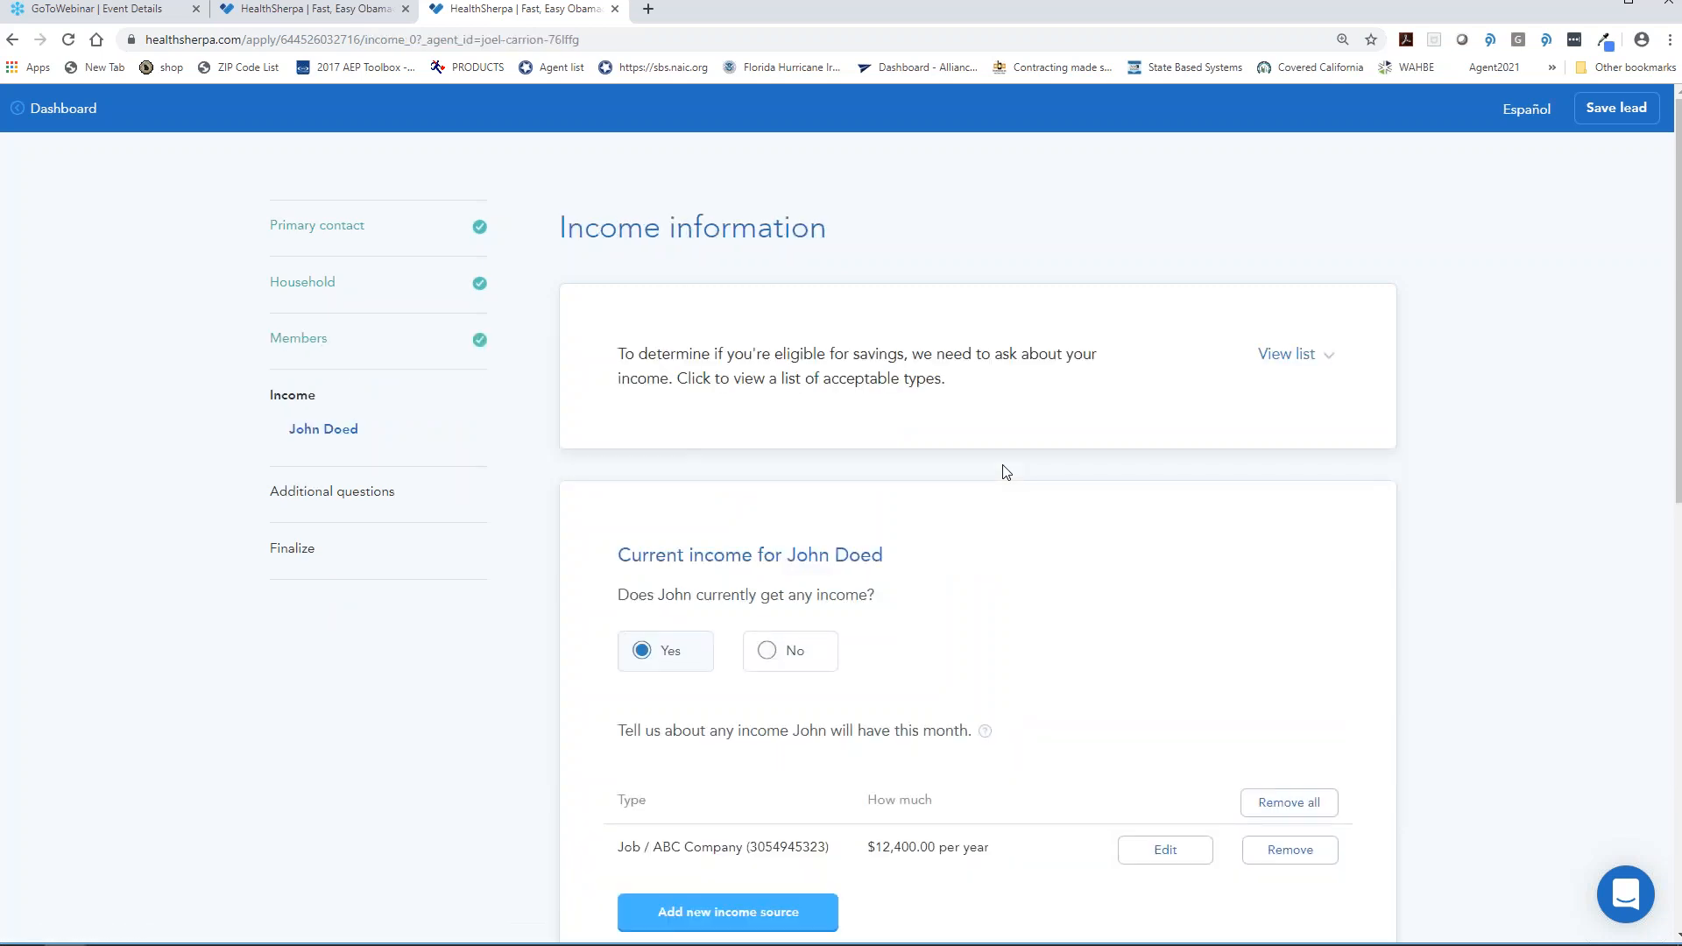
scroll(1007, 478, down, 4)
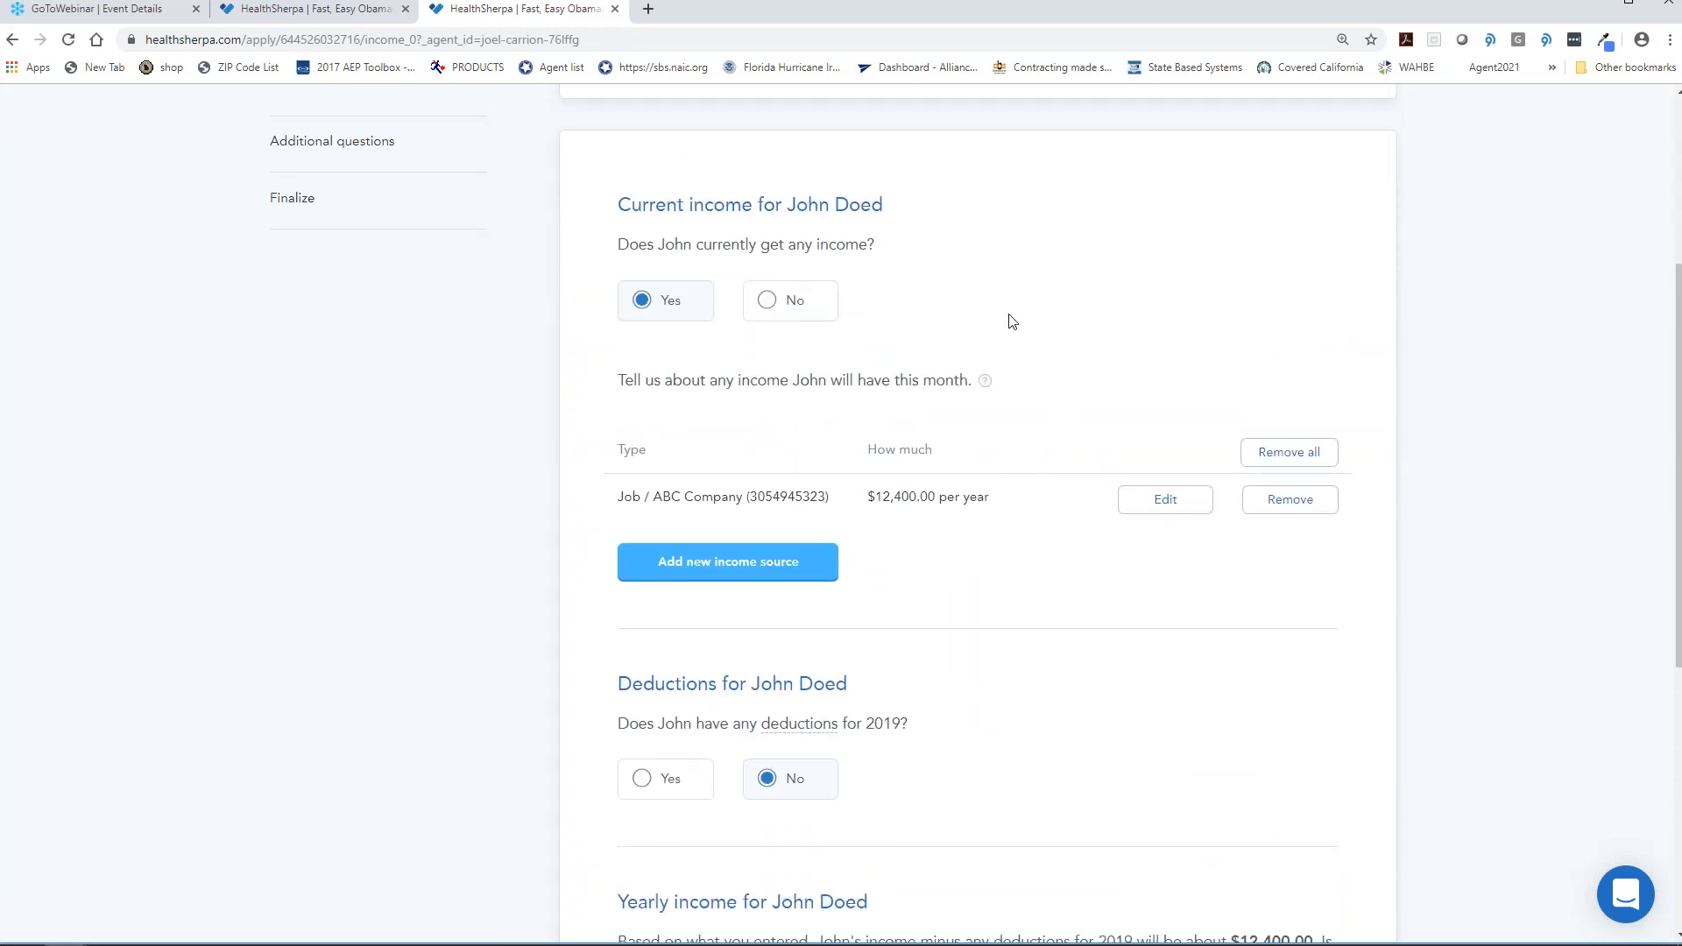
scroll(1031, 331, down, 1)
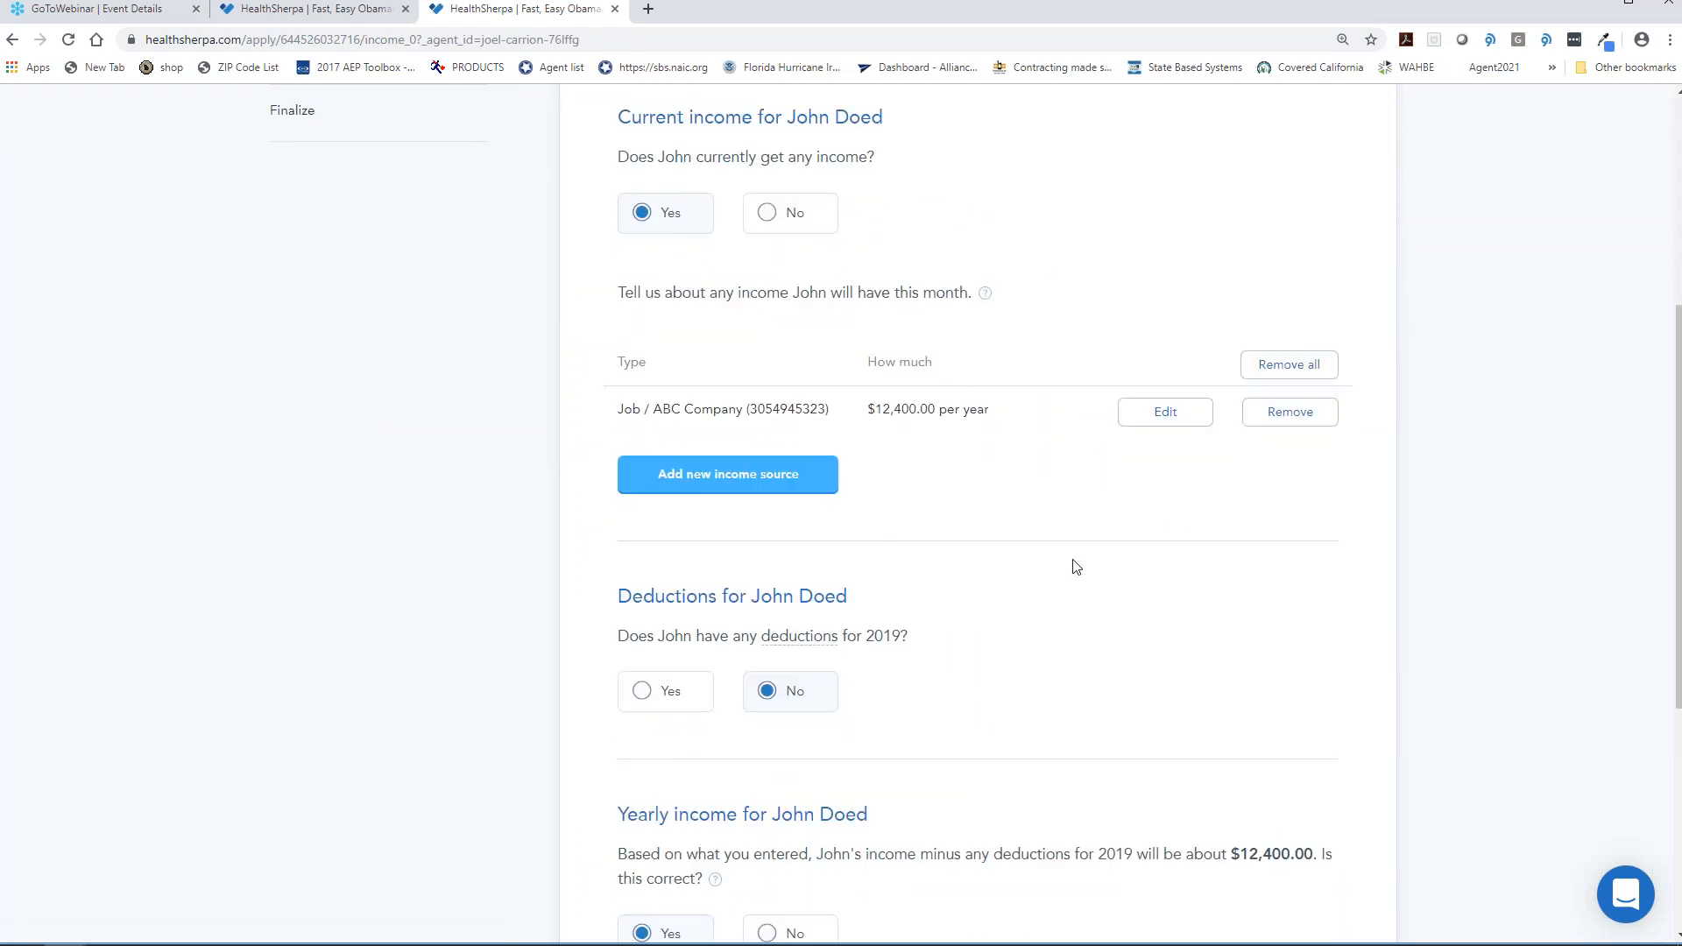
scroll(1035, 665, down, 3)
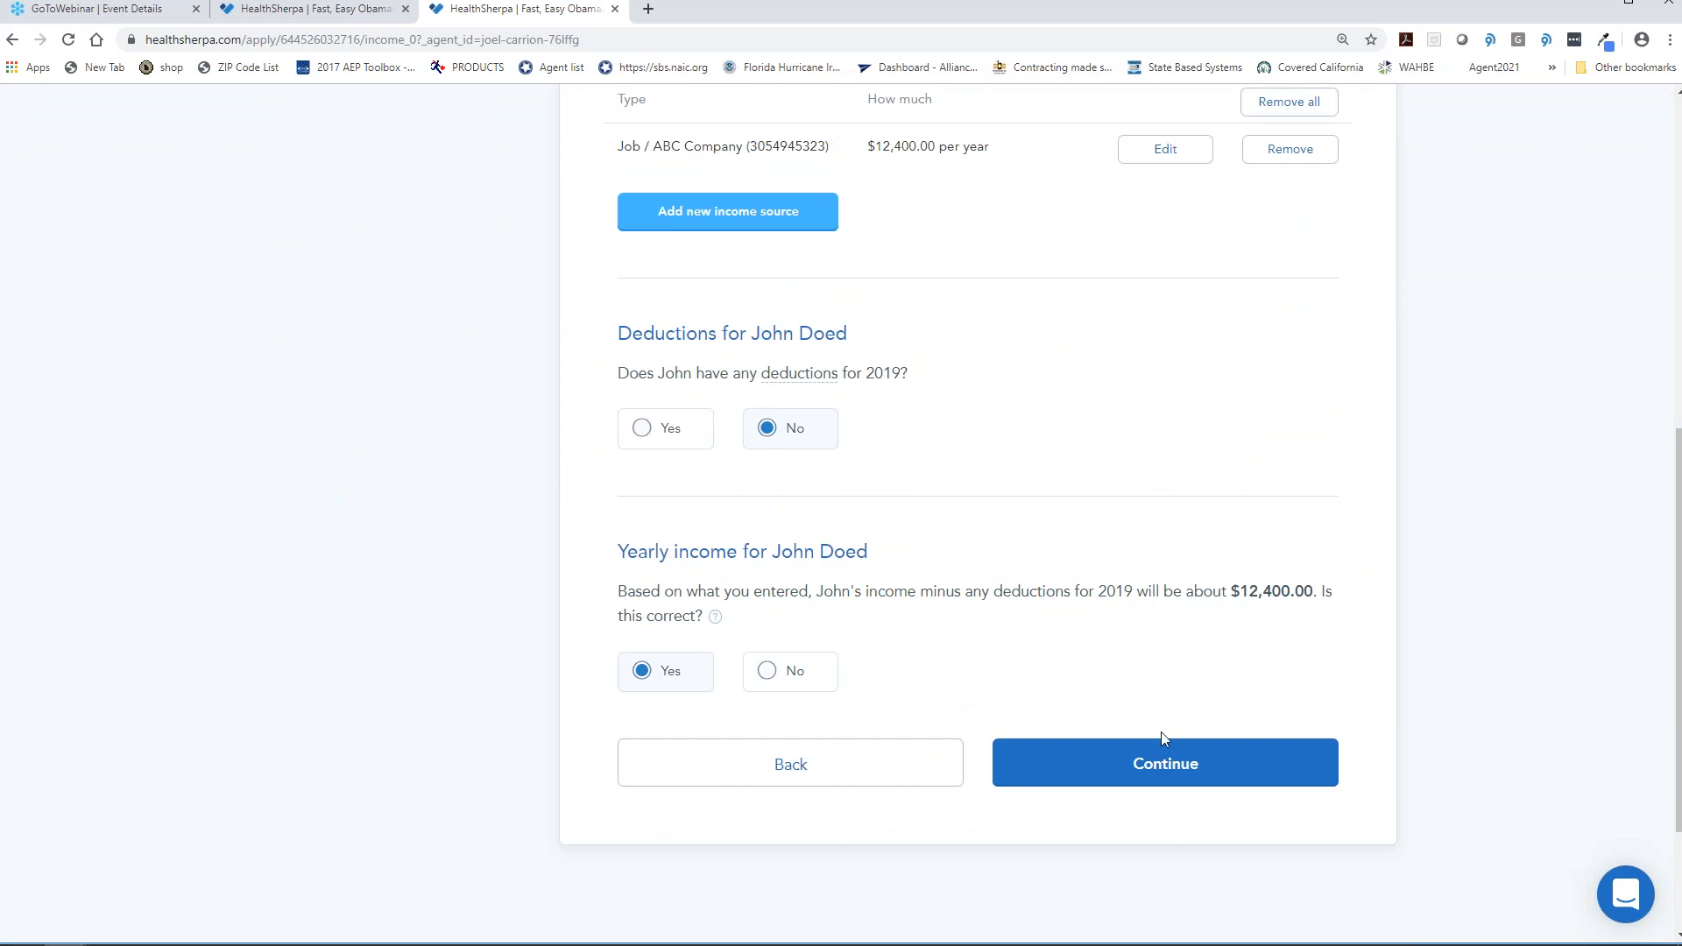
click(1147, 776)
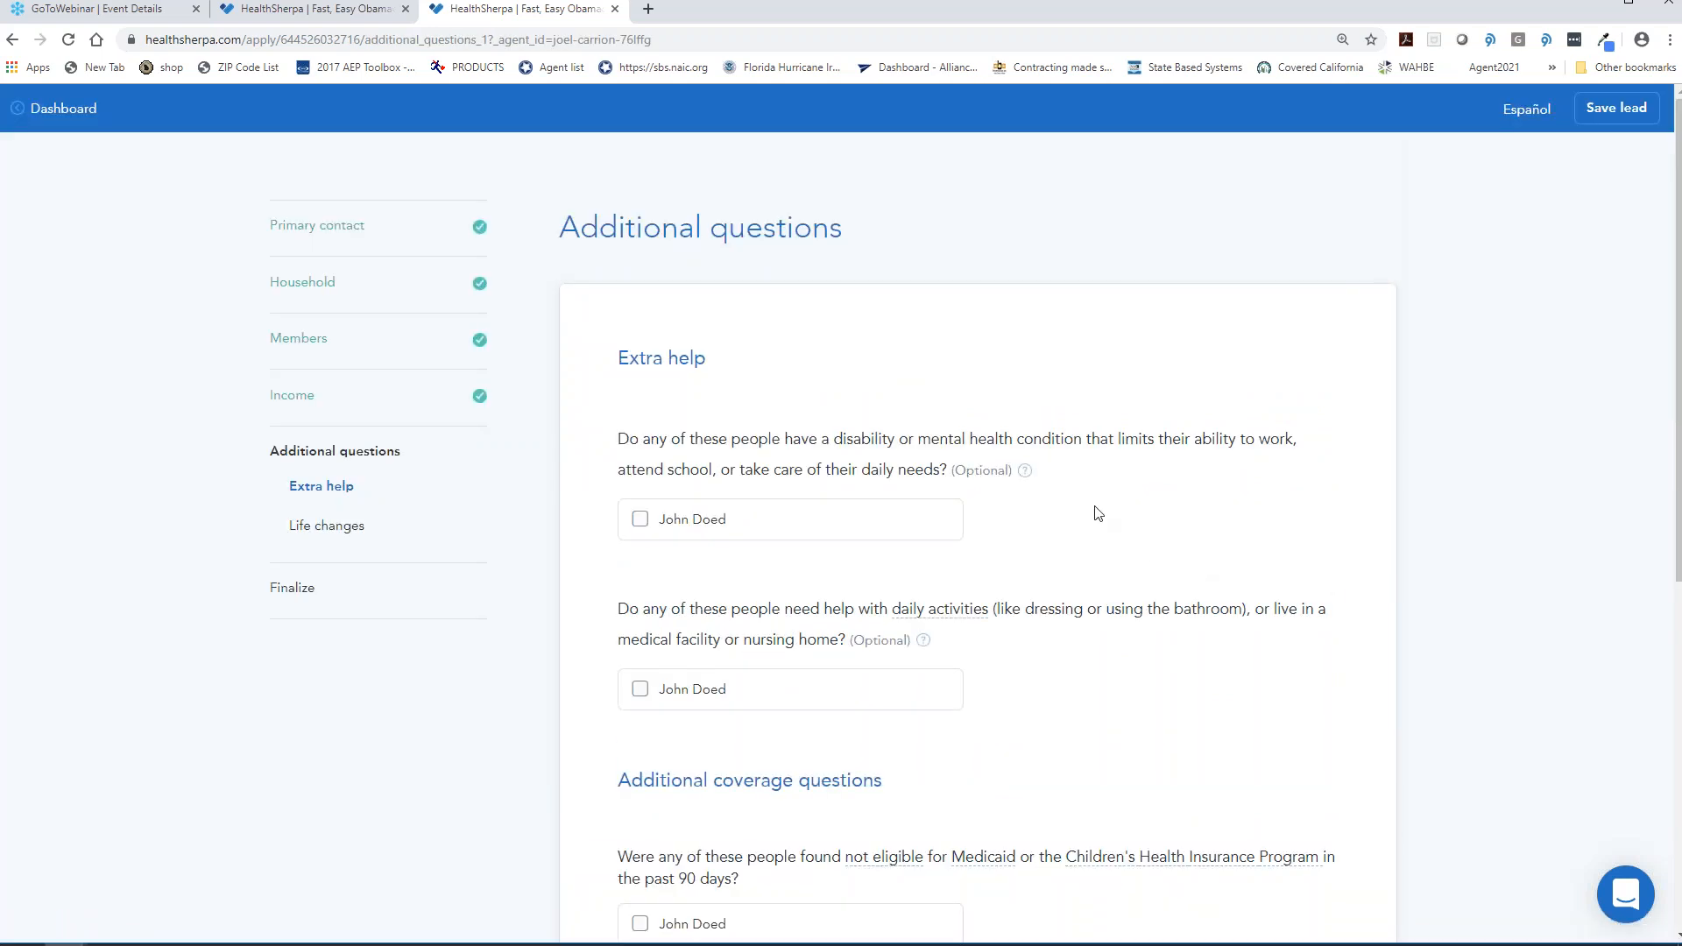
- Mark the applicant as found not eligible for Medicaid, with denial date 10/20/2019
scroll(1062, 531, down, 1)
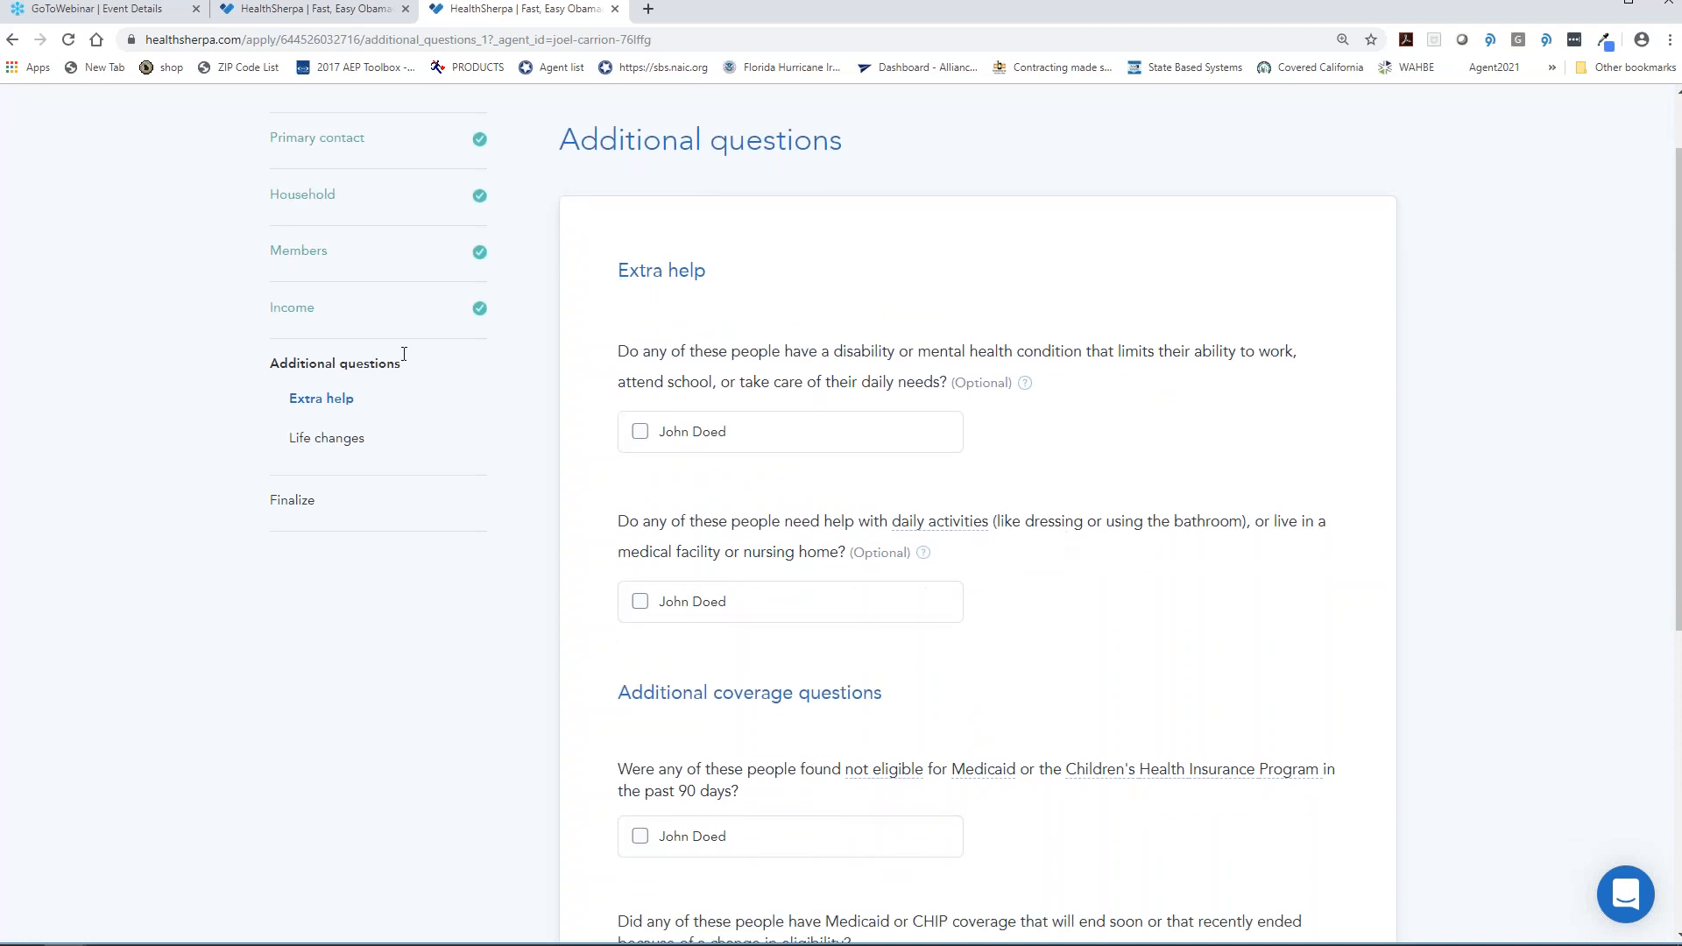
scroll(826, 571, down, 3)
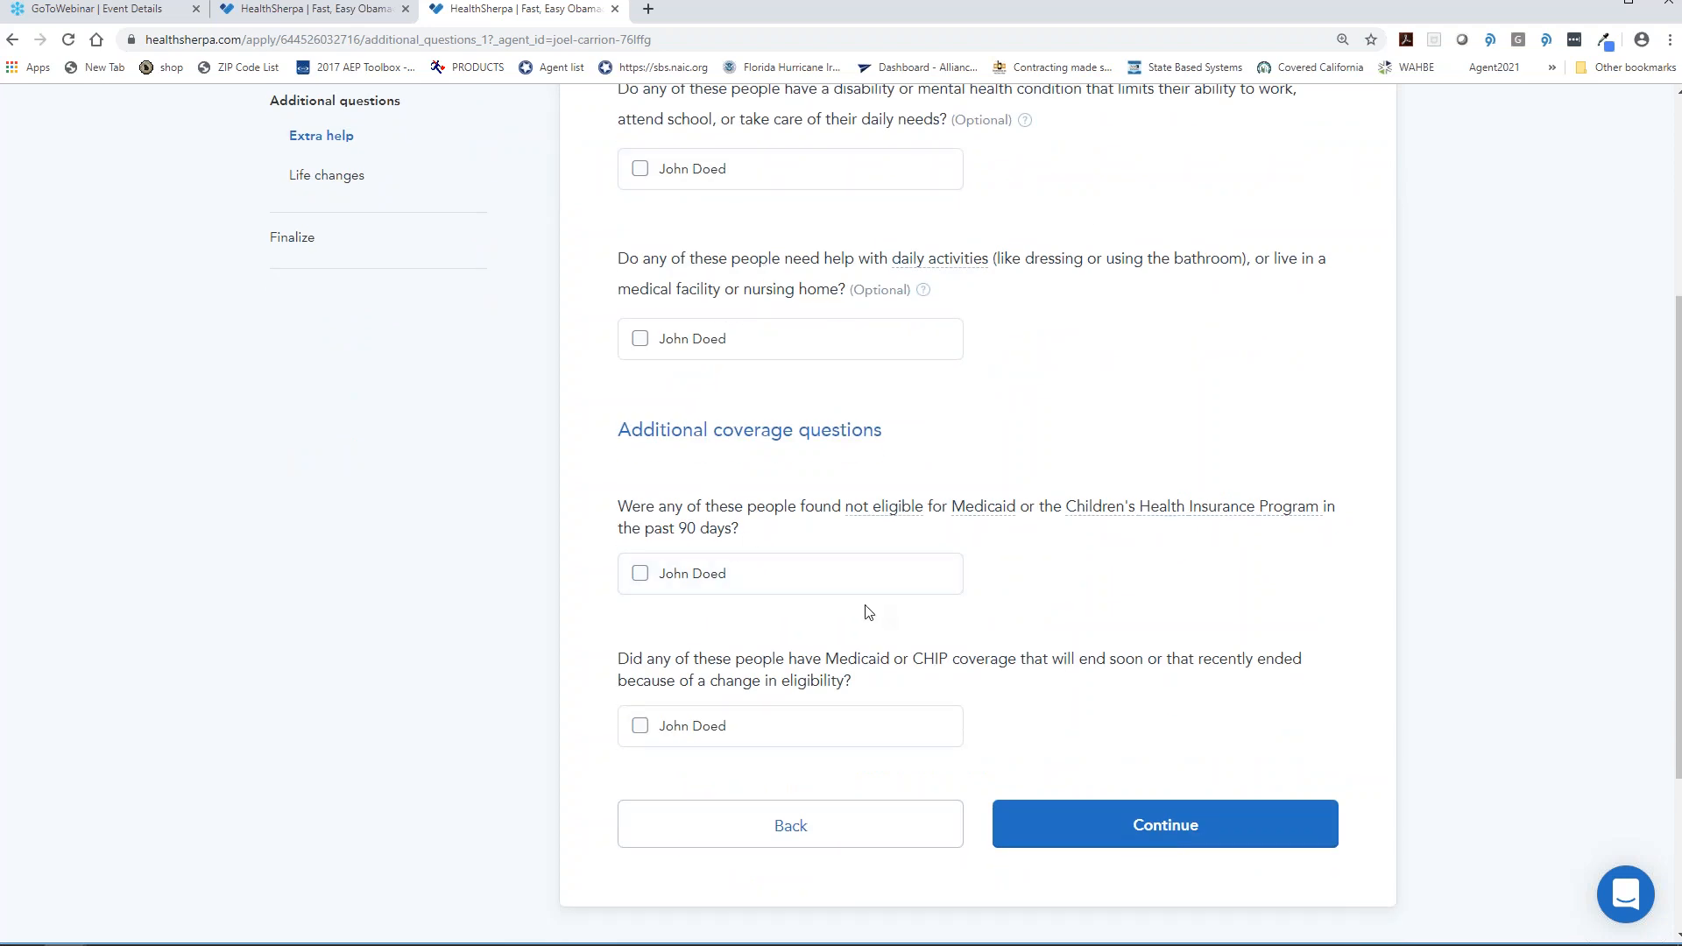
click(719, 578)
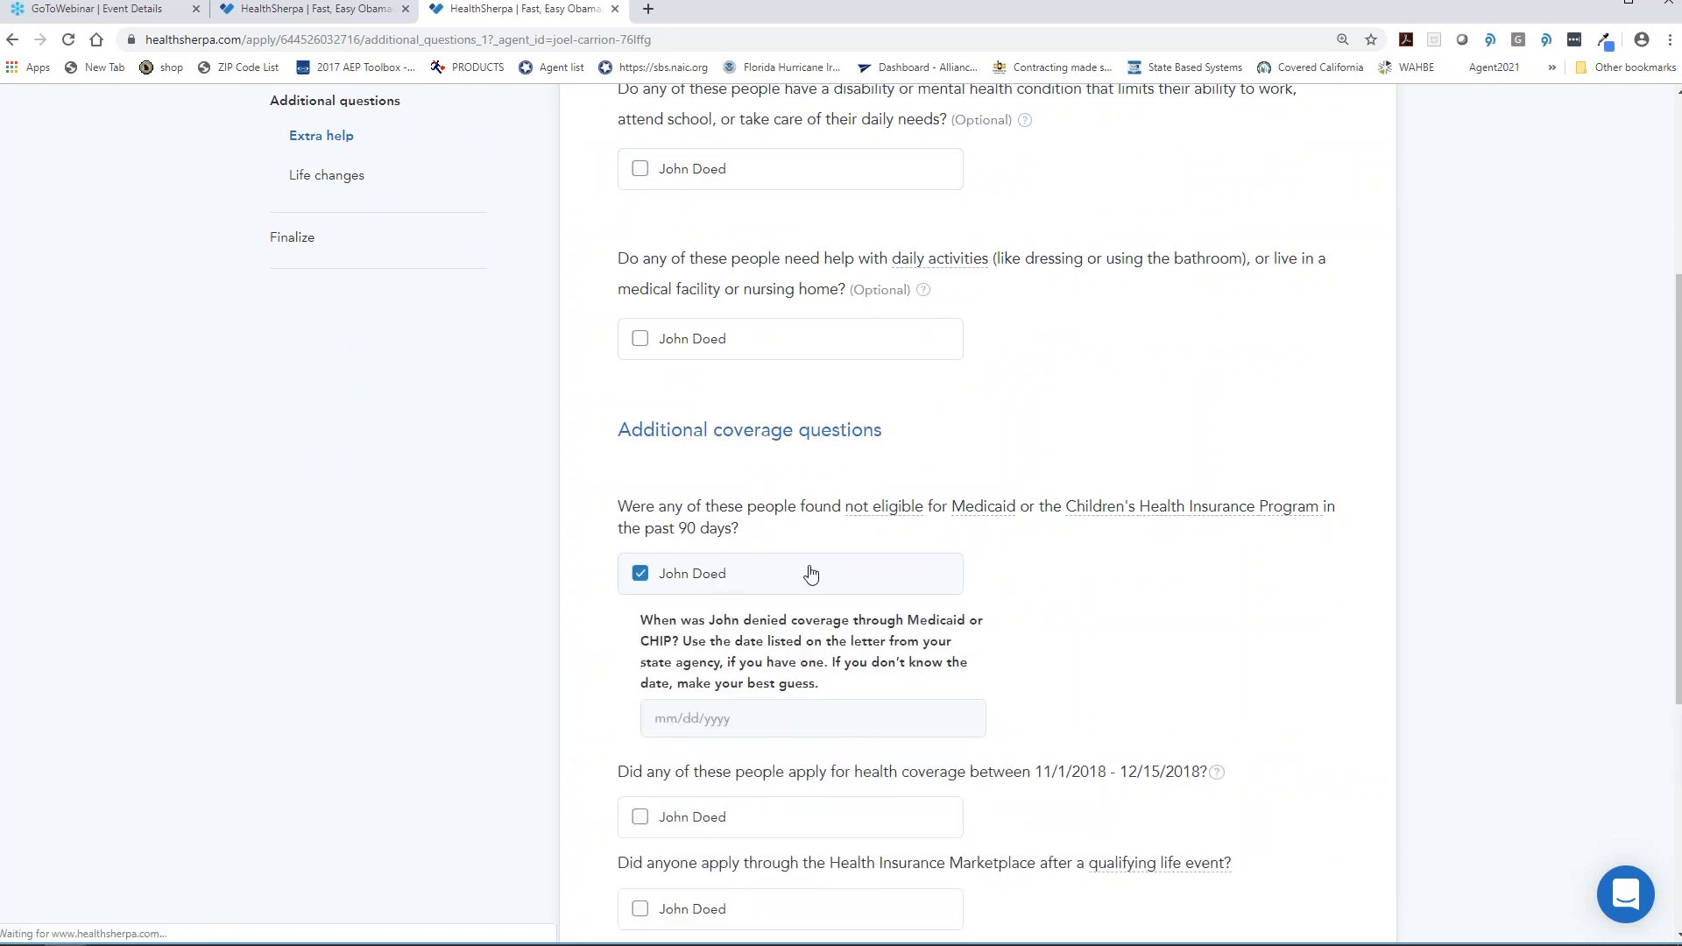
scroll(832, 574, down, 2)
click(754, 554)
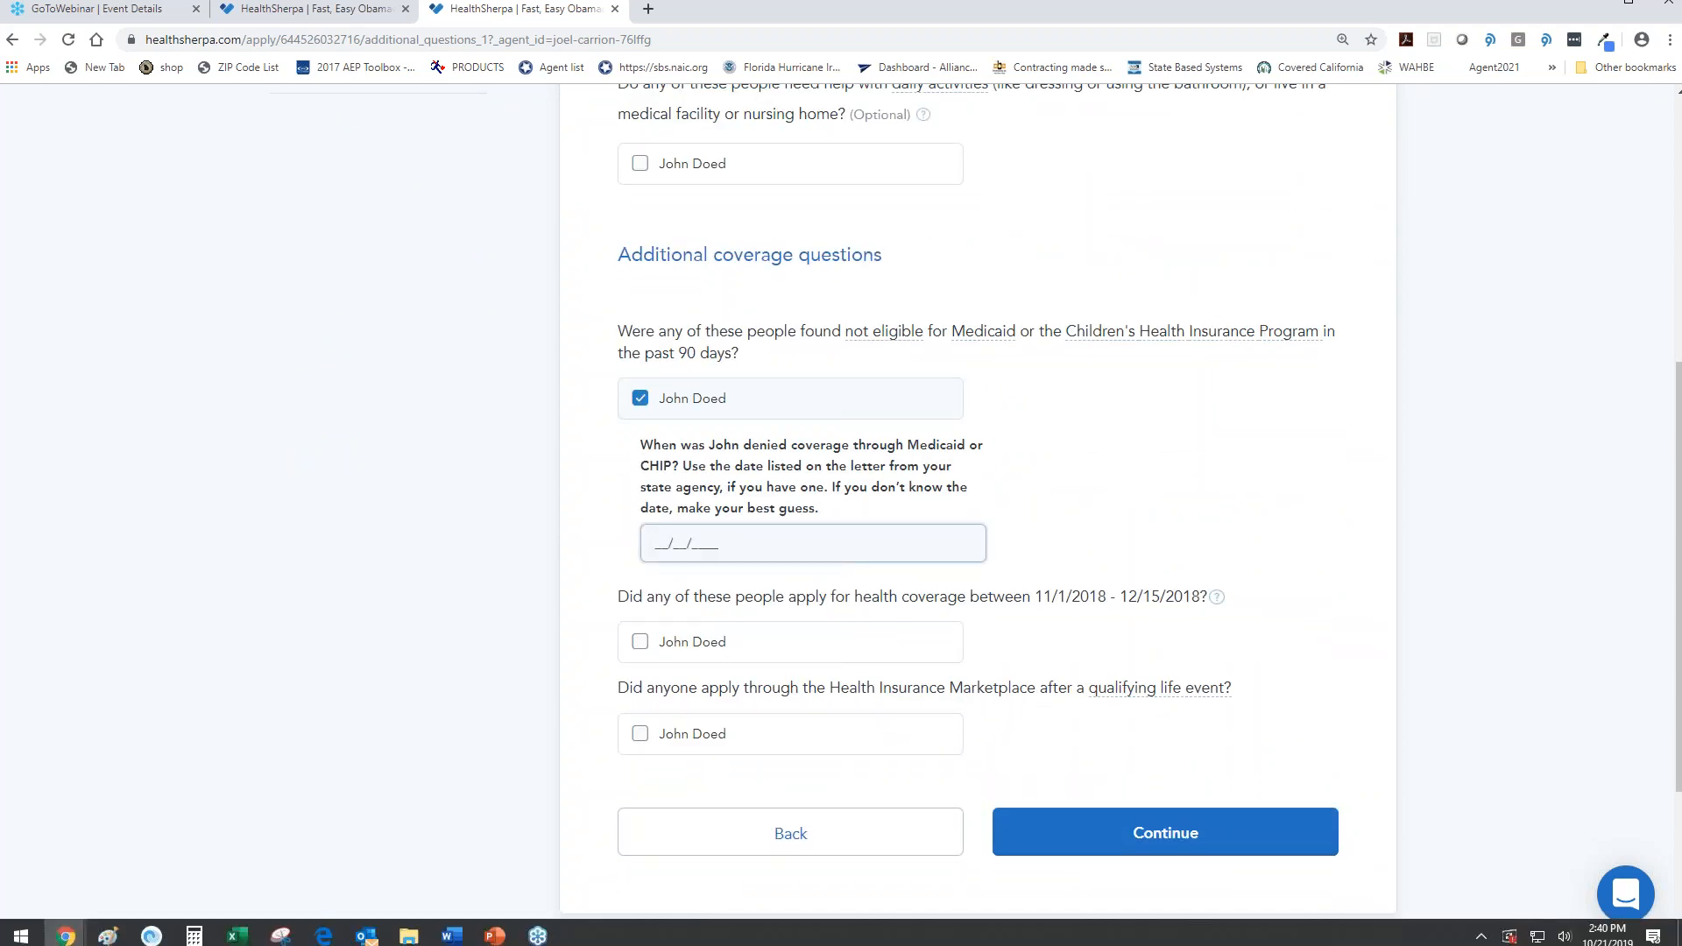
drag(724, 550, 416, 558)
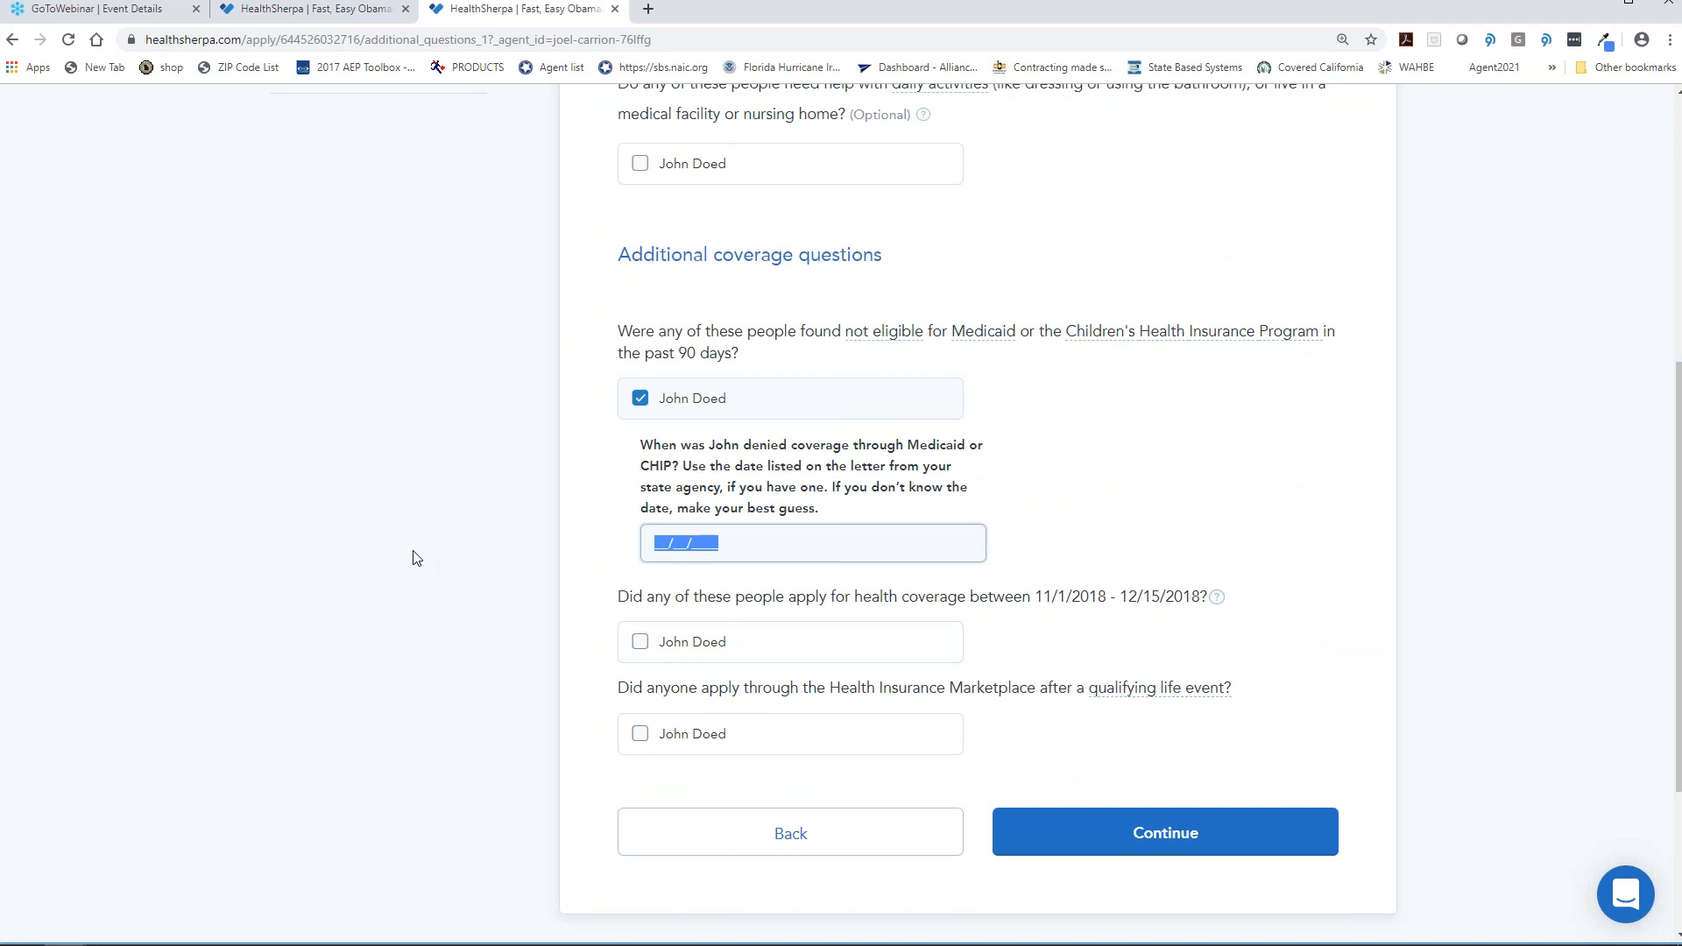
text(102012019)
click(1092, 492)
- Submit the extra-help answers and answer No to current health coverage
scroll(1112, 570, down, 2)
click(1137, 638)
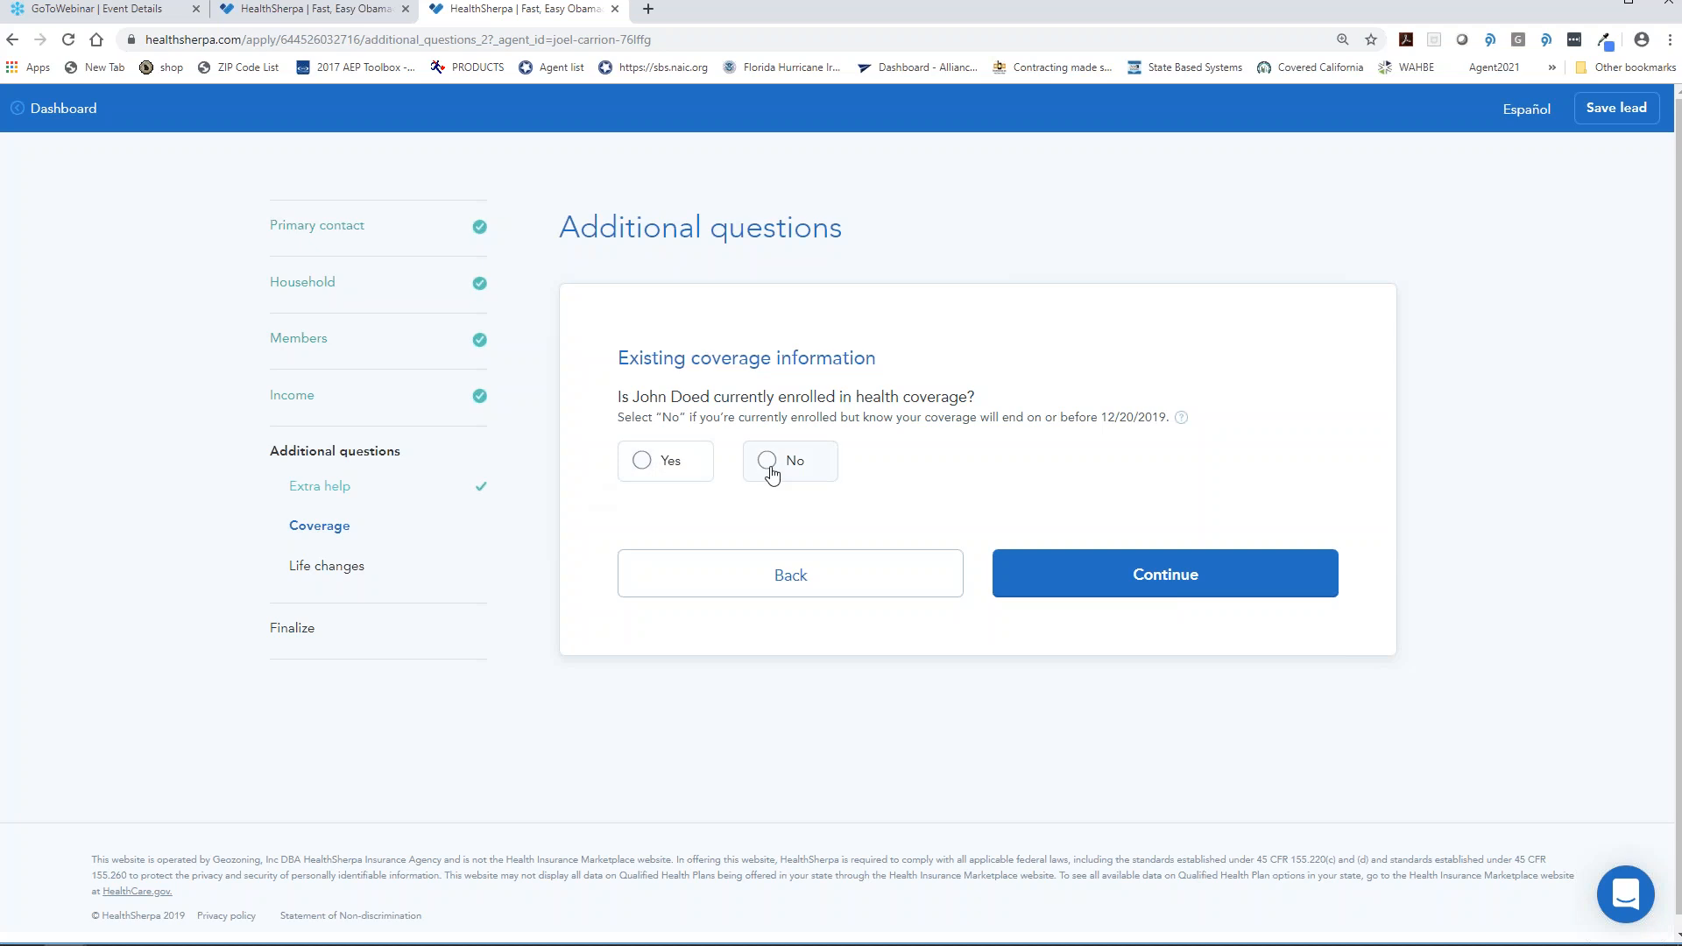
click(770, 471)
click(1159, 580)
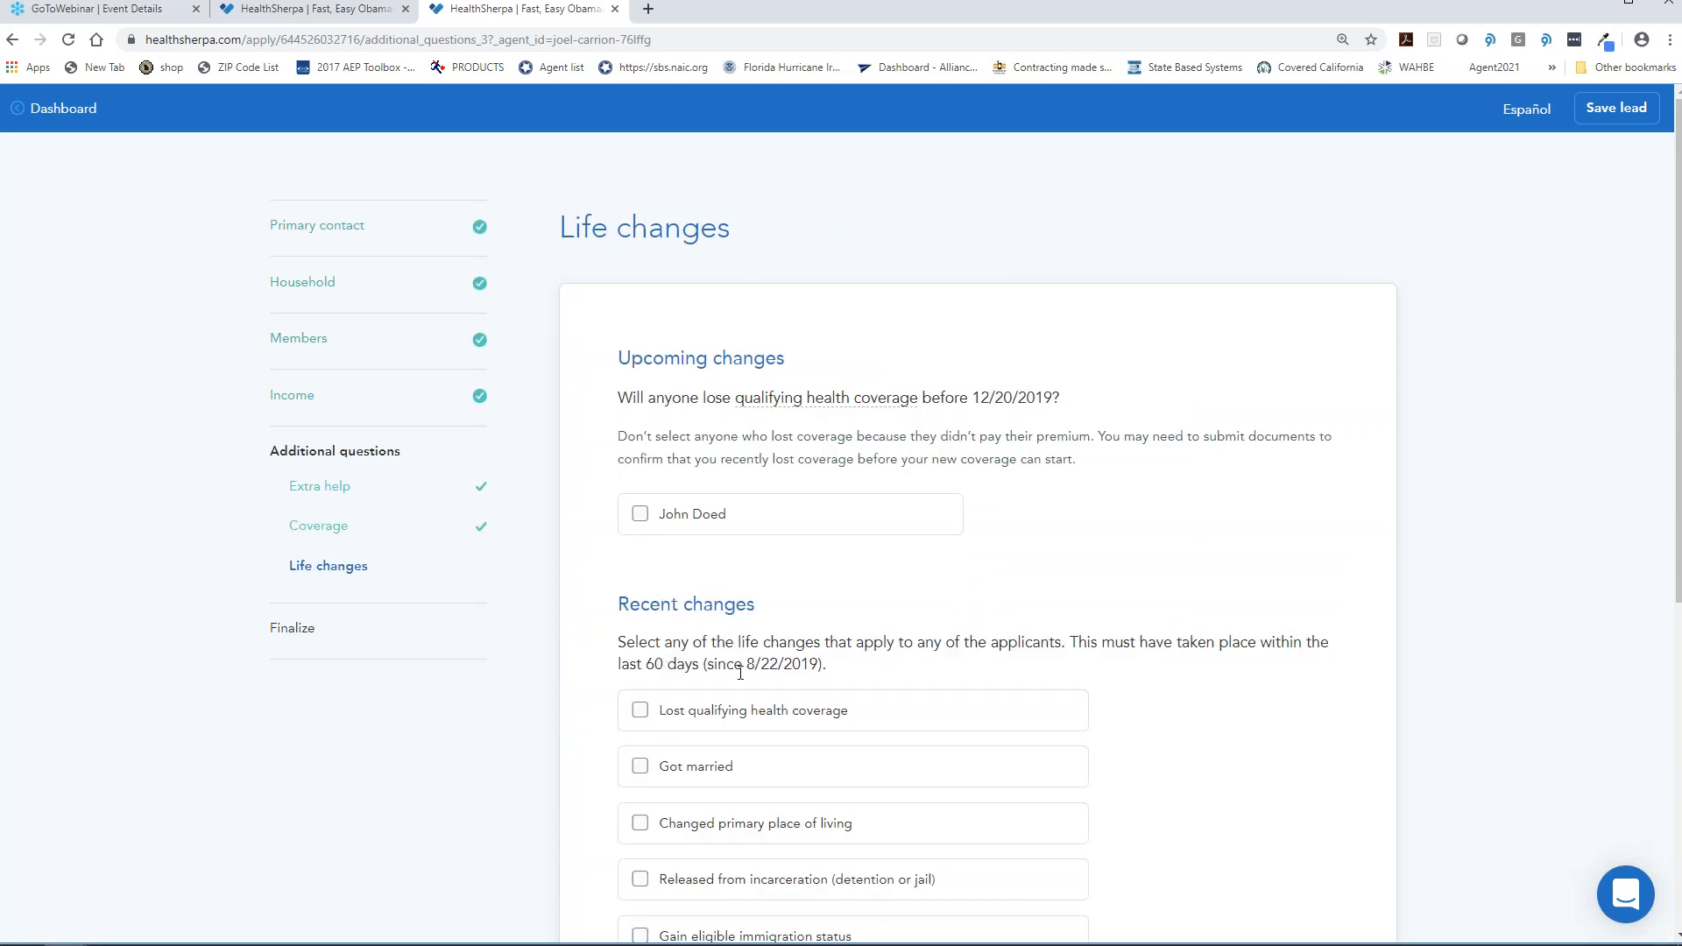
- Mark that the applicant lost qualifying health coverage on 10/20/2019
scroll(815, 543, down, 3)
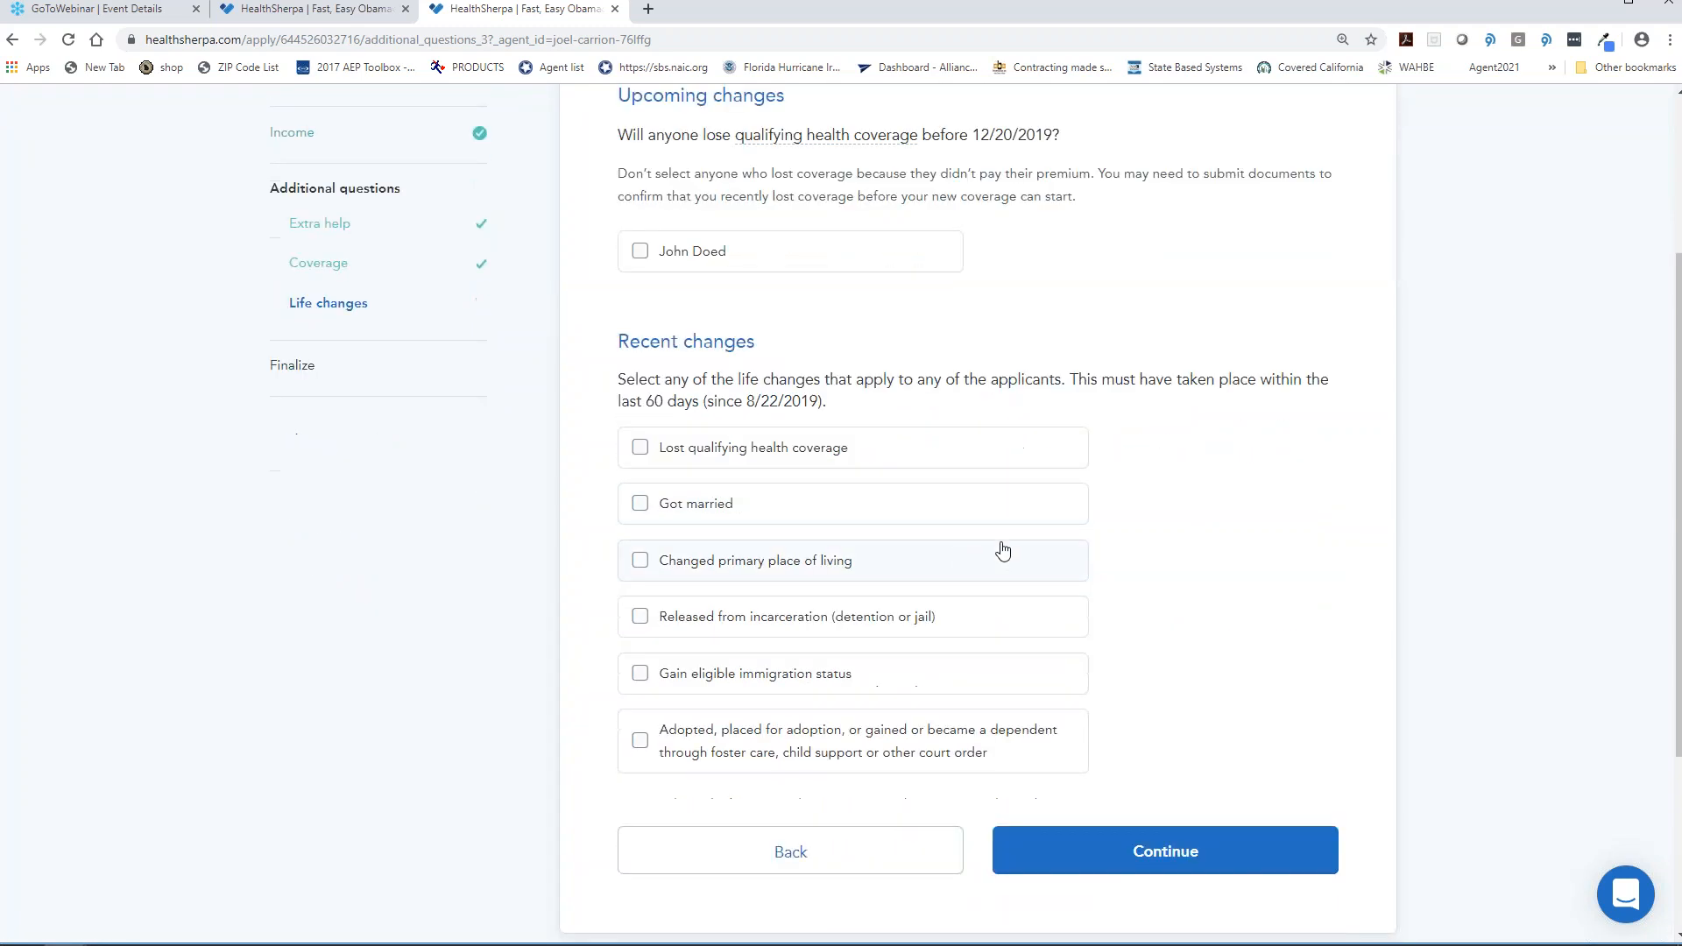
click(814, 450)
click(717, 543)
click(692, 620)
text(10201)
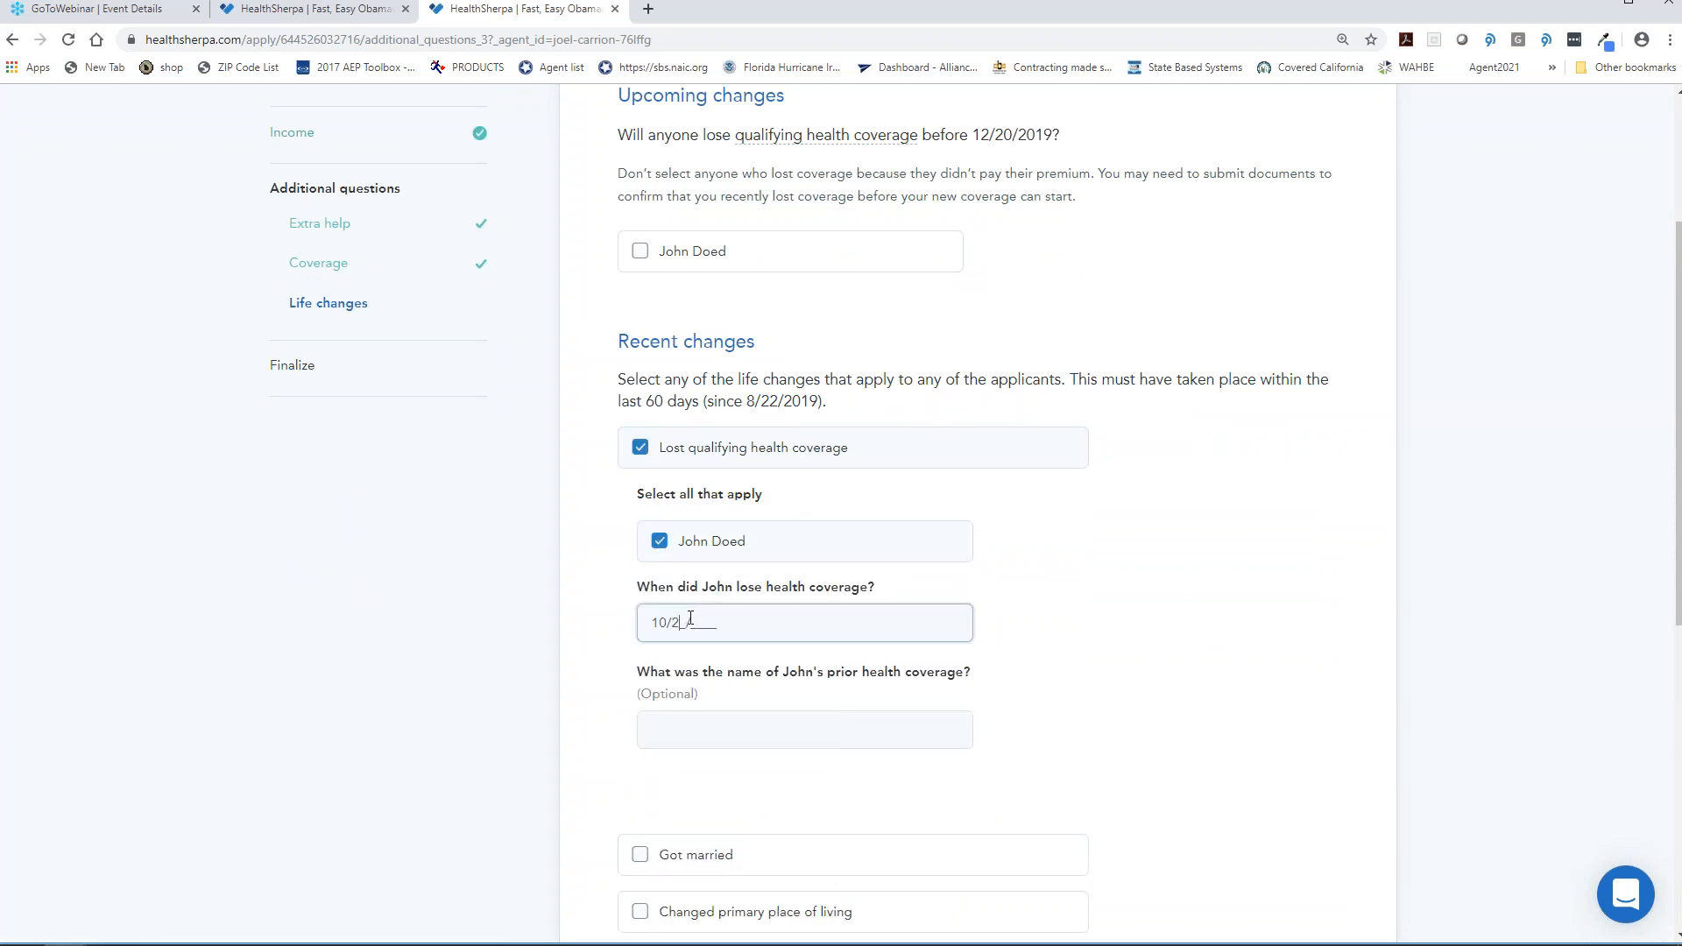
text(019)
click(944, 533)
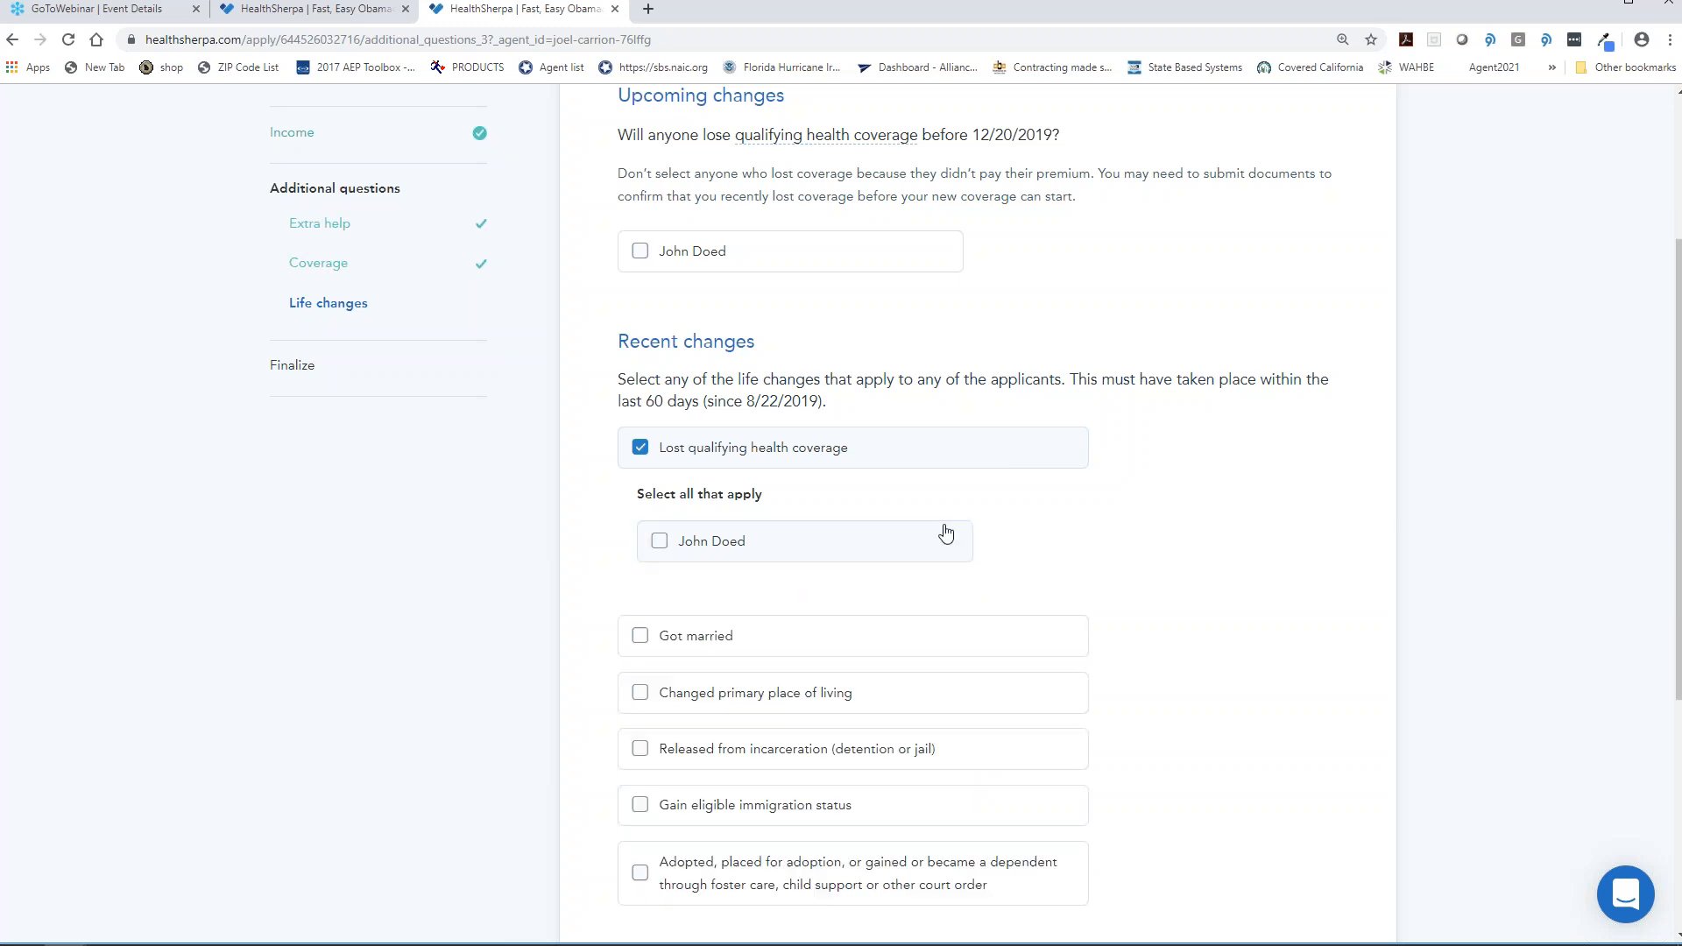
click(931, 537)
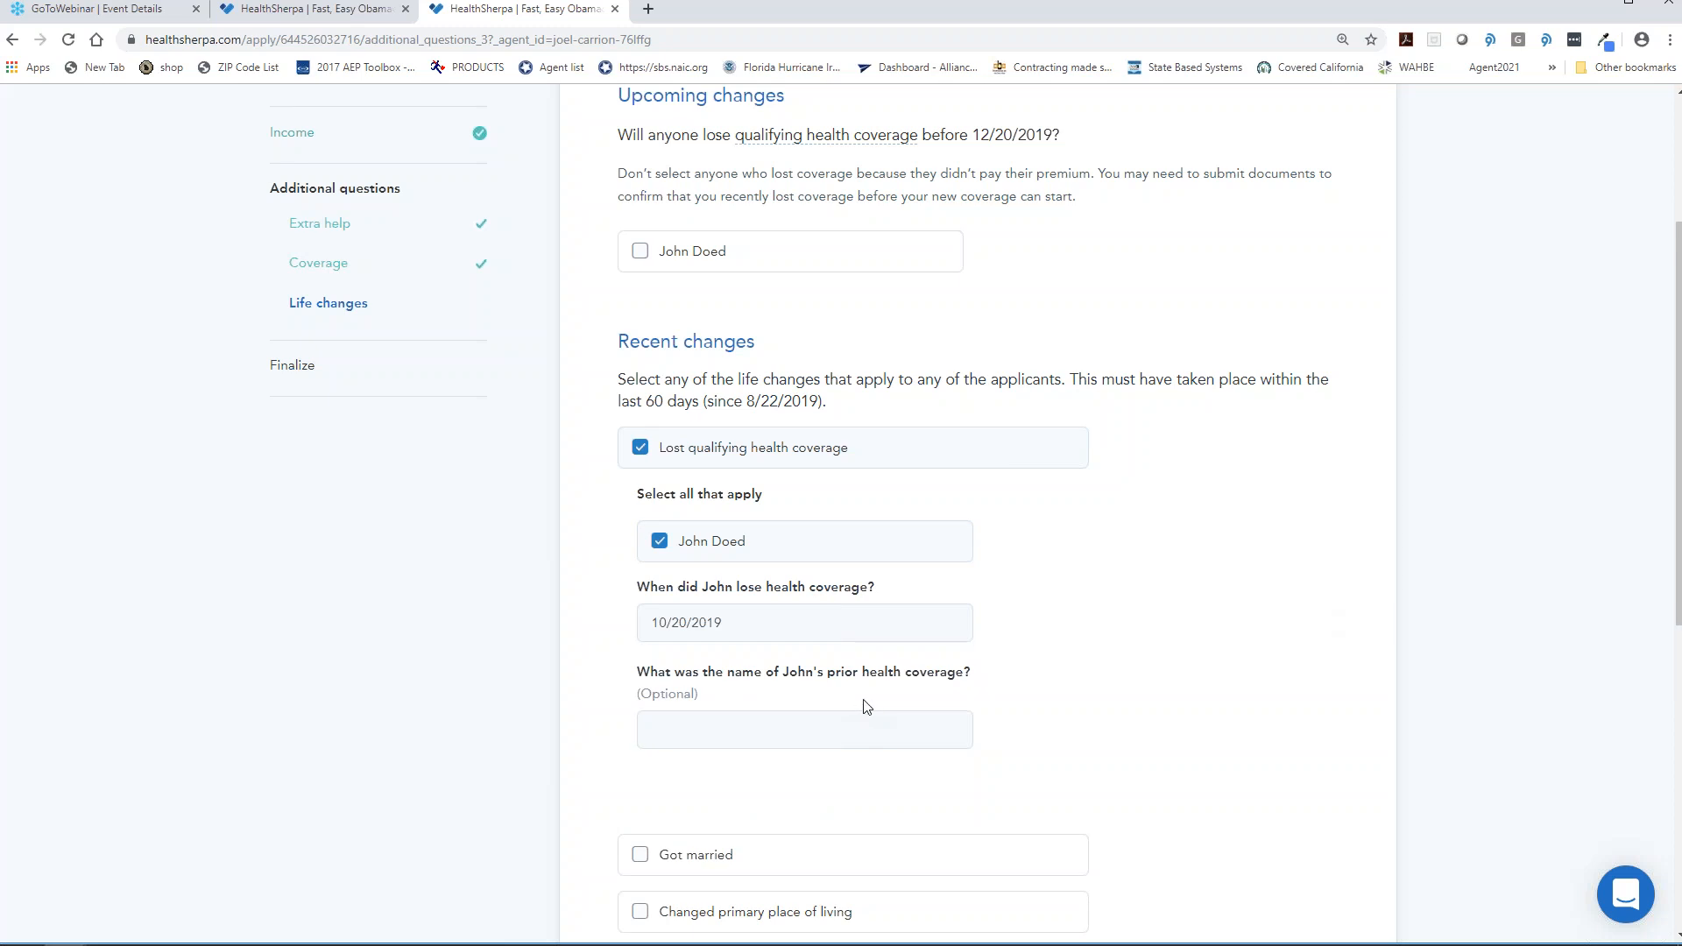
- Enter Medicaid as the prior coverage and submit the life changes
click(795, 744)
text(Medi)
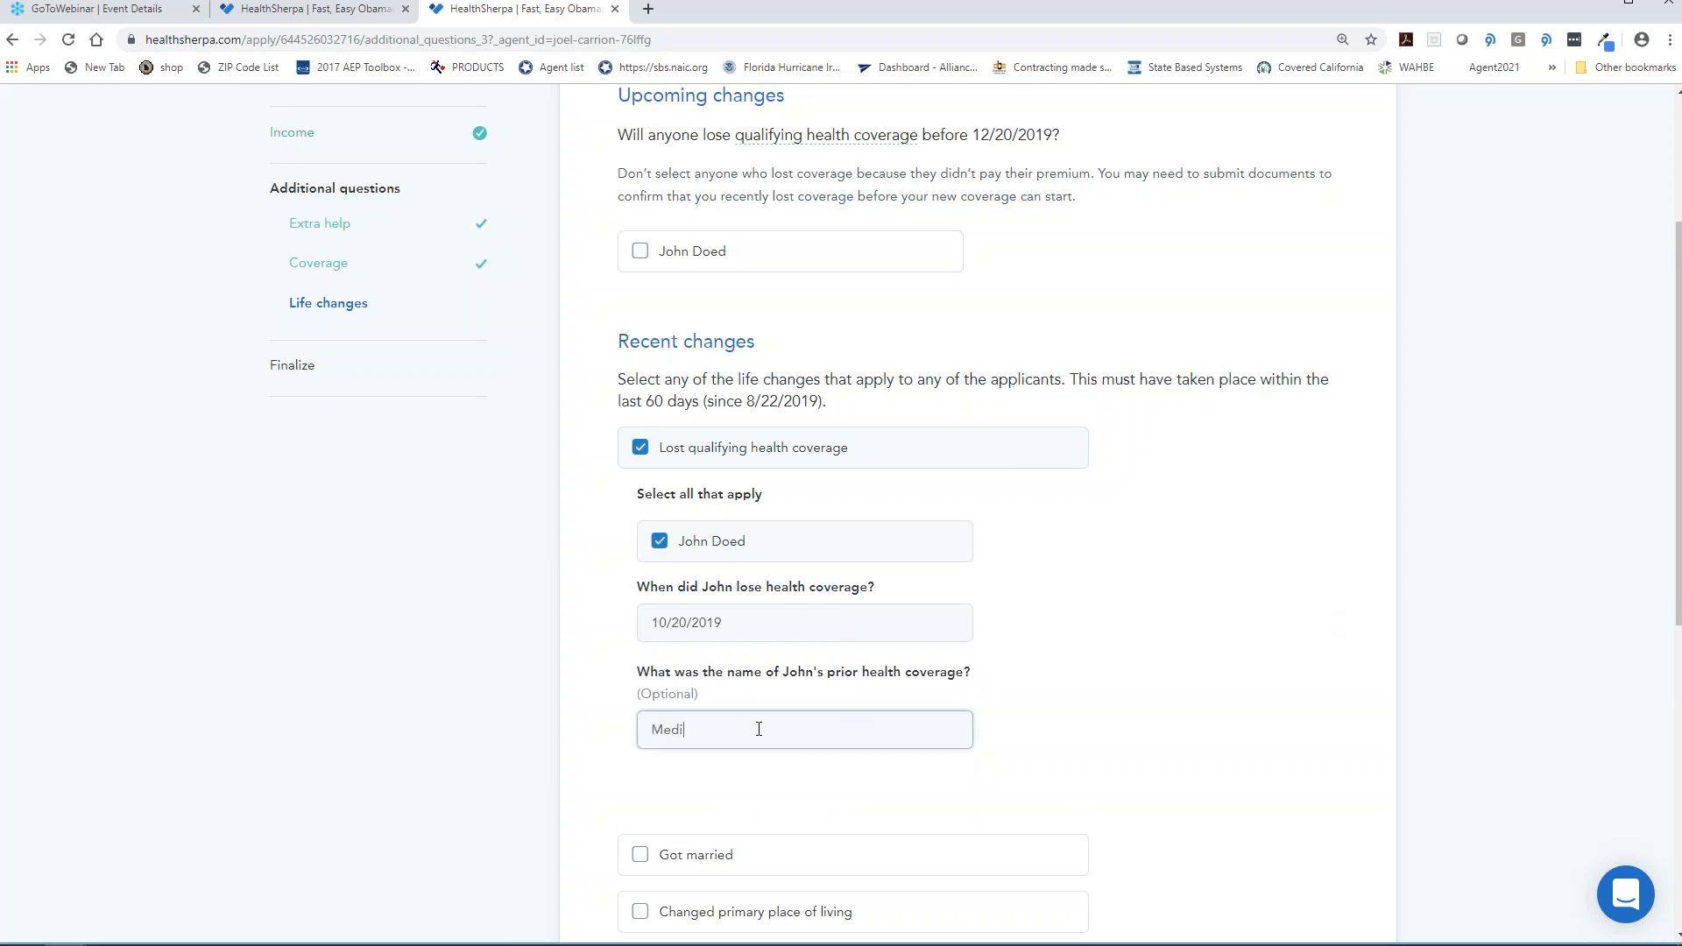
text(caid)
click(1113, 585)
scroll(1114, 584, down, 5)
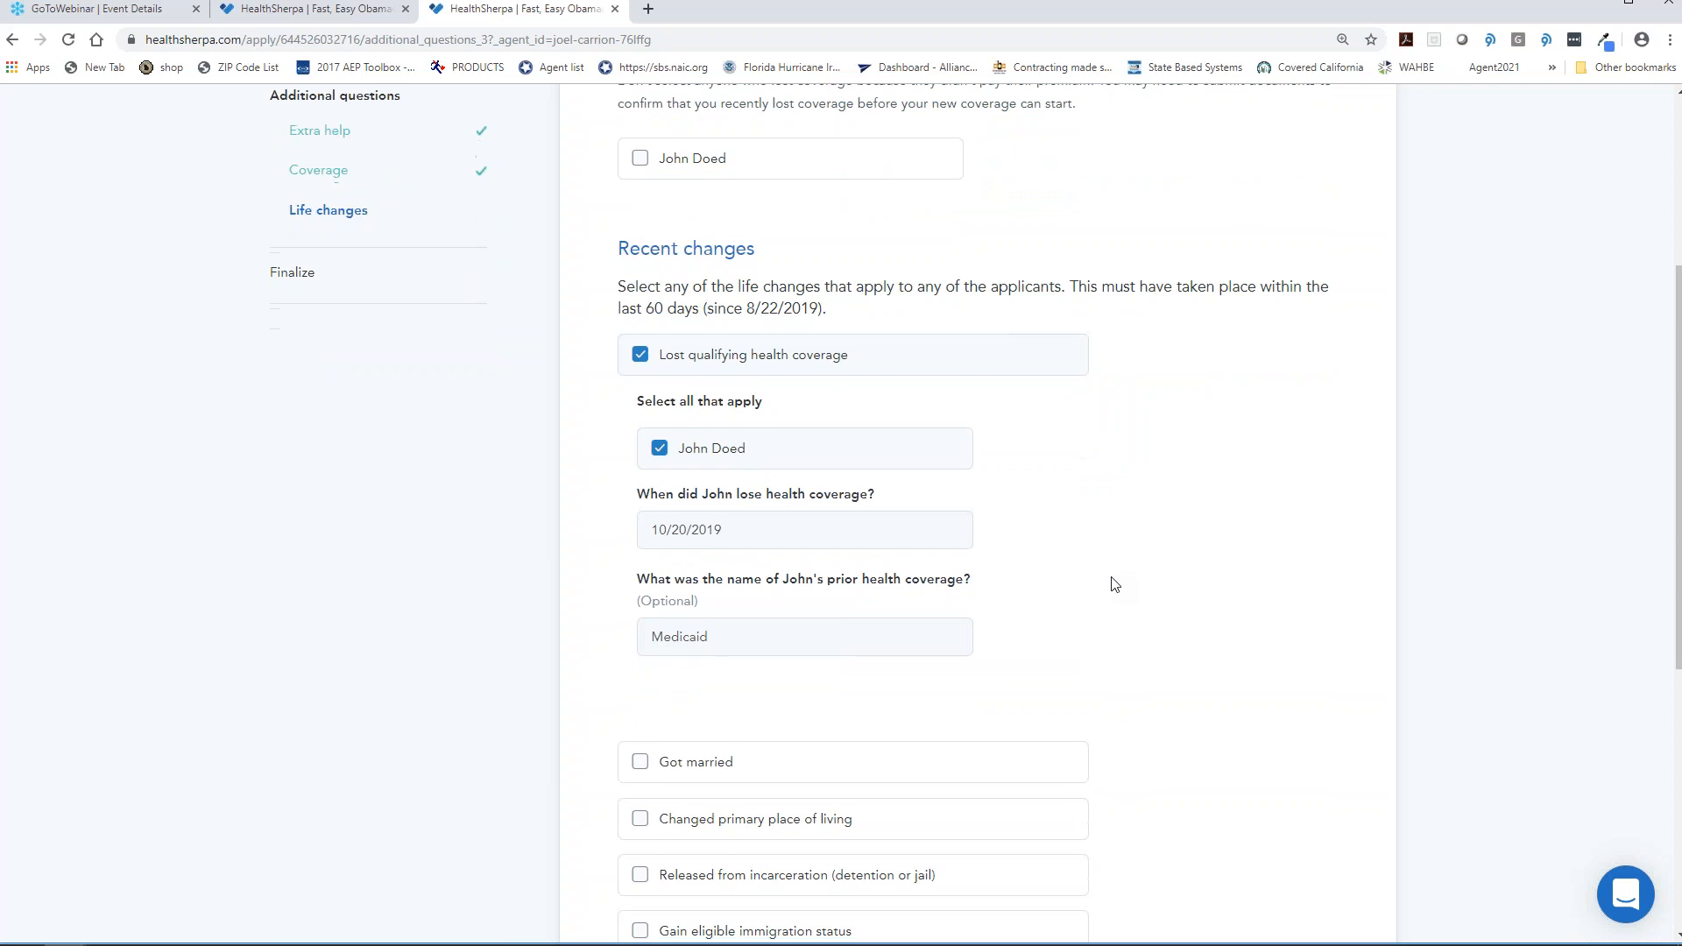
click(1130, 773)
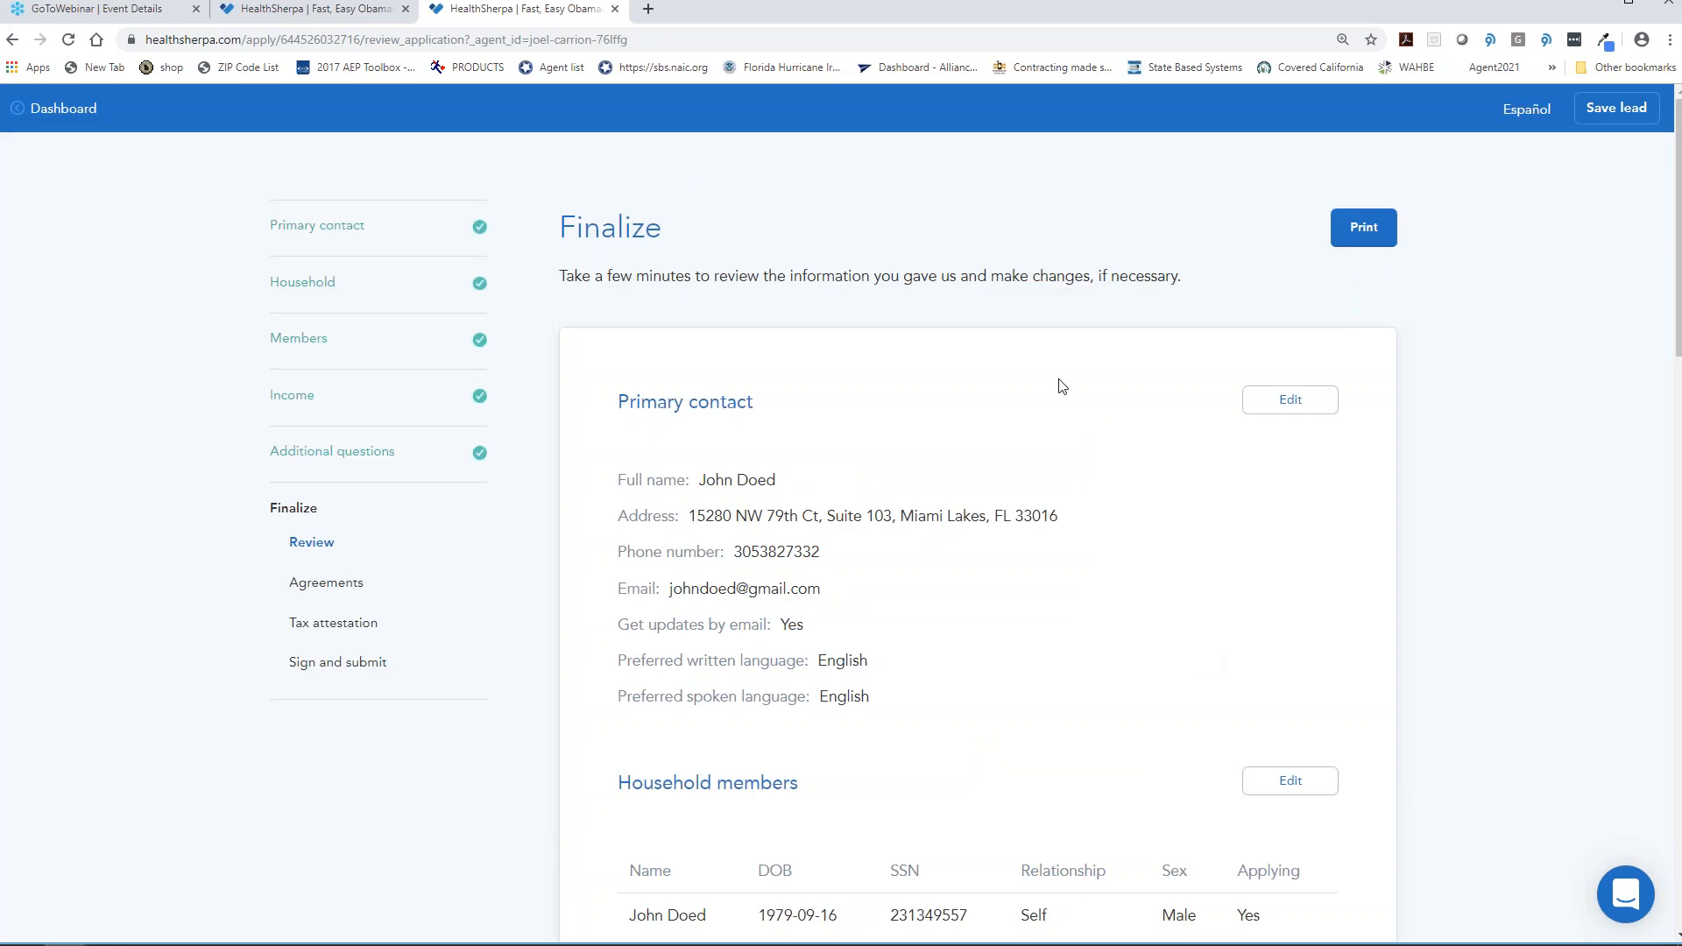
scroll(1151, 389, down, 9)
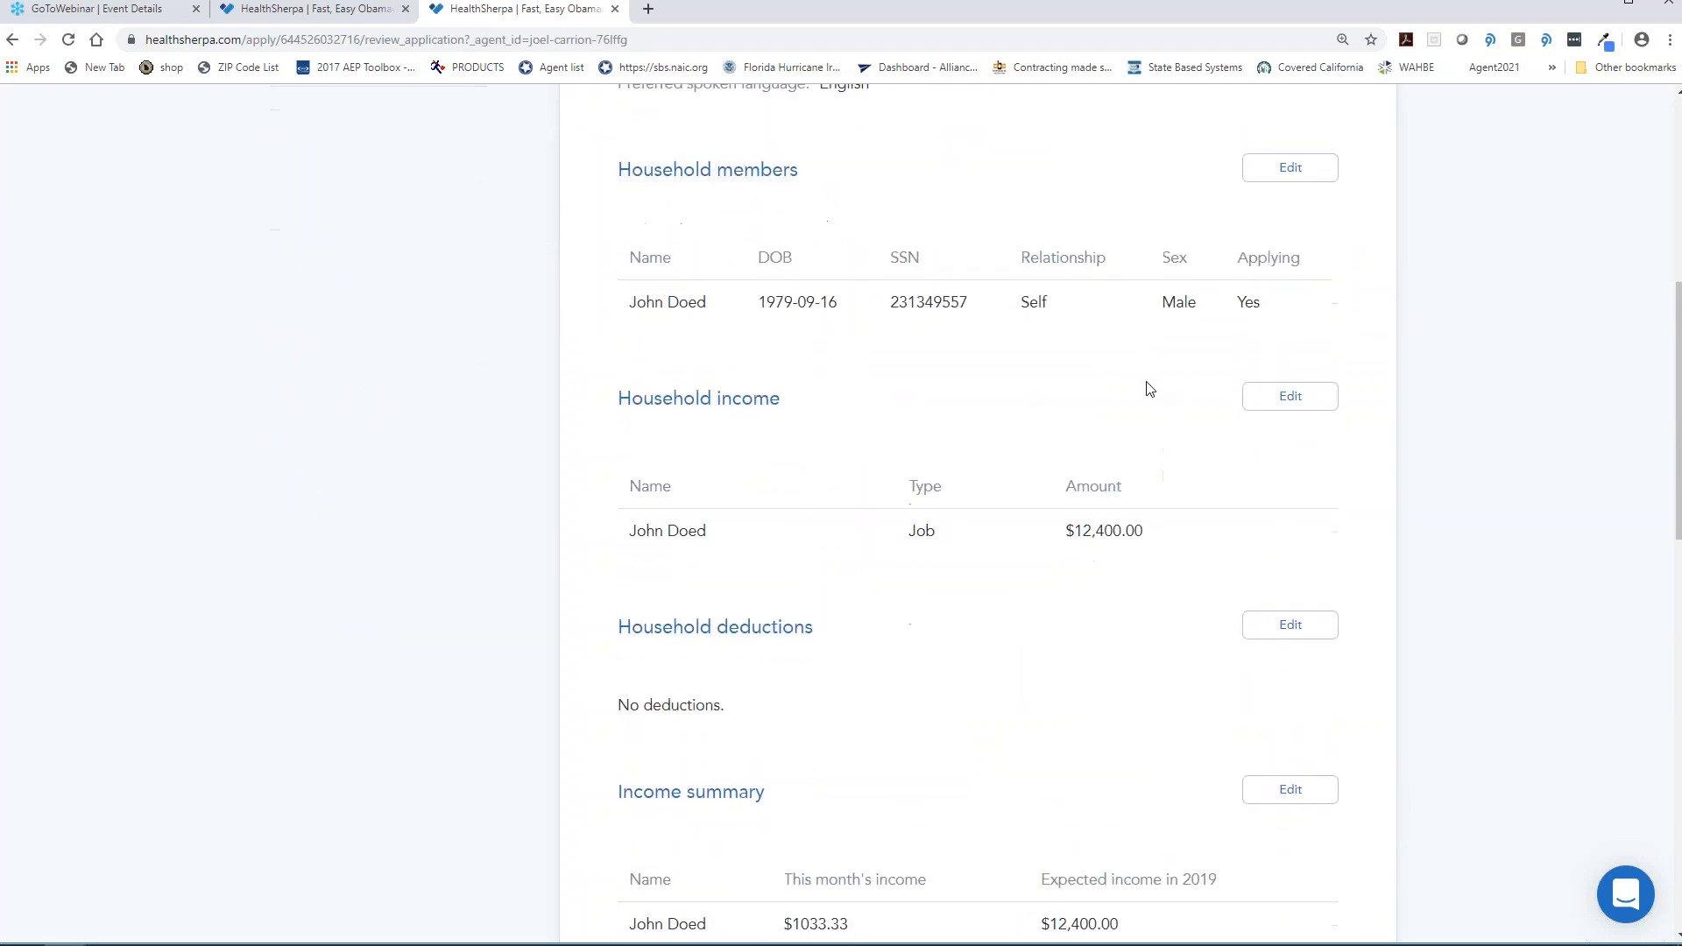
scroll(1150, 389, down, 5)
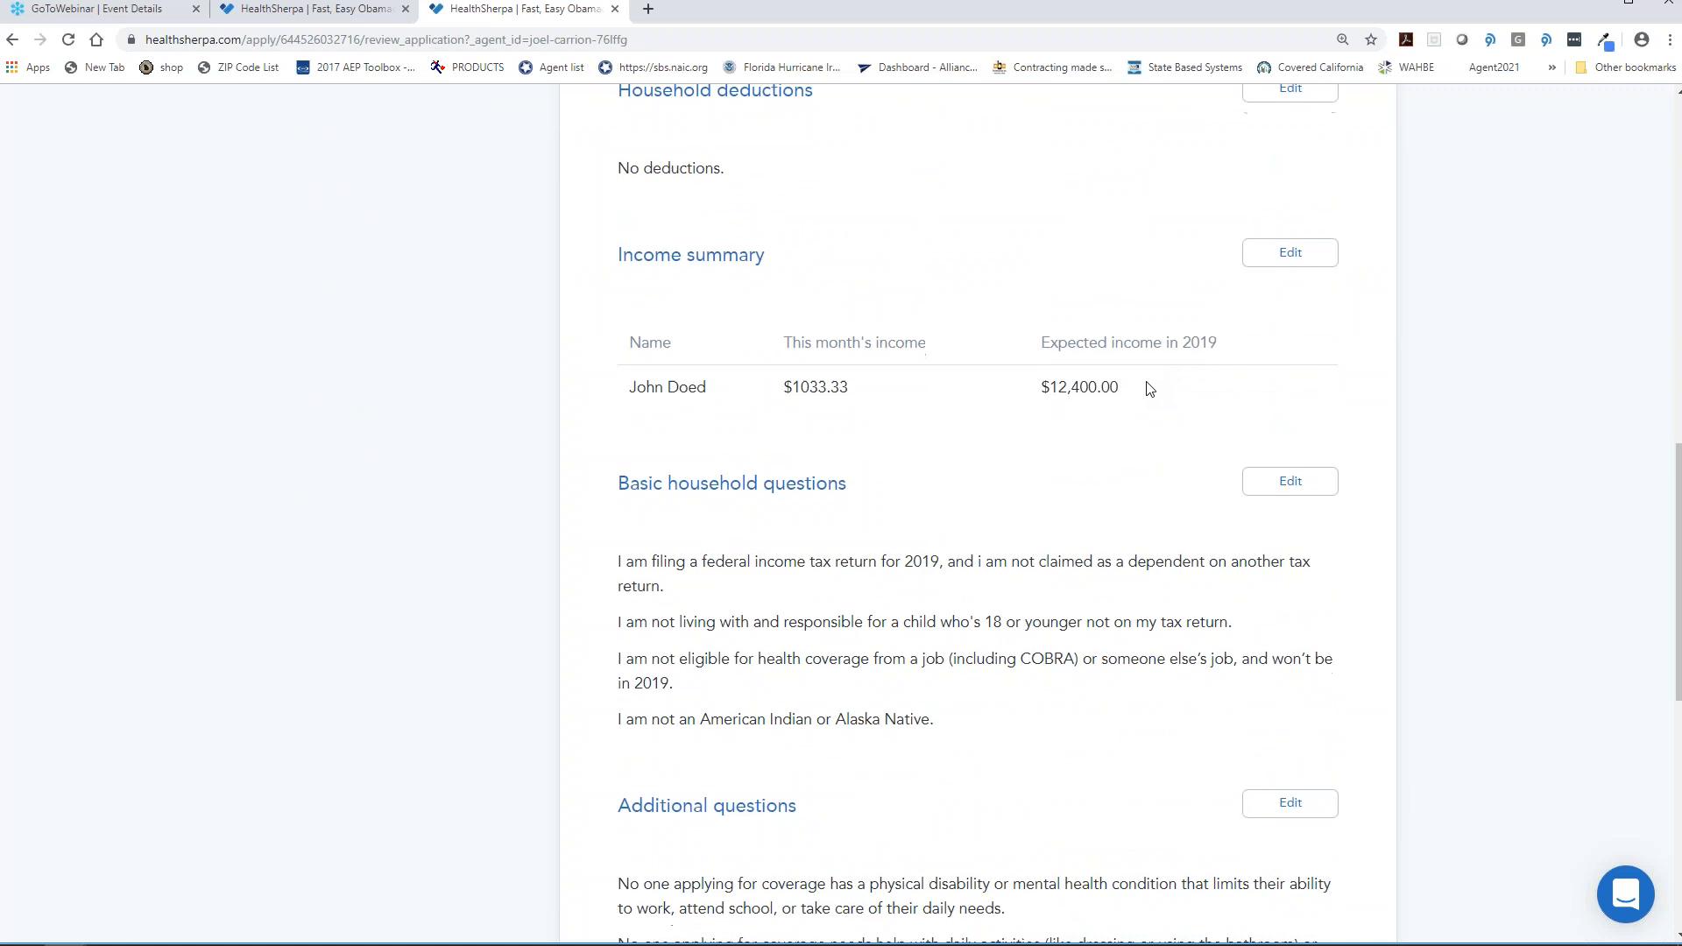
scroll(1150, 389, down, 2)
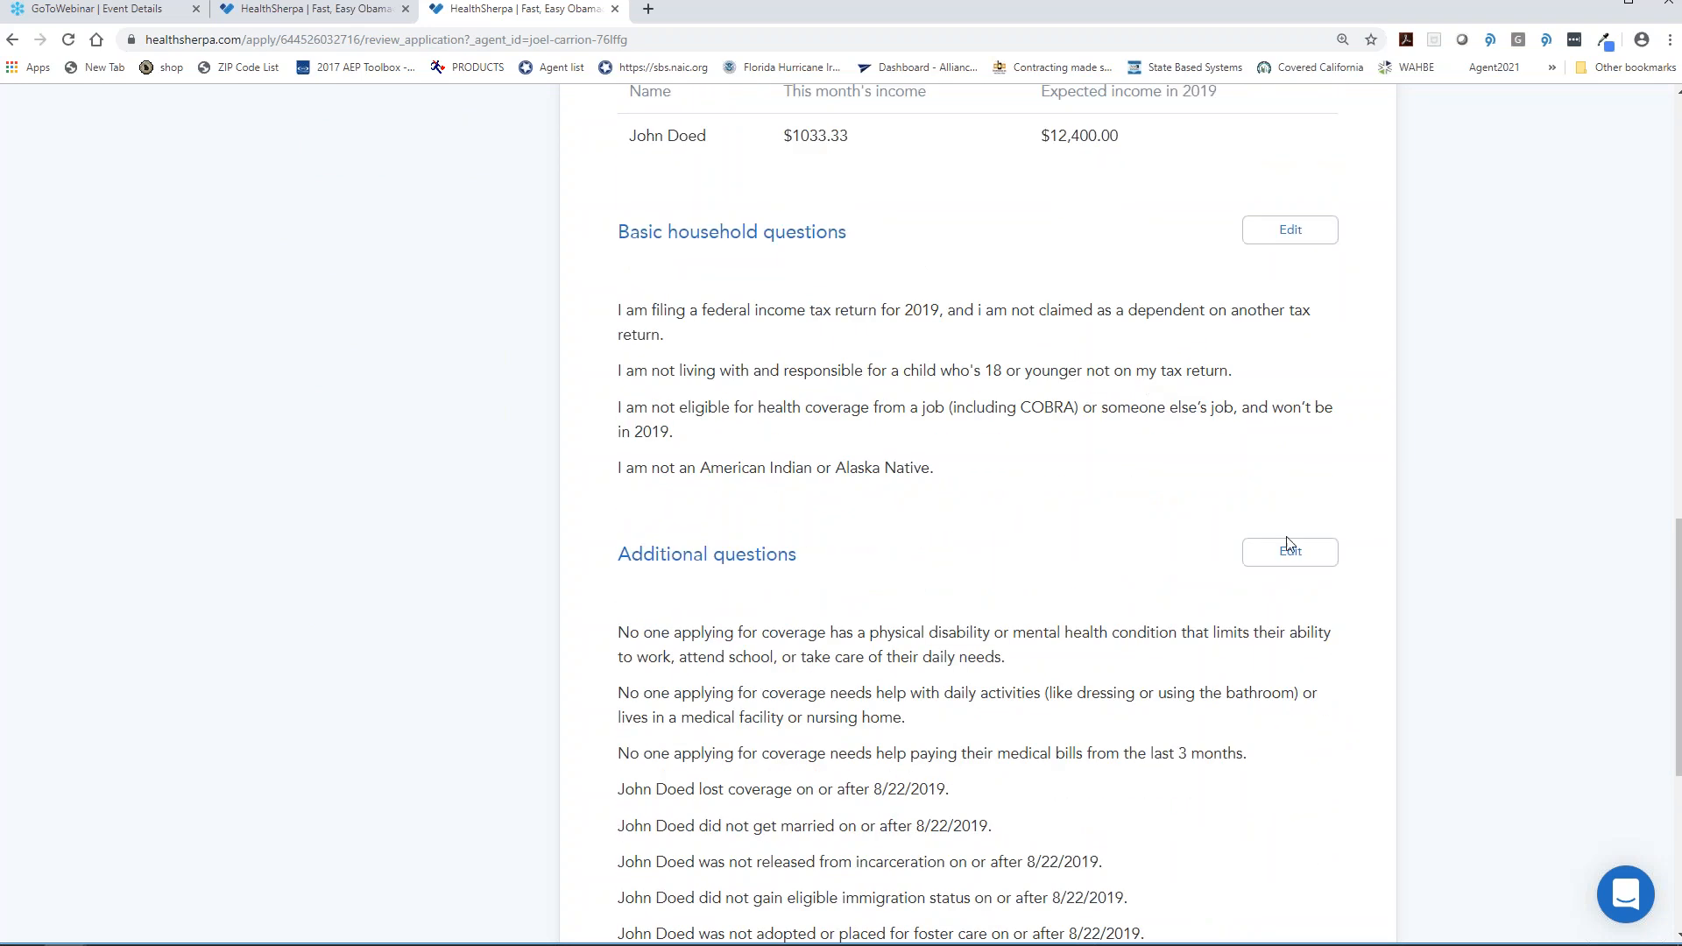
scroll(1365, 558, up, 2)
scroll(1365, 558, up, 12)
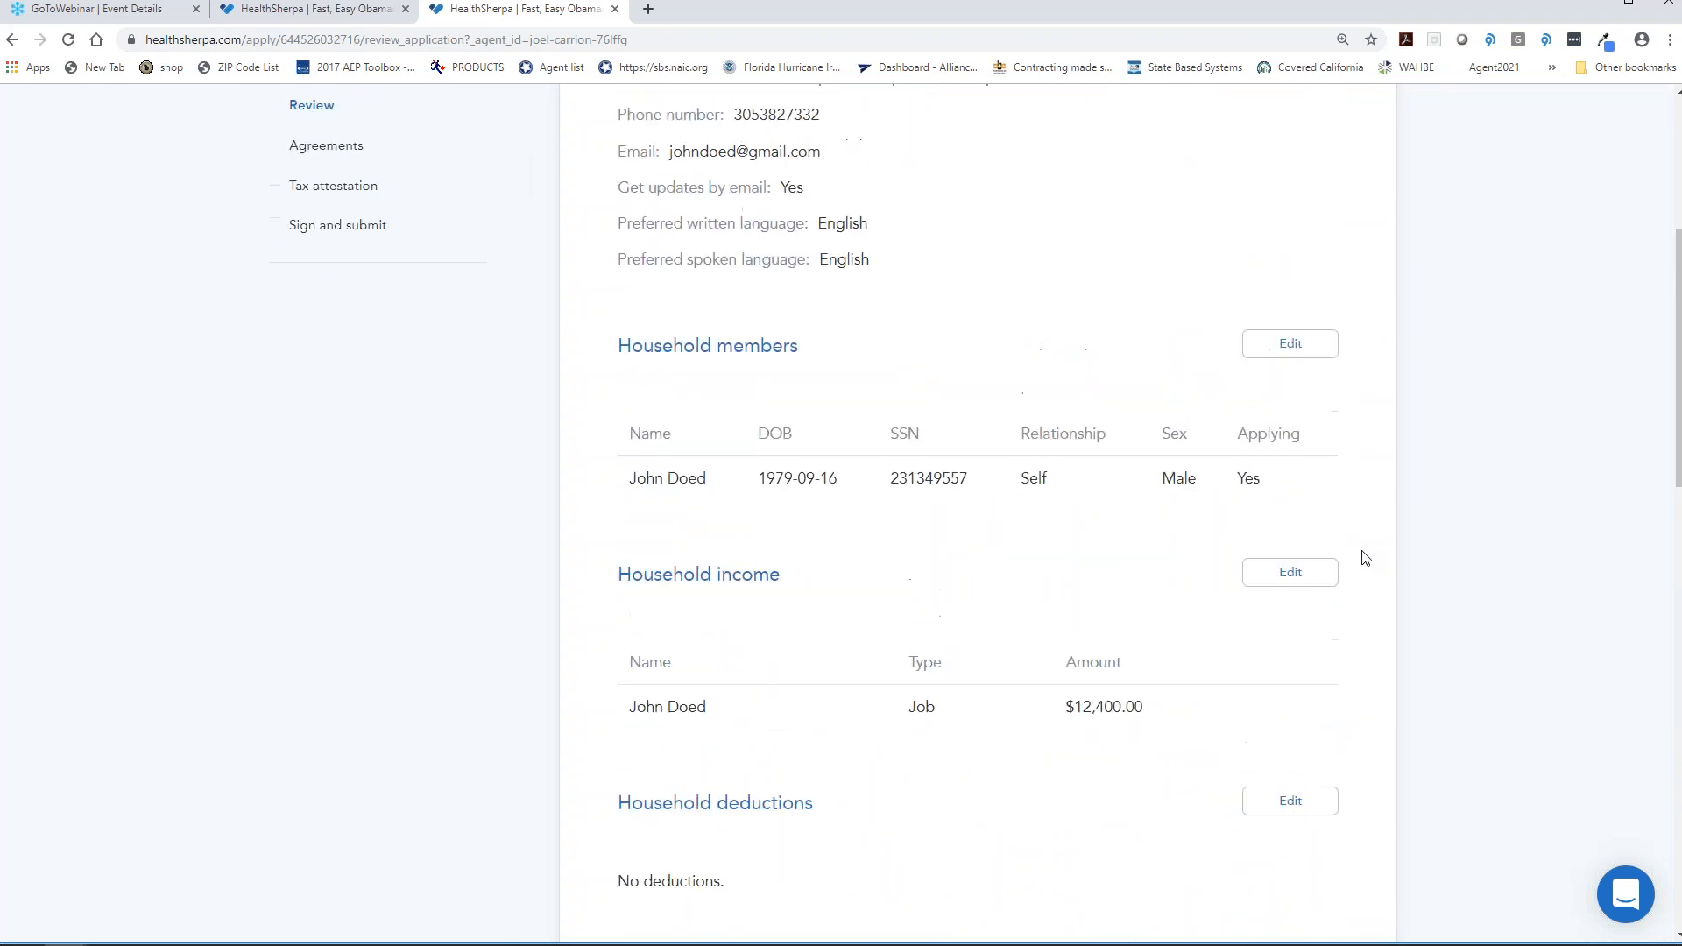
scroll(1365, 558, up, 2)
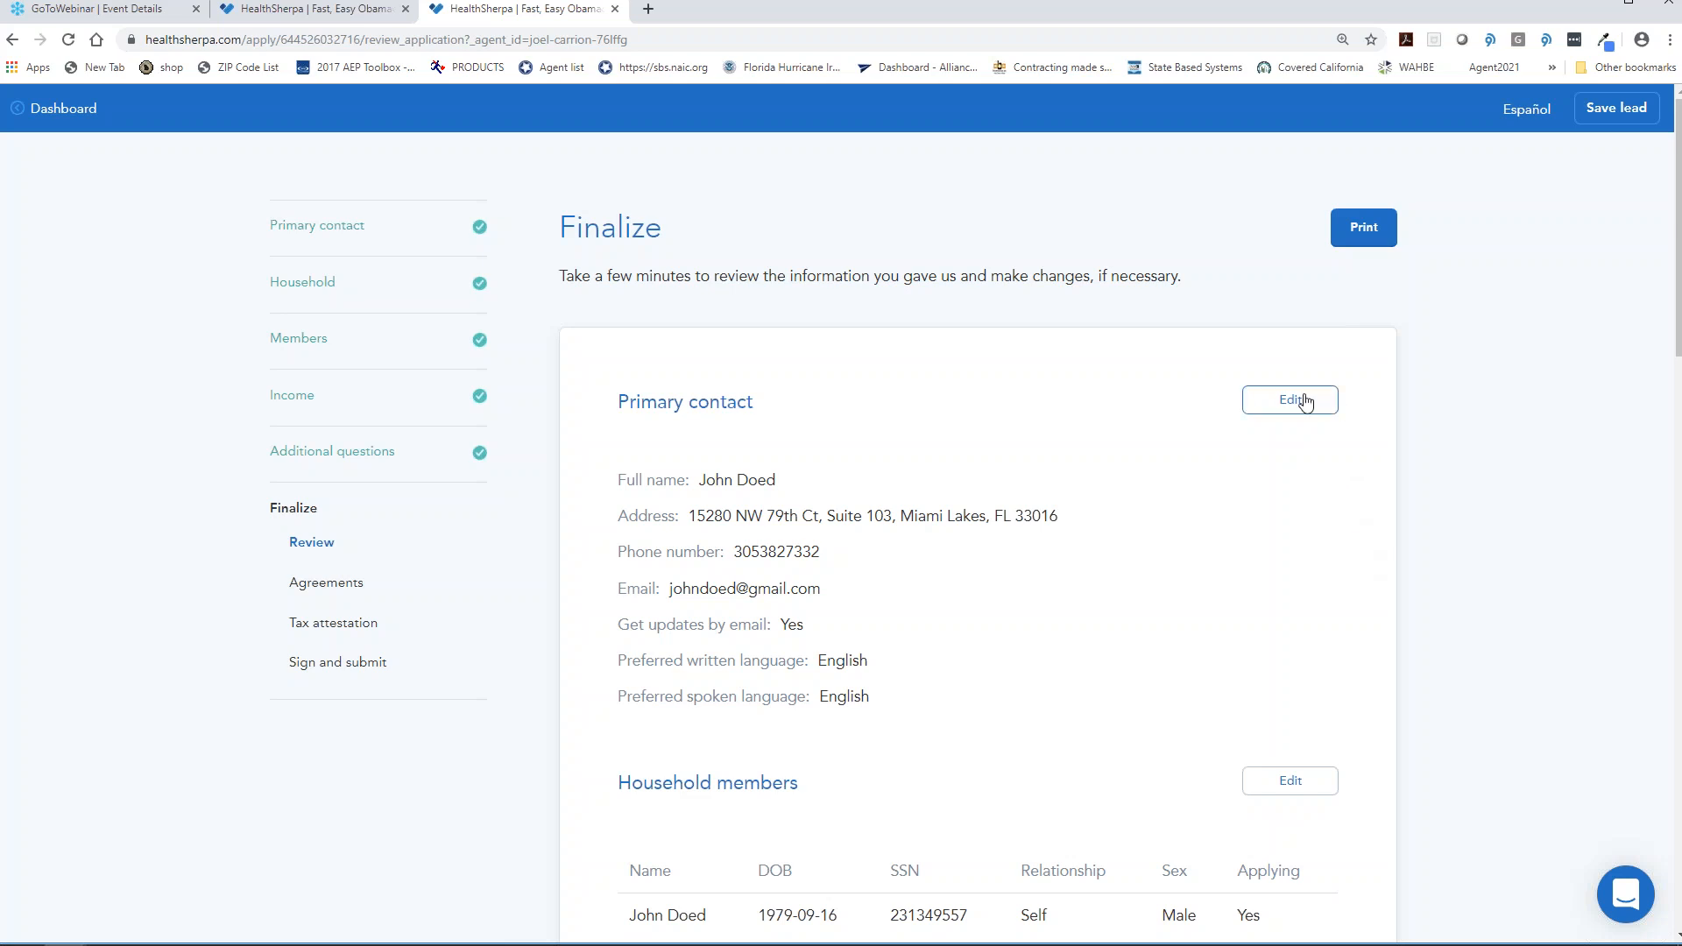
scroll(1161, 428, down, 15)
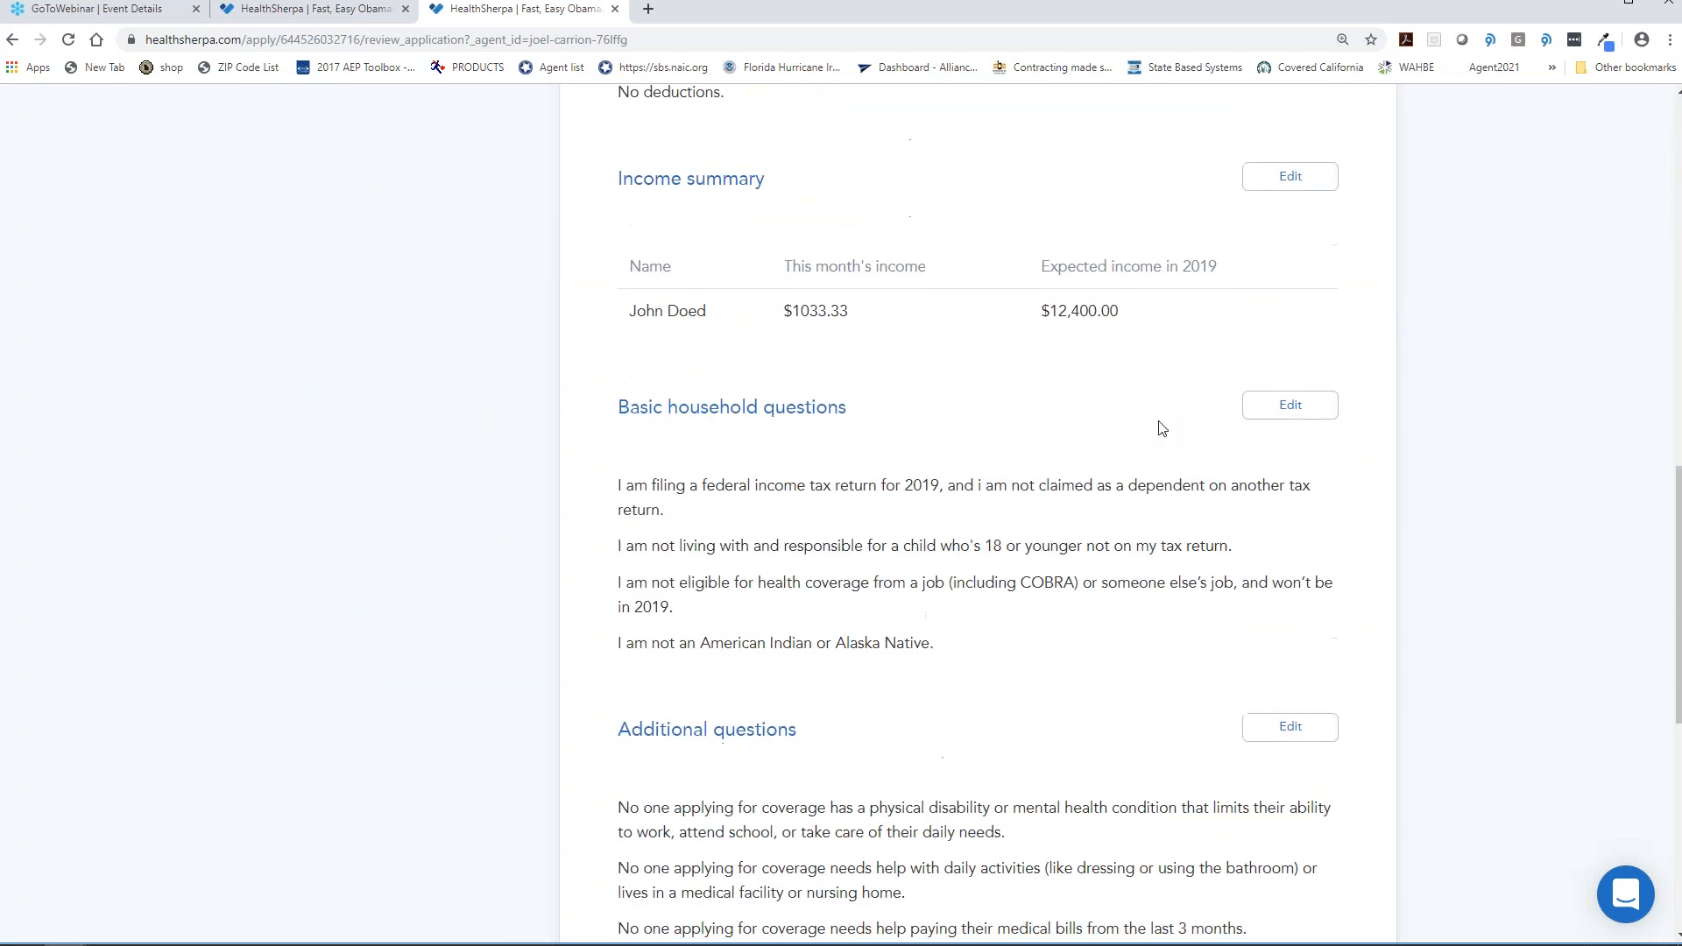
click(1185, 541)
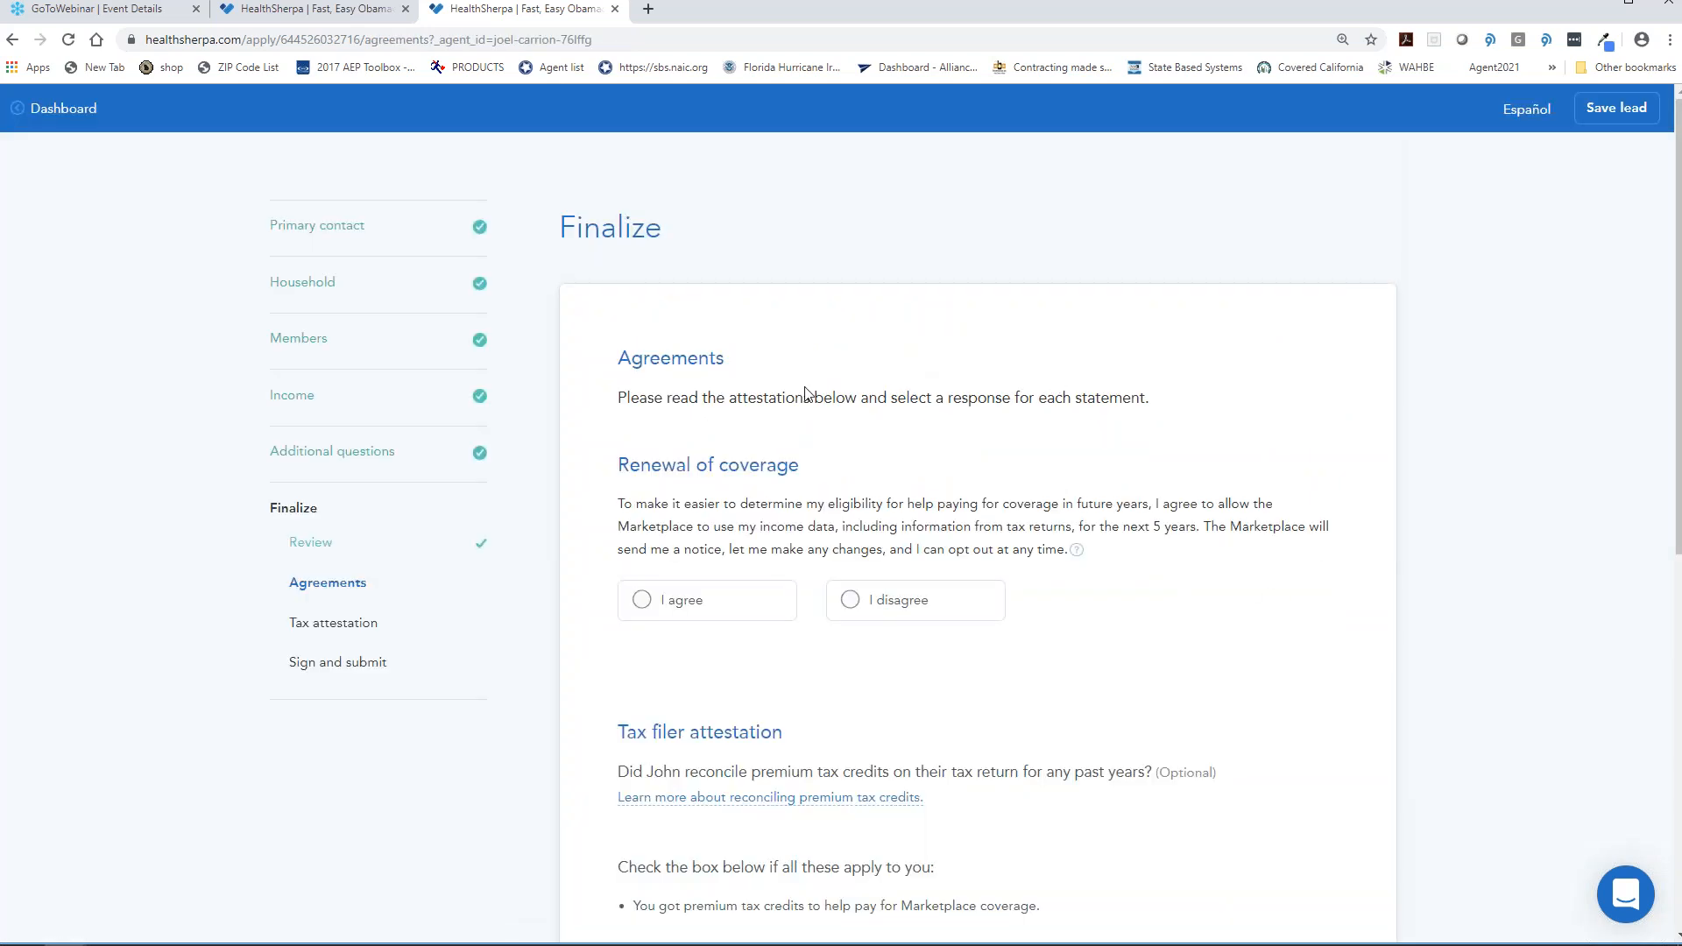
- Agree to Marketplace use of income data for coverage renewals
click(671, 610)
scroll(692, 640, down, 5)
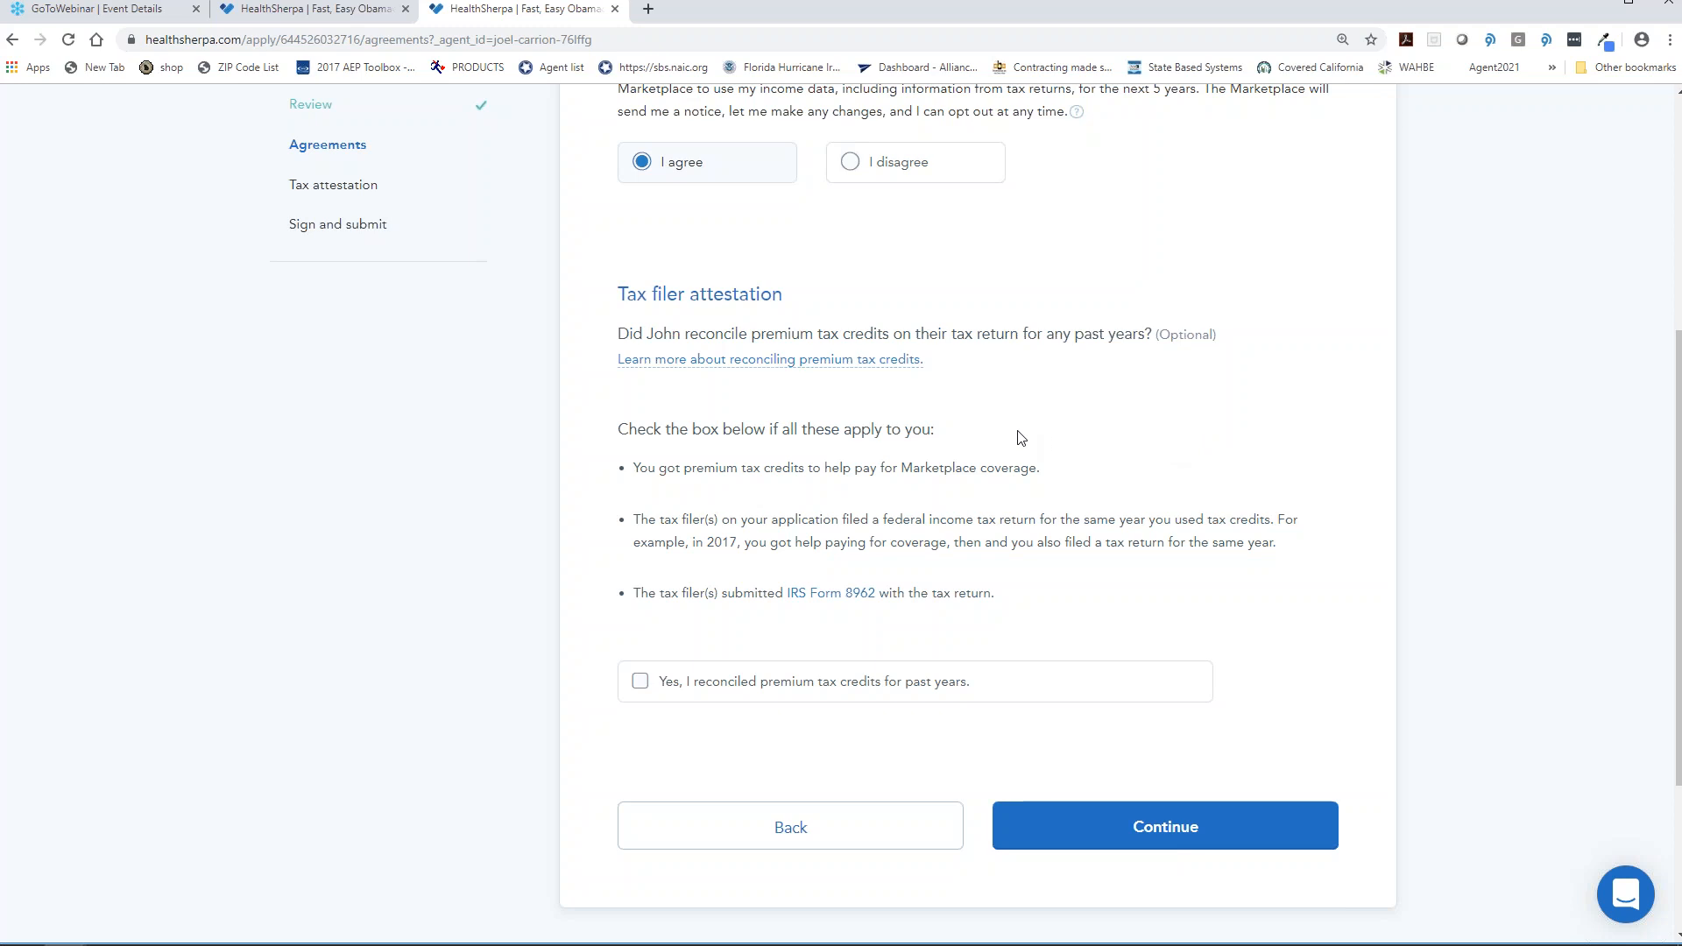
click(1204, 839)
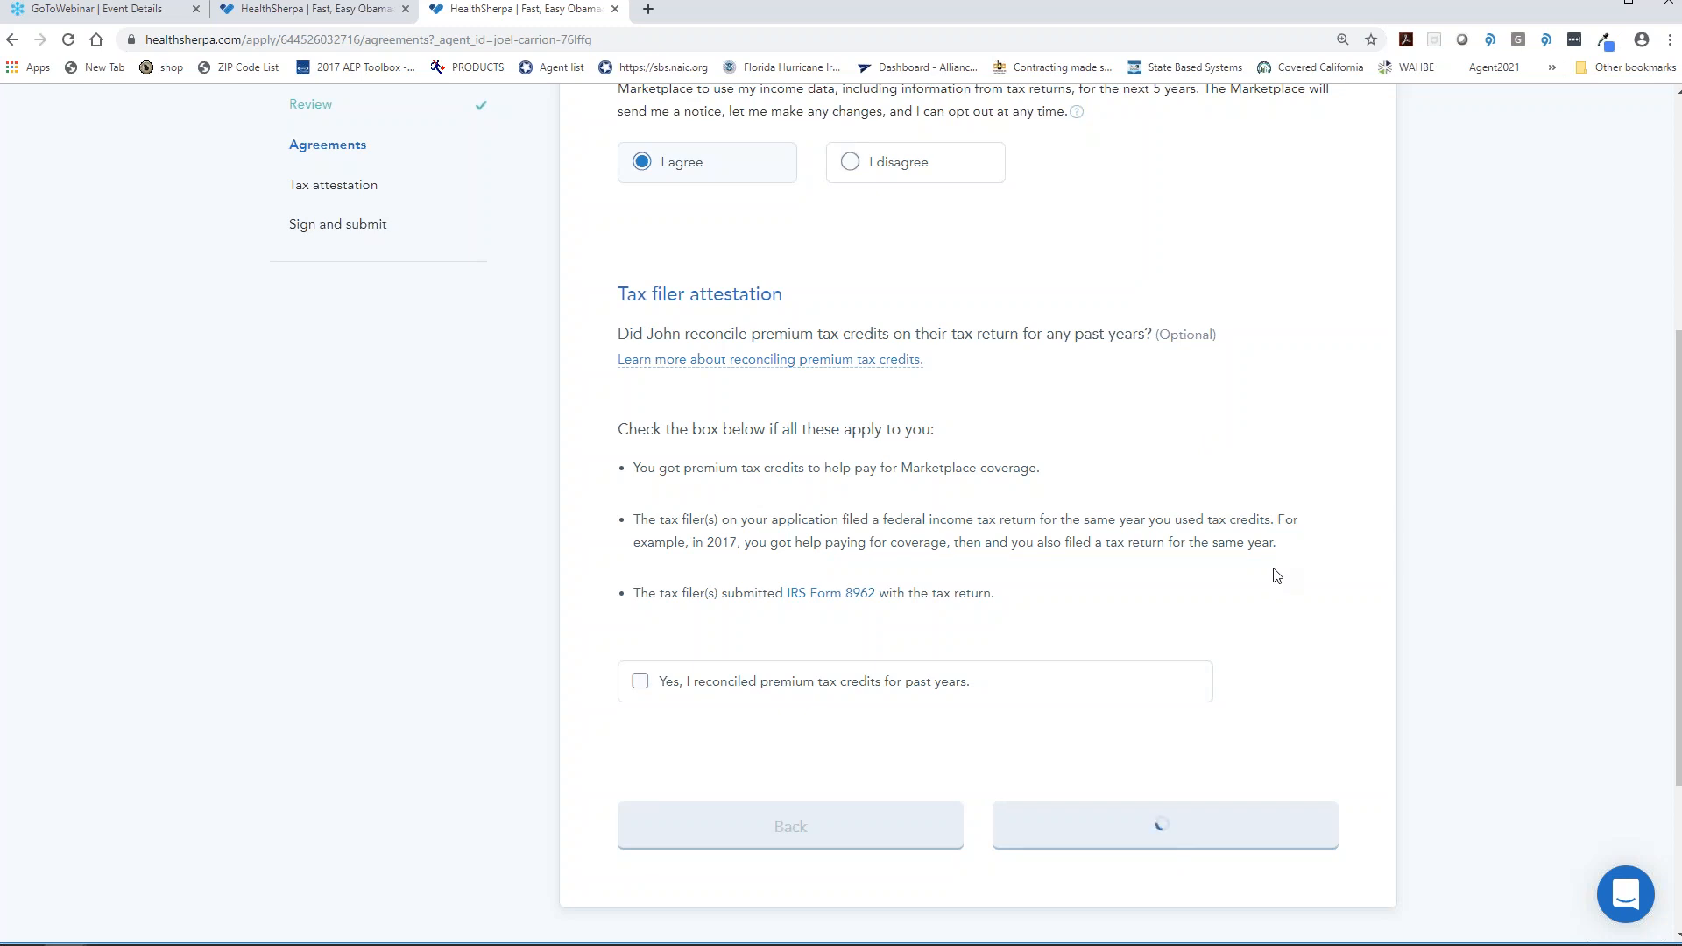
- Answer Yes to both tax attestations and continue to signing
click(671, 609)
scroll(745, 526, down, 4)
click(657, 789)
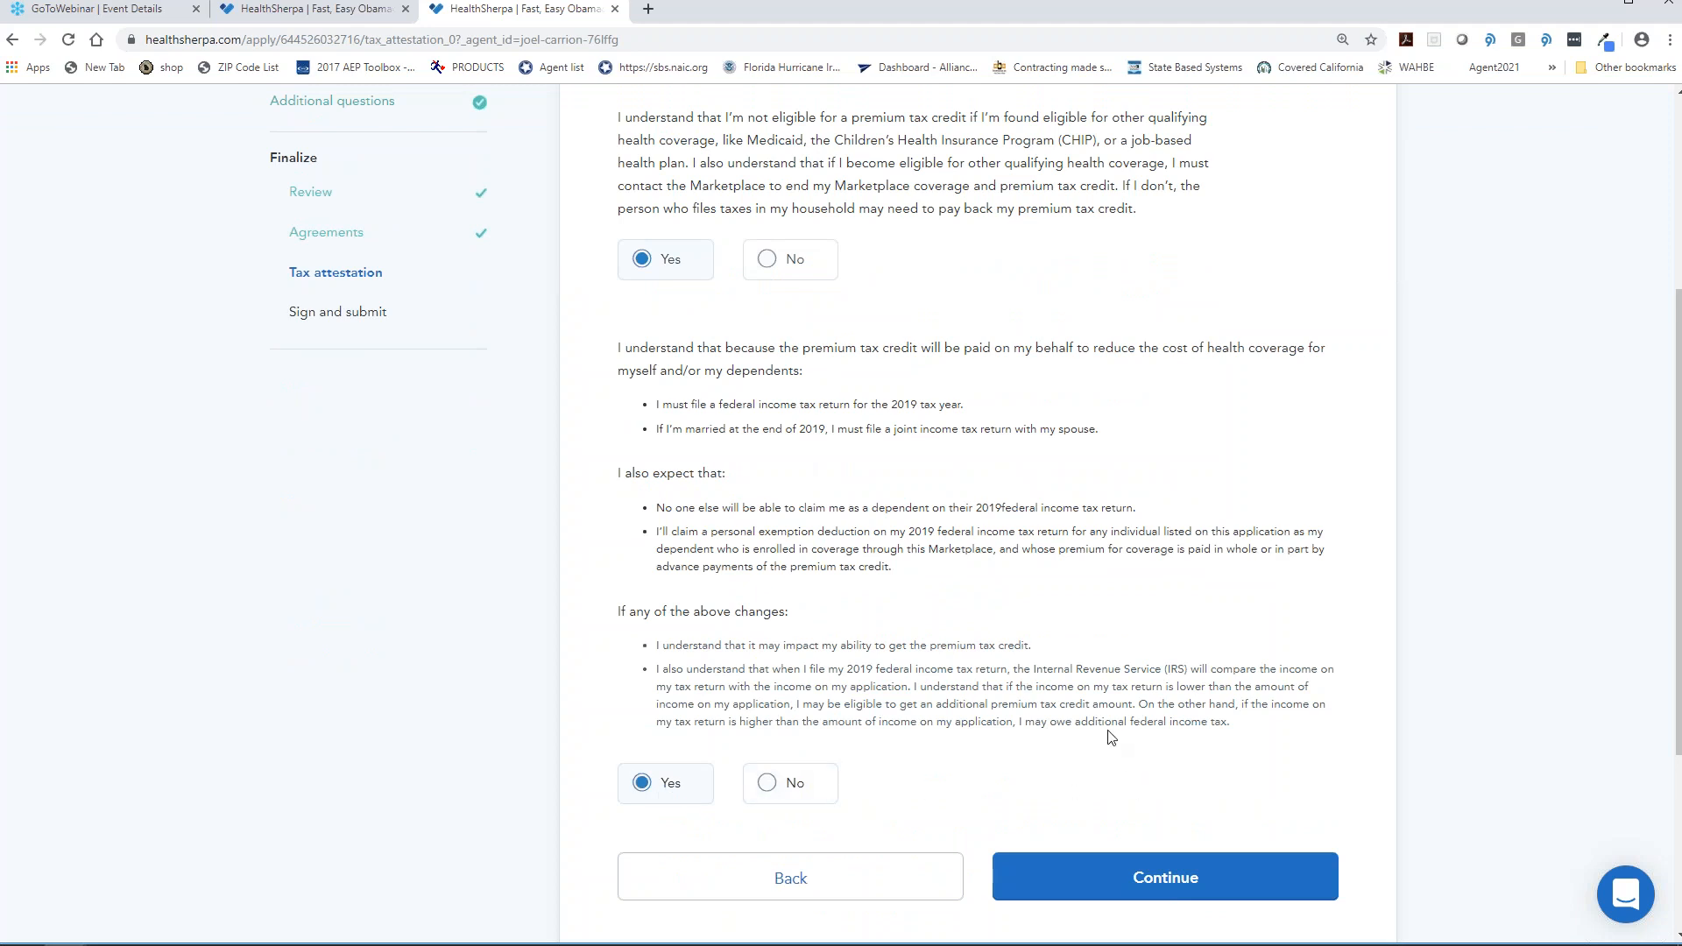
click(1169, 876)
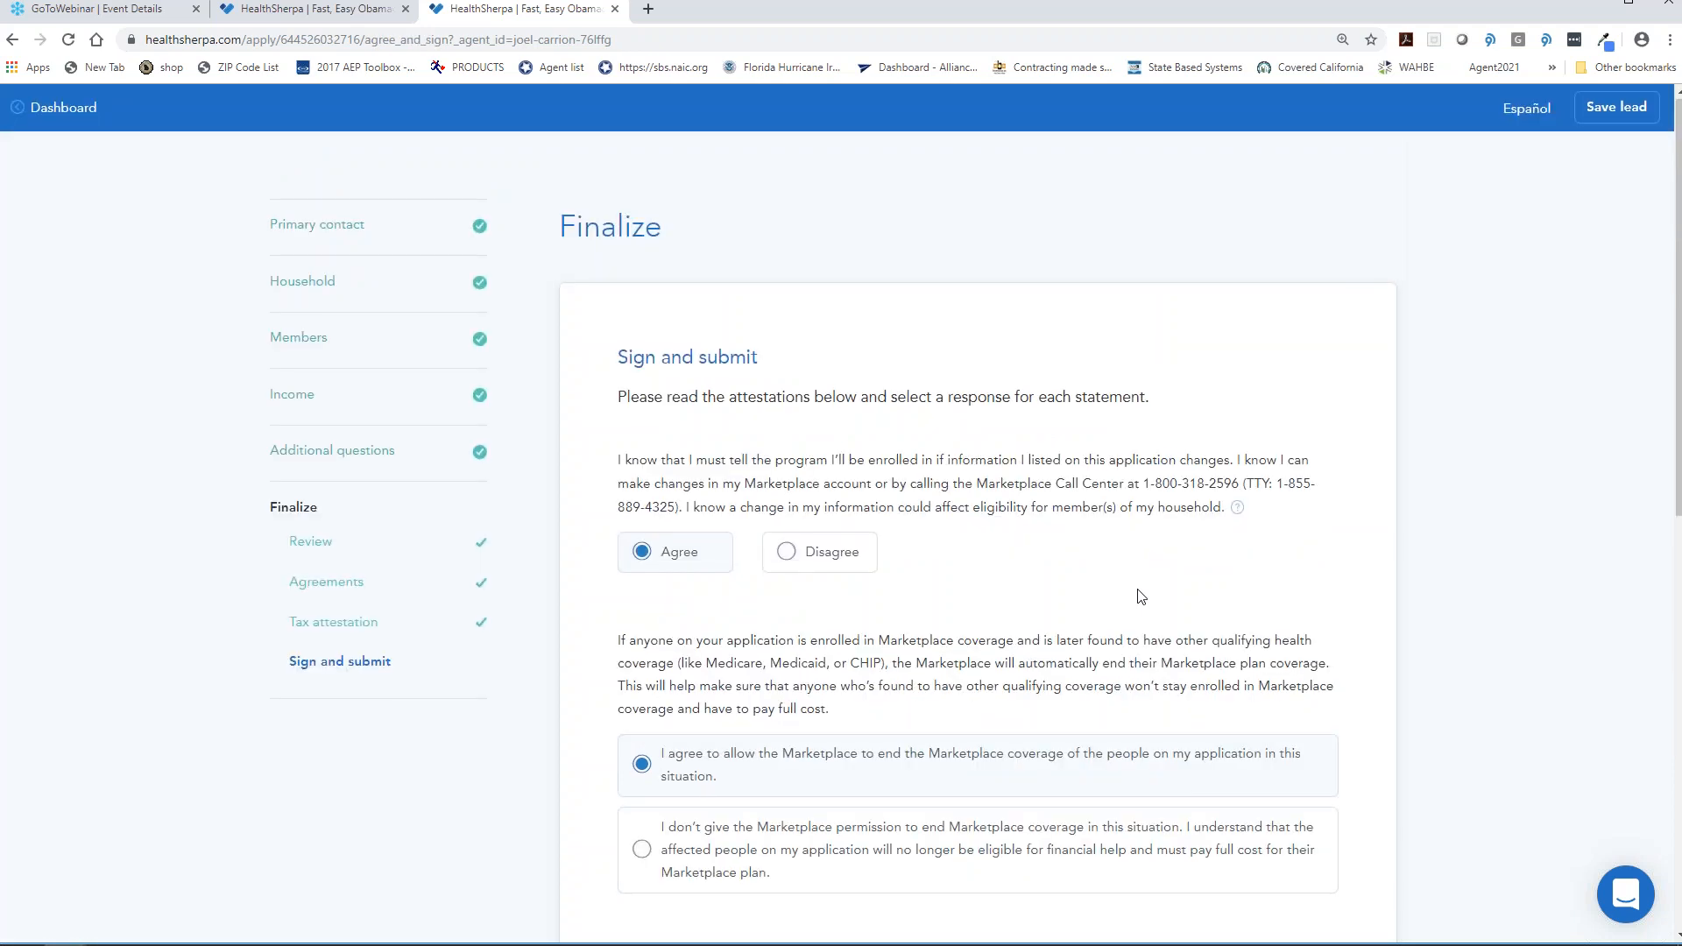
- Fill the signature field with the applicant's name from the prompt and submit the application
scroll(1139, 598, down, 5)
scroll(1074, 537, down, 3)
click(1160, 710)
drag(693, 532, 721, 585)
click(1196, 589)
click(1184, 699)
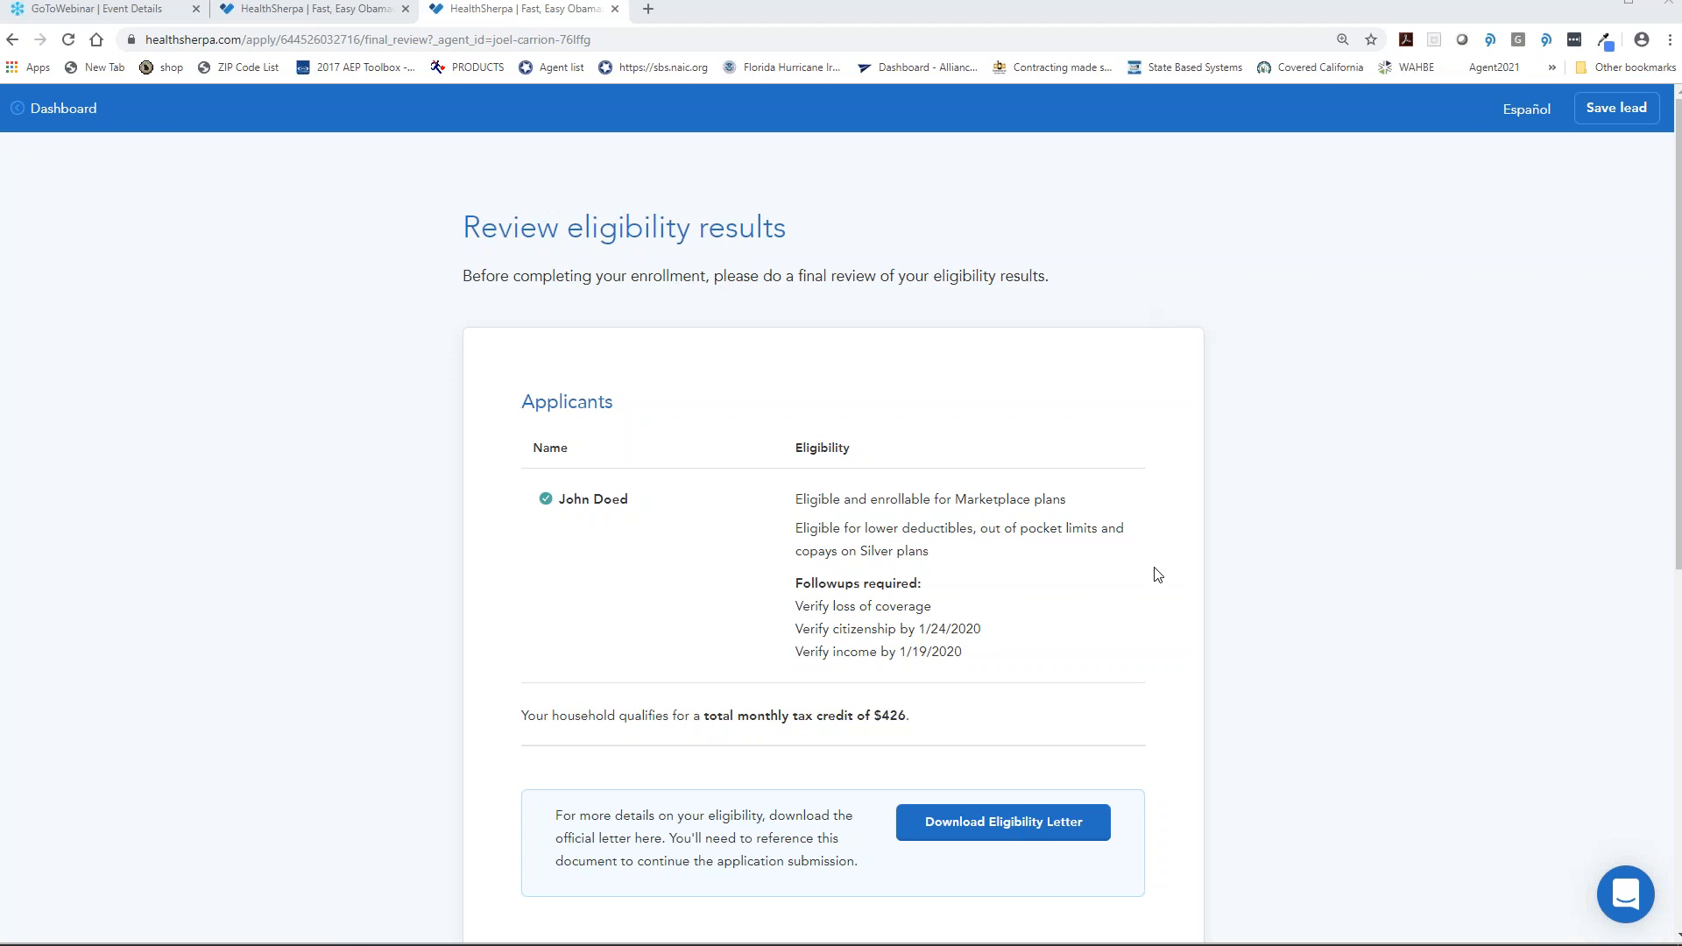
- Download the official eligibility letter without saving it, then finish the eligibility review
scroll(1157, 574, down, 2)
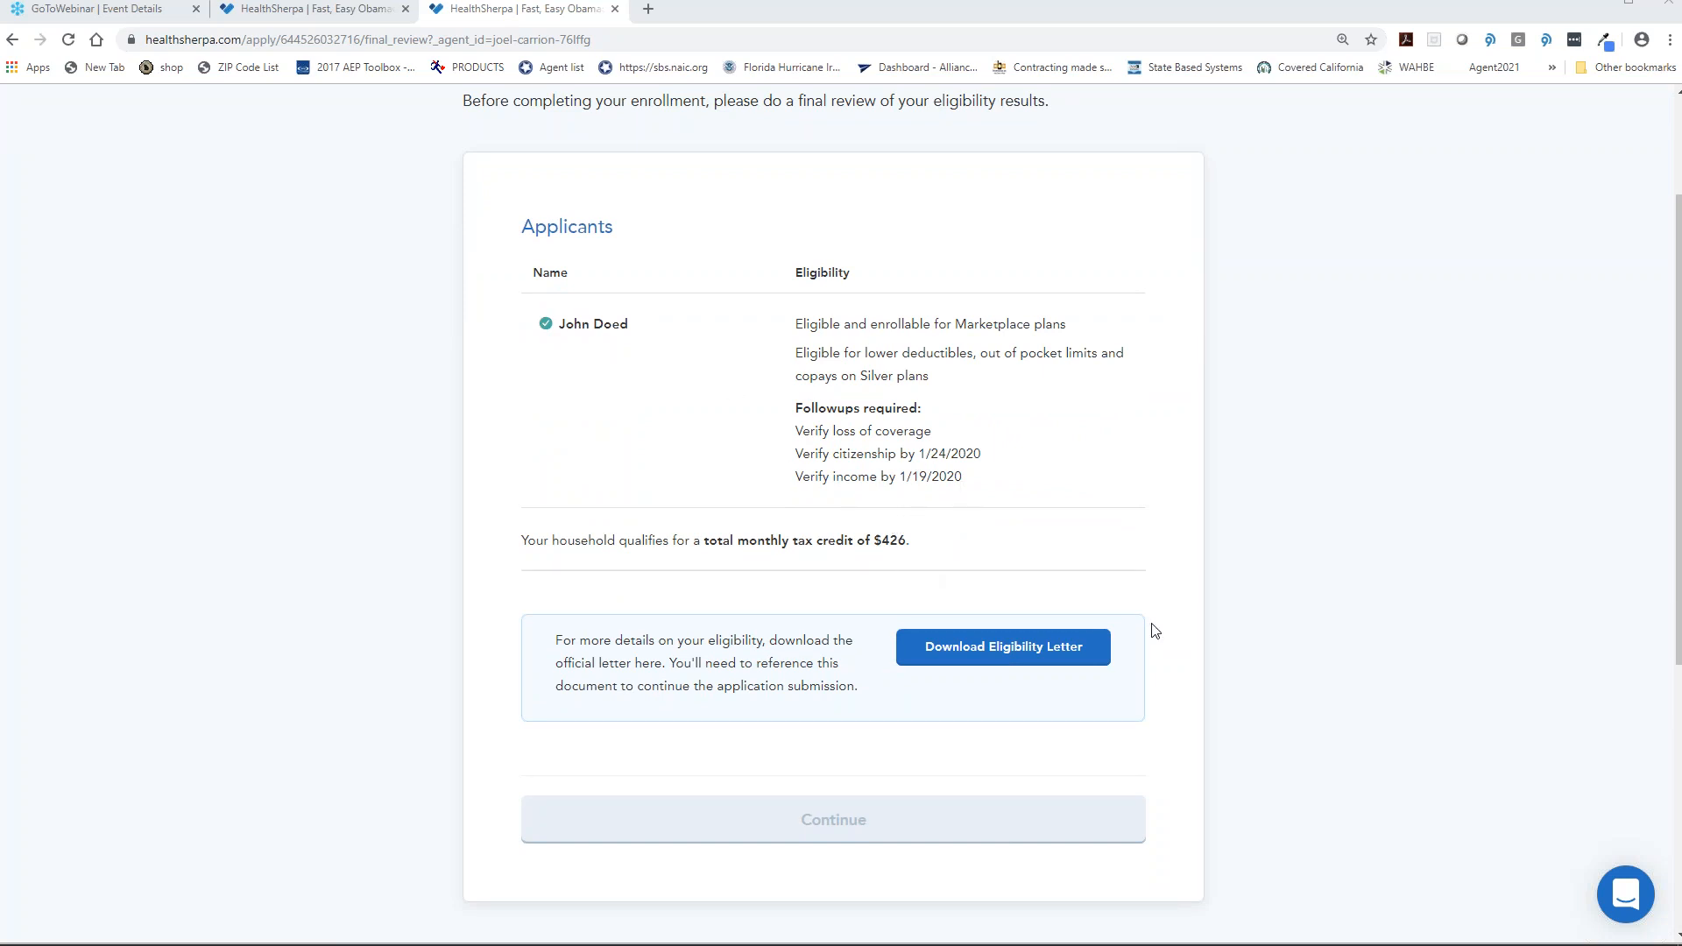
click(1042, 656)
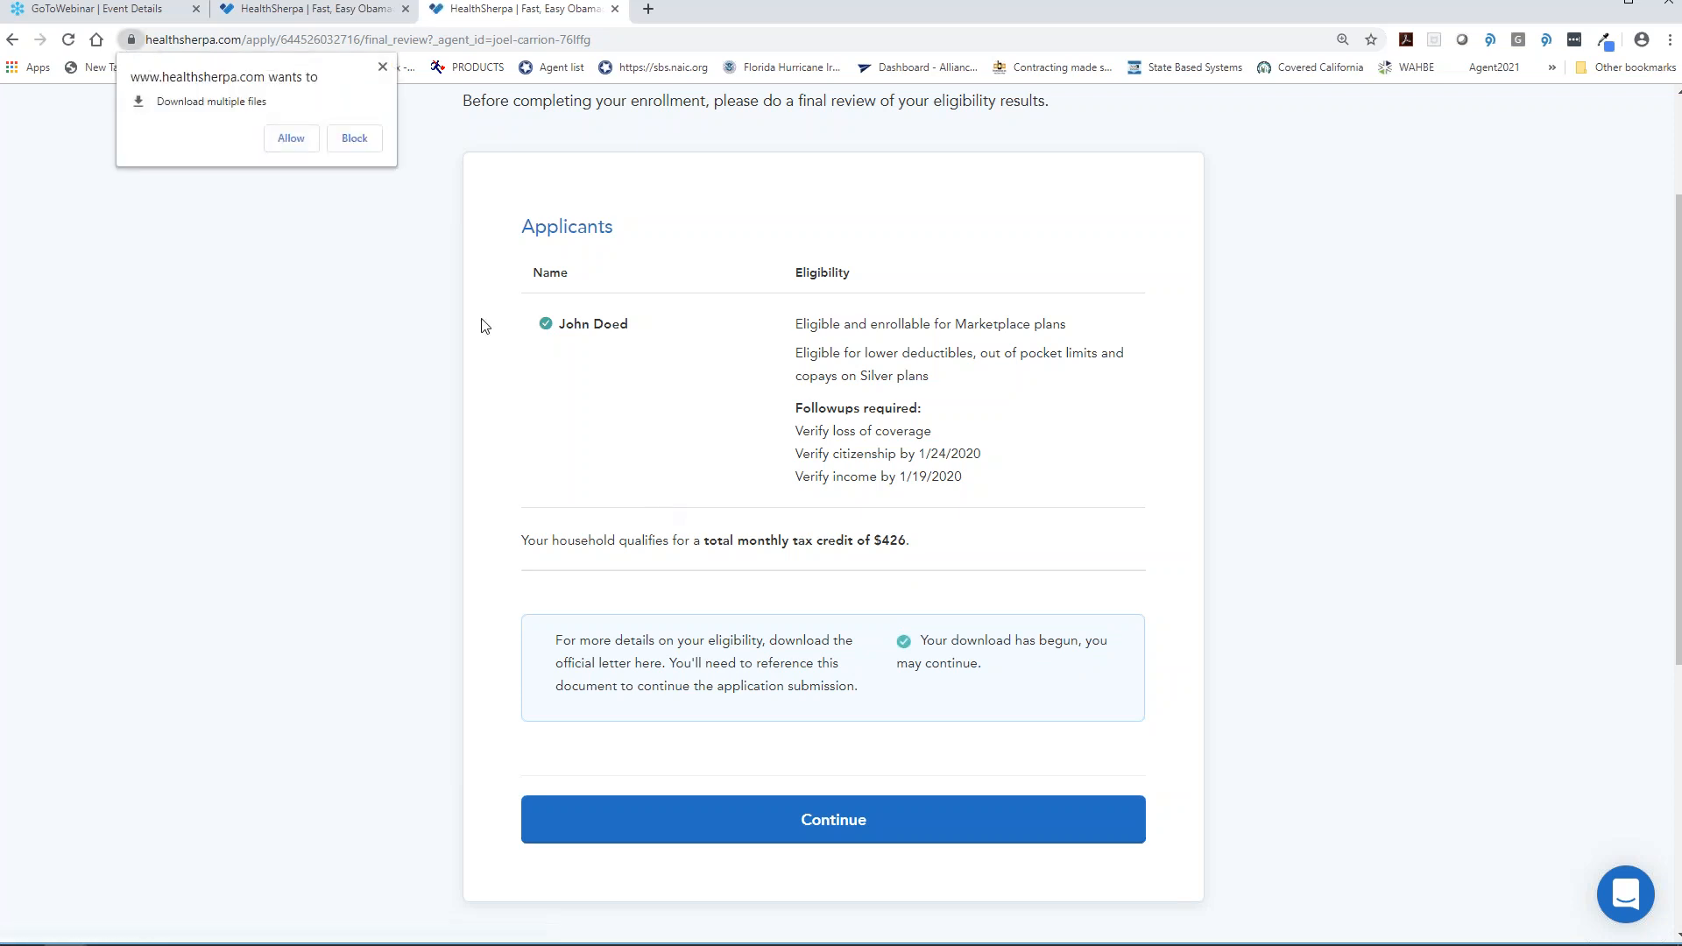
click(291, 138)
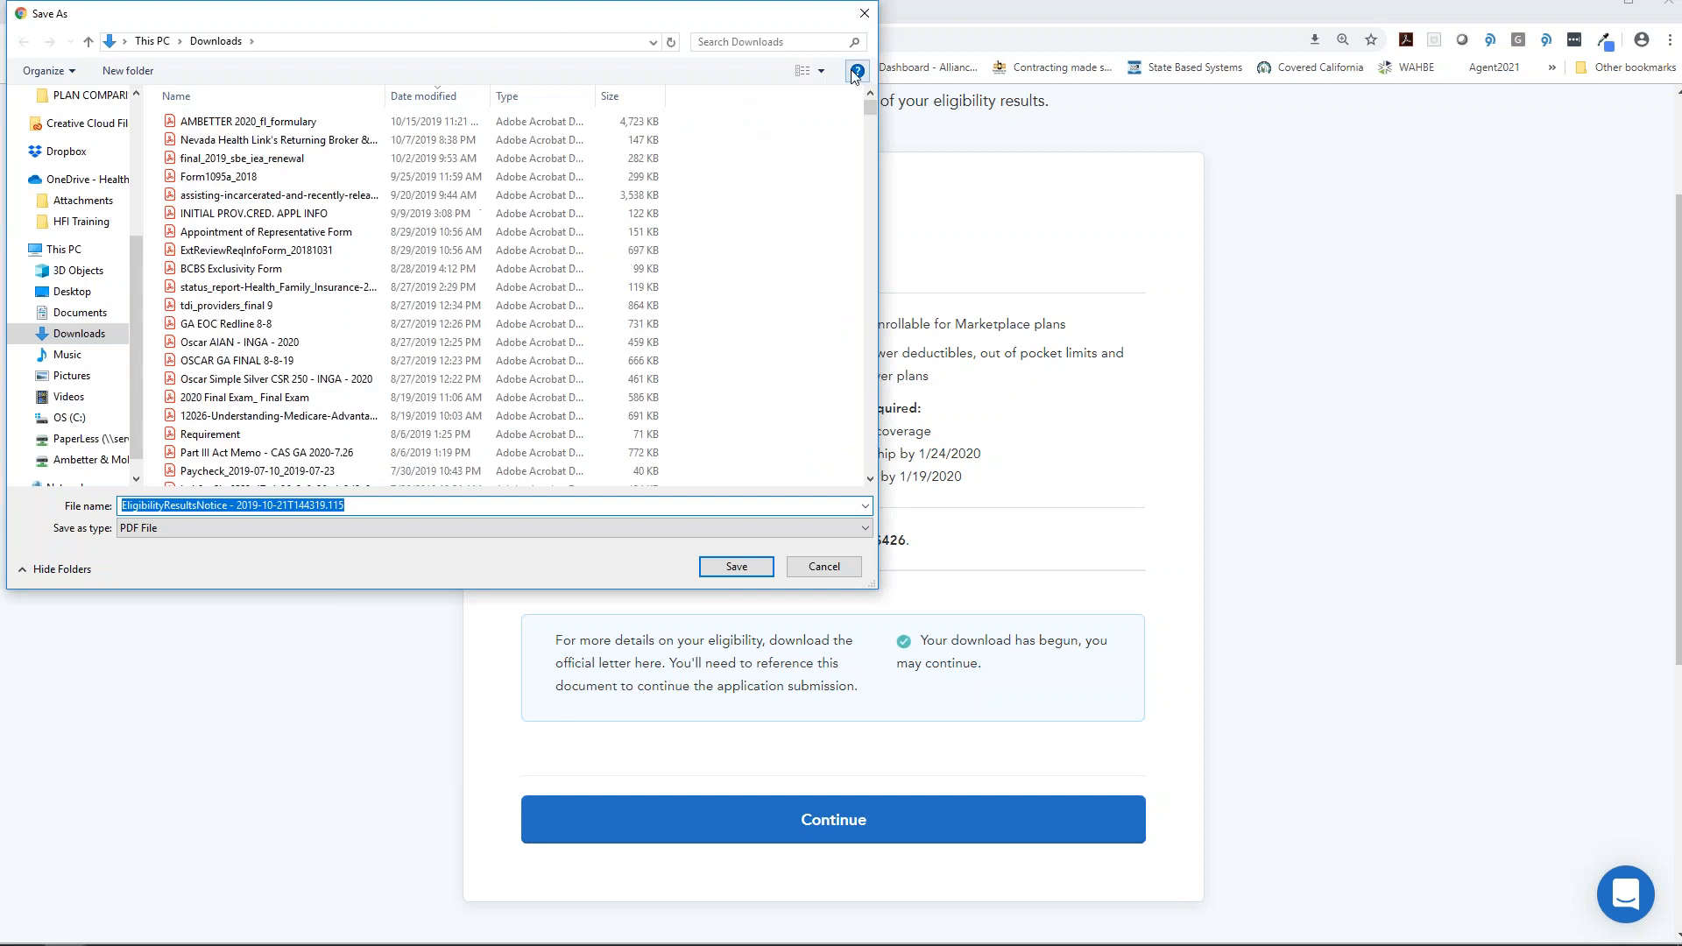
click(865, 13)
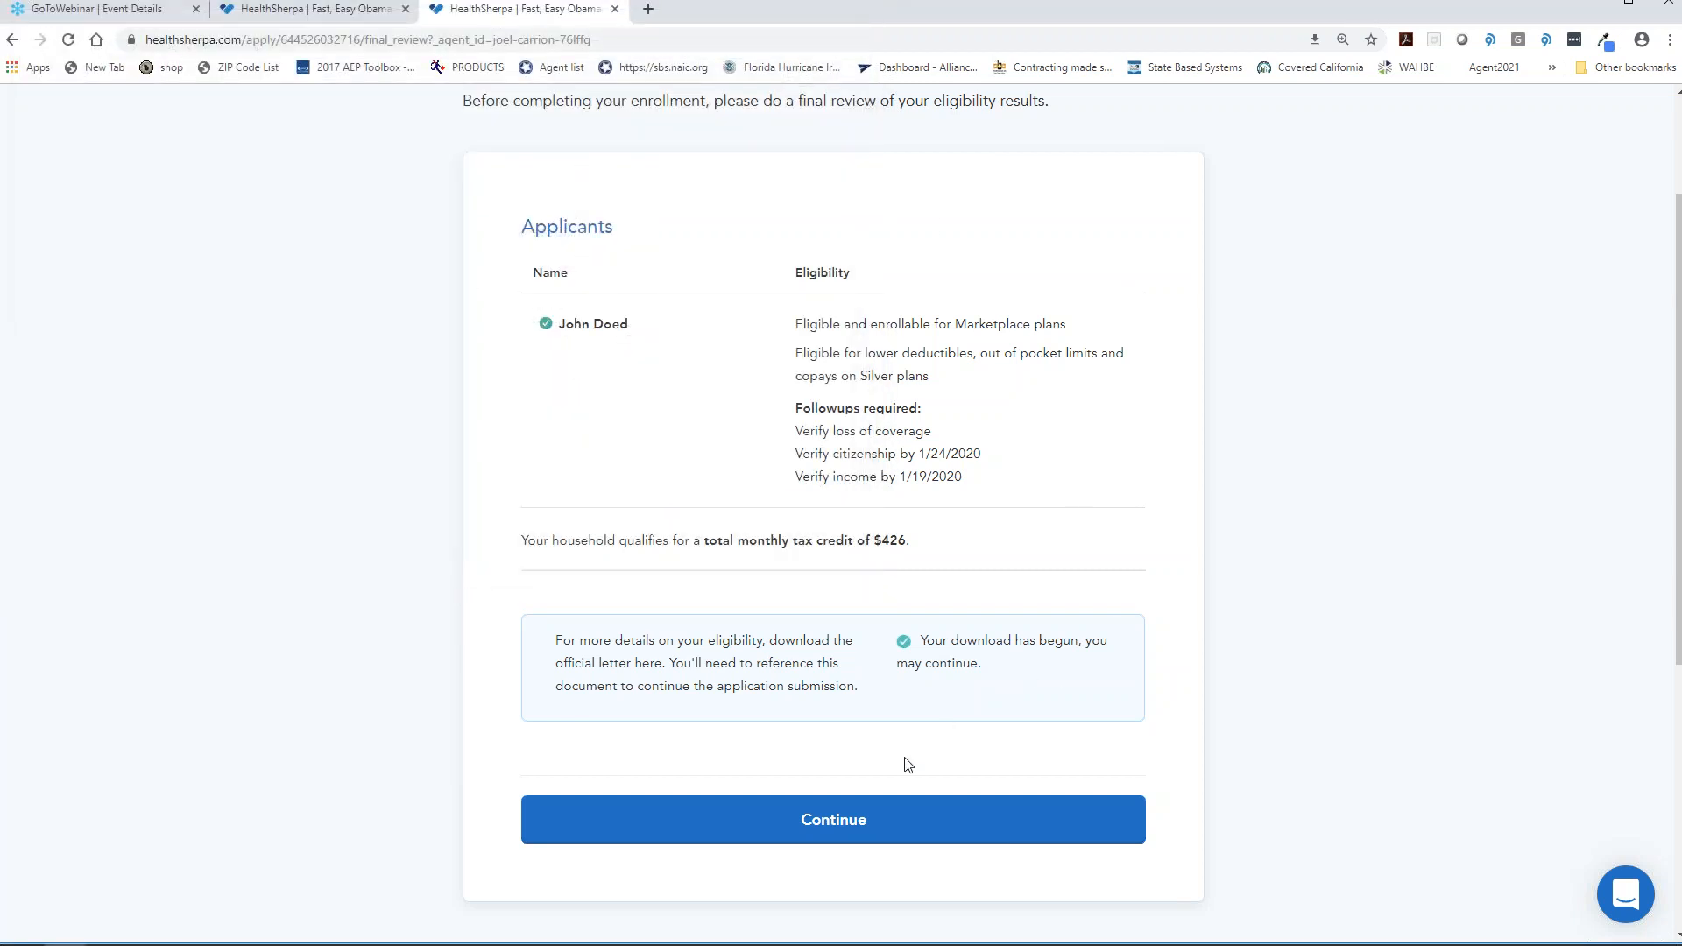
click(782, 822)
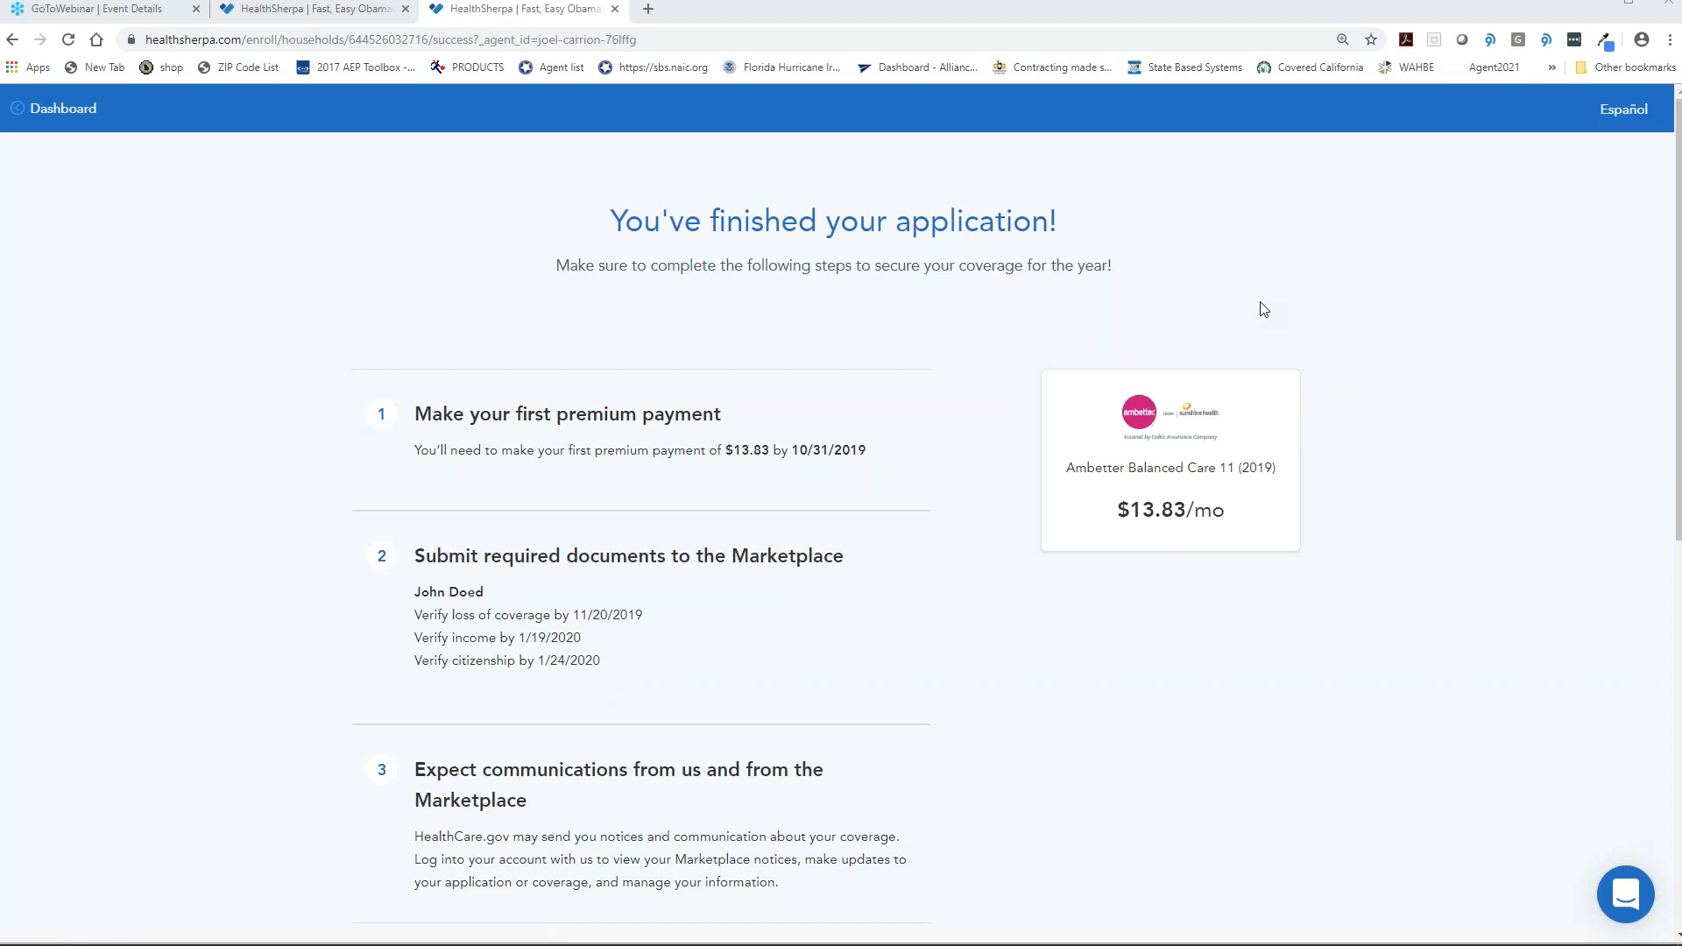
- Review the Ambetter Balanced Care 11 (2019) success page, then go to the agent dashboard
scroll(1263, 308, down, 4)
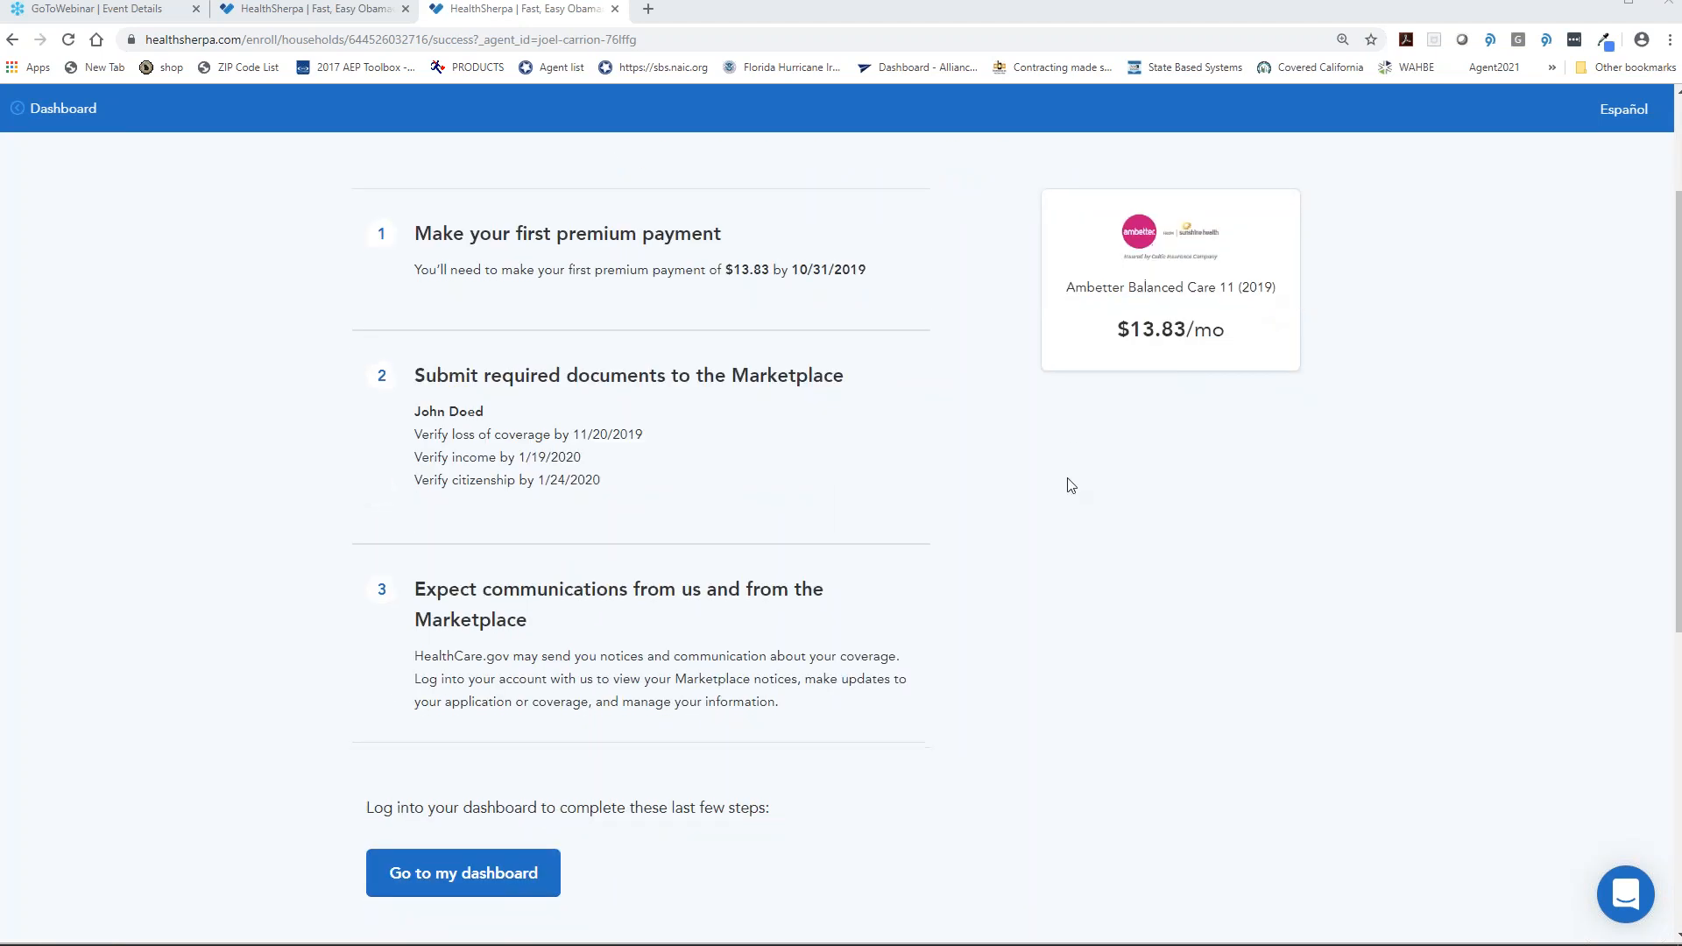
scroll(876, 570, up, 2)
scroll(568, 668, down, 2)
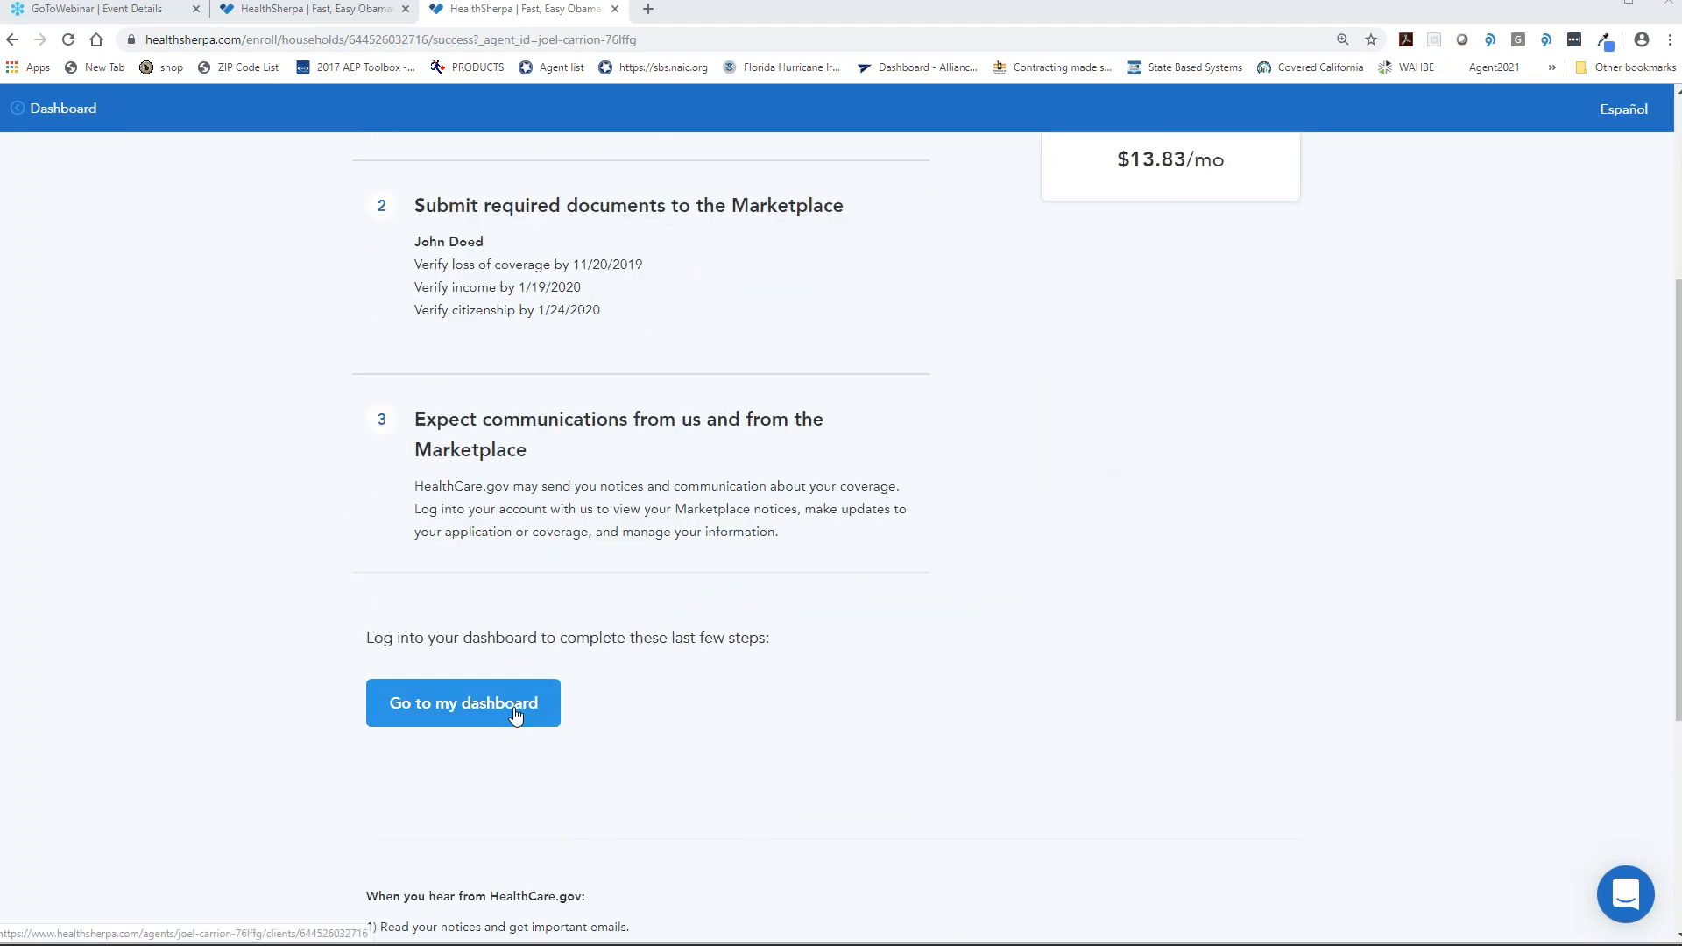
scroll(876, 683, up, 1)
scroll(963, 639, up, 4)
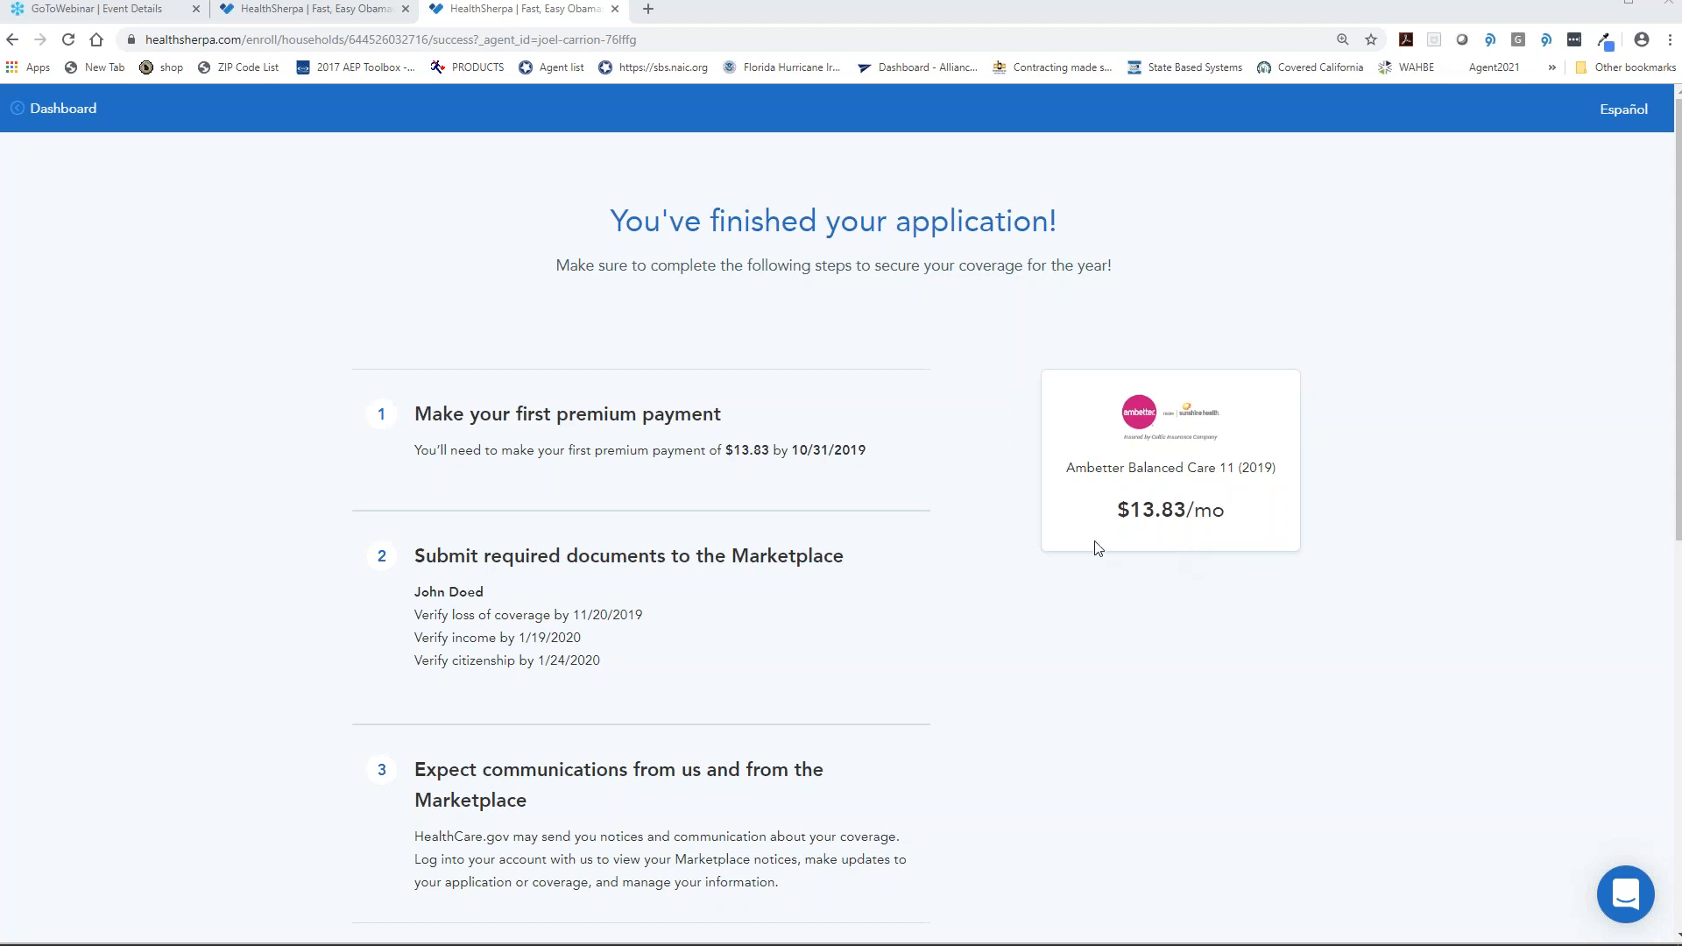
scroll(876, 526, down, 3)
scroll(871, 528, down, 3)
scroll(863, 525, up, 5)
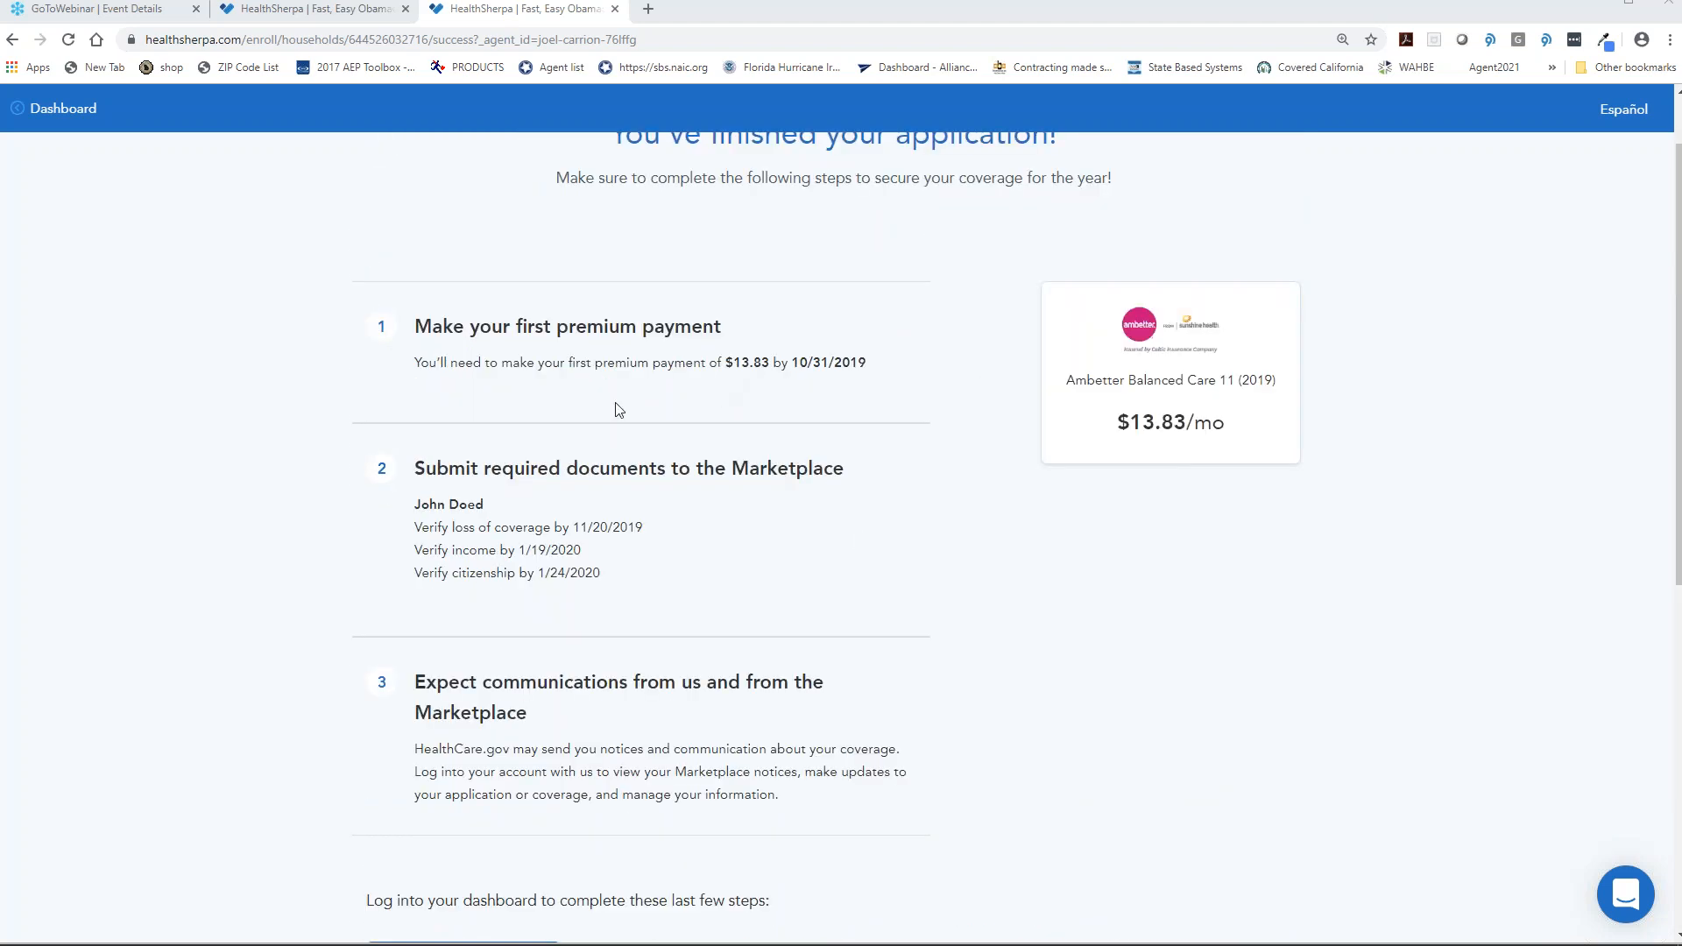
scroll(543, 447, down, 1)
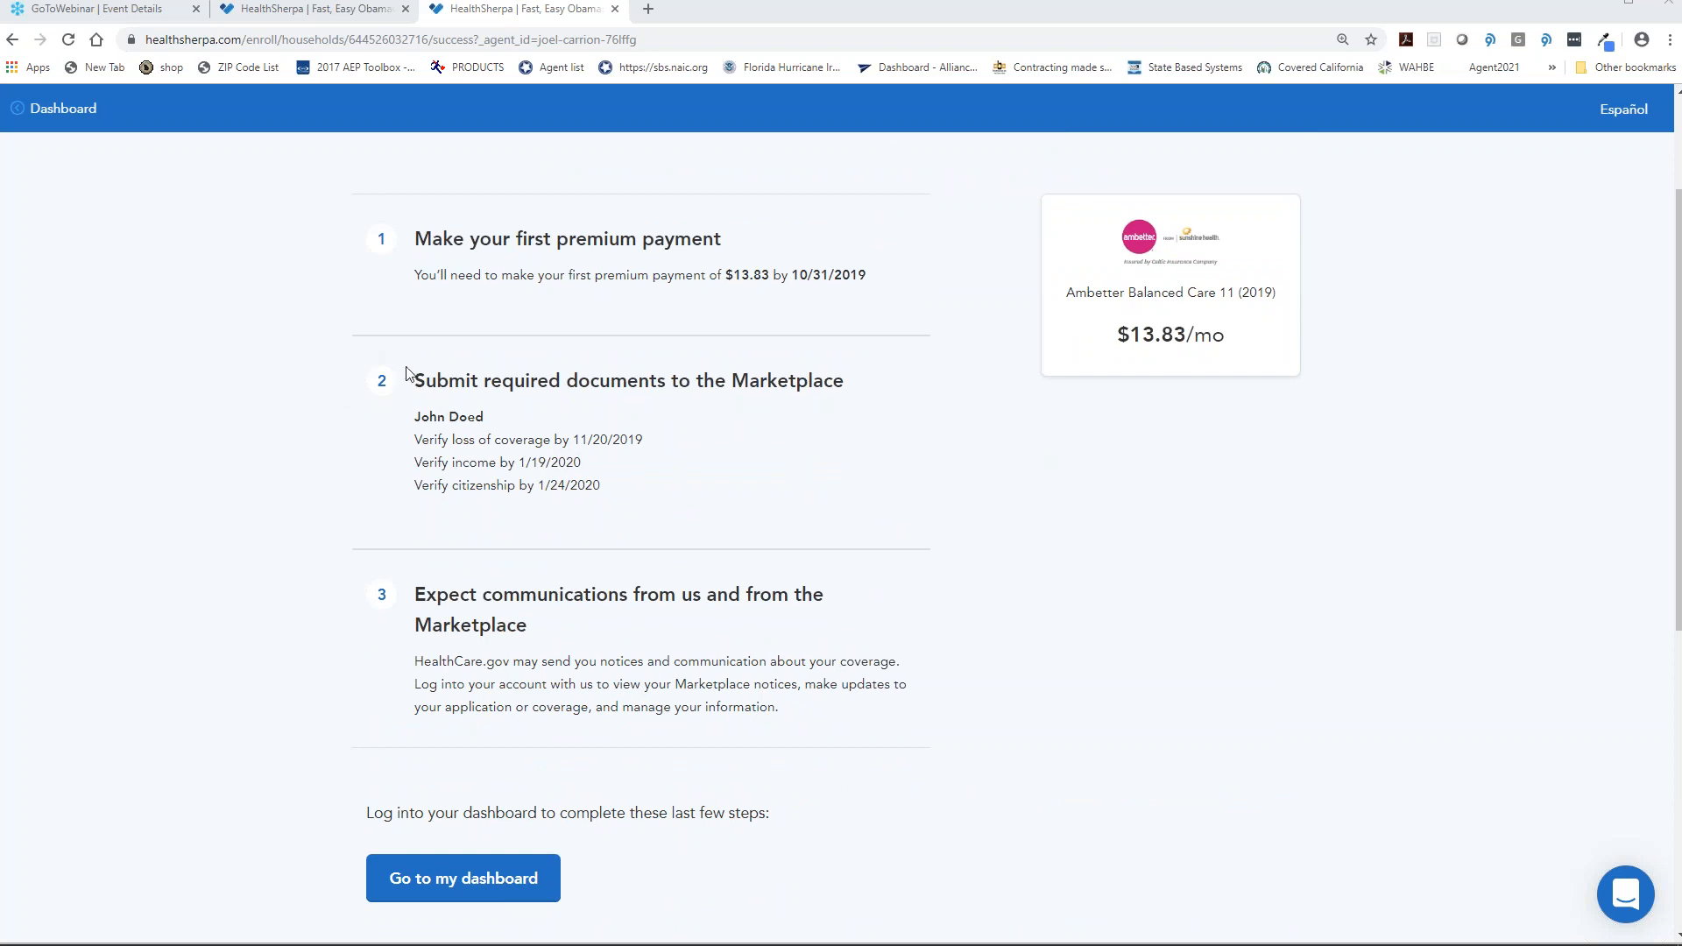
scroll(407, 373, down, 1)
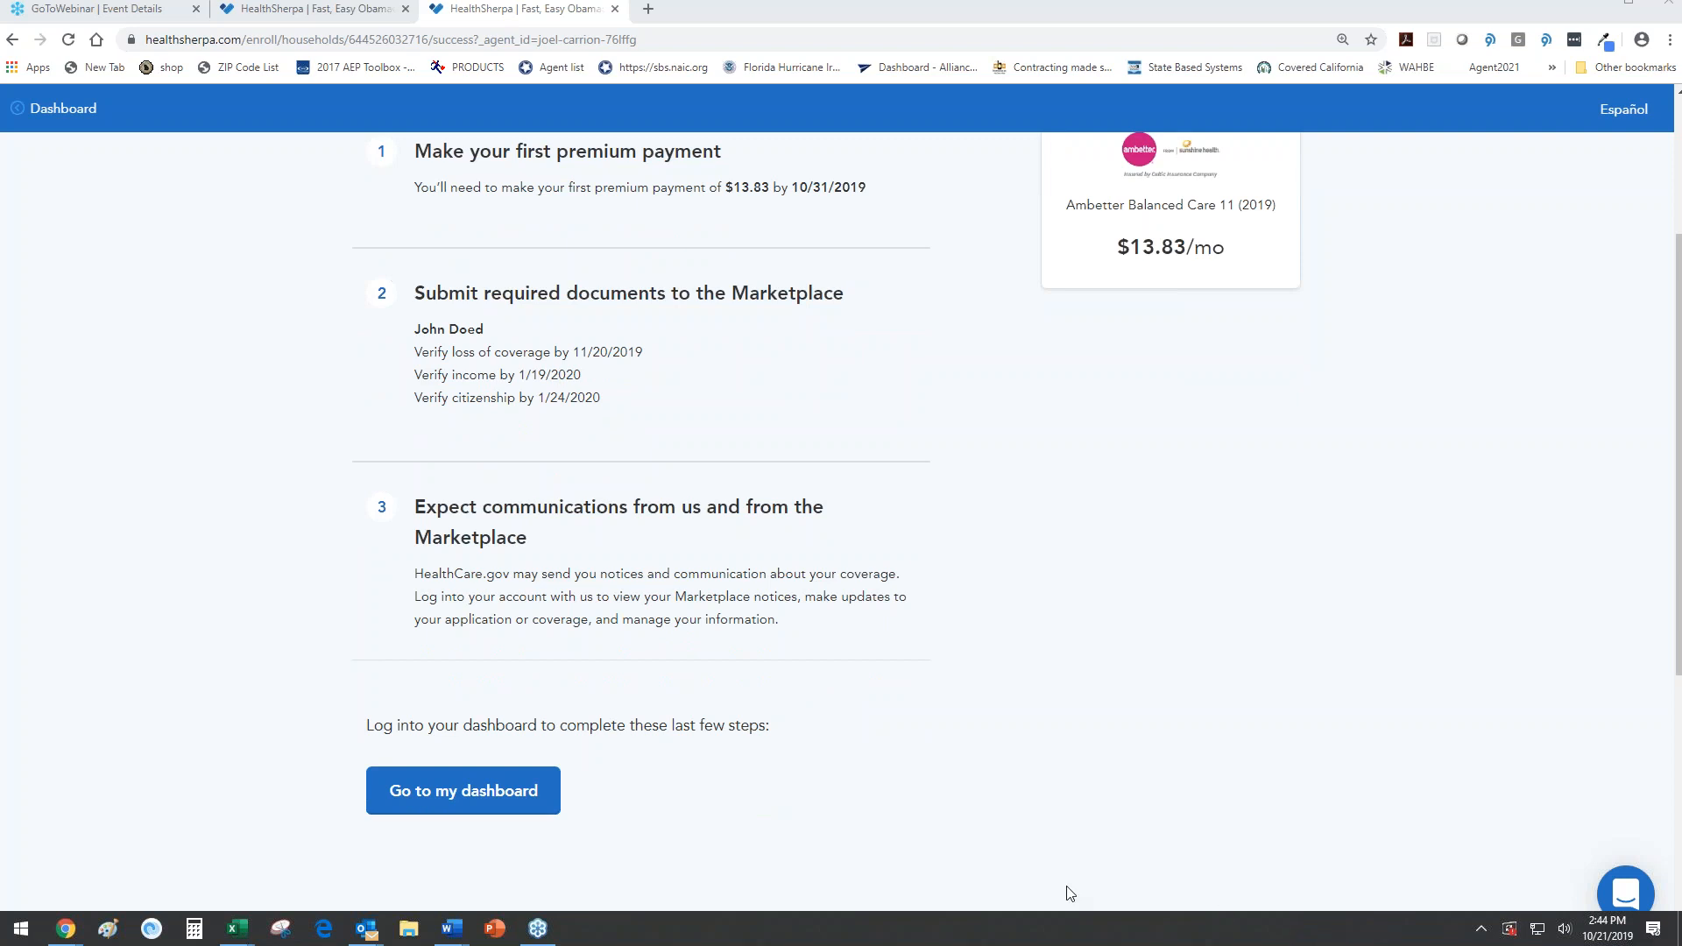
scroll(897, 713, up, 3)
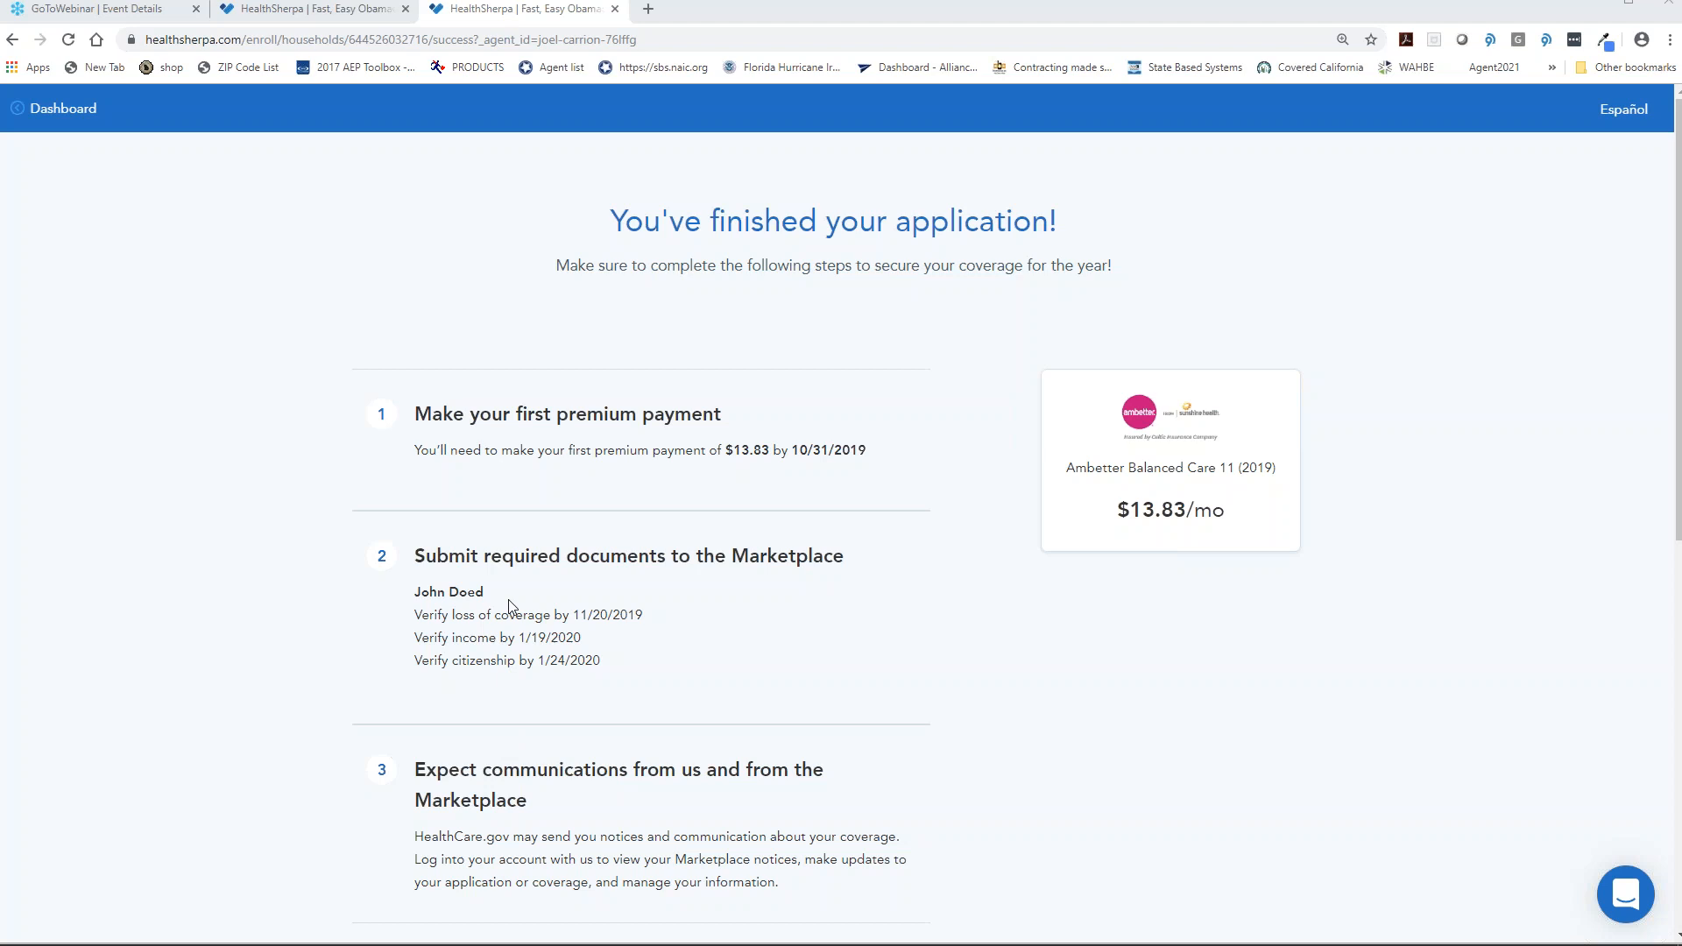
scroll(530, 613, down, 5)
click(505, 627)
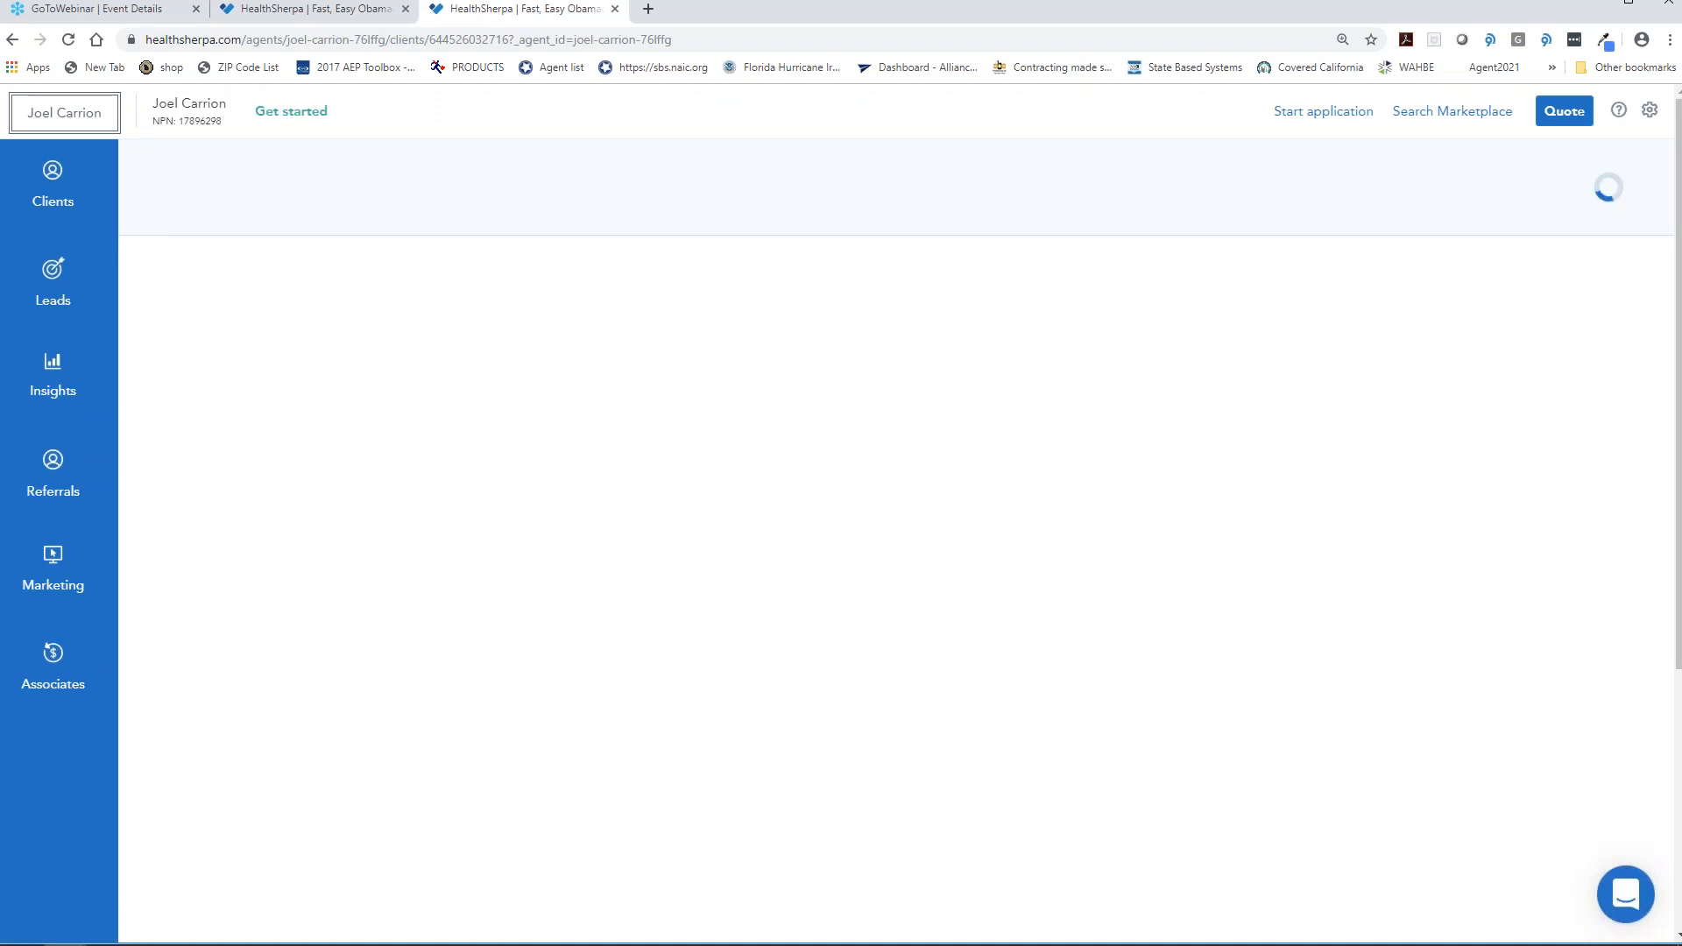
- Open the client list, check the document status choices, and view the client's details
click(54, 195)
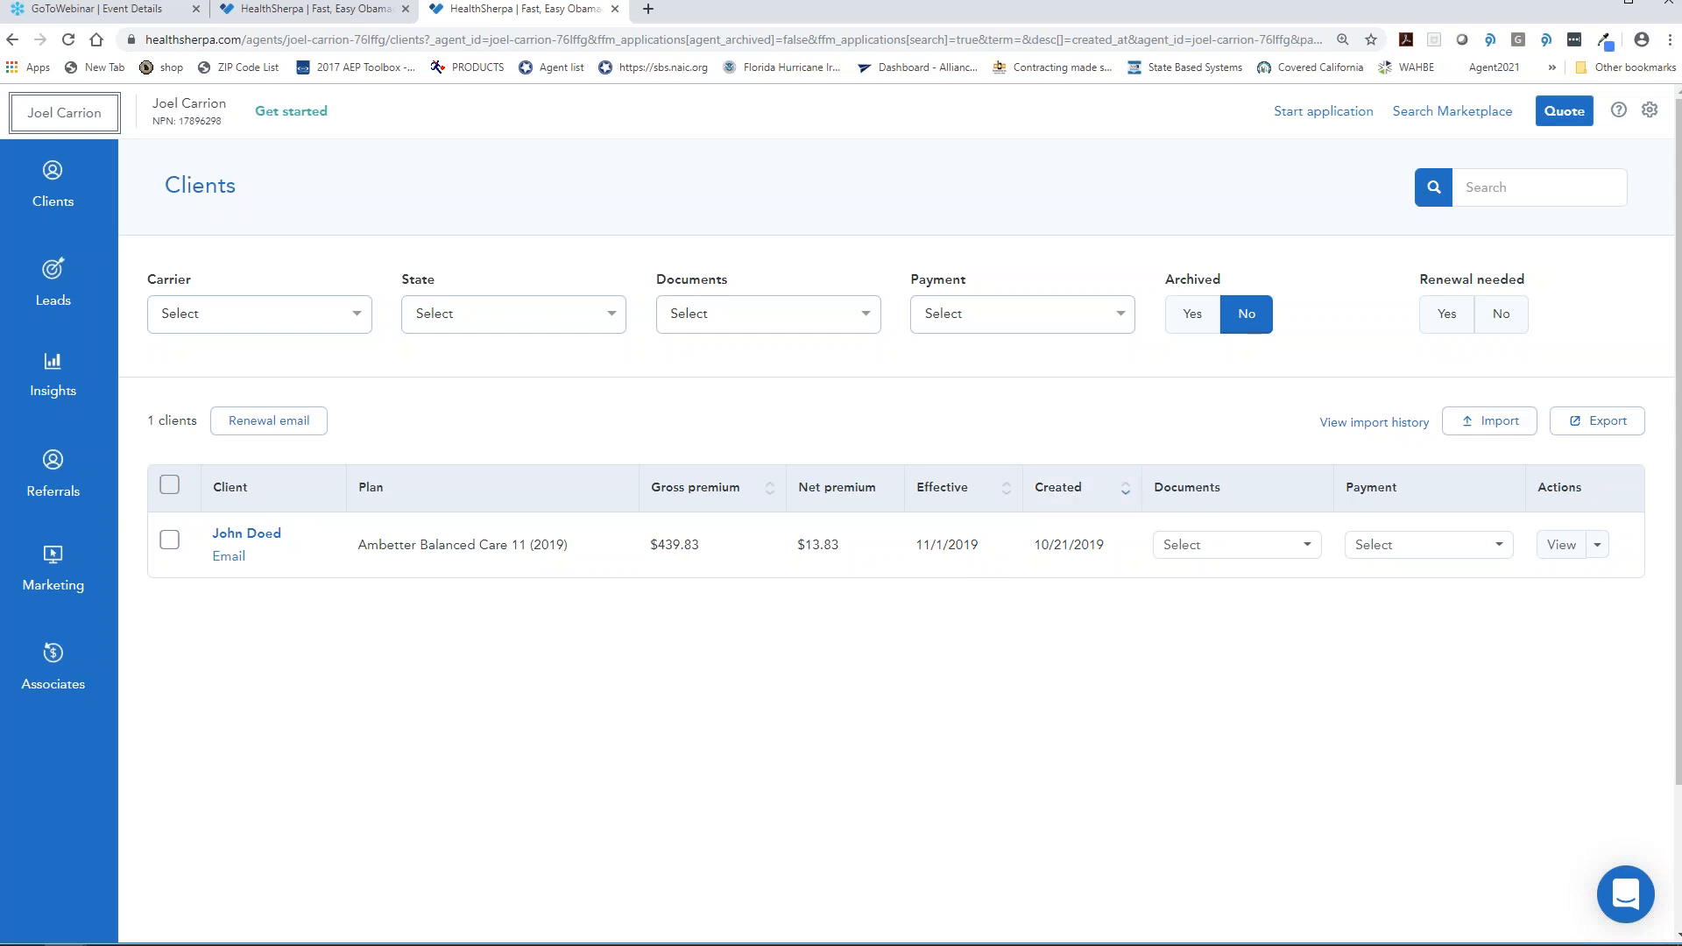
click(1239, 548)
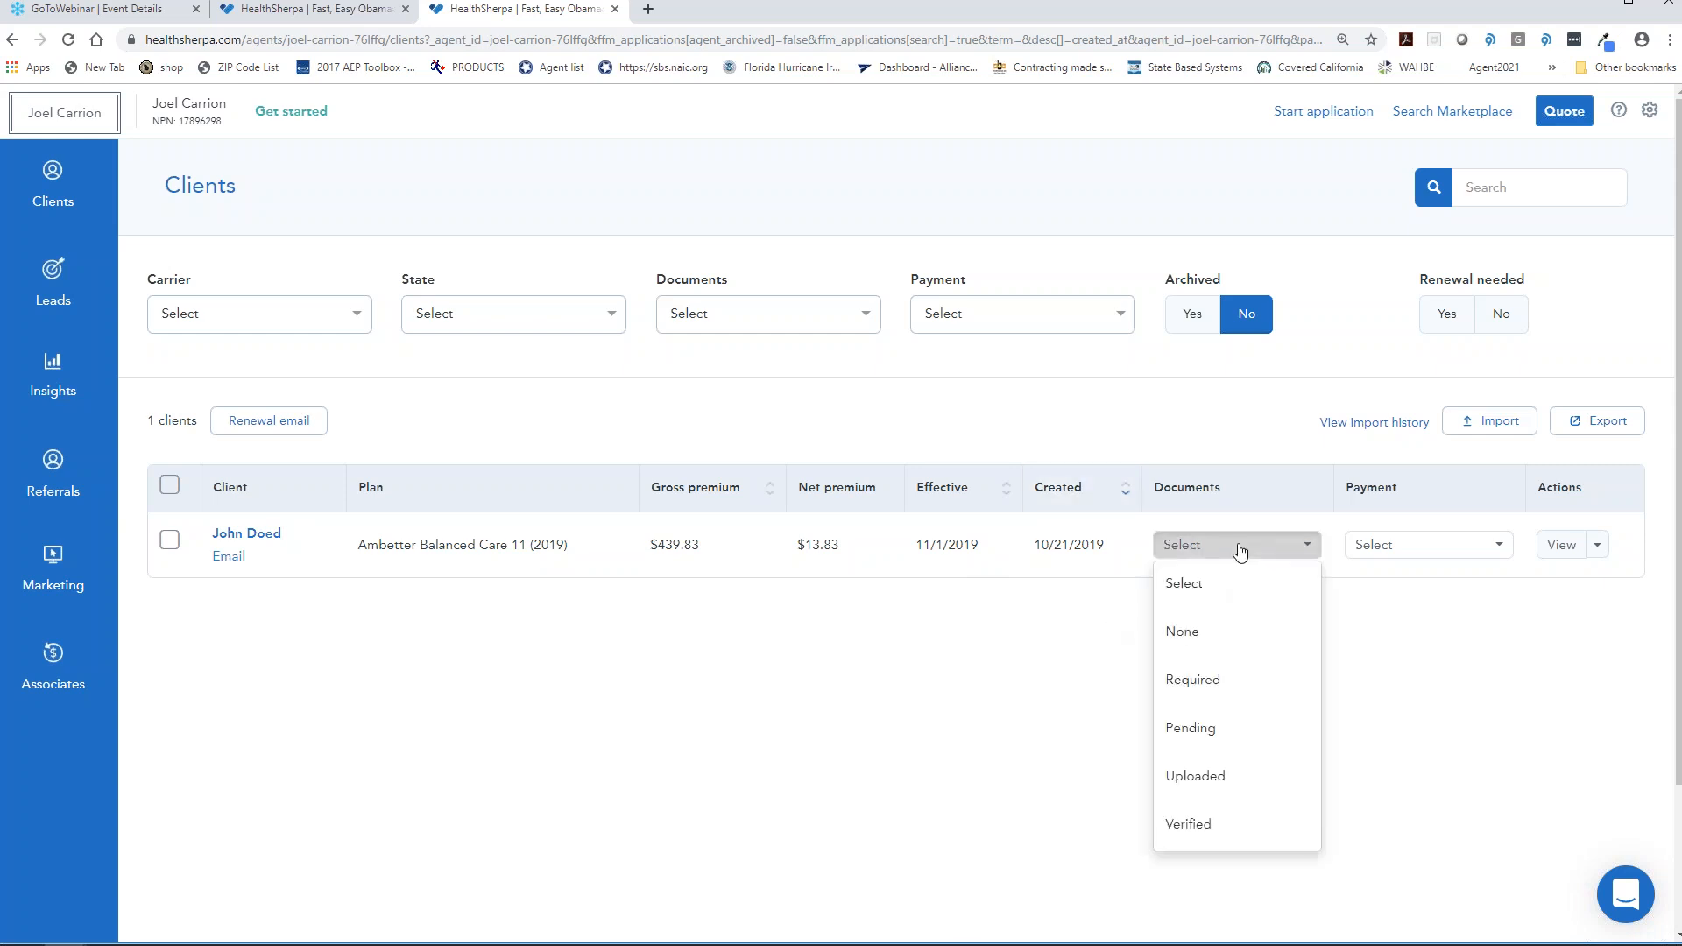
click(1238, 549)
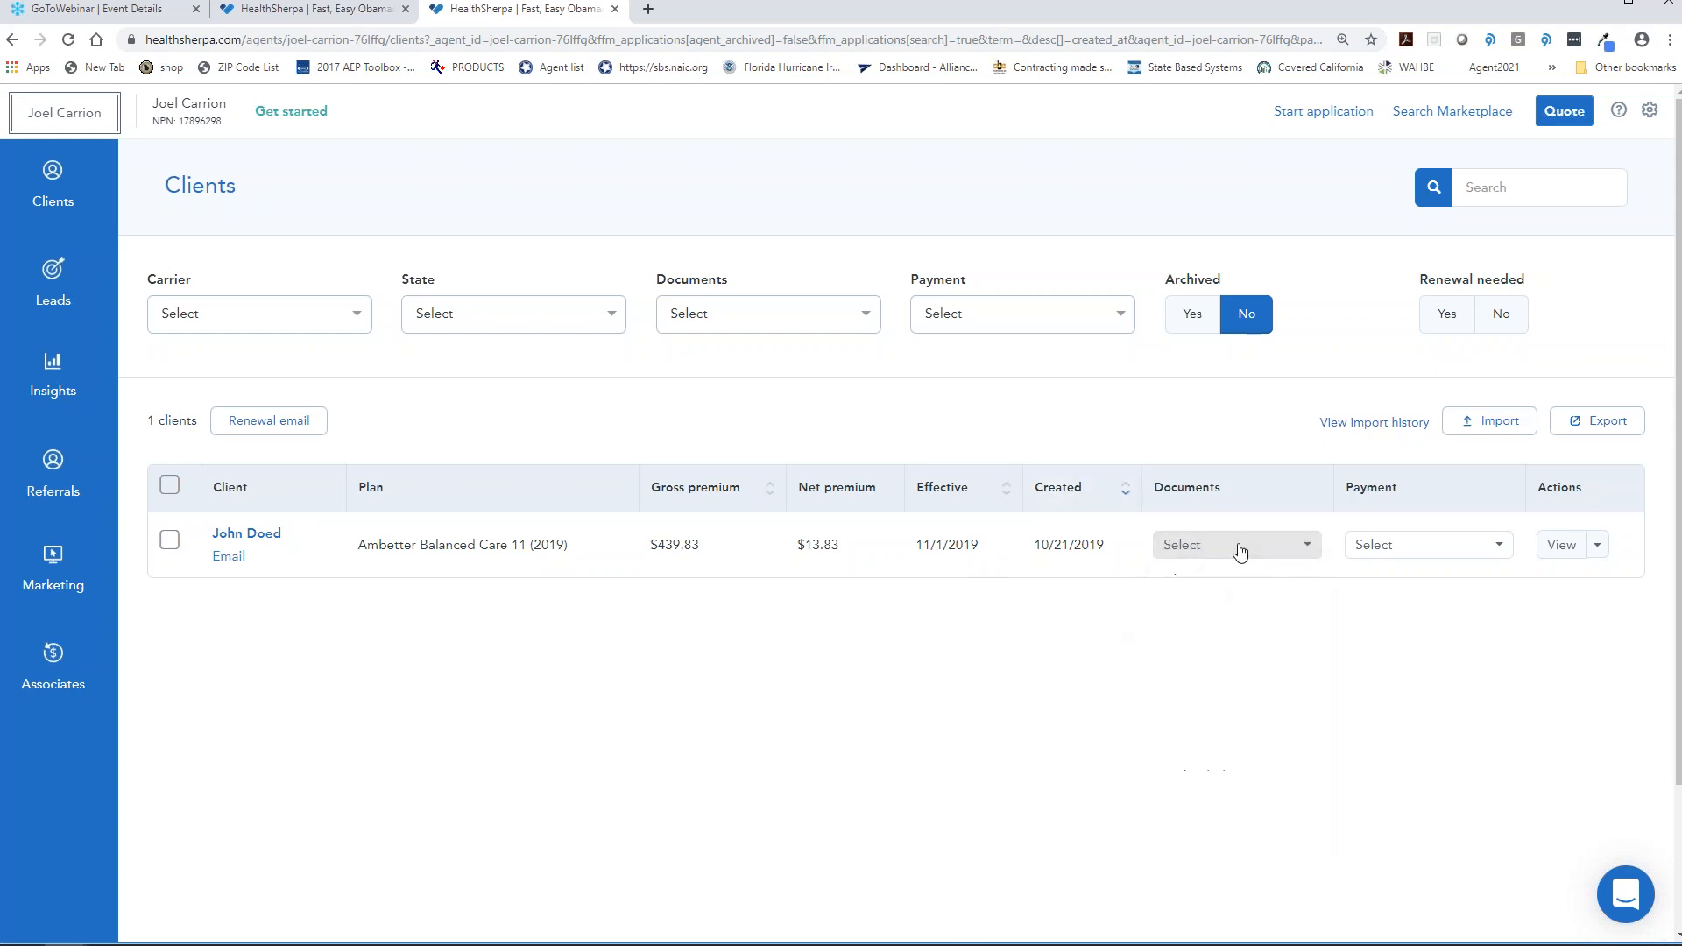
click(271, 543)
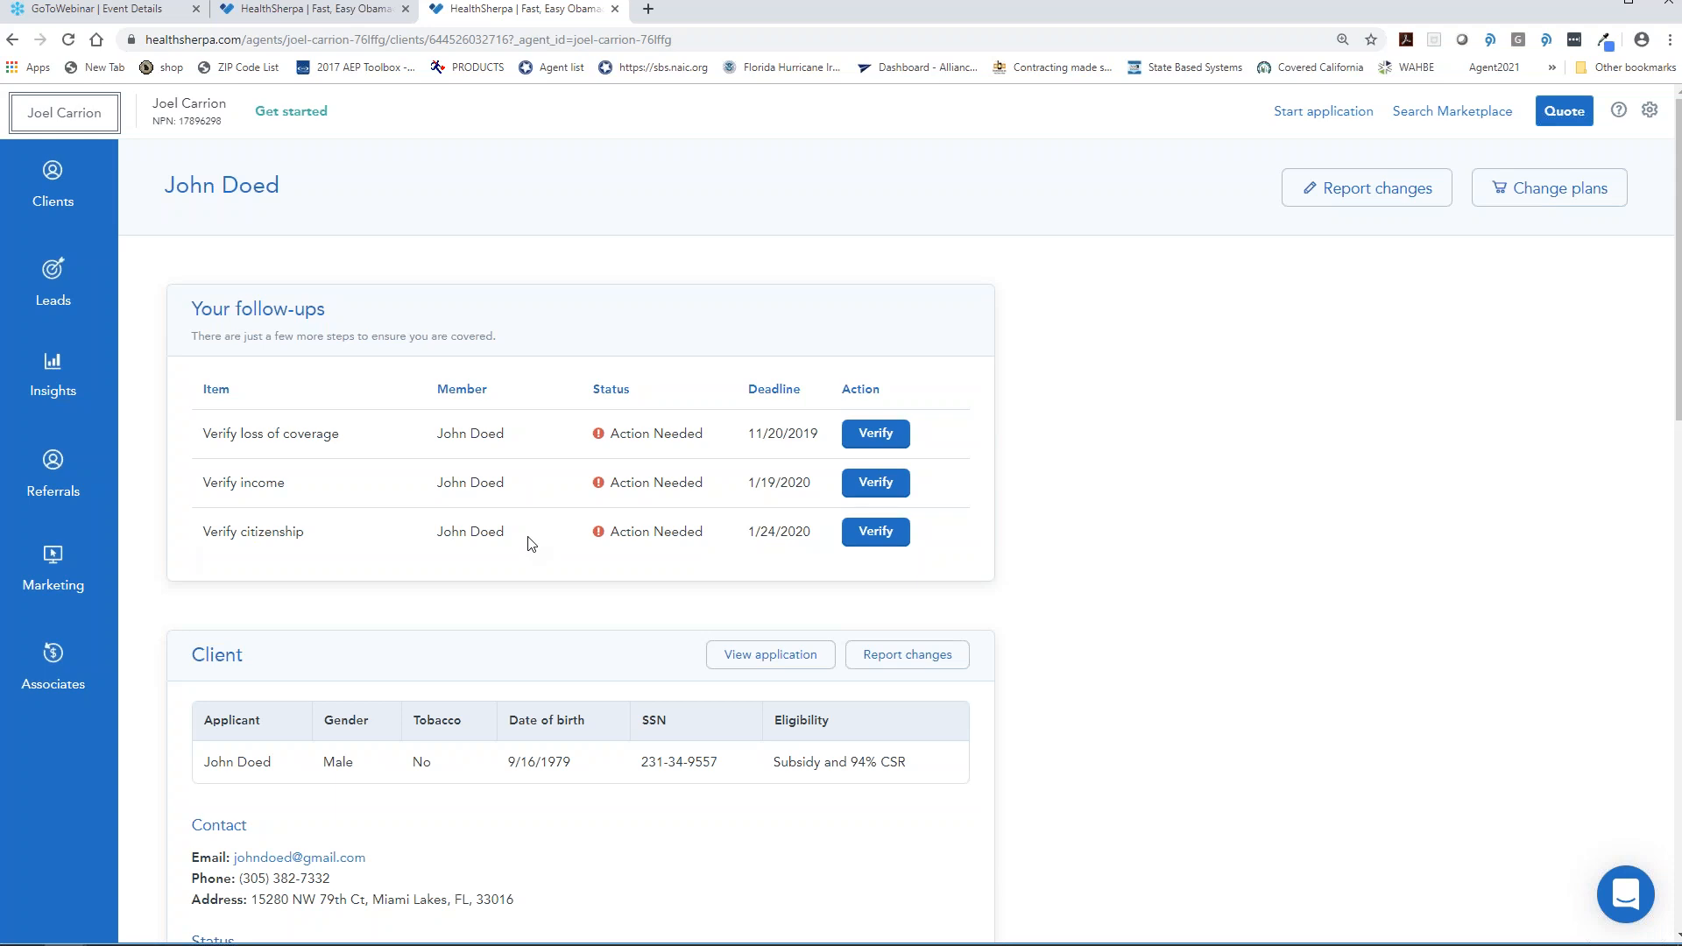
- Return to the client list, clear the document filter, and open the applicant's record
click(53, 180)
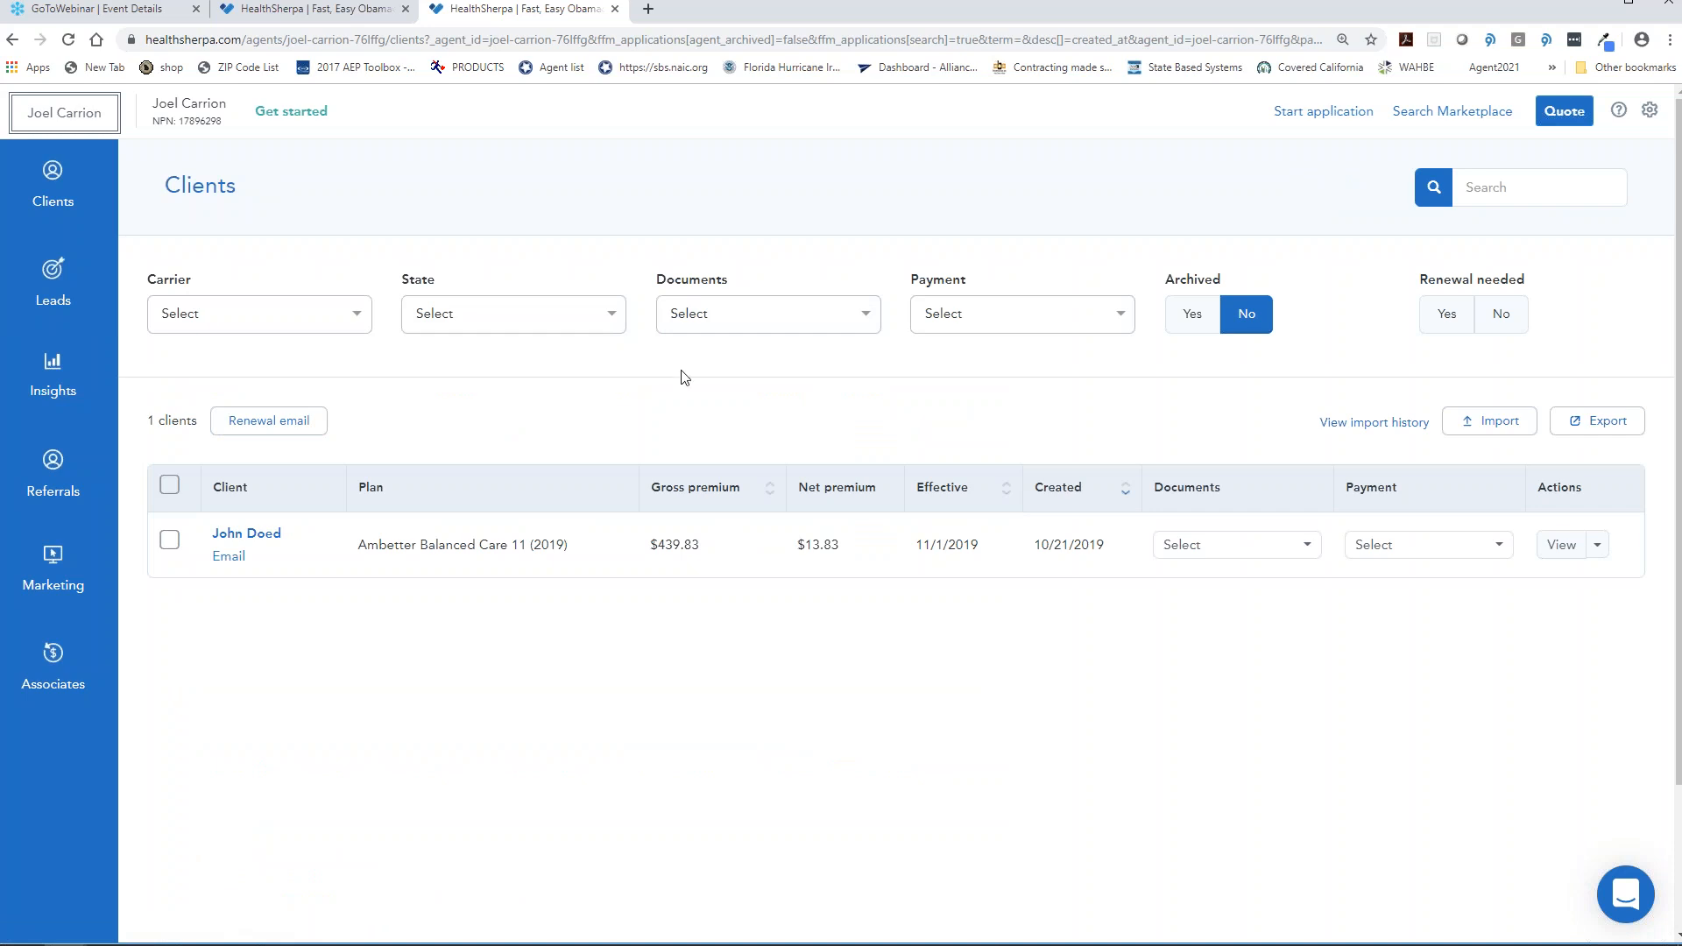
click(744, 317)
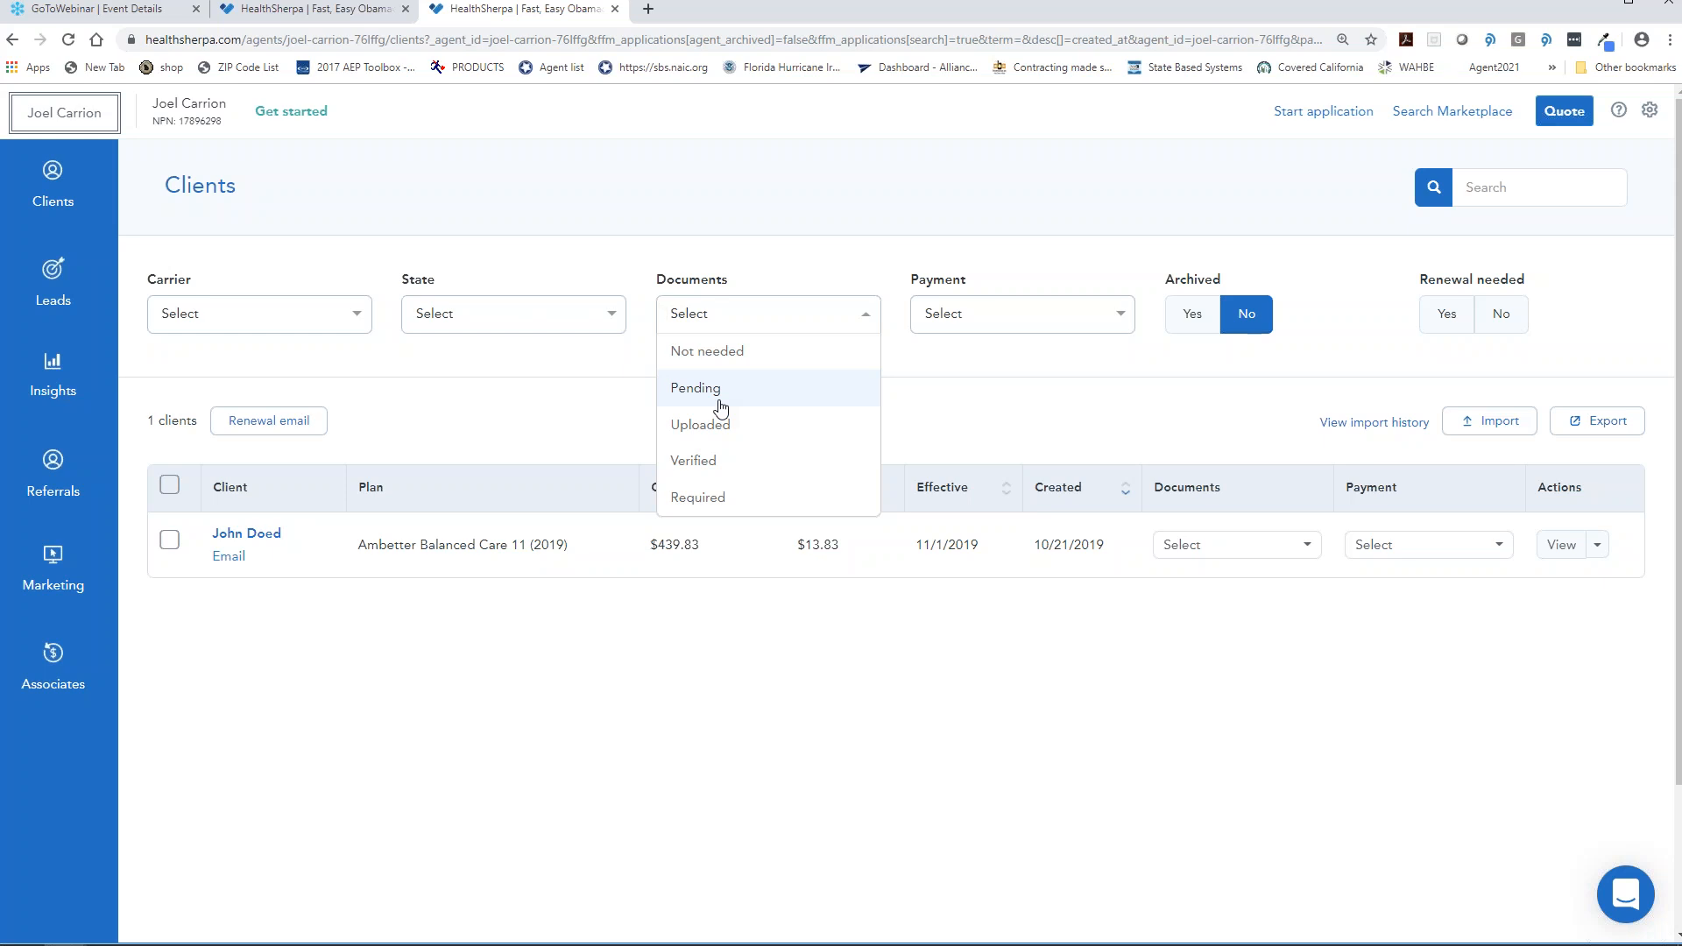
click(53, 185)
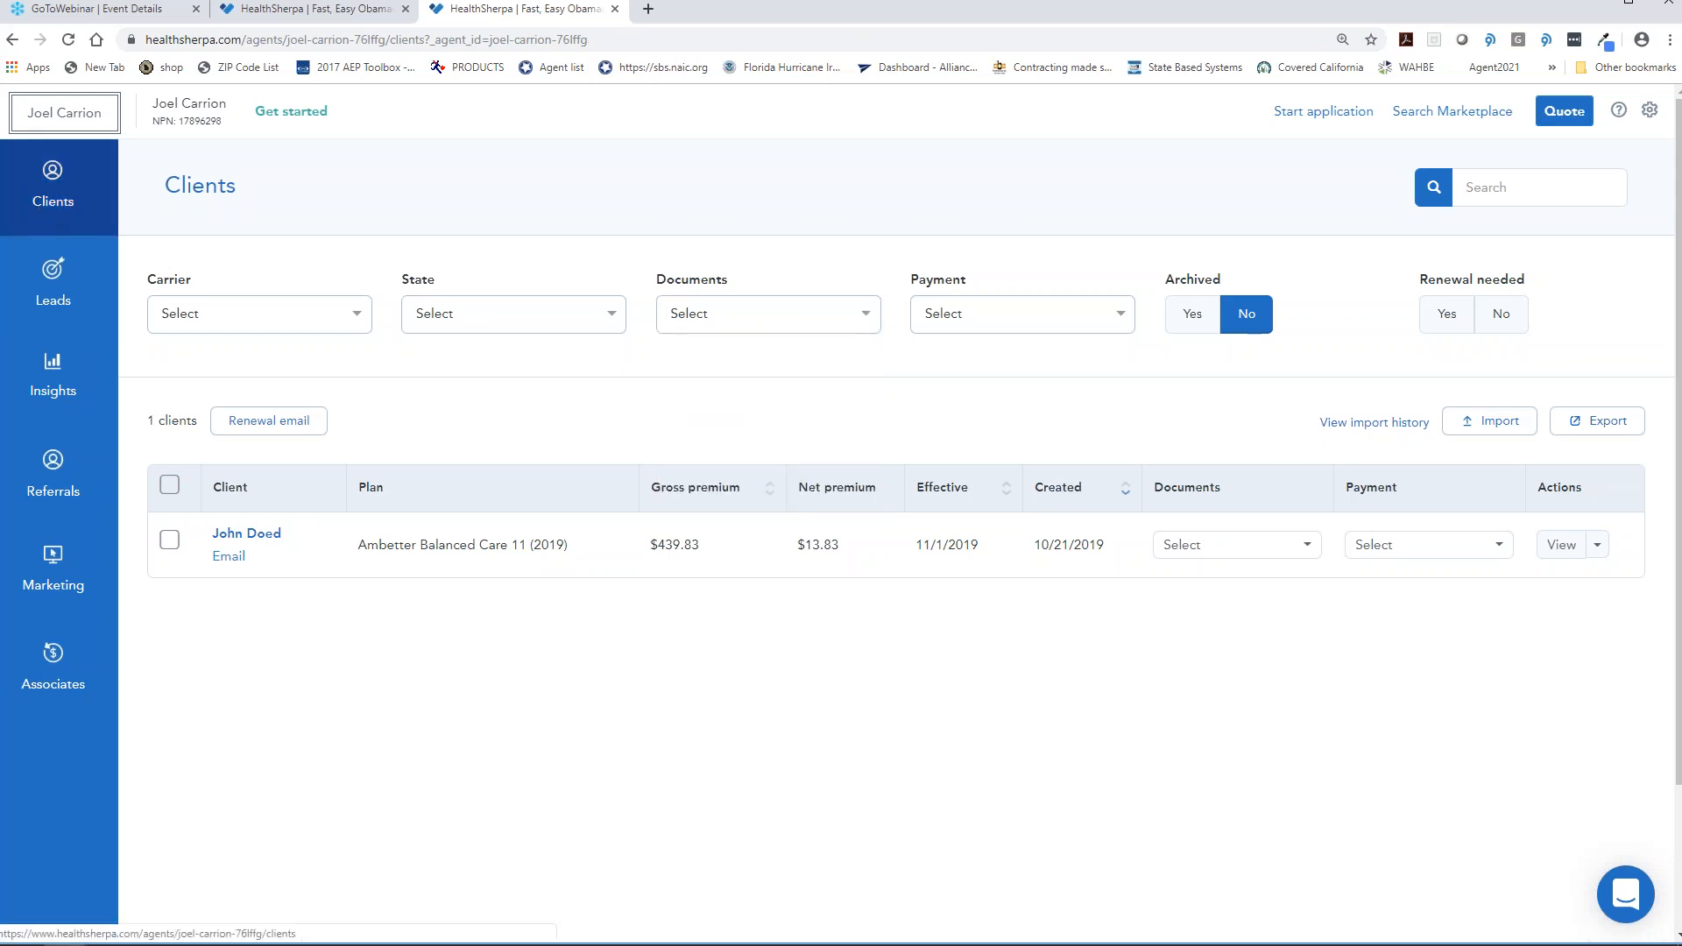
click(243, 536)
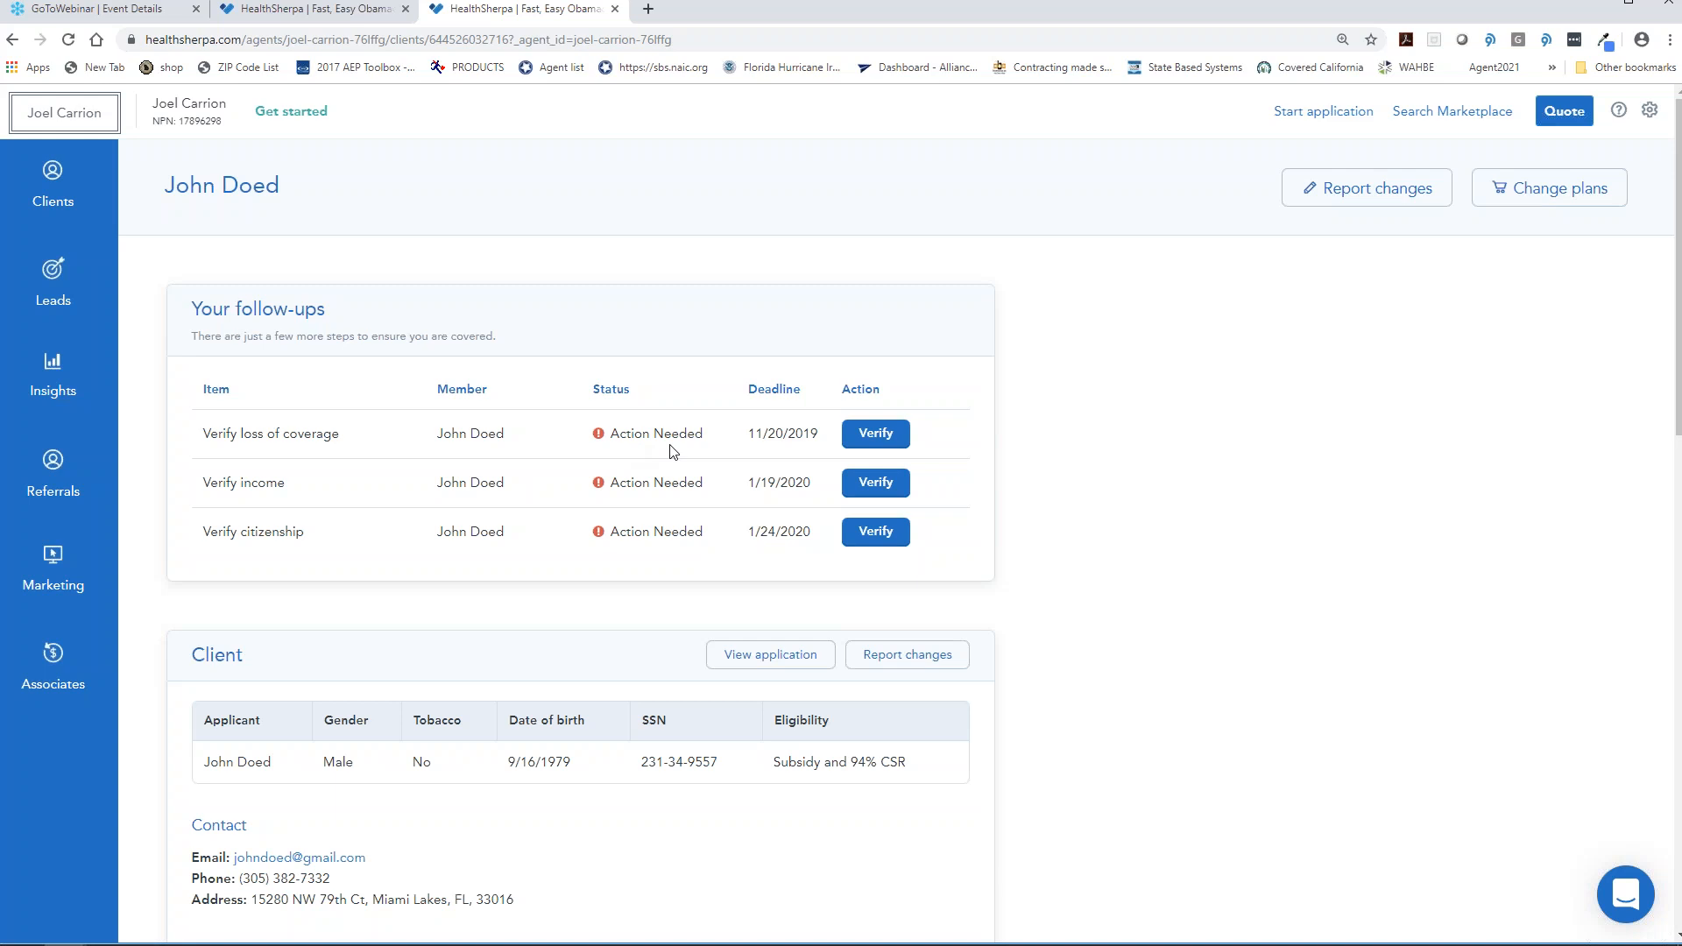
- Scroll the applicant's client record and open the Reporting a change dialog
scroll(758, 455, down, 4)
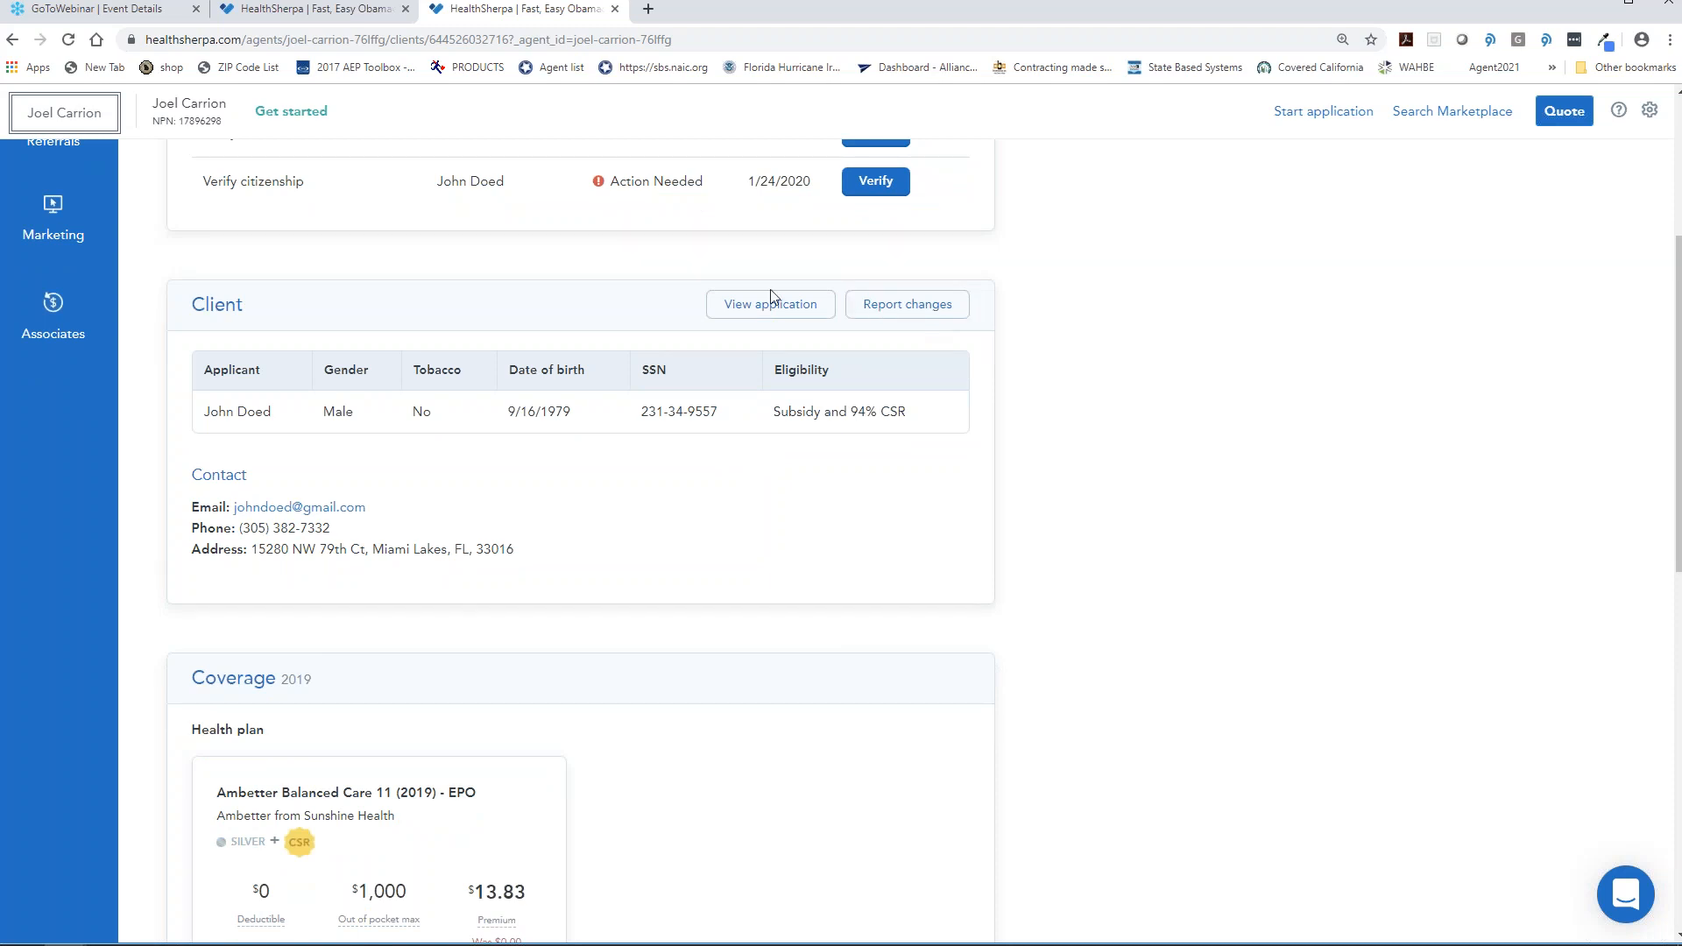
click(908, 306)
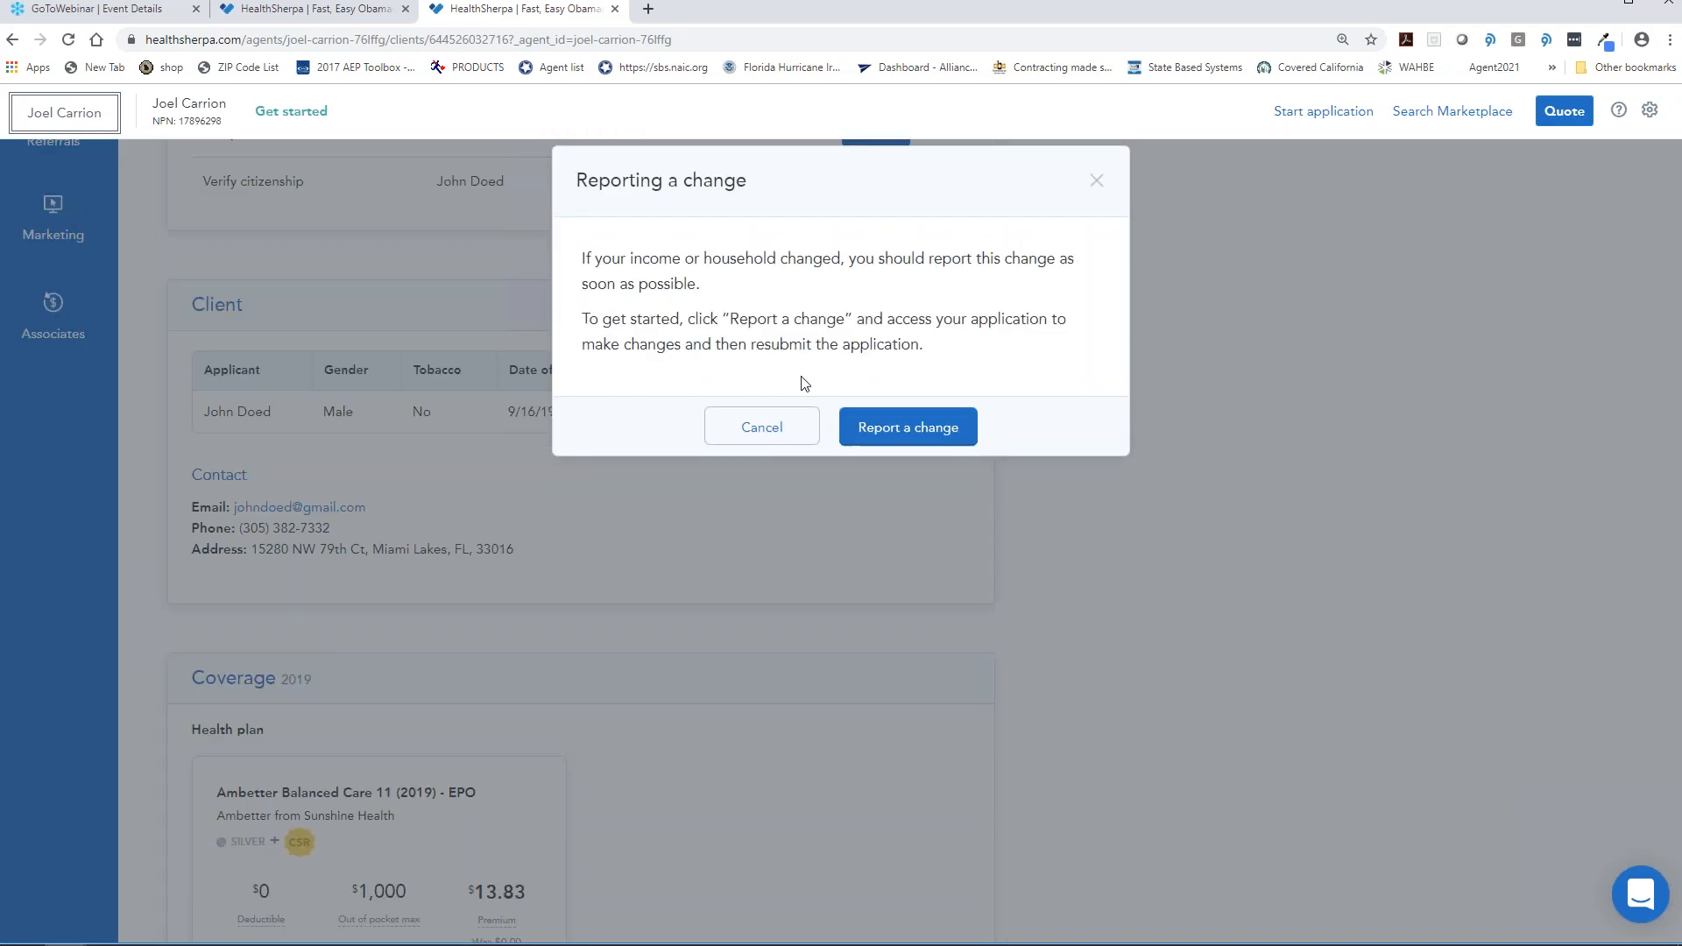
- Review the application answers in View or update, close it, and scroll to application history and Notes
click(916, 428)
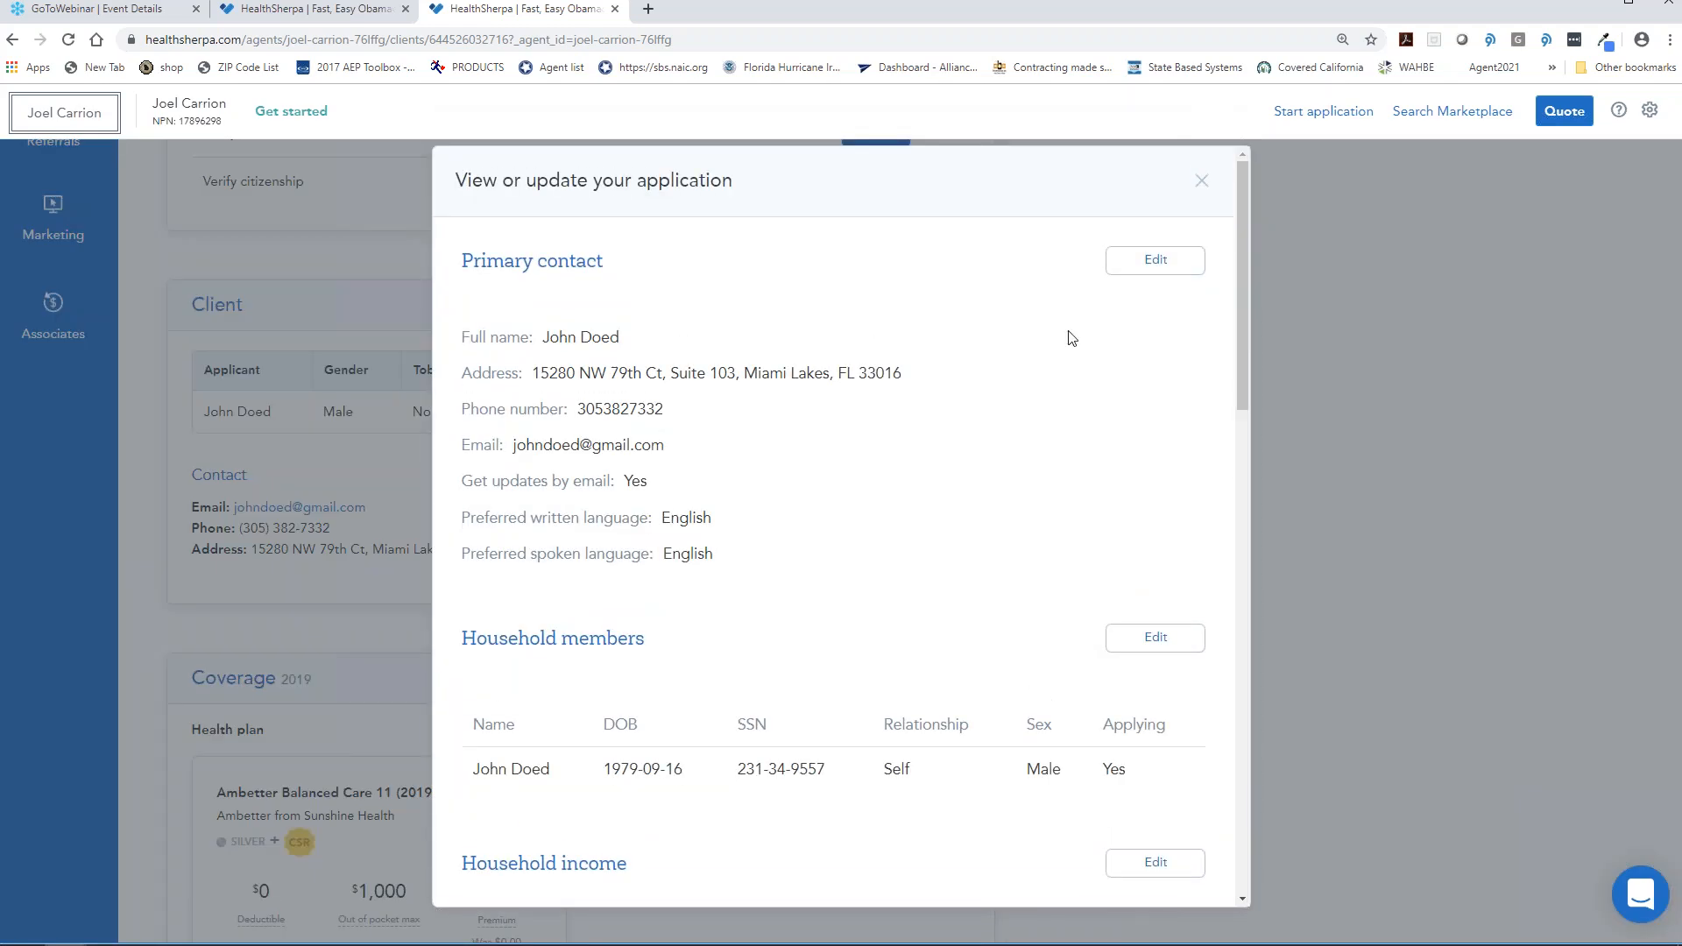
scroll(954, 344, down, 1)
scroll(954, 344, down, 15)
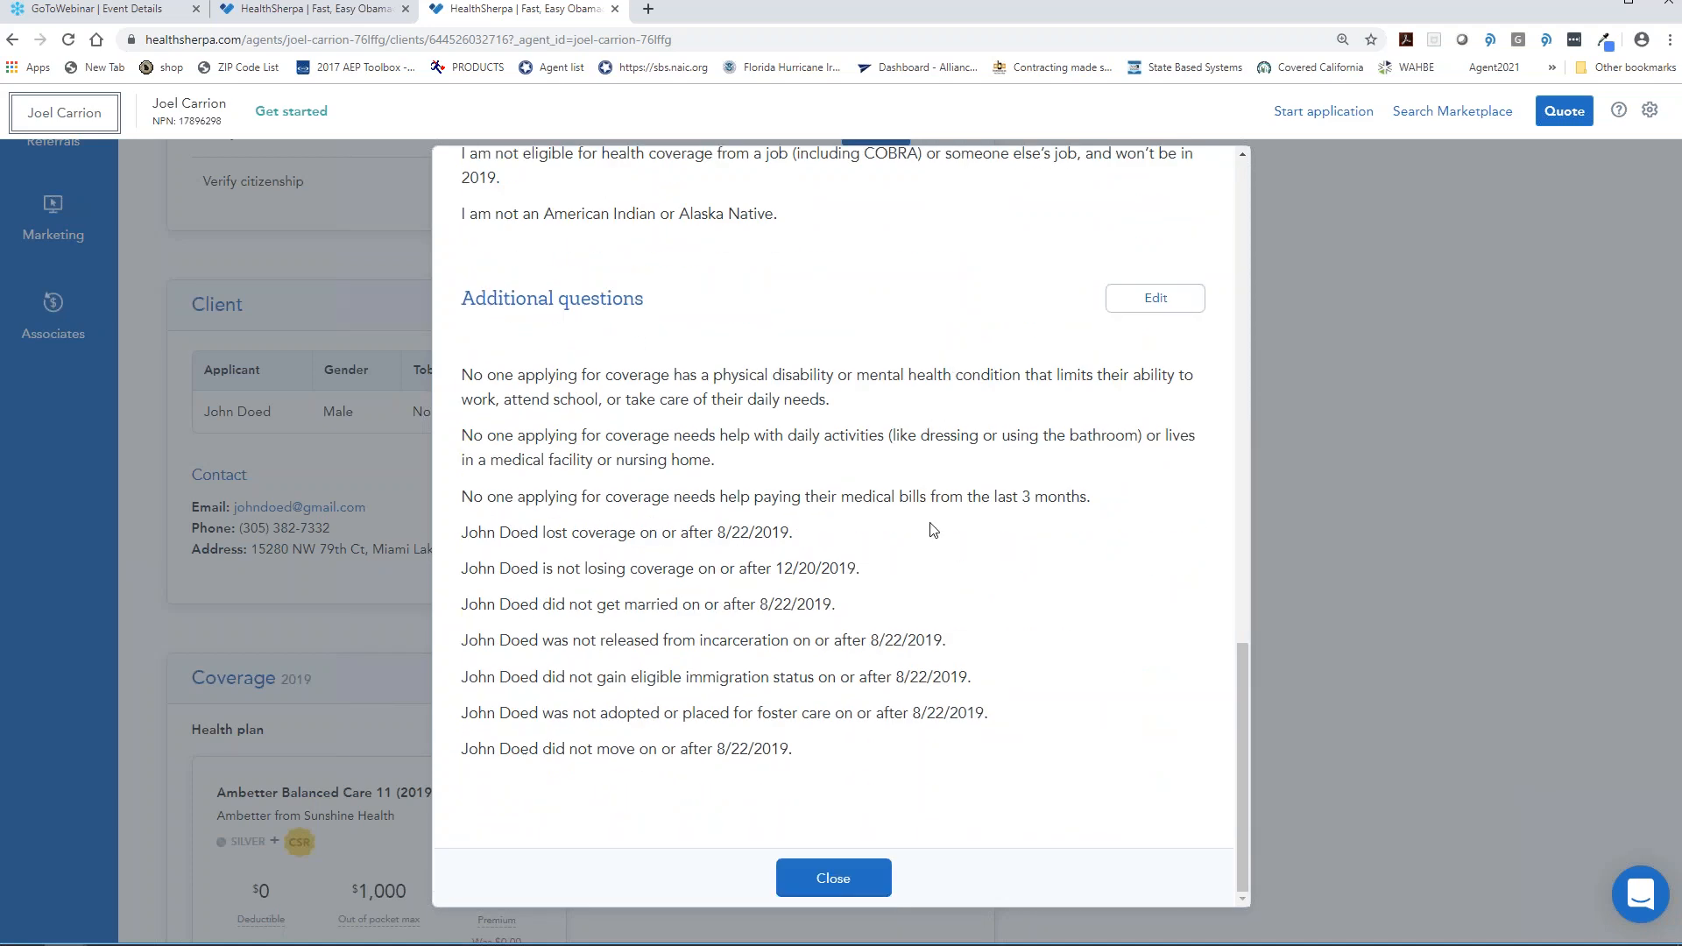
scroll(977, 556, up, 6)
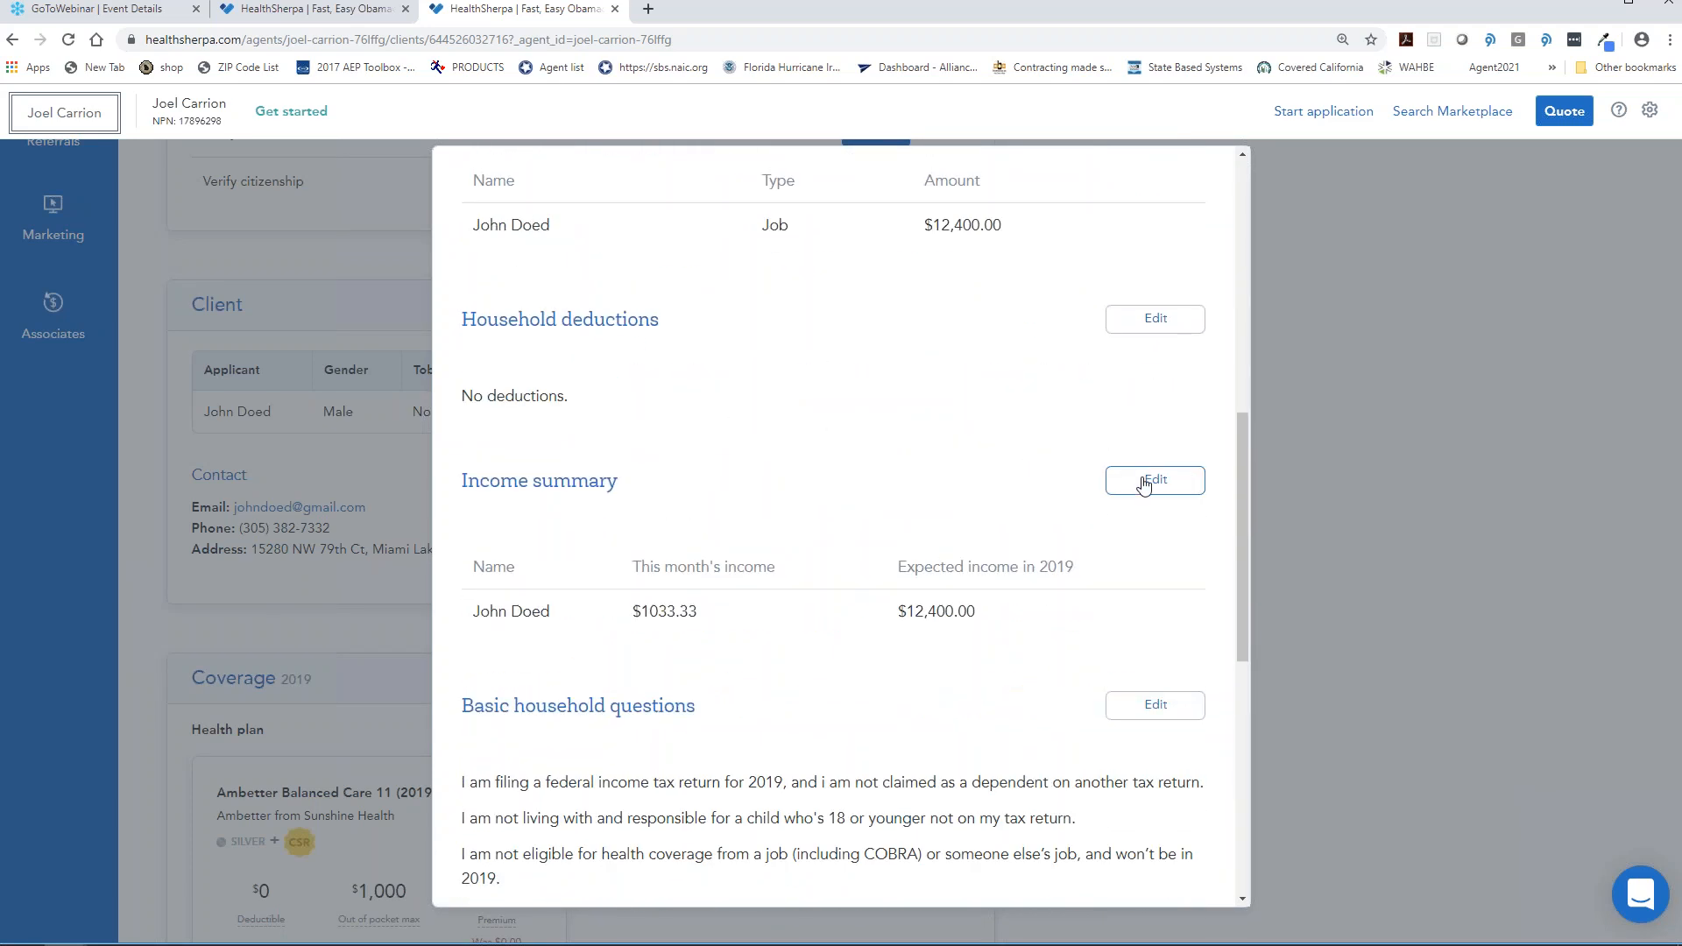
click(1270, 238)
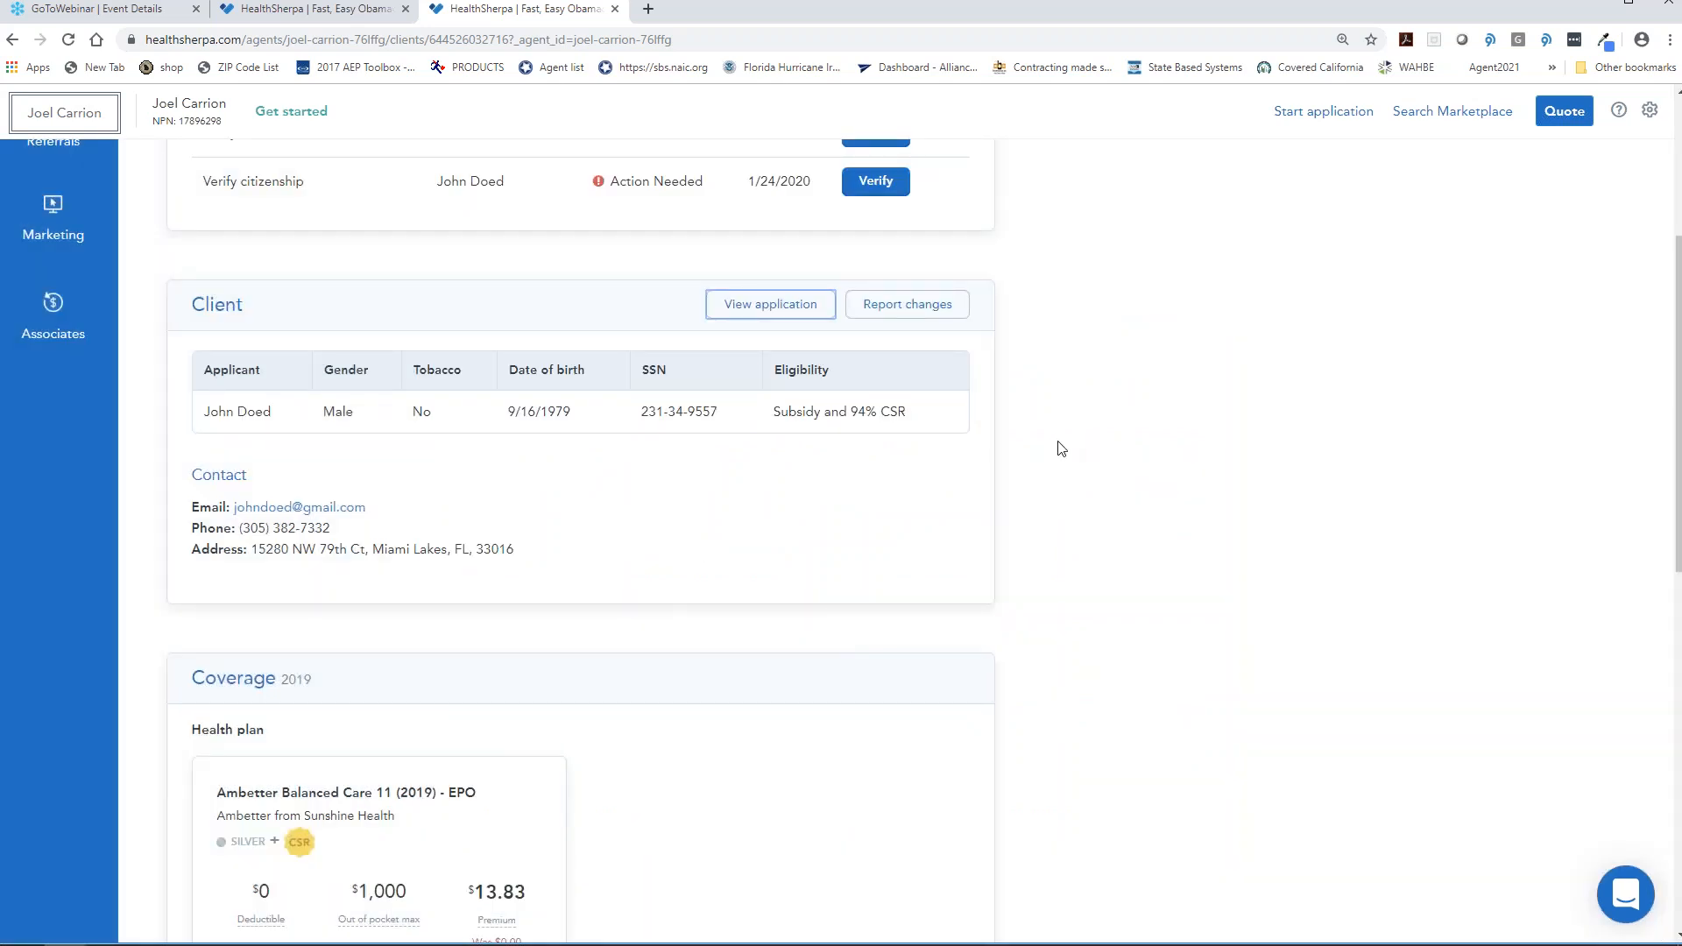
scroll(968, 443, down, 3)
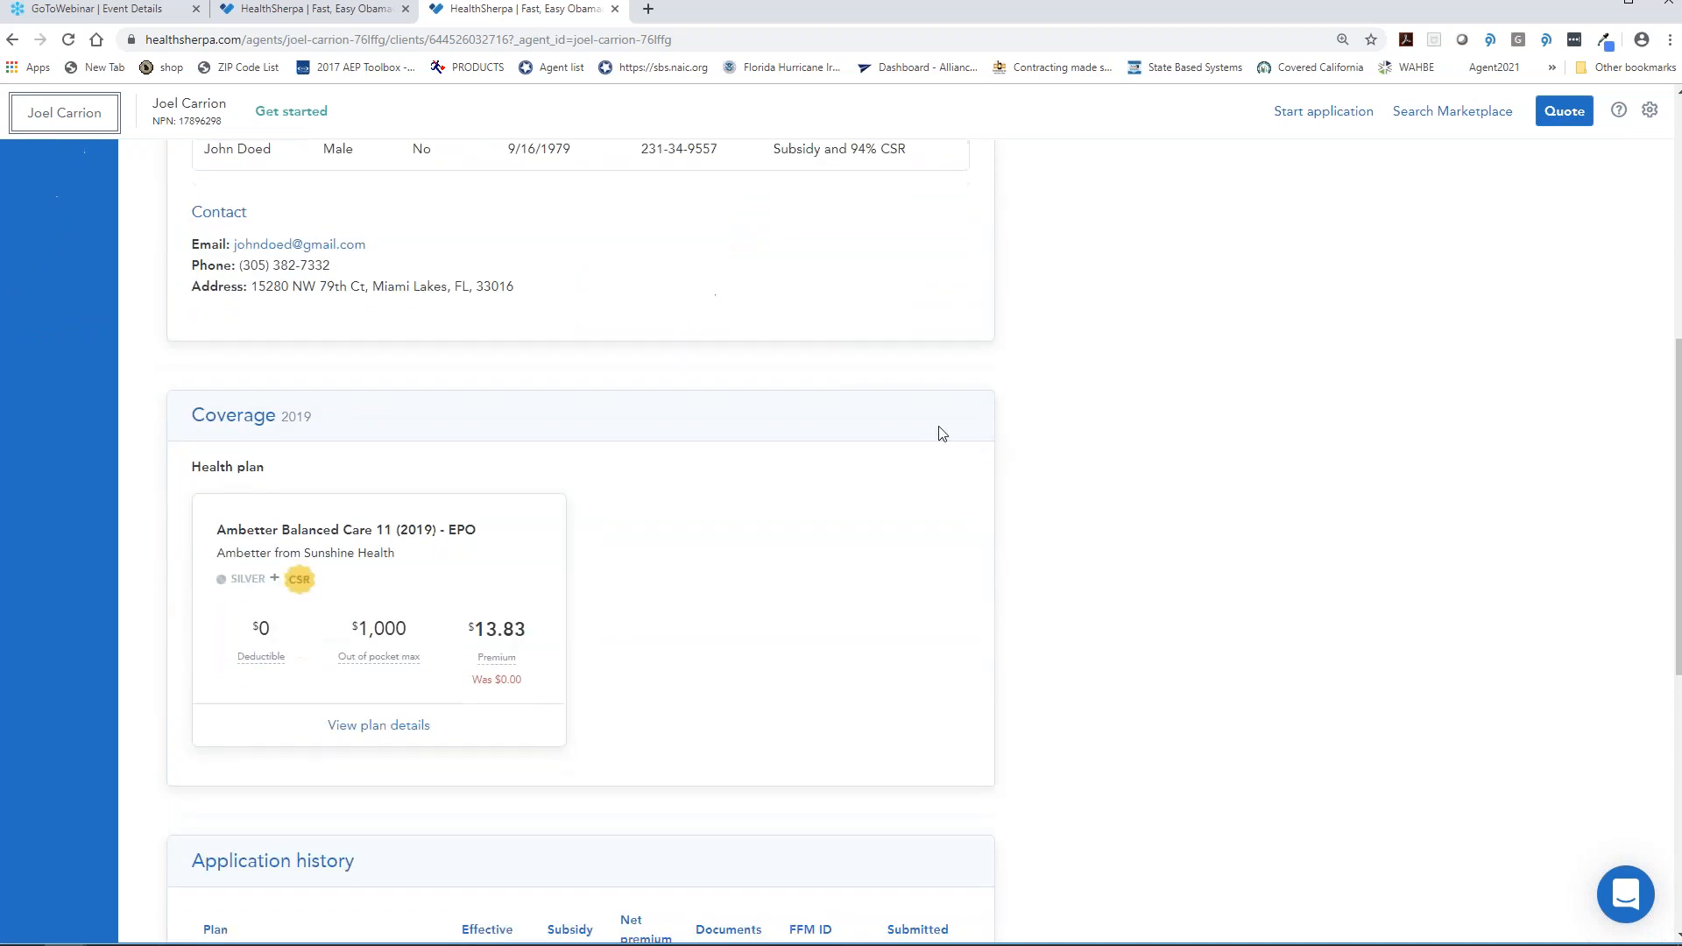
scroll(447, 371, down, 3)
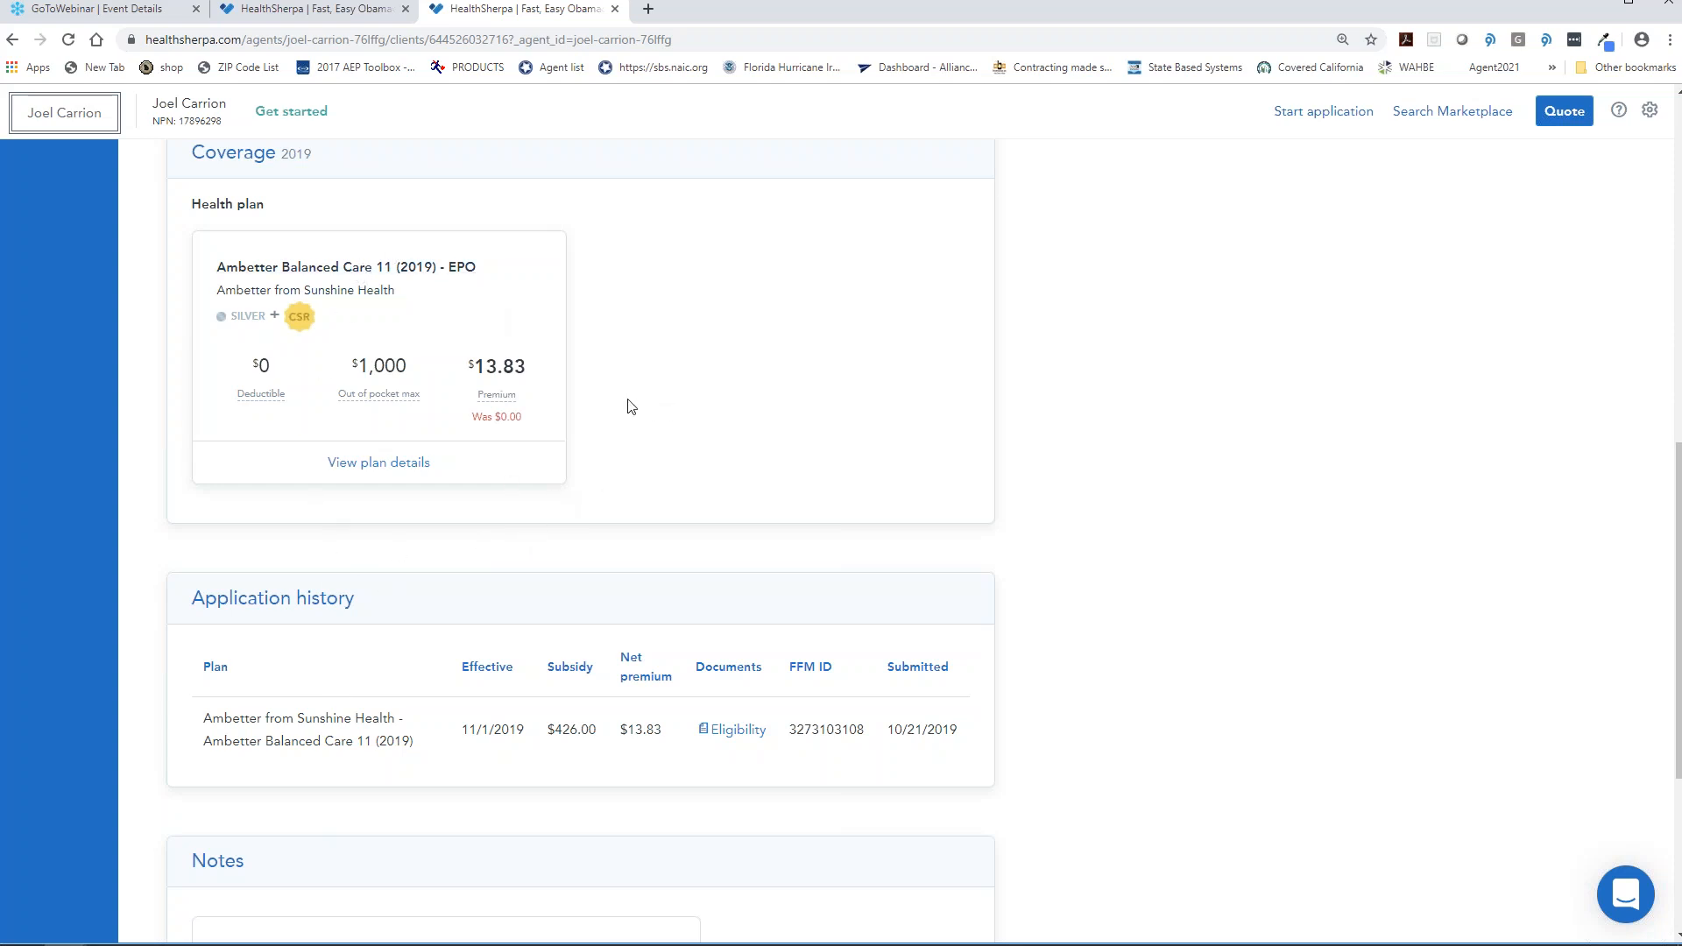
scroll(326, 604, down, 1)
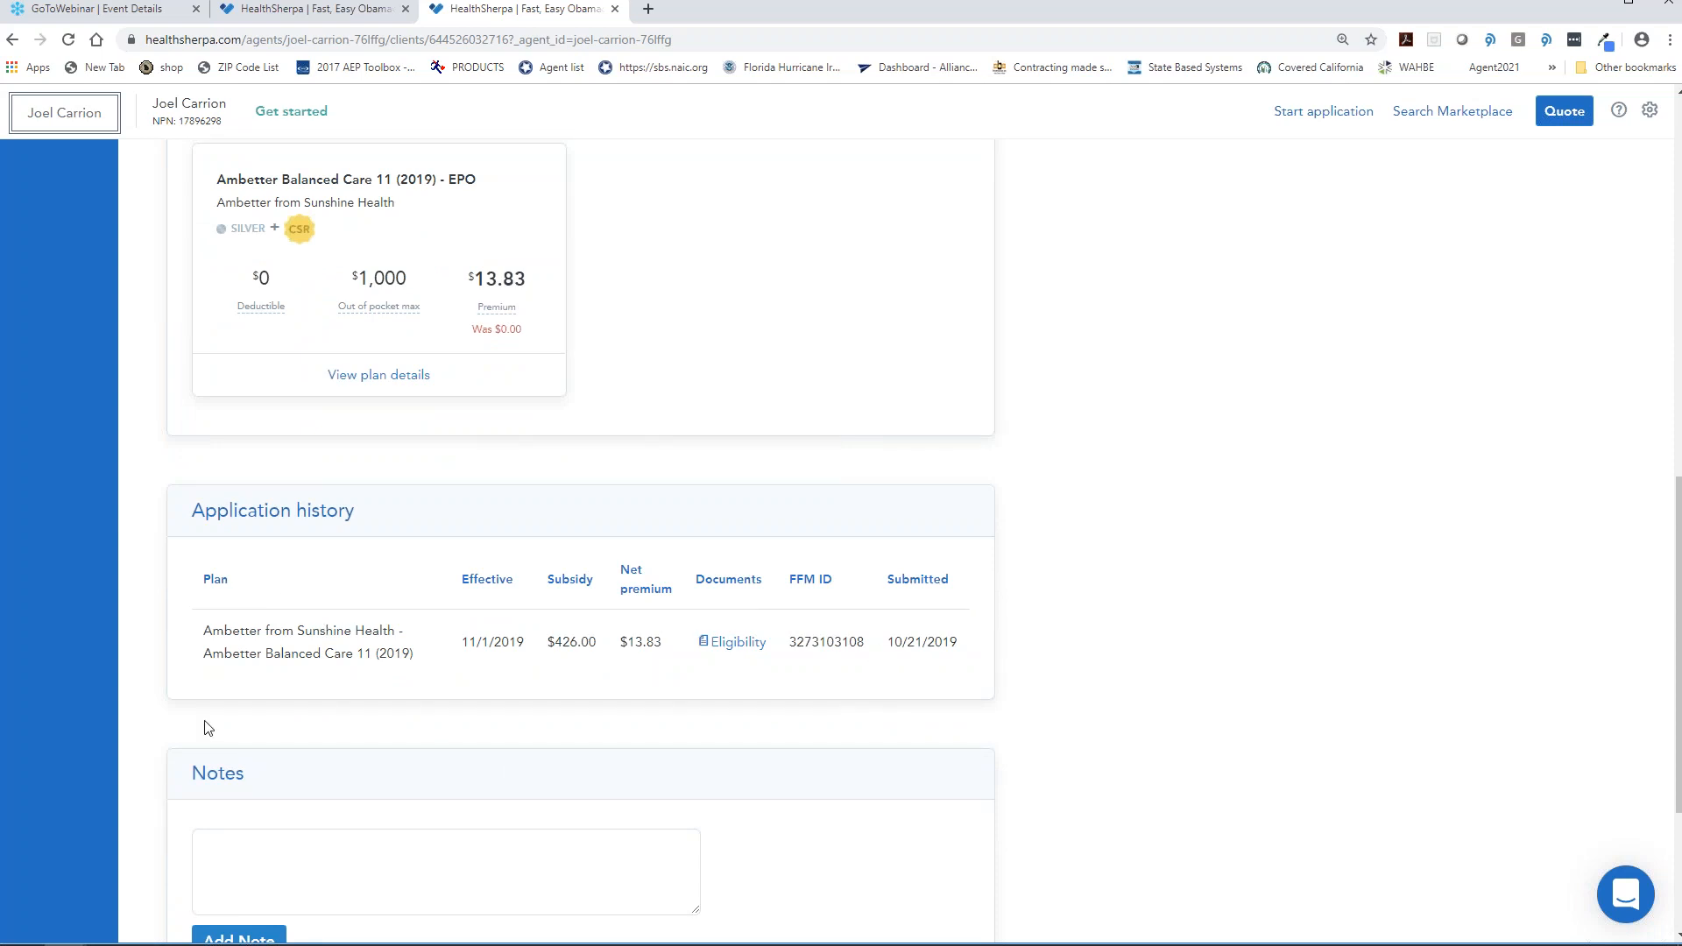
scroll(298, 789, down, 3)
- Add the note 'Completed' to the client record and scroll back up to the follow-ups
click(290, 612)
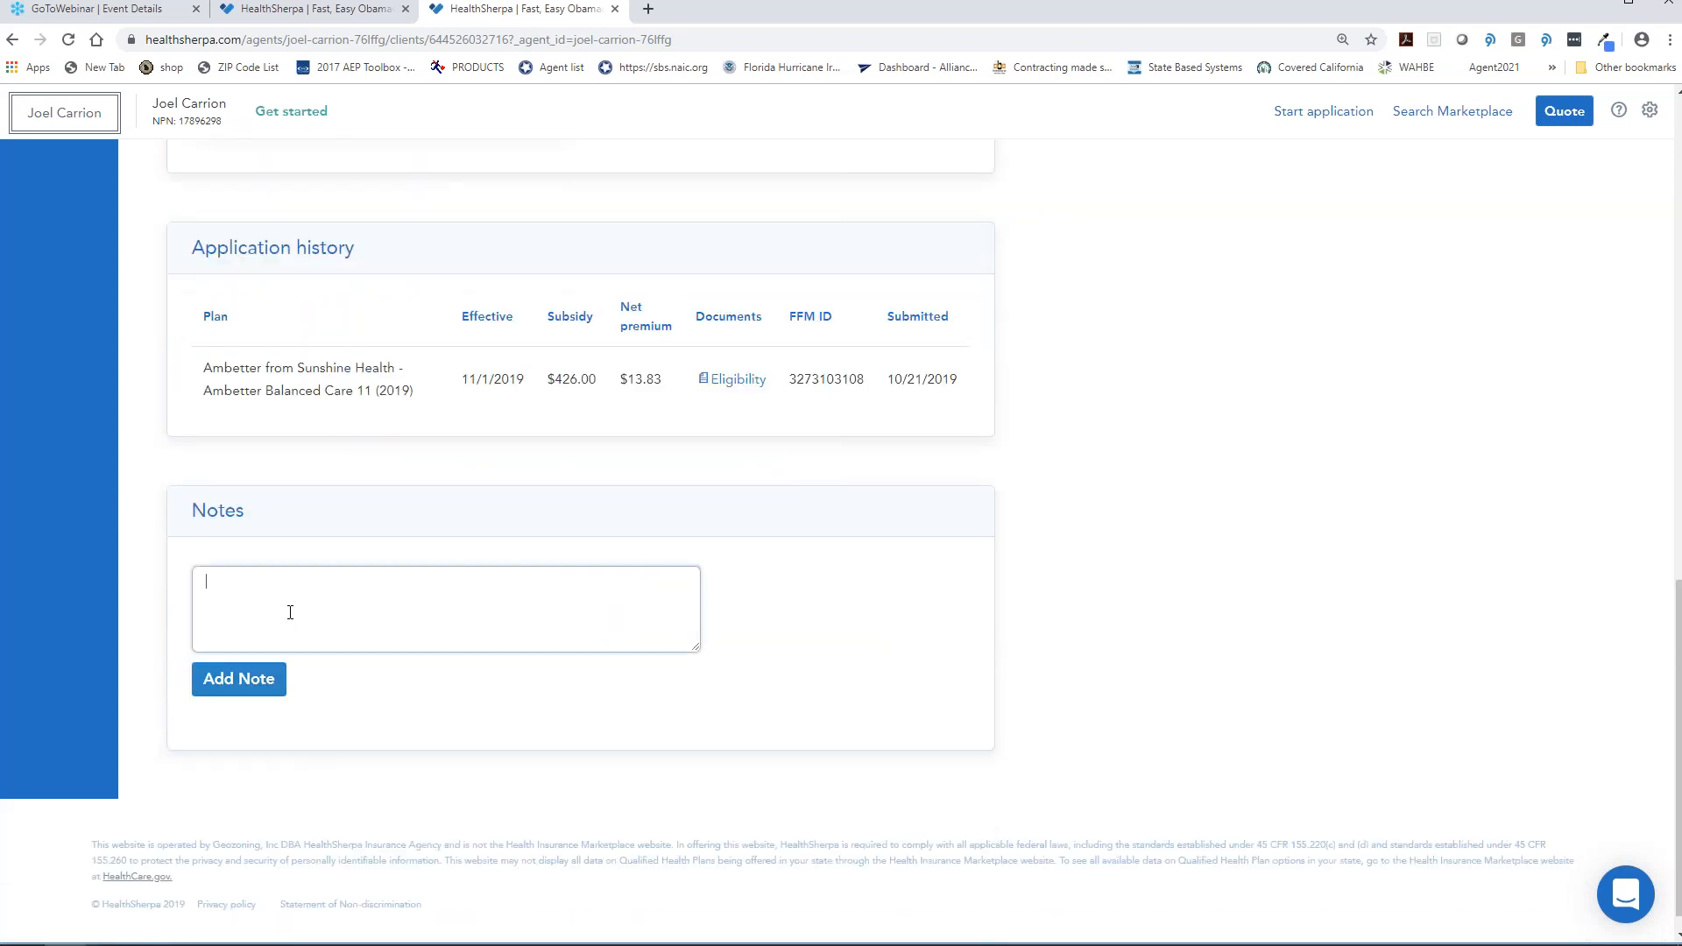
text(Cmompleted)
click(225, 682)
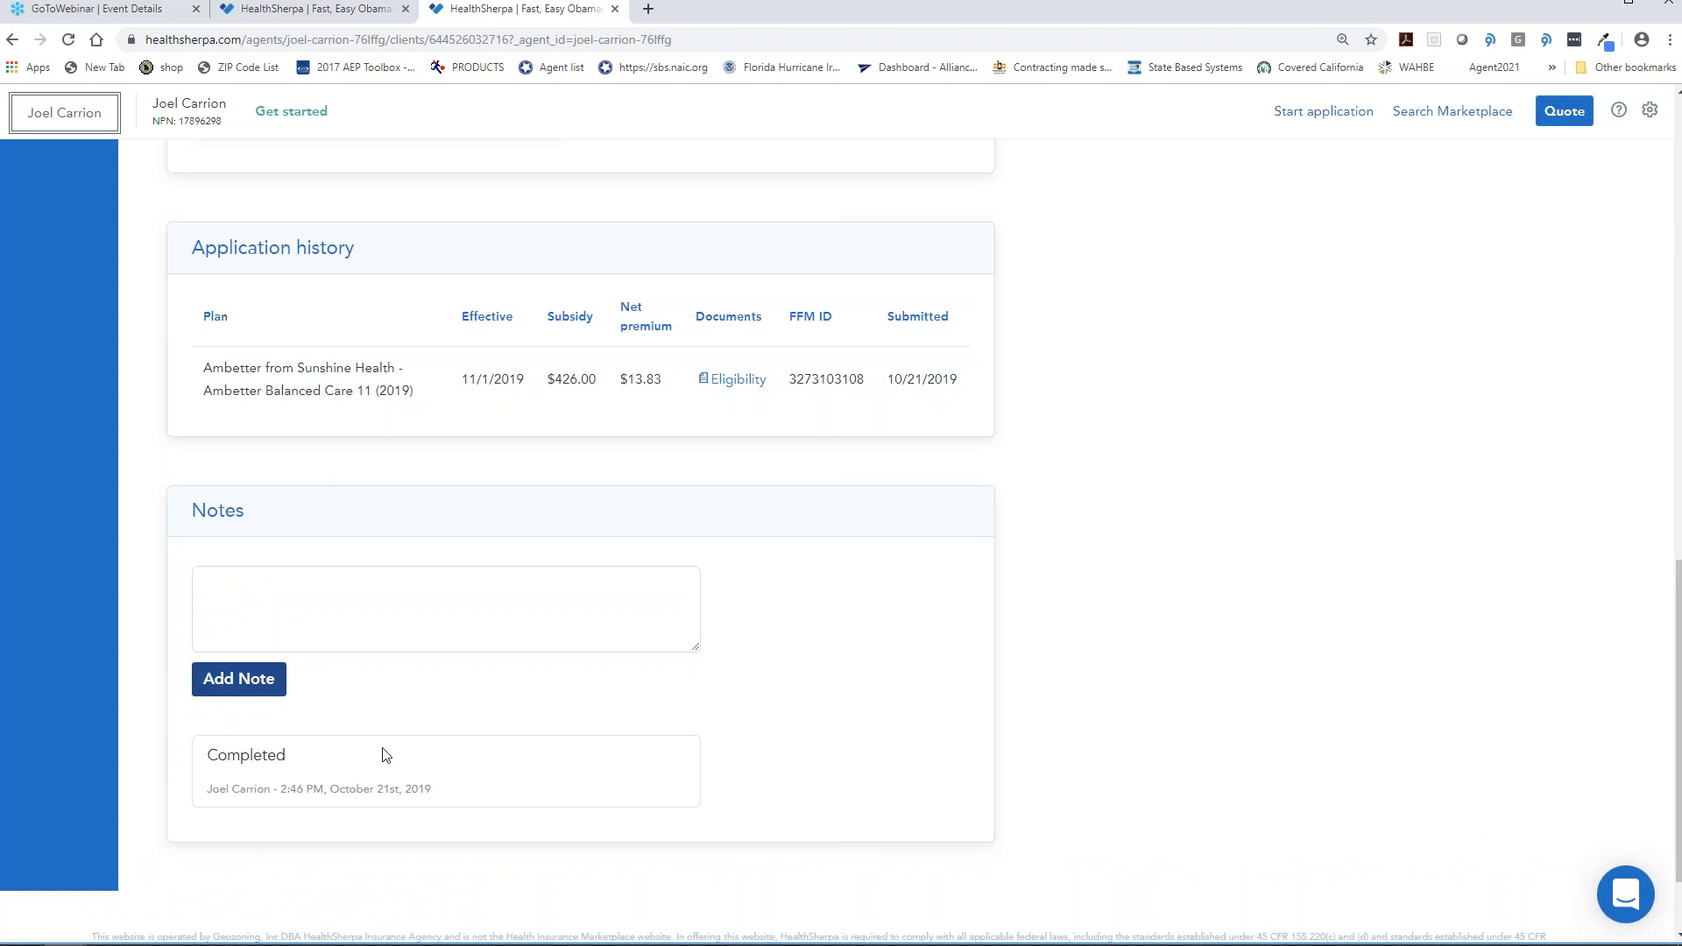
scroll(380, 751, down, 2)
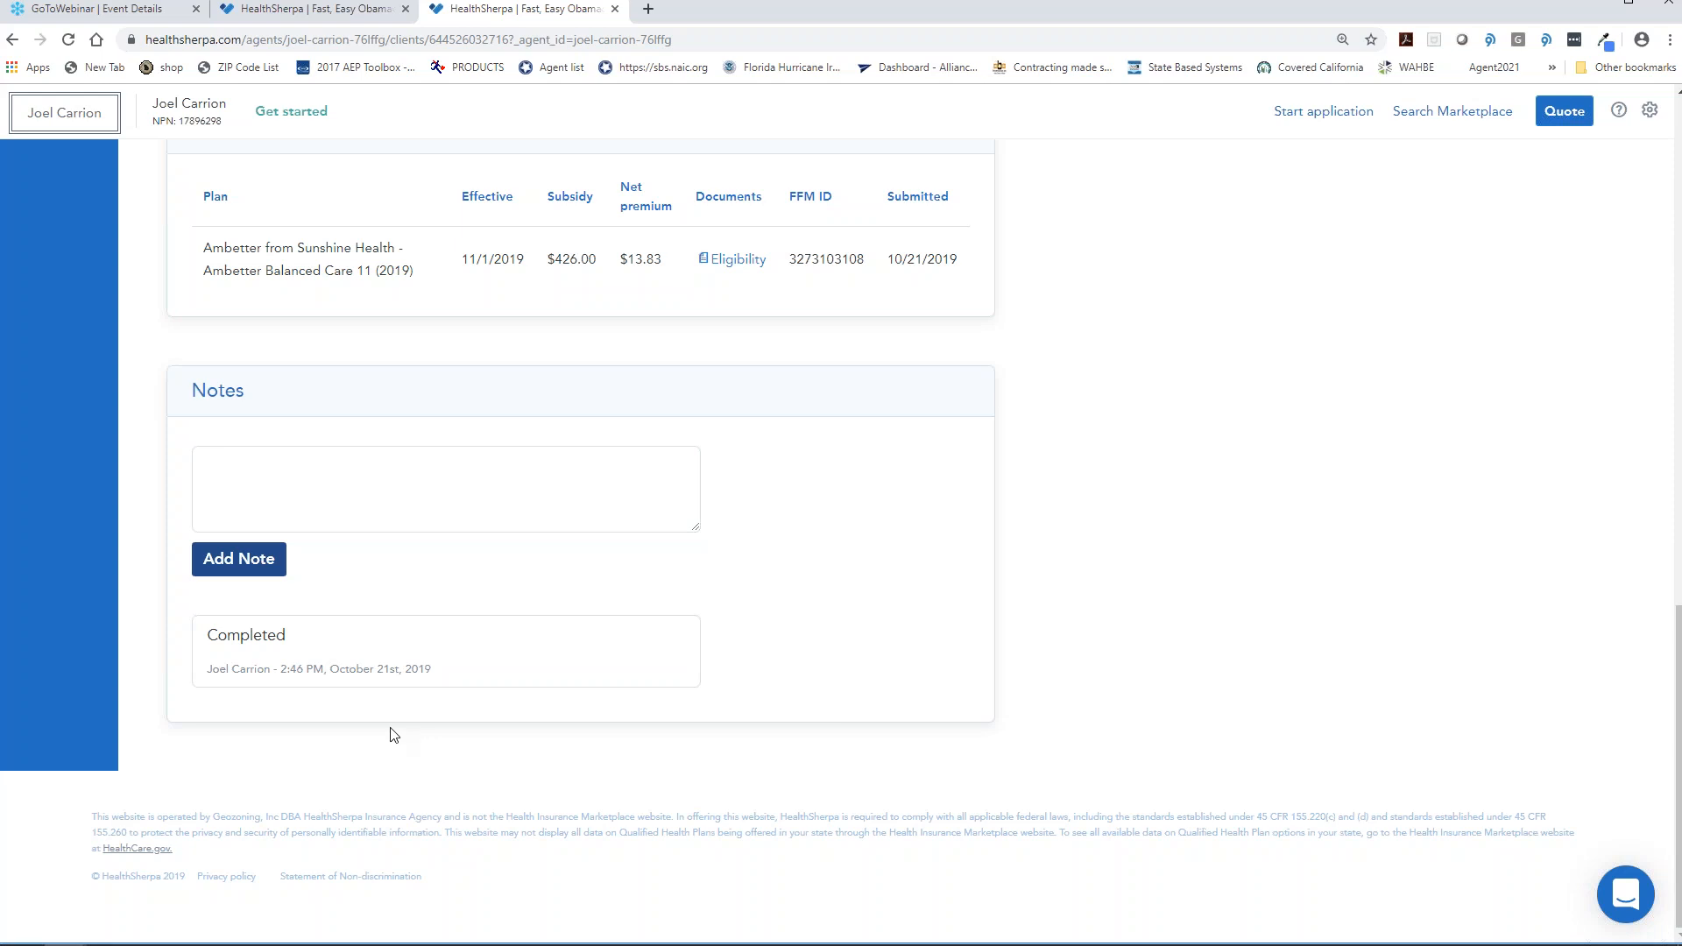
scroll(327, 706, up, 4)
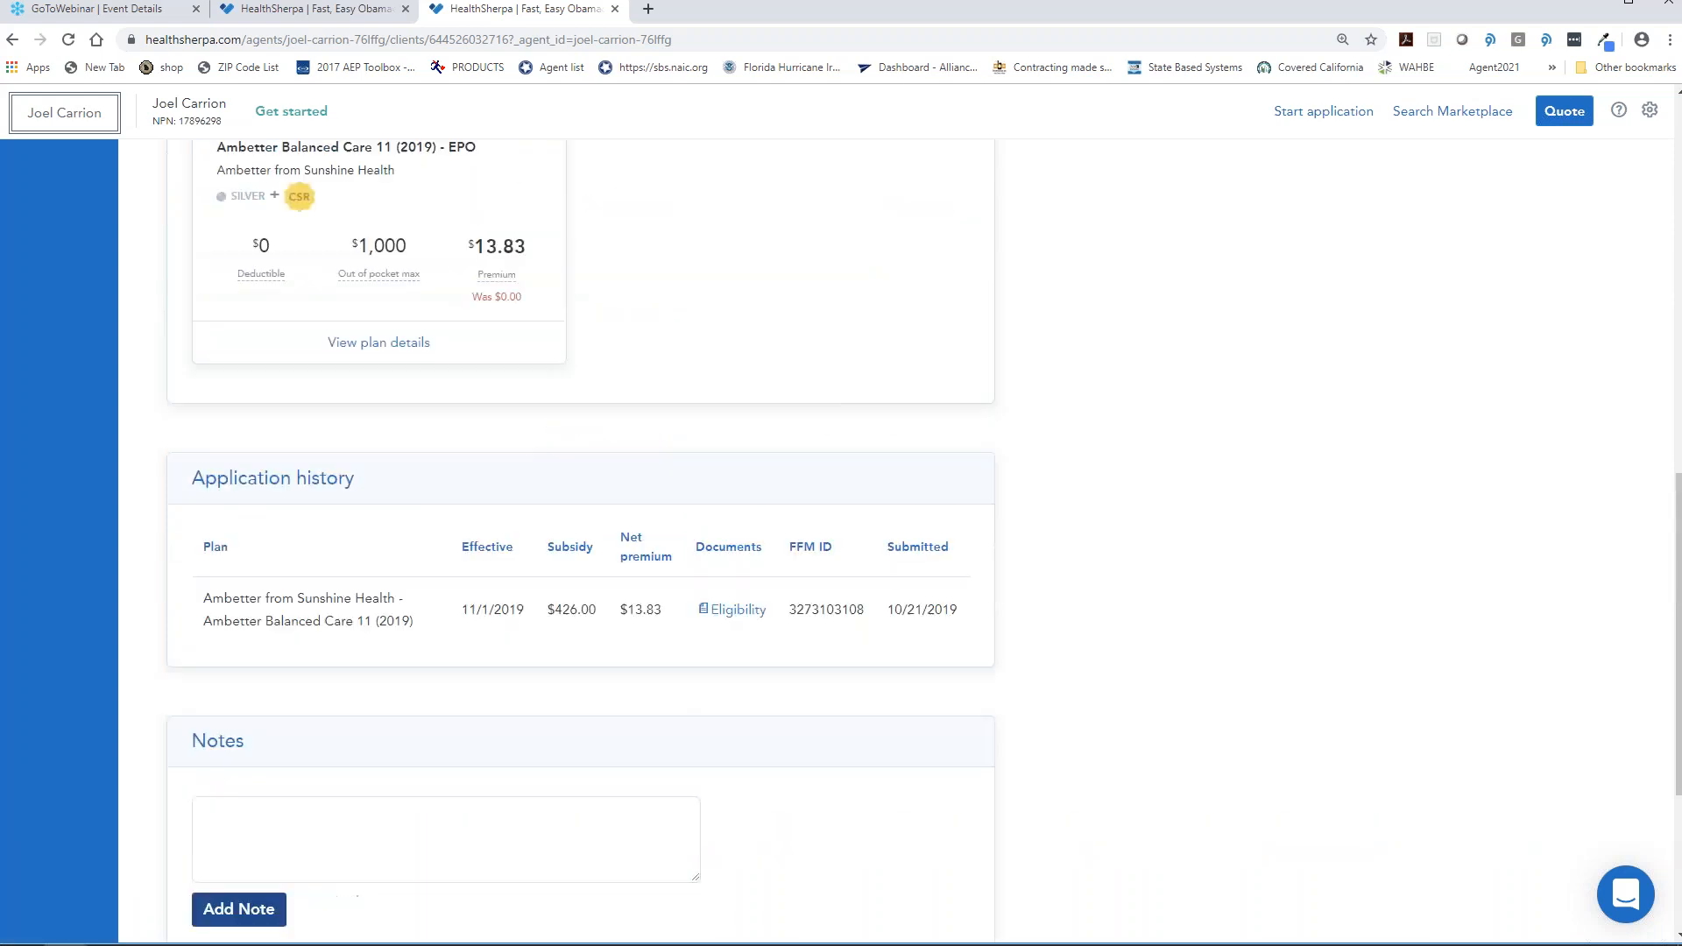
scroll(321, 746, up, 9)
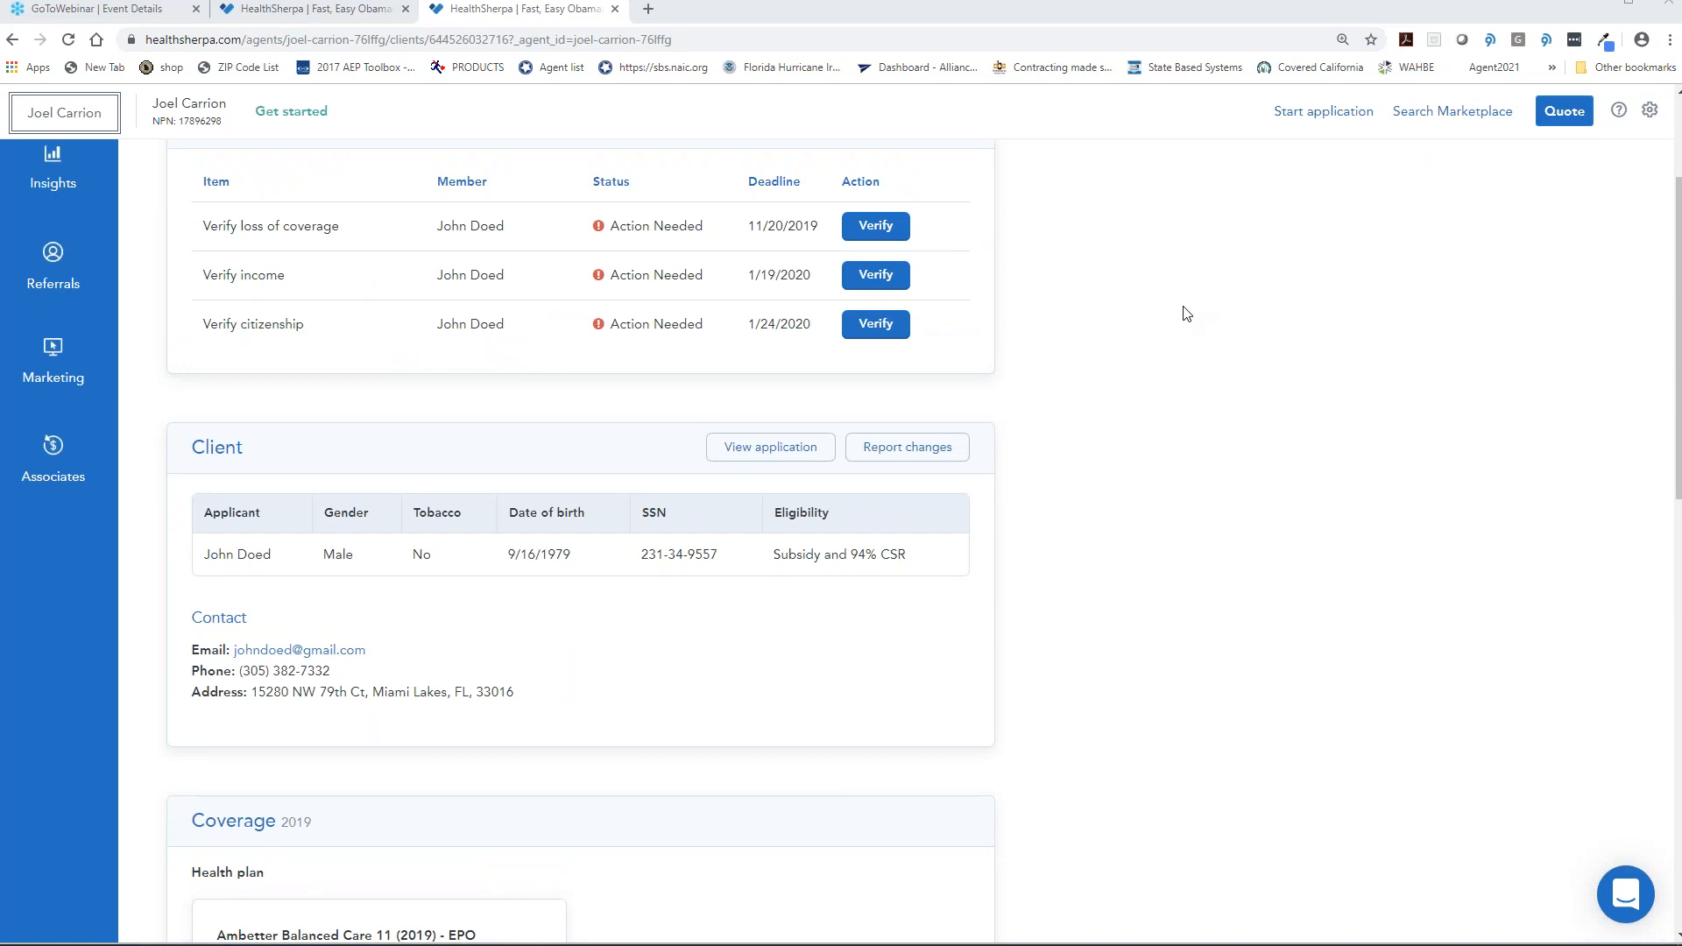
scroll(1187, 413, up, 3)
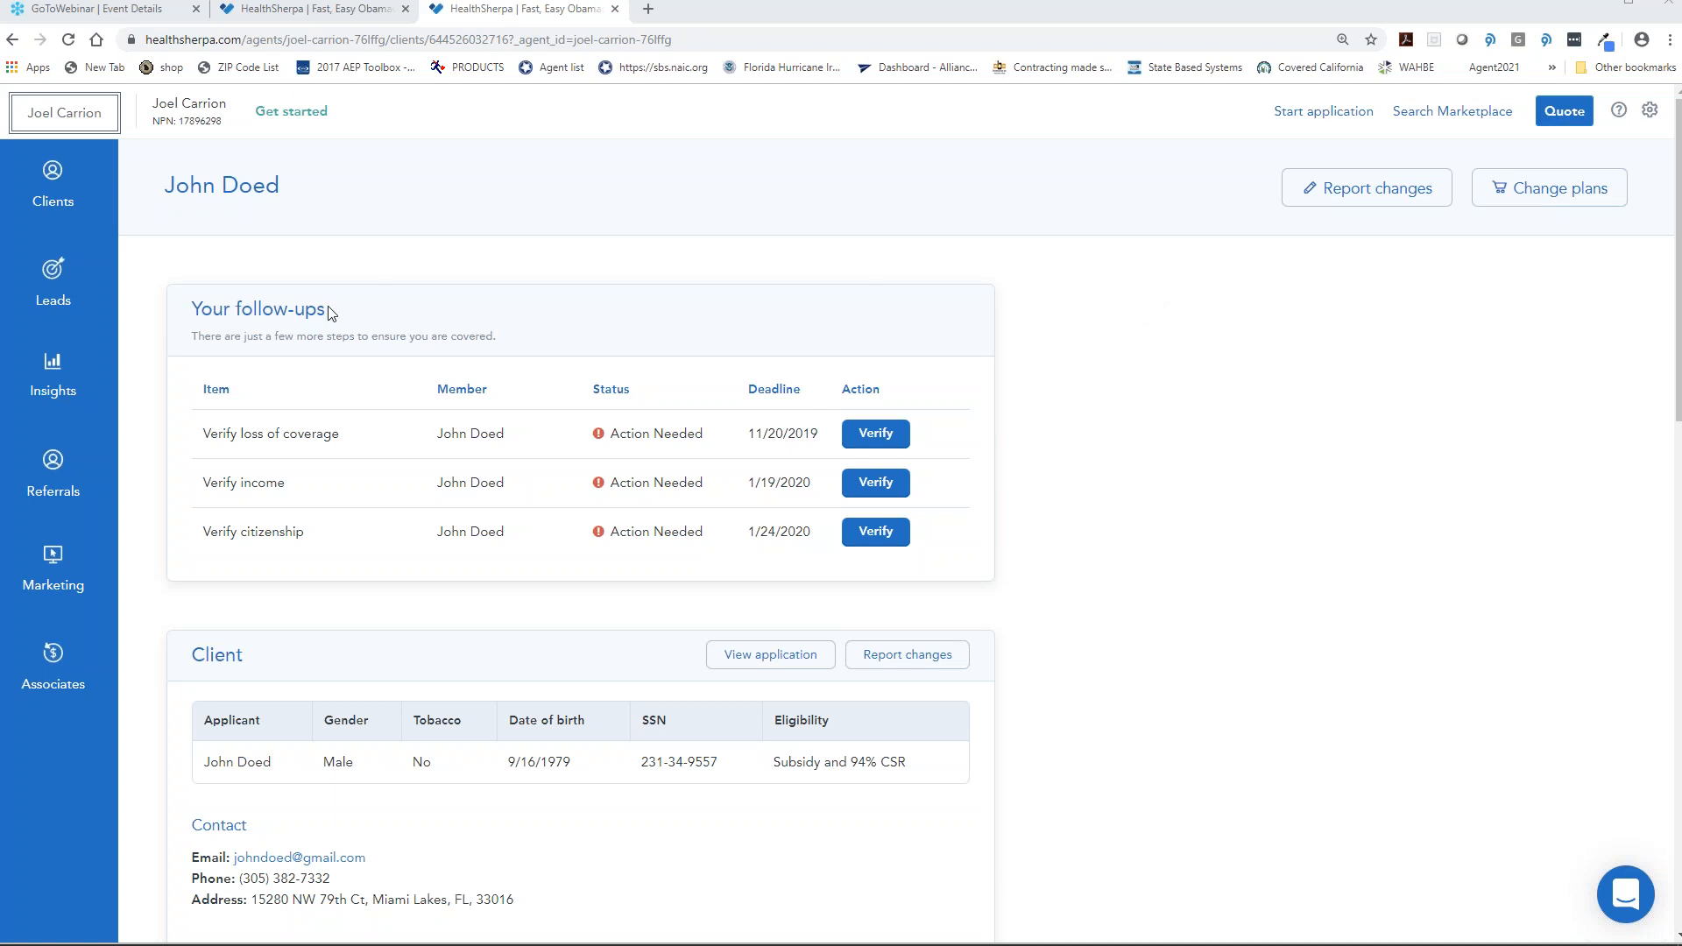
- Open account settings and scroll to the Agency section showing Health Family Insurance Agency
click(1650, 110)
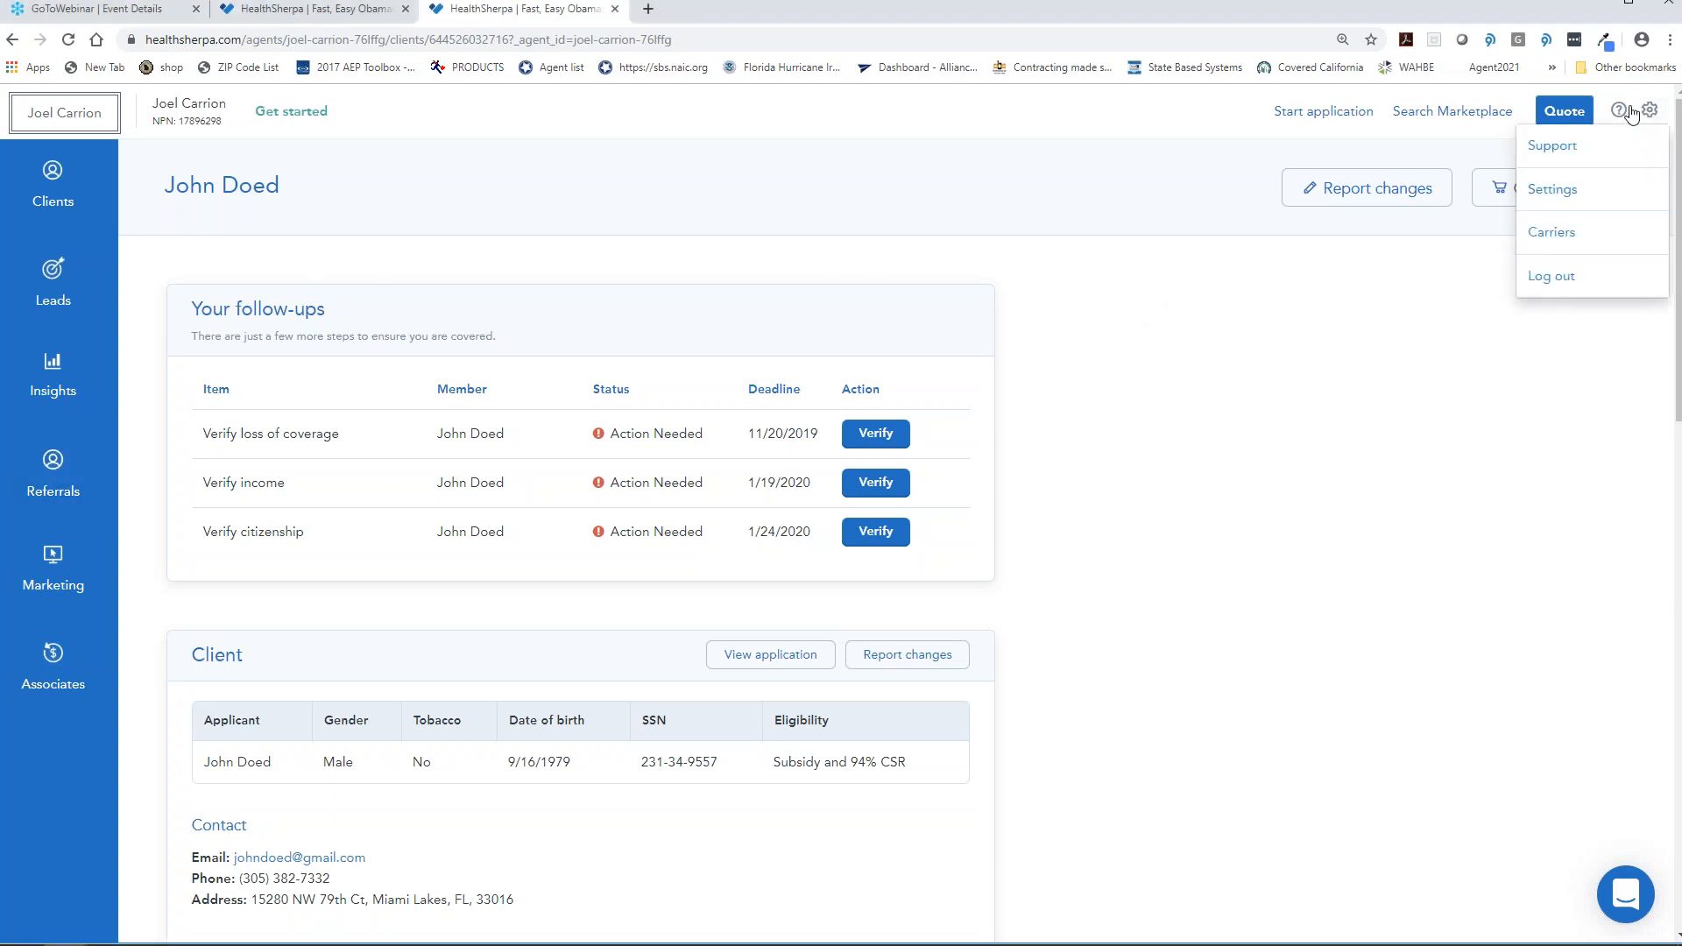
click(1568, 195)
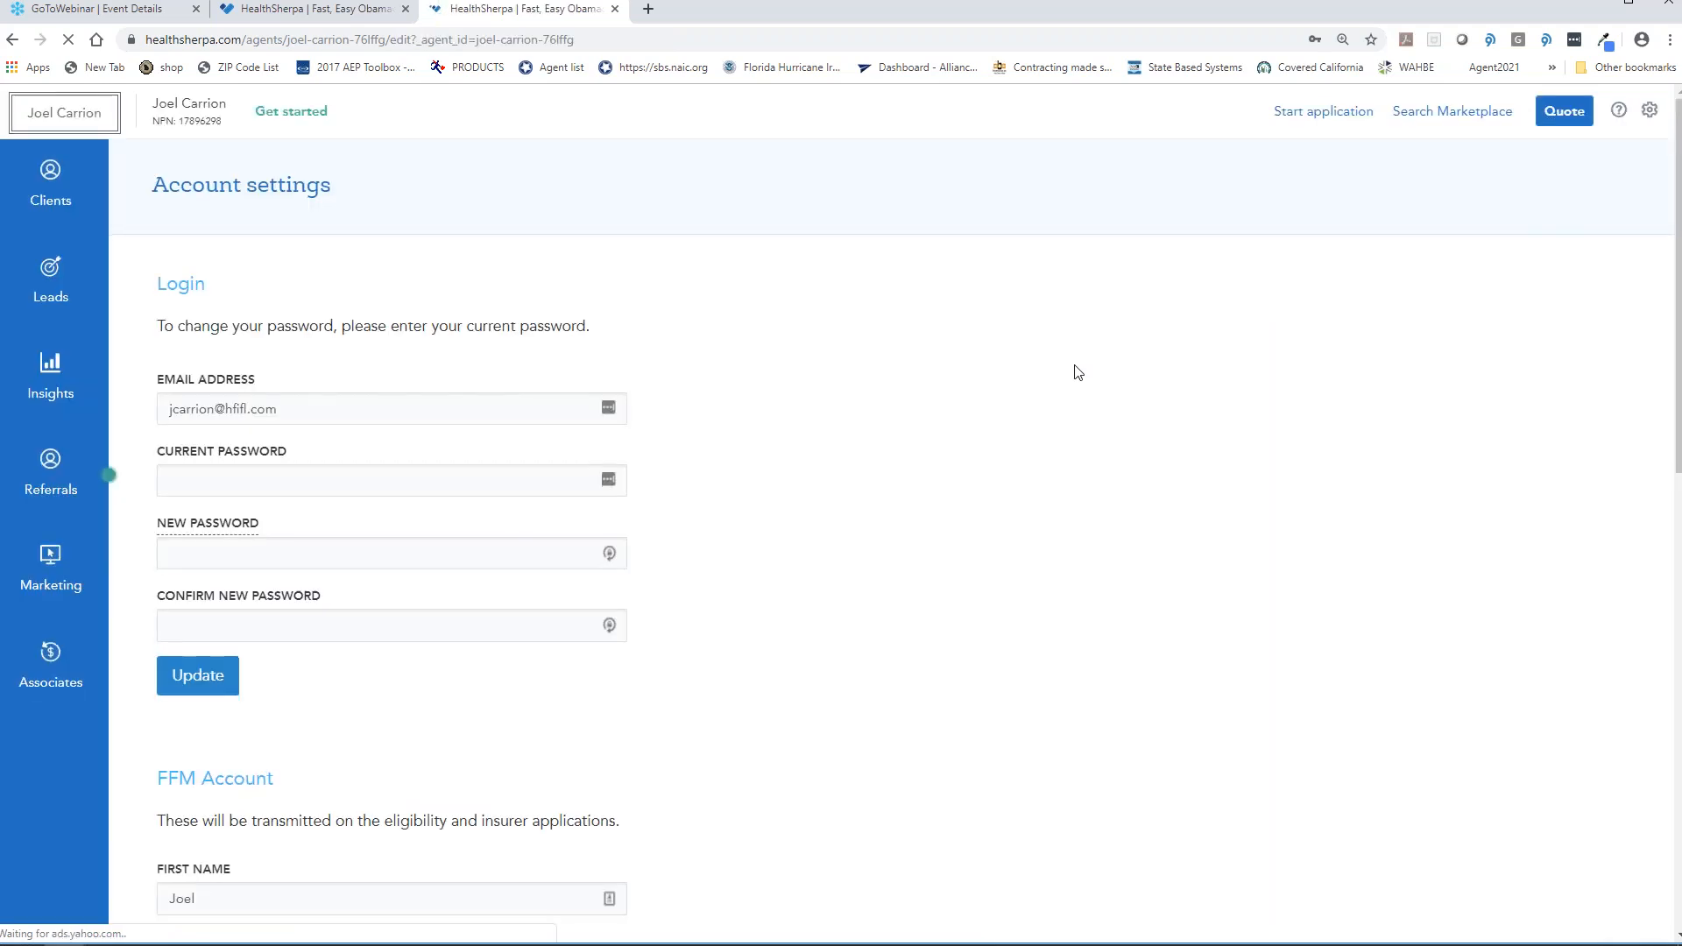
scroll(1074, 368, down, 15)
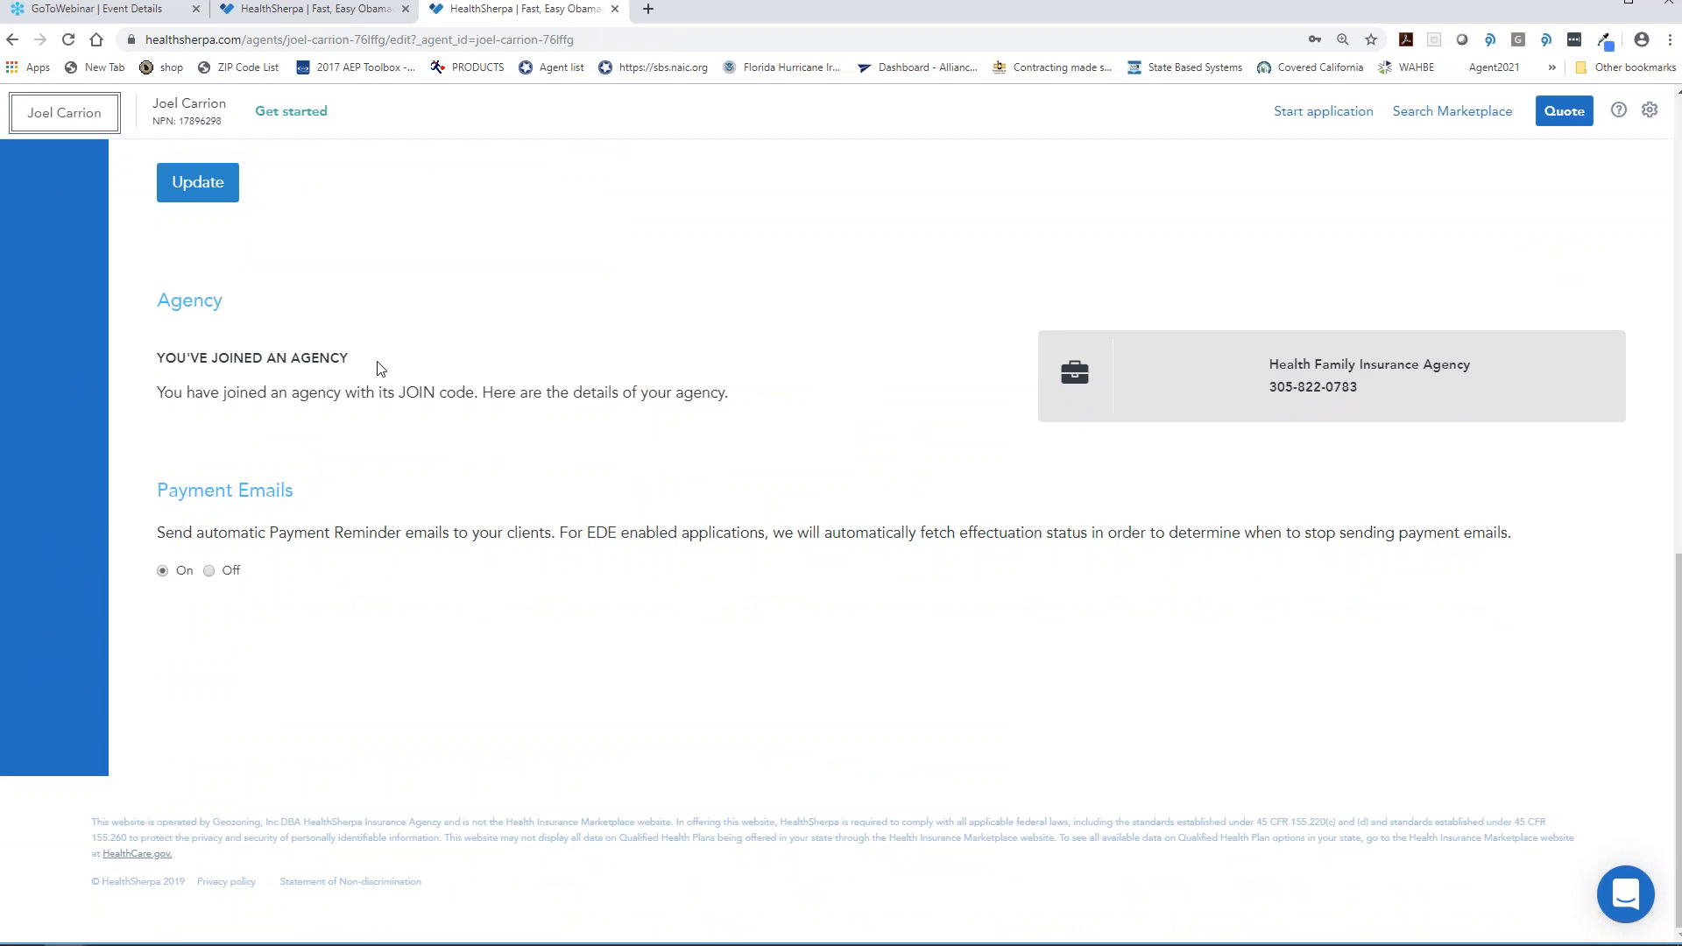
- Bring up the forwarded 'FW: Your Agency Join code' email in Outlook
mouse_move(260, 931)
mouse_move(366, 929)
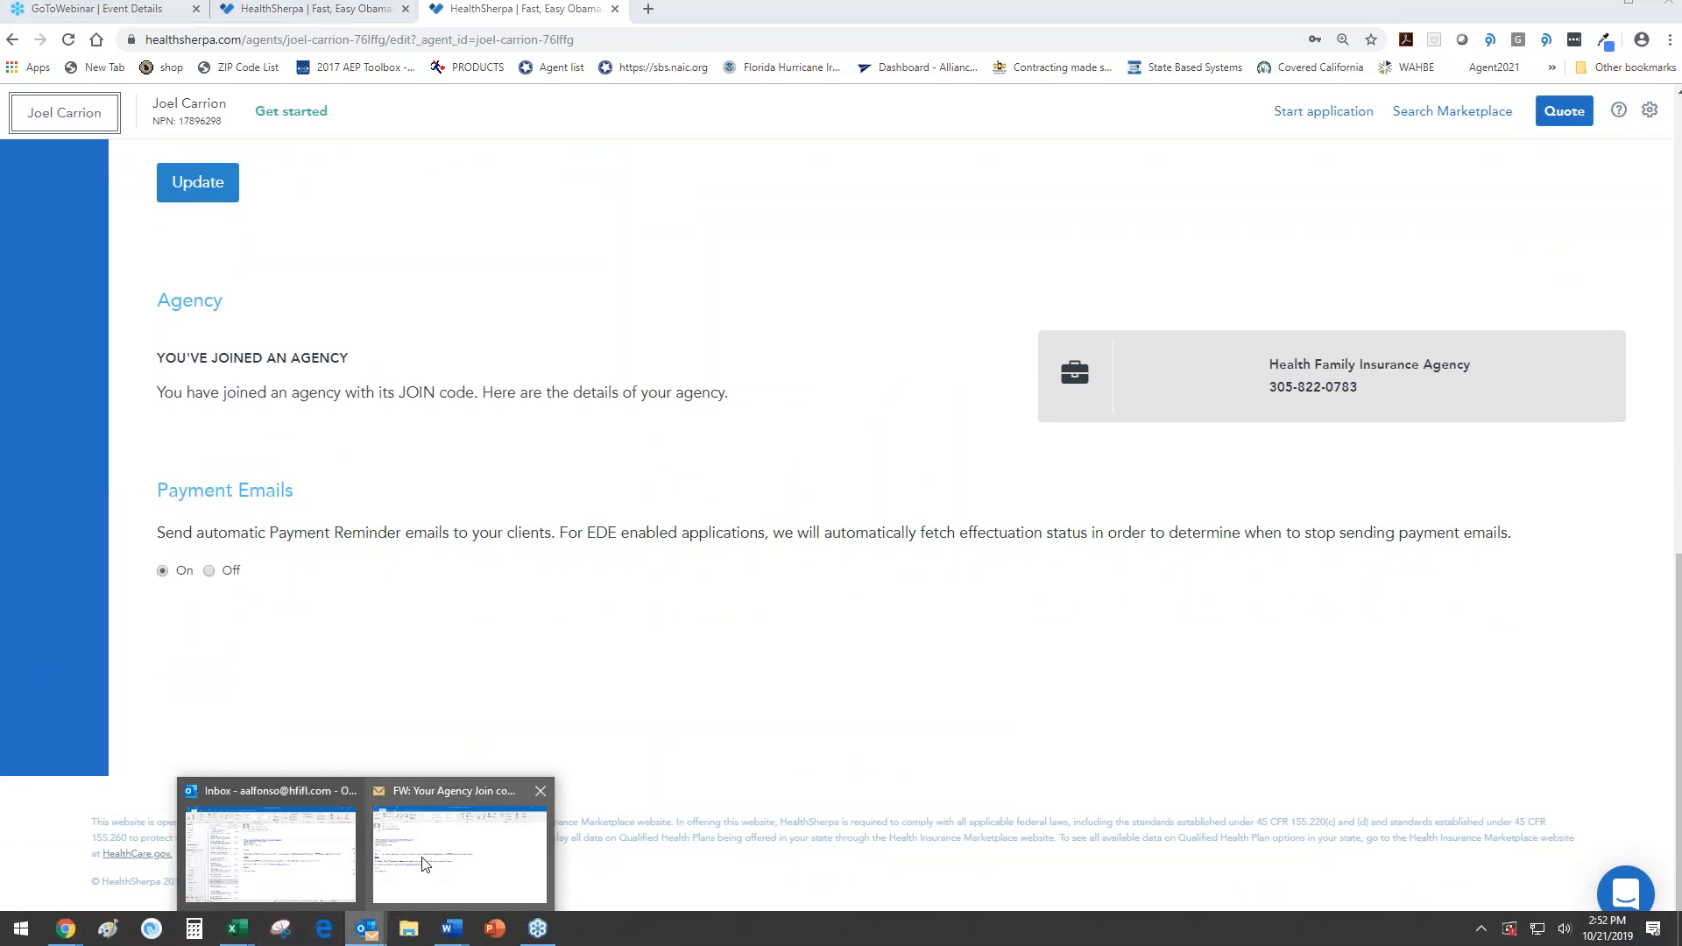
click(424, 854)
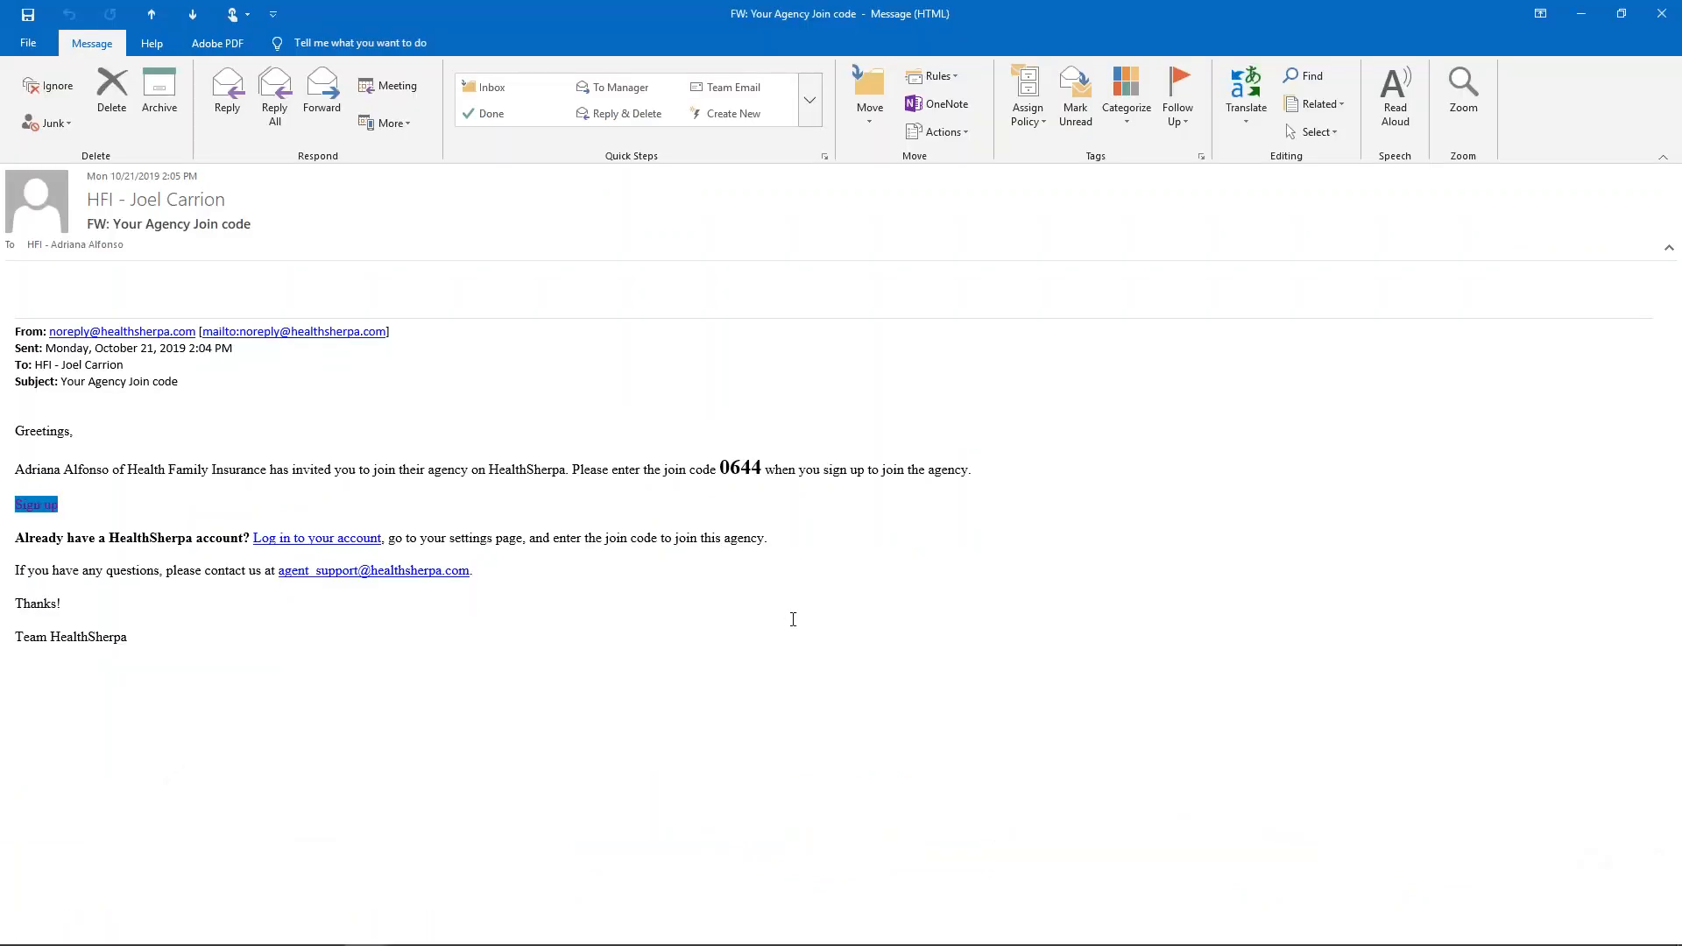